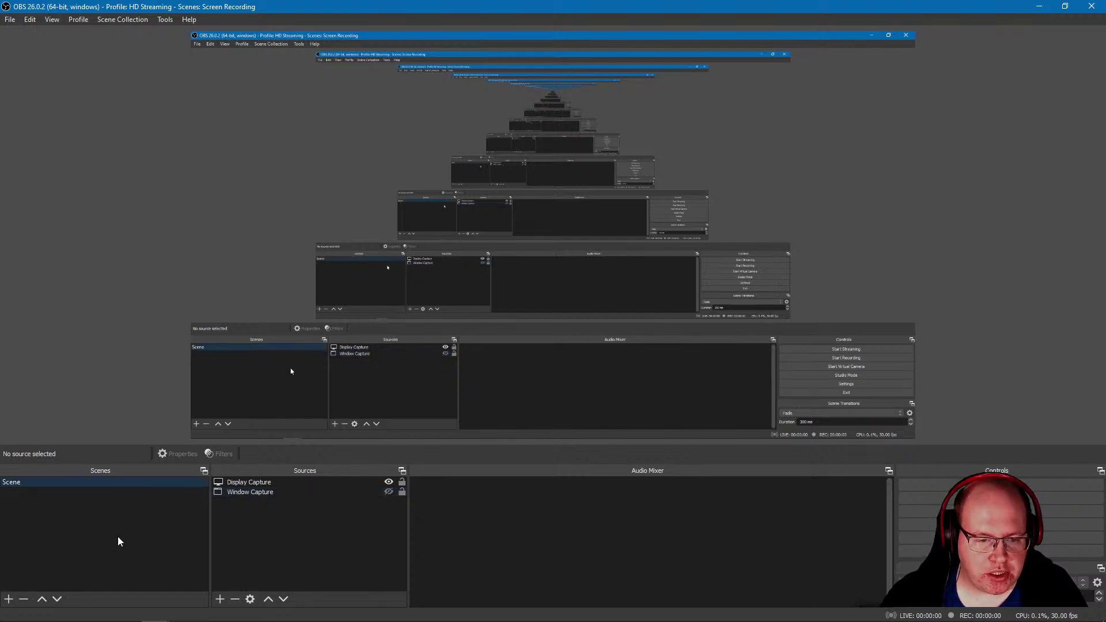
Step: Add a new scene to the Screen Recording collection, keeping the suggested name Scene 2
click(8, 600)
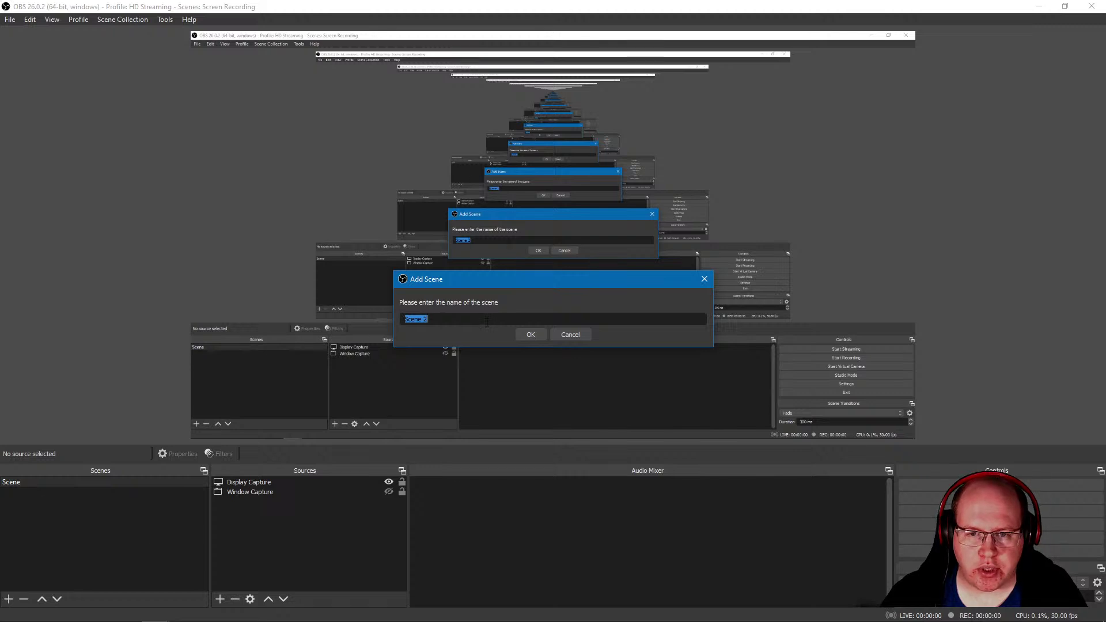
click(530, 335)
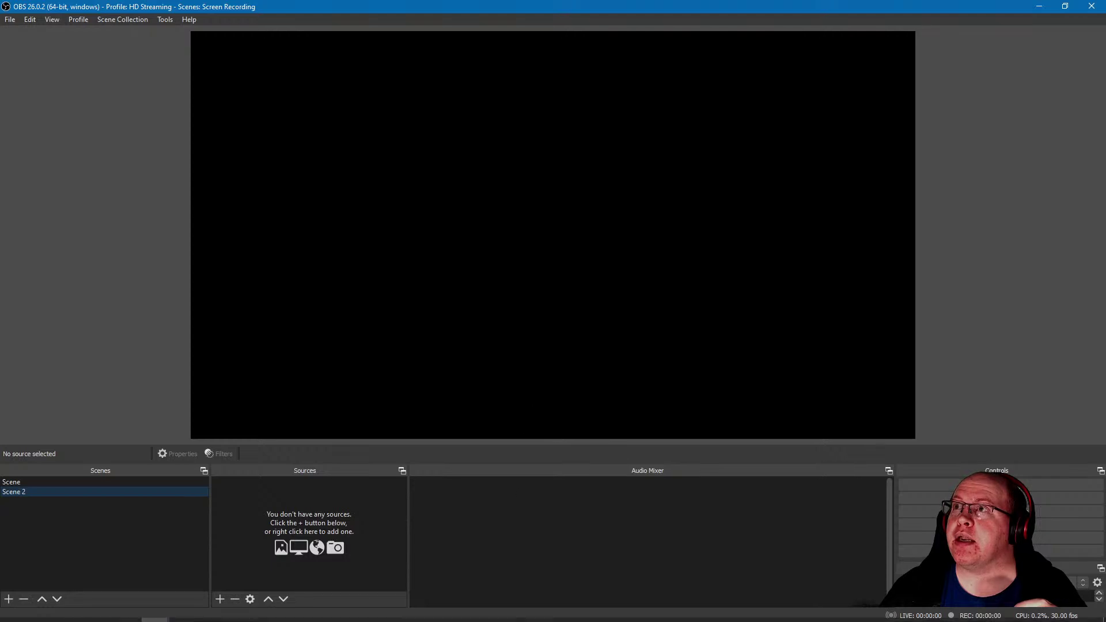
Step: Review the General, Output, Audio and Video settings, and leave the settings without changing anything
mouse_move(355, 605)
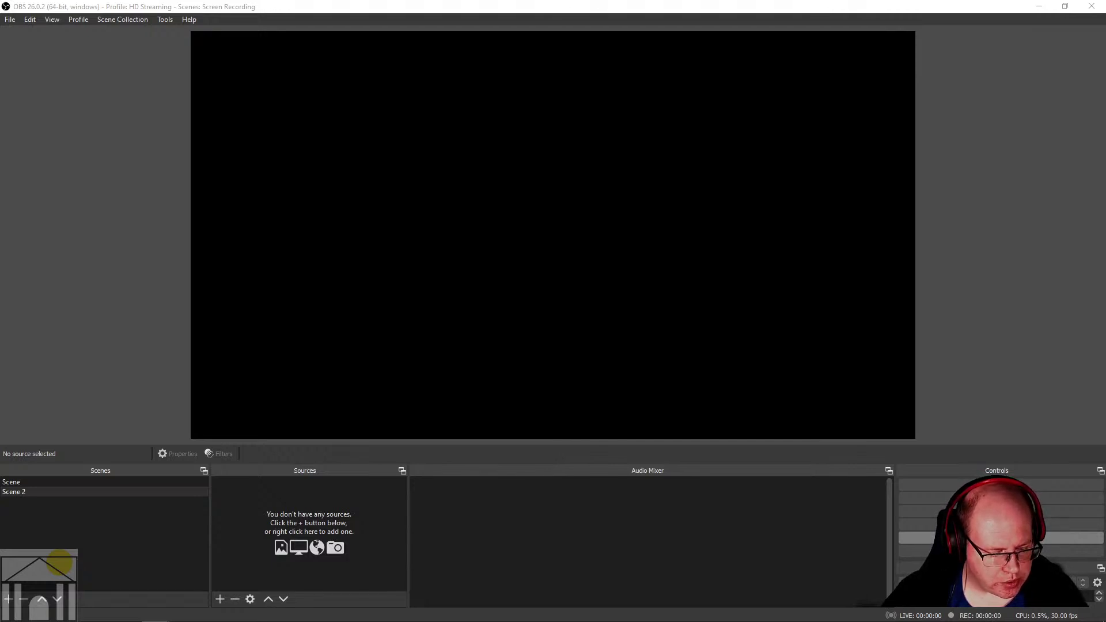
click(1001, 537)
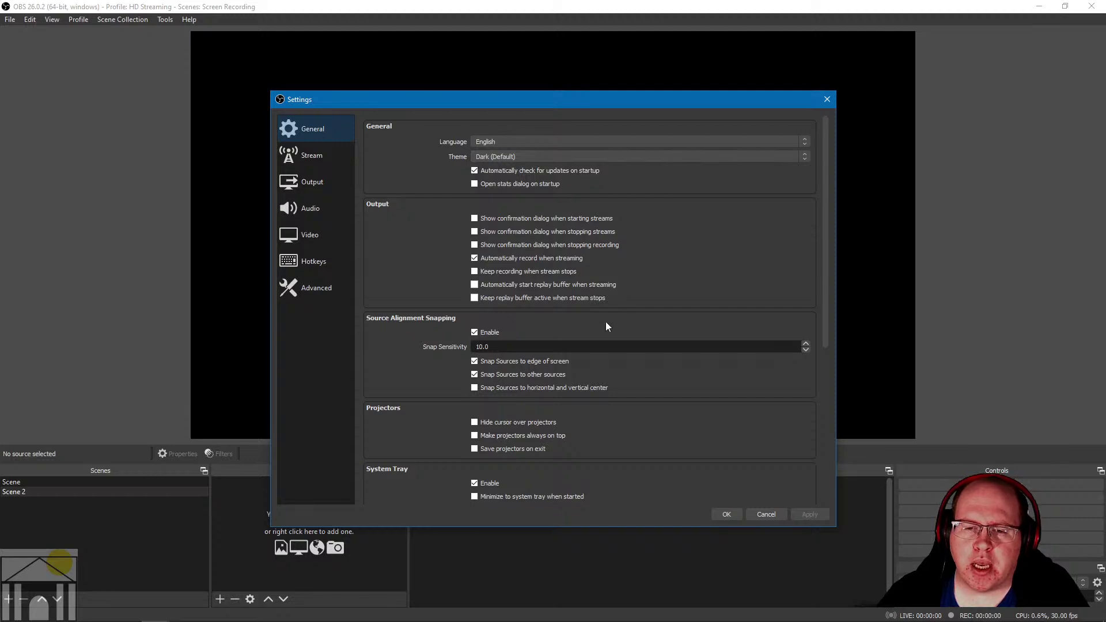
scroll(606, 321, down, 3)
scroll(480, 394, down, 1)
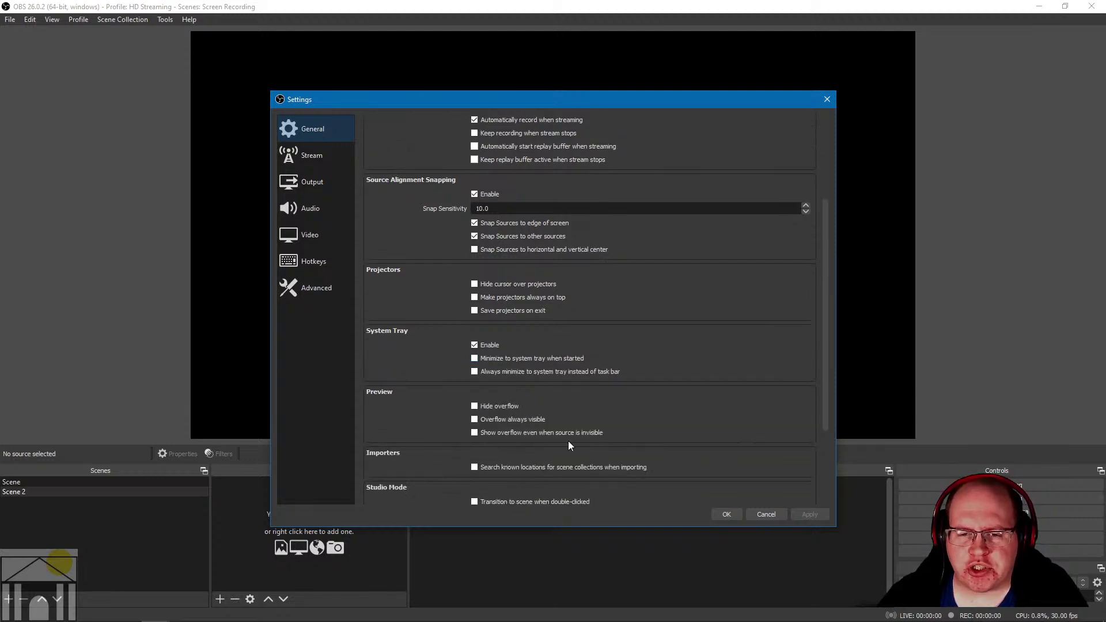
scroll(582, 379, up, 4)
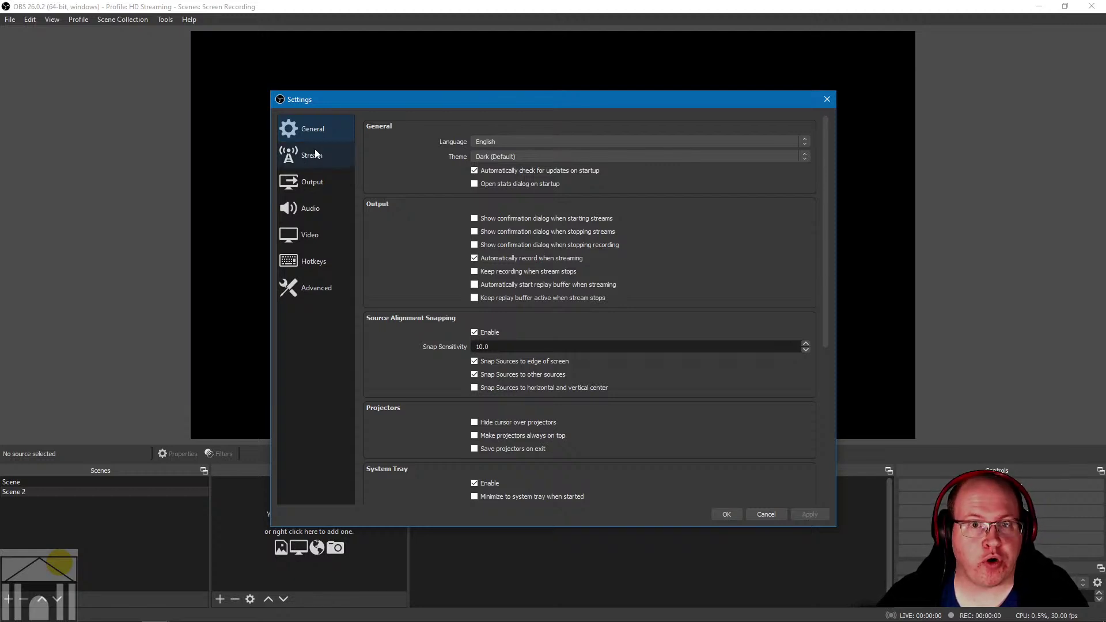
click(311, 181)
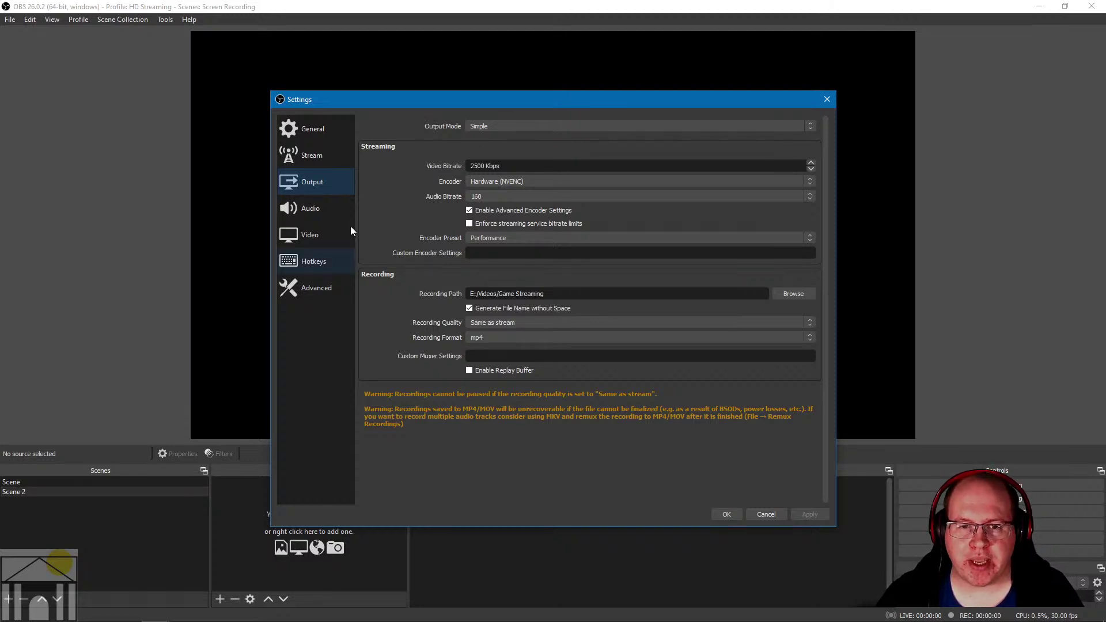
click(295, 212)
click(315, 239)
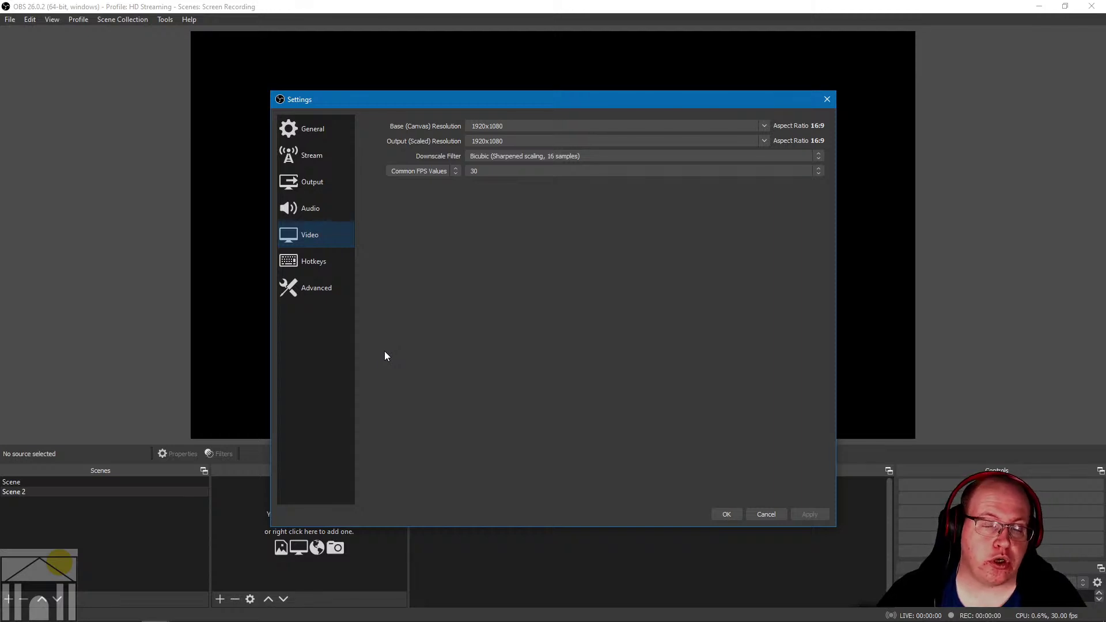
click(765, 511)
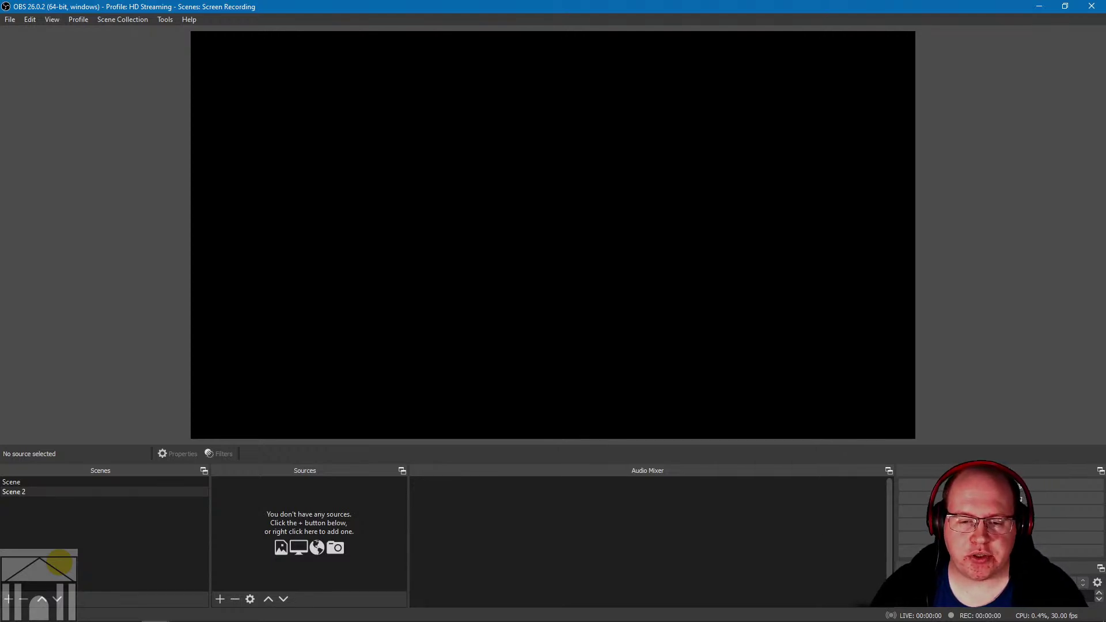
Step: Switch to Firefox, open the Exercise Handout from the Record Your Computer class materials, and read through to its exercises
mouse_move(155, 619)
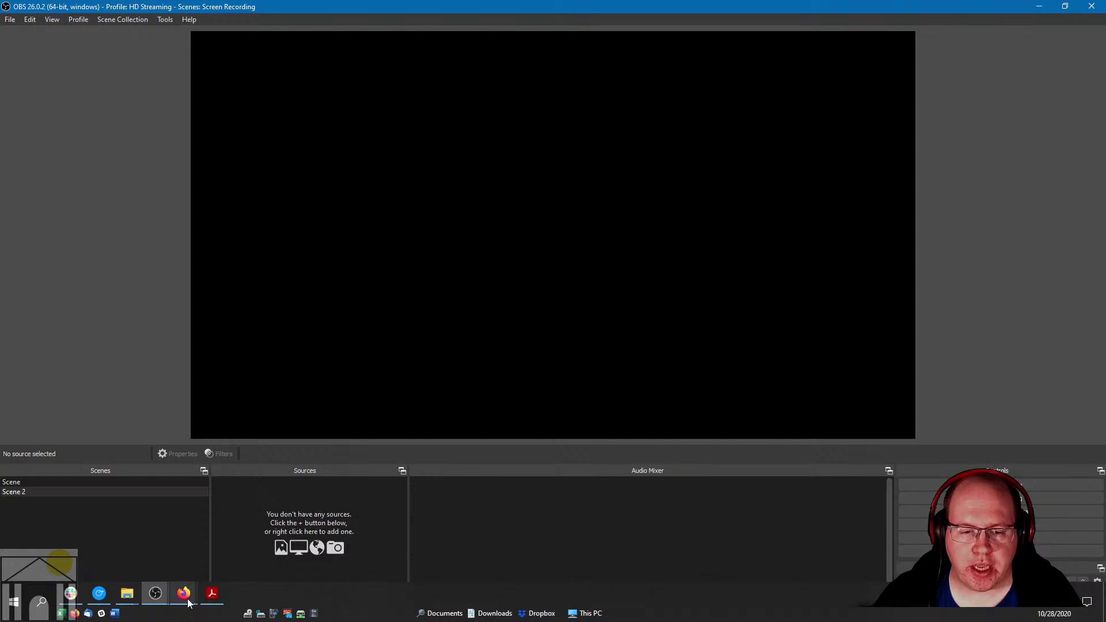
mouse_move(186, 599)
click(95, 554)
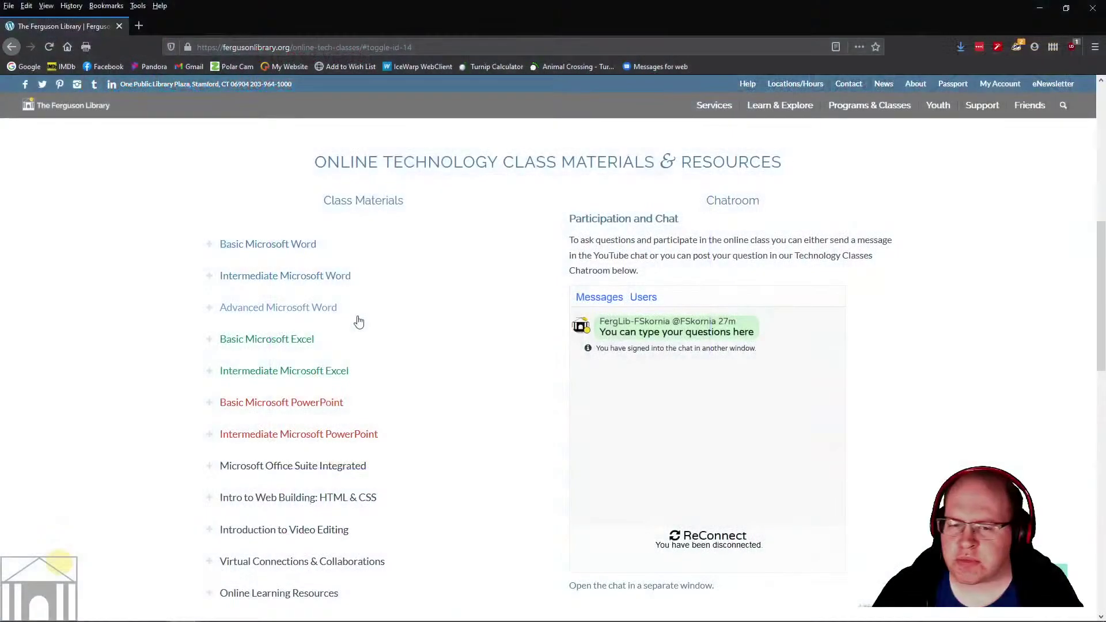
scroll(450, 473, down, 7)
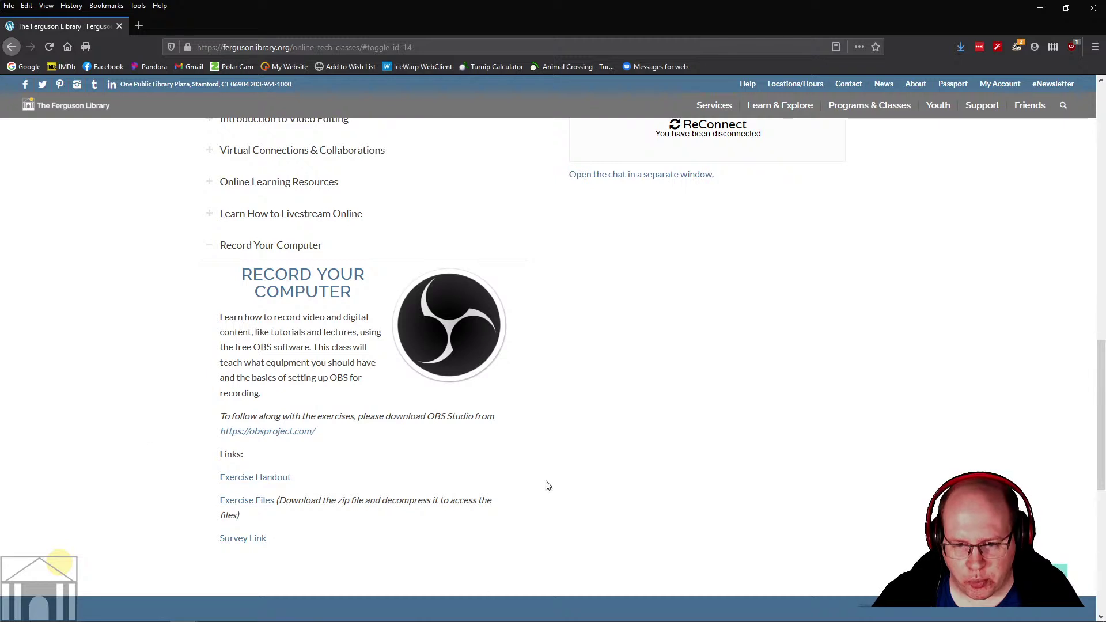
click(255, 477)
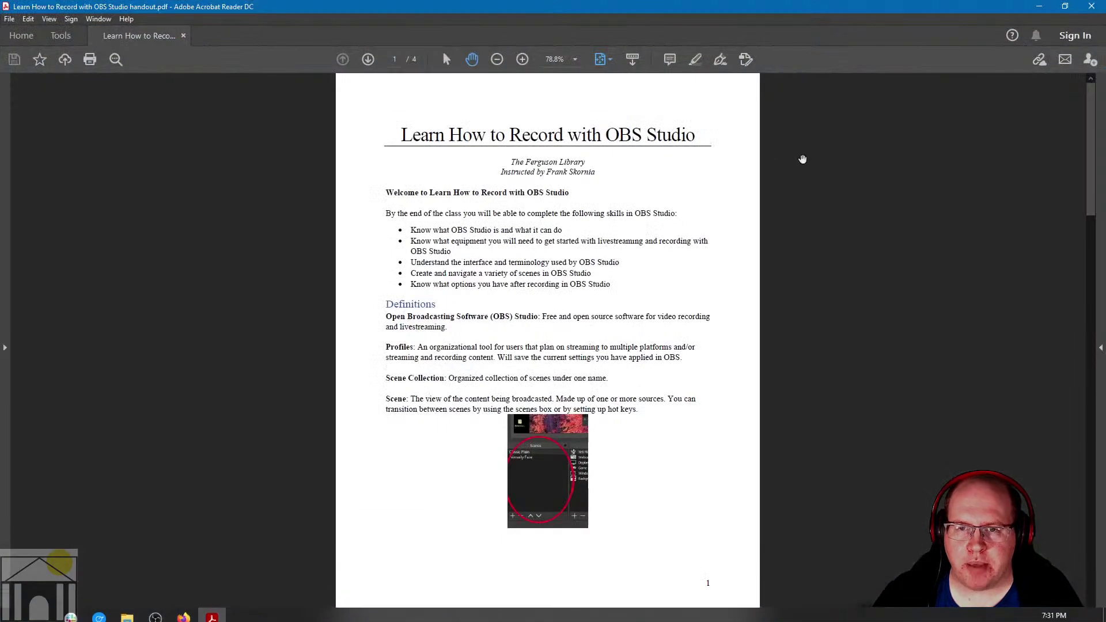
scroll(845, 288, down, 10)
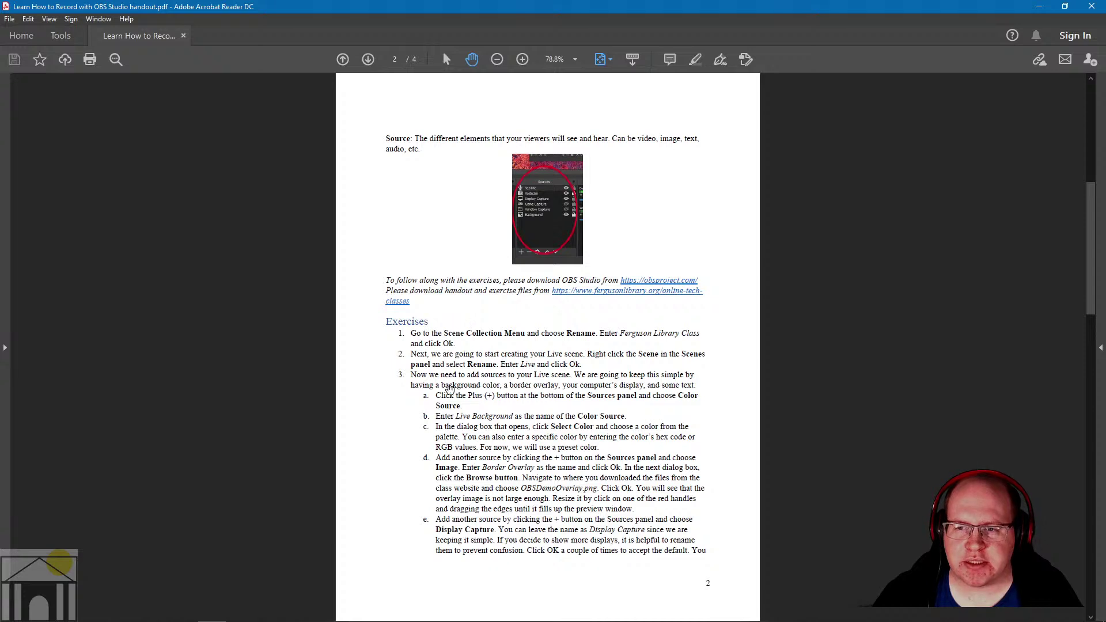
click(1039, 6)
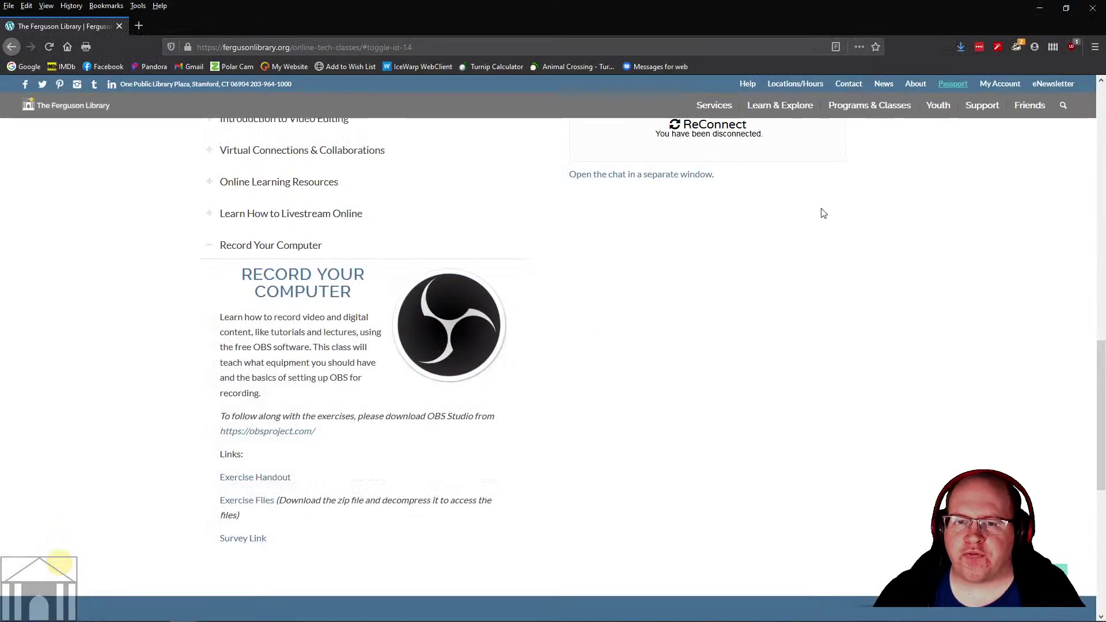
Step: Switch back to OBS Studio and examine the available profiles without changing the active one
mouse_move(155, 594)
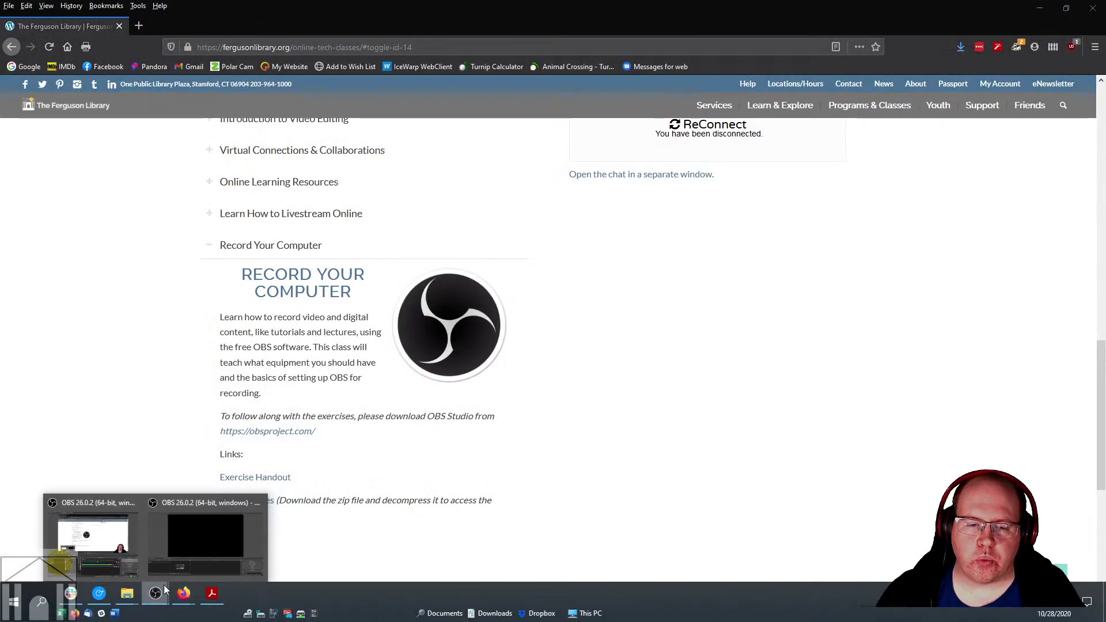
click(205, 546)
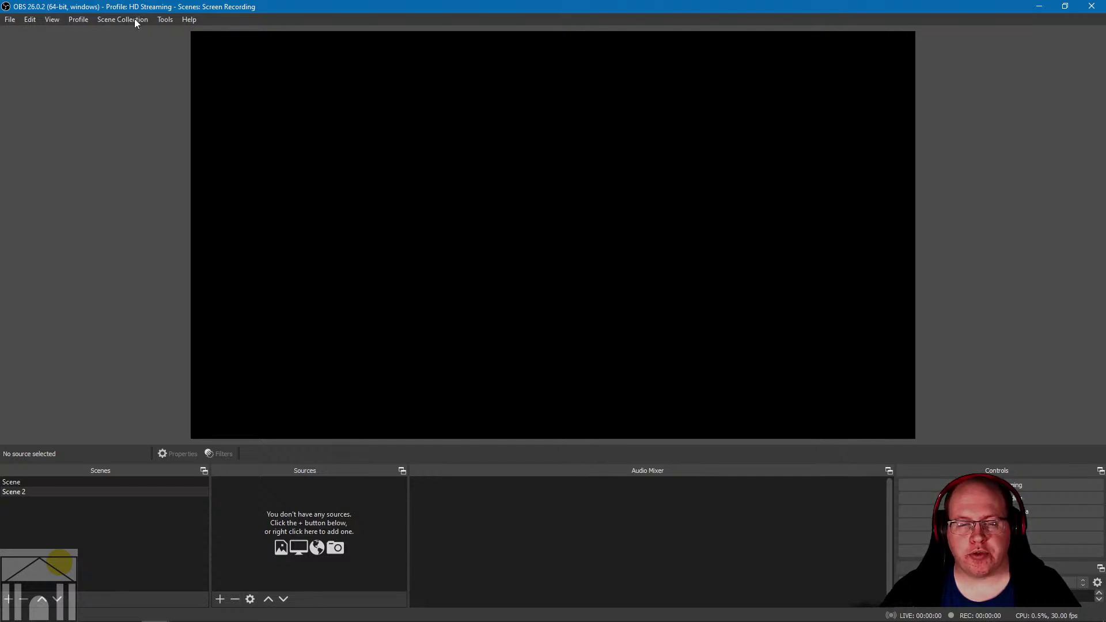
click(78, 20)
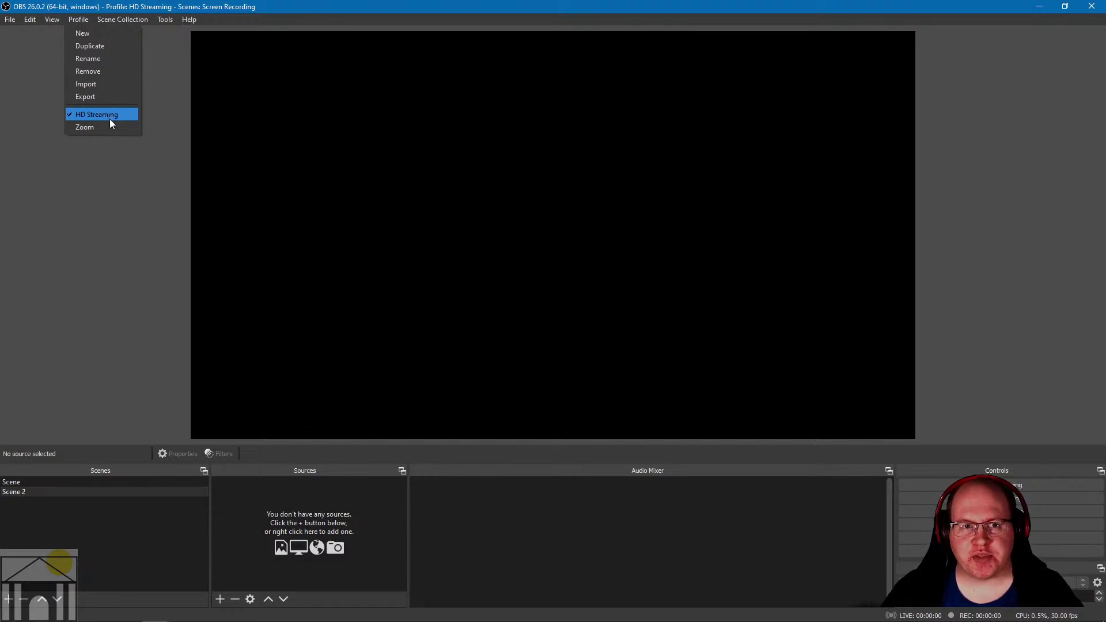
click(153, 275)
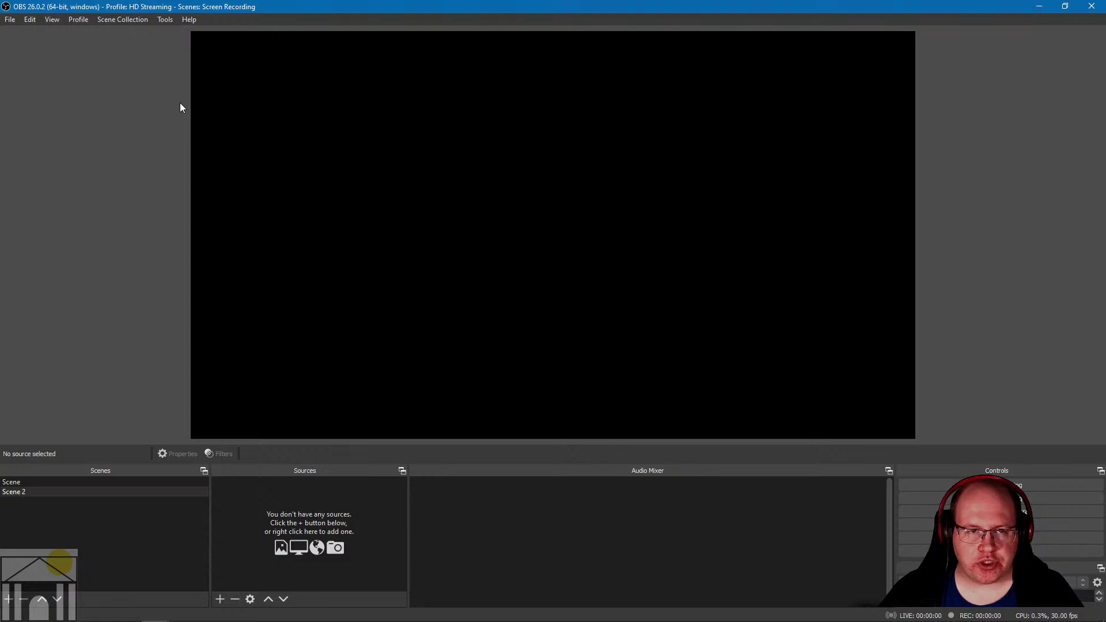
Step: Create a new scene collection named Ferguson Library Class
click(133, 19)
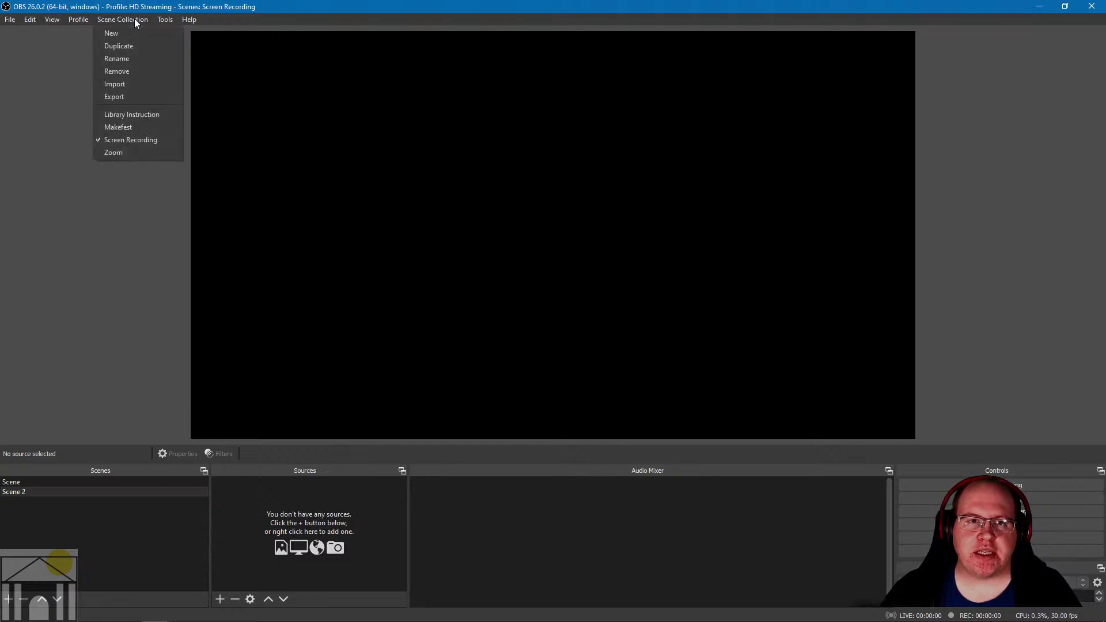
click(123, 33)
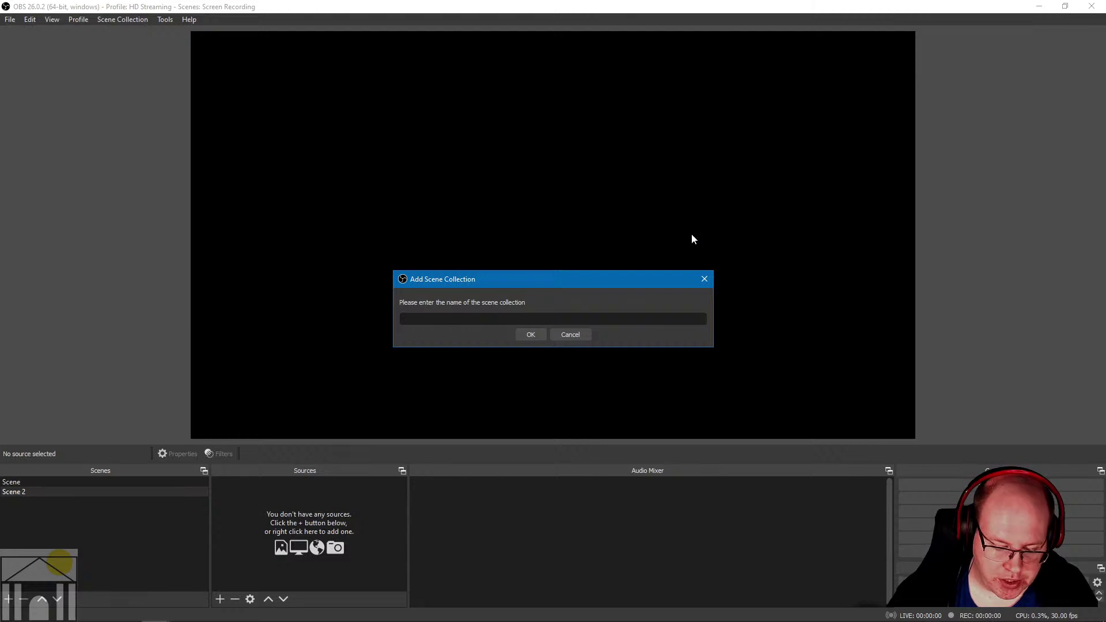
text(Ferguson Library L)
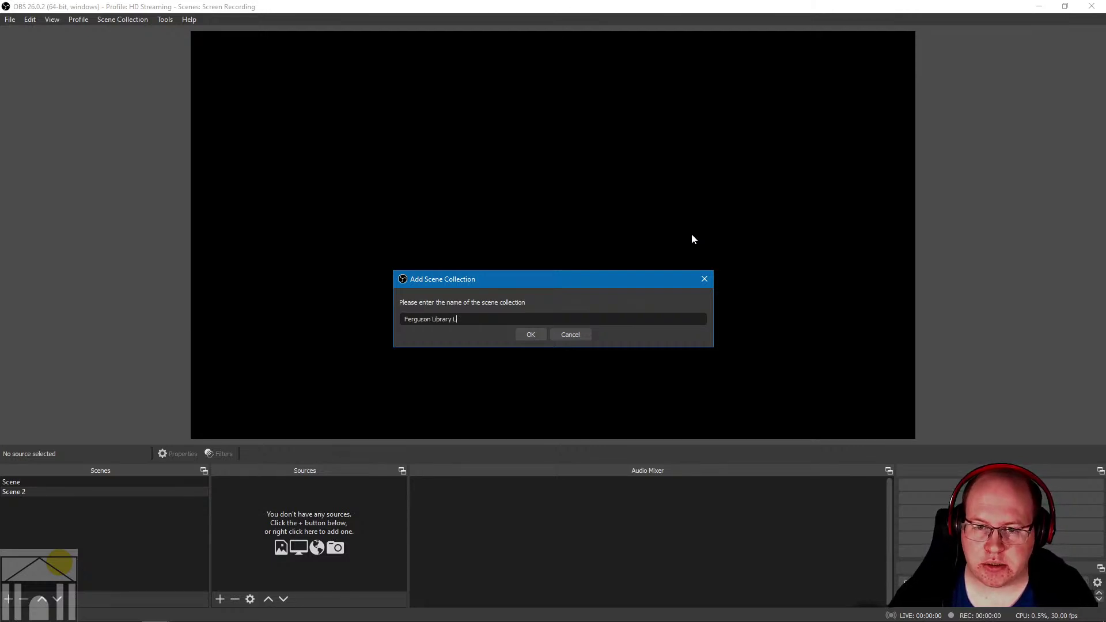
key(BackSpace)
text(Class)
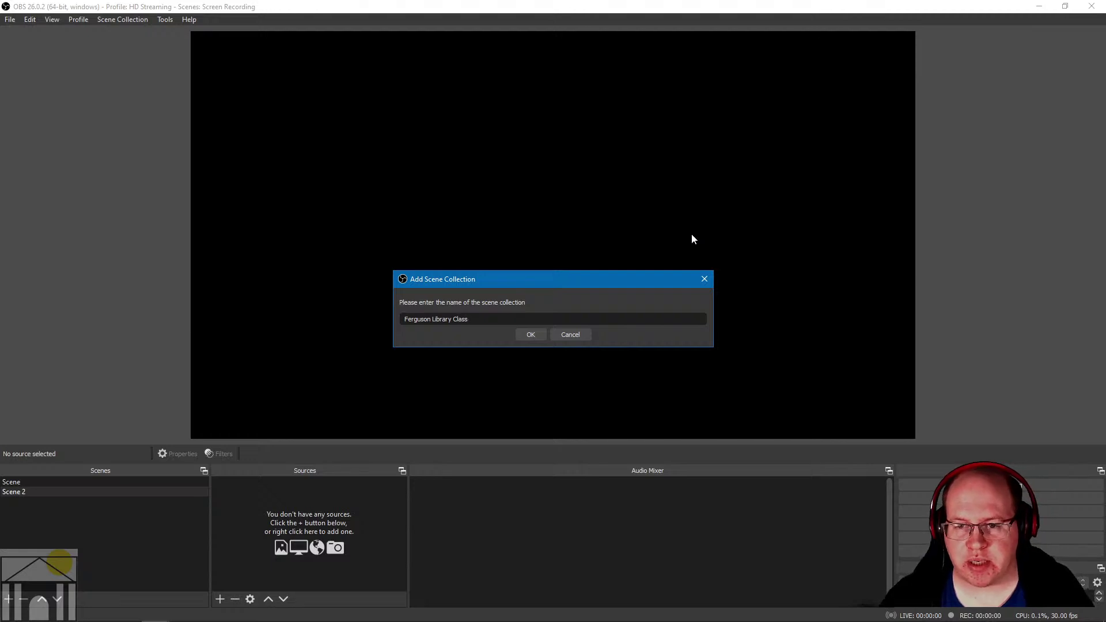
click(533, 334)
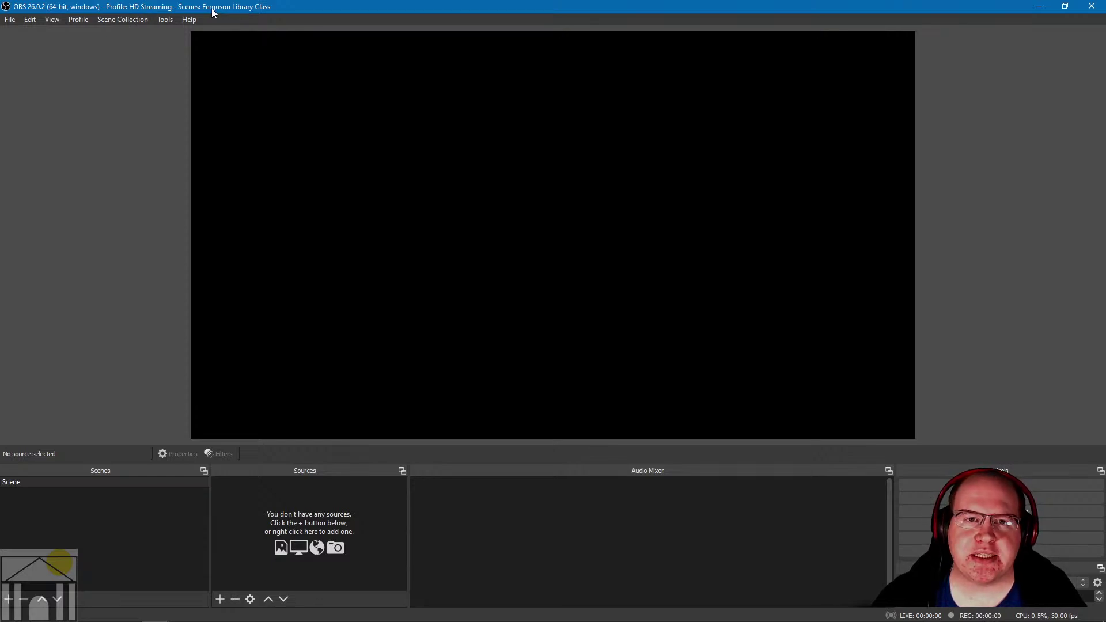
Step: View the scenes and sources of the Library Instruction scene collection, and return to the Ferguson Library Class collection
click(120, 20)
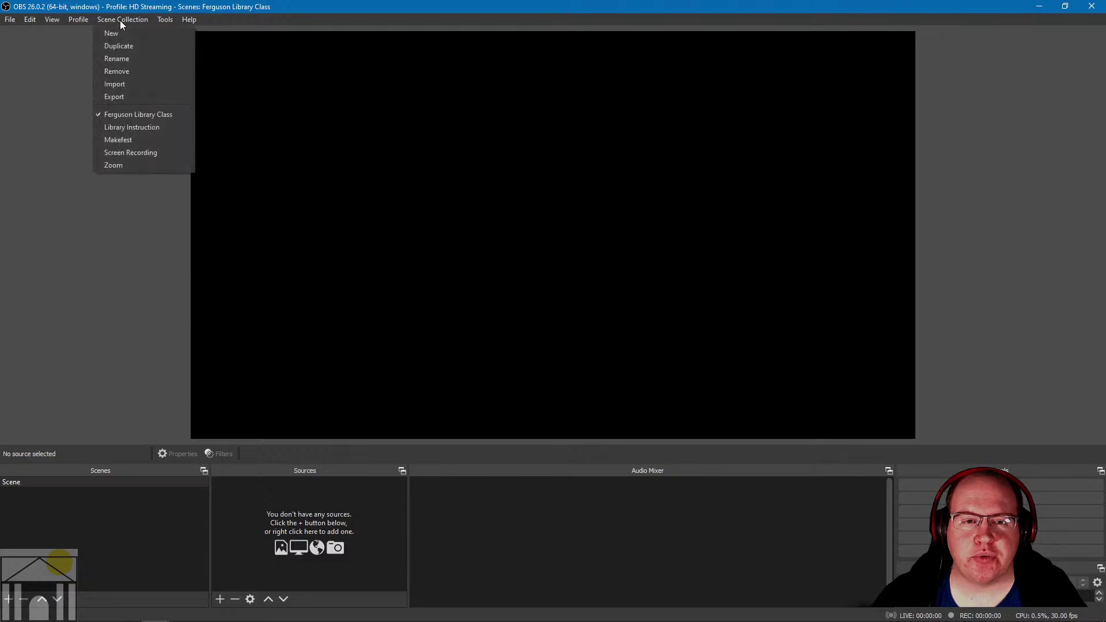
click(126, 128)
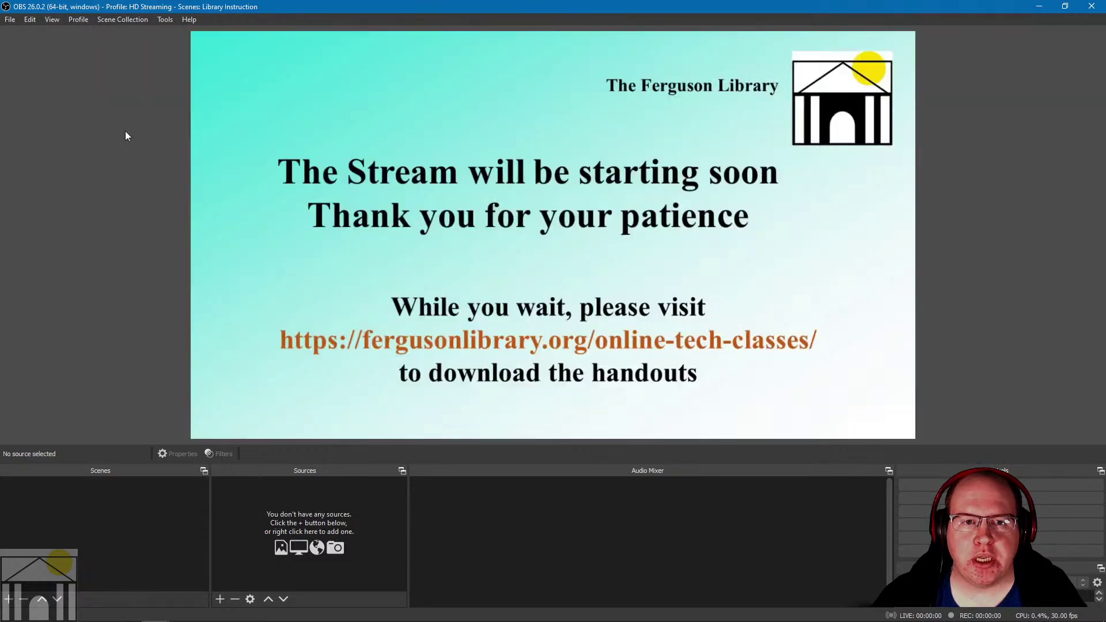
click(123, 20)
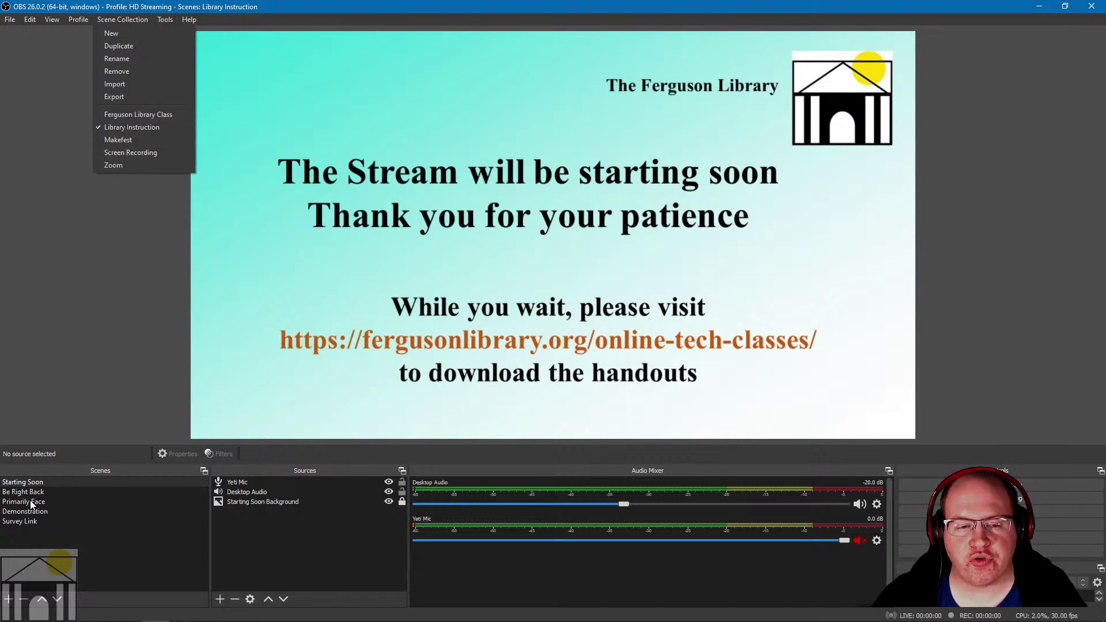
click(138, 114)
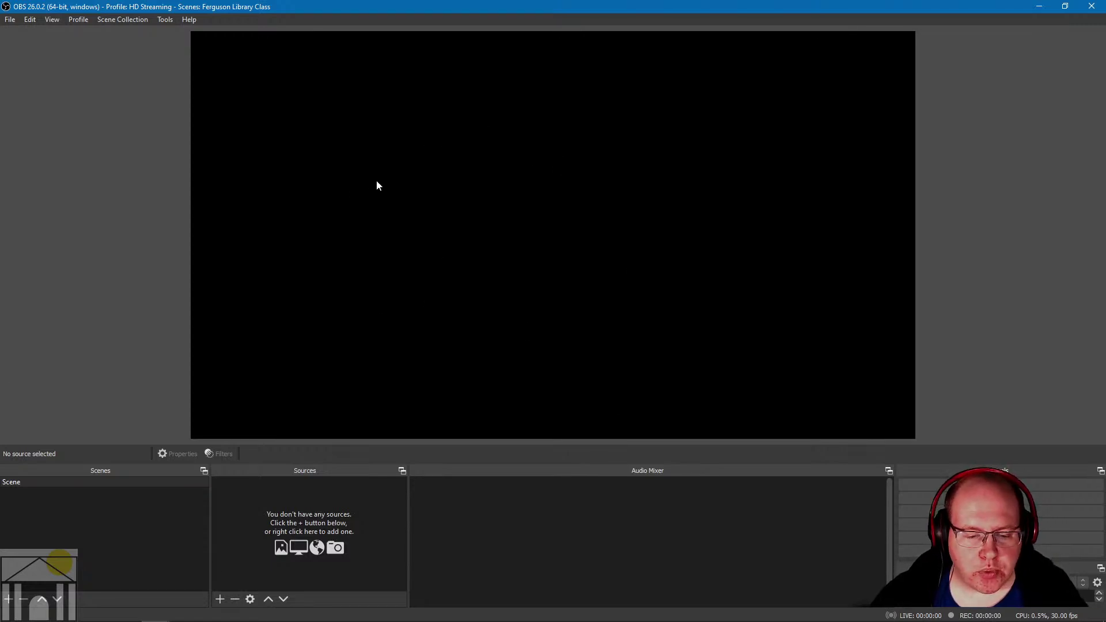
Step: Rename the default scene in the Ferguson Library Class collection as Recording
right_click(16, 485)
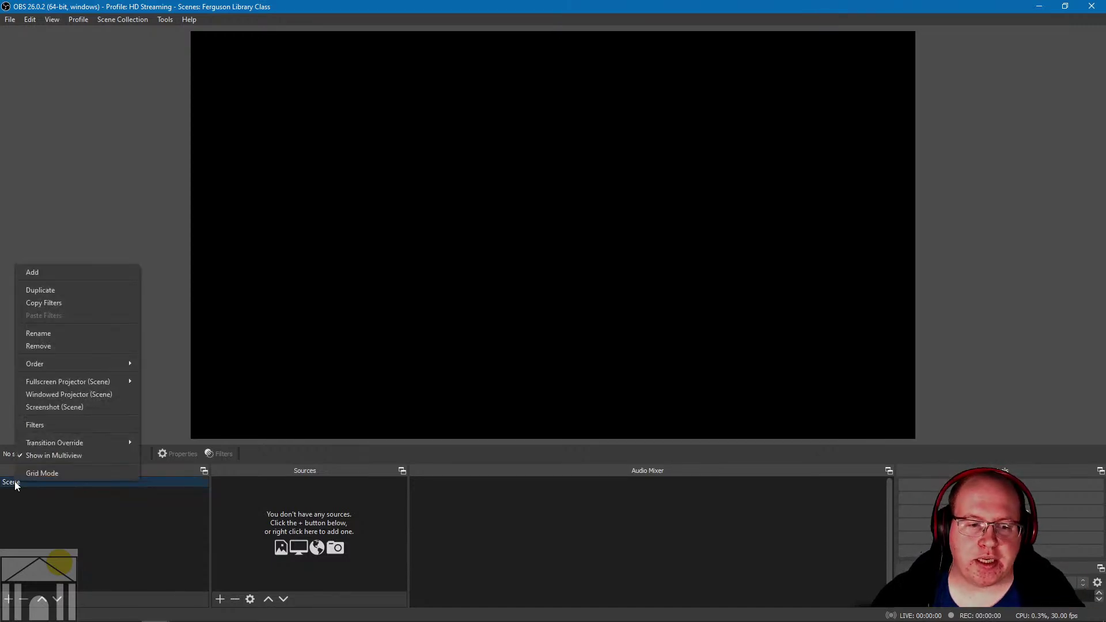
click(39, 334)
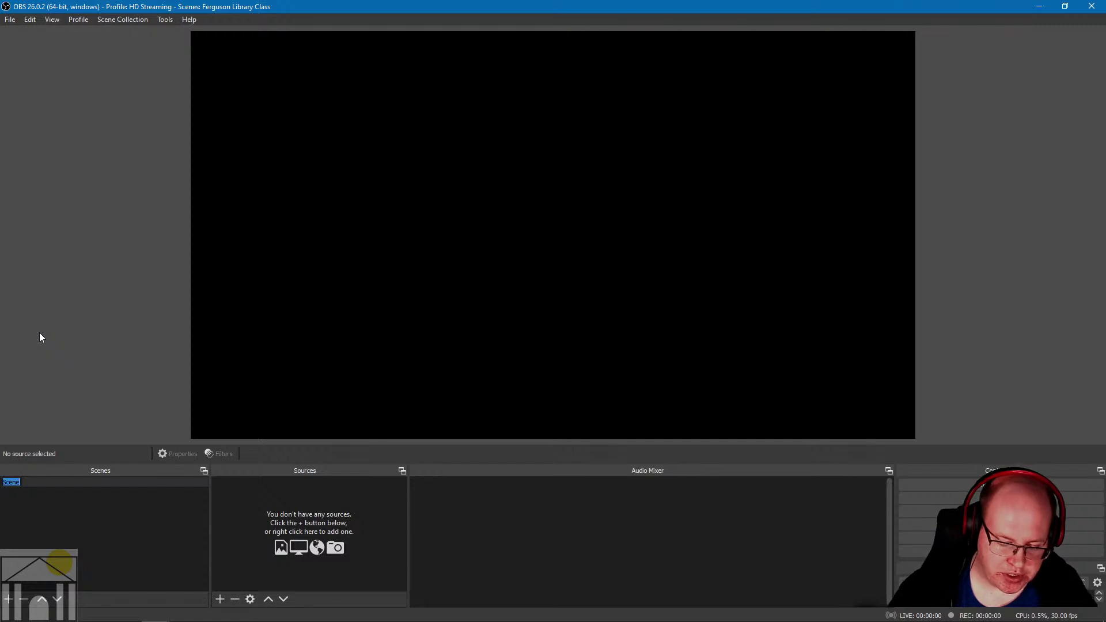
text(Live)
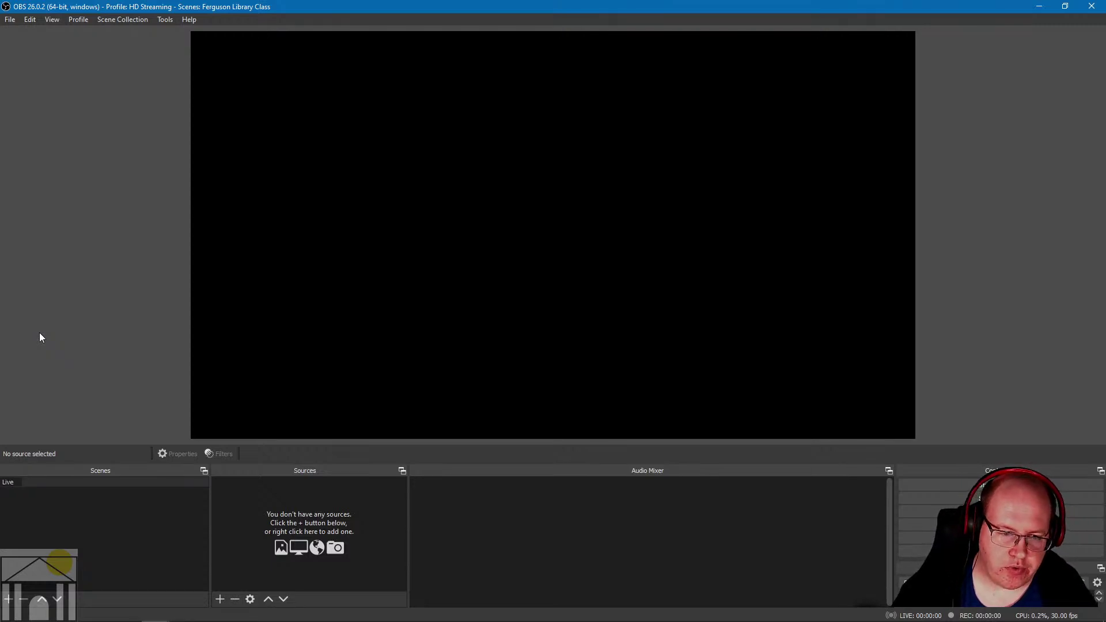
key(BackSpace)
key(BackSpace)
text(Recording)
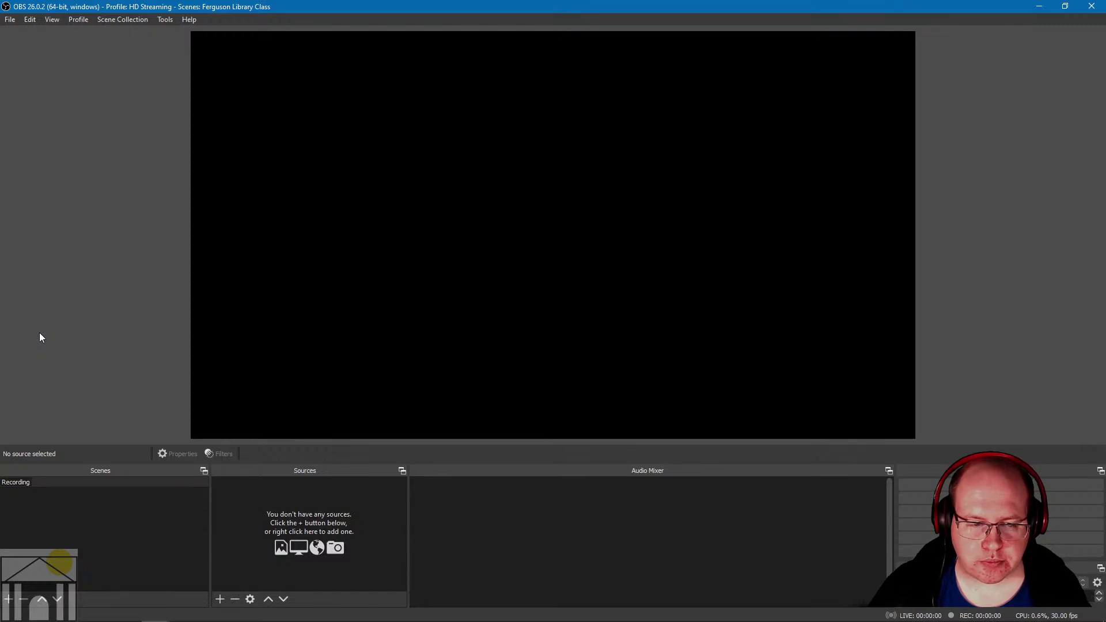
key(Return)
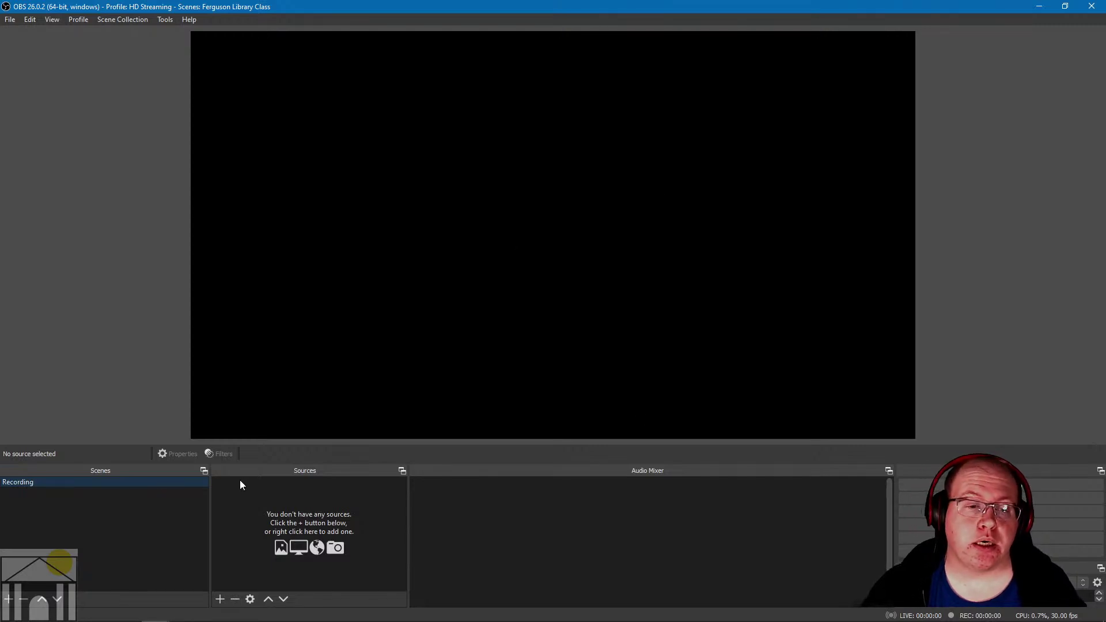
right_click(55, 484)
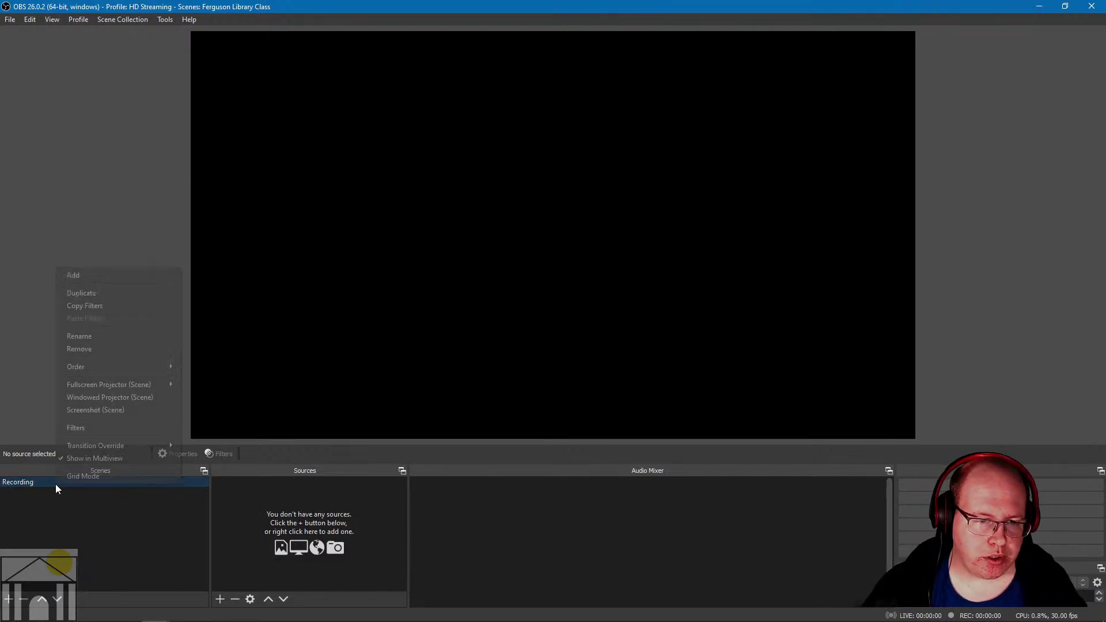
click(46, 506)
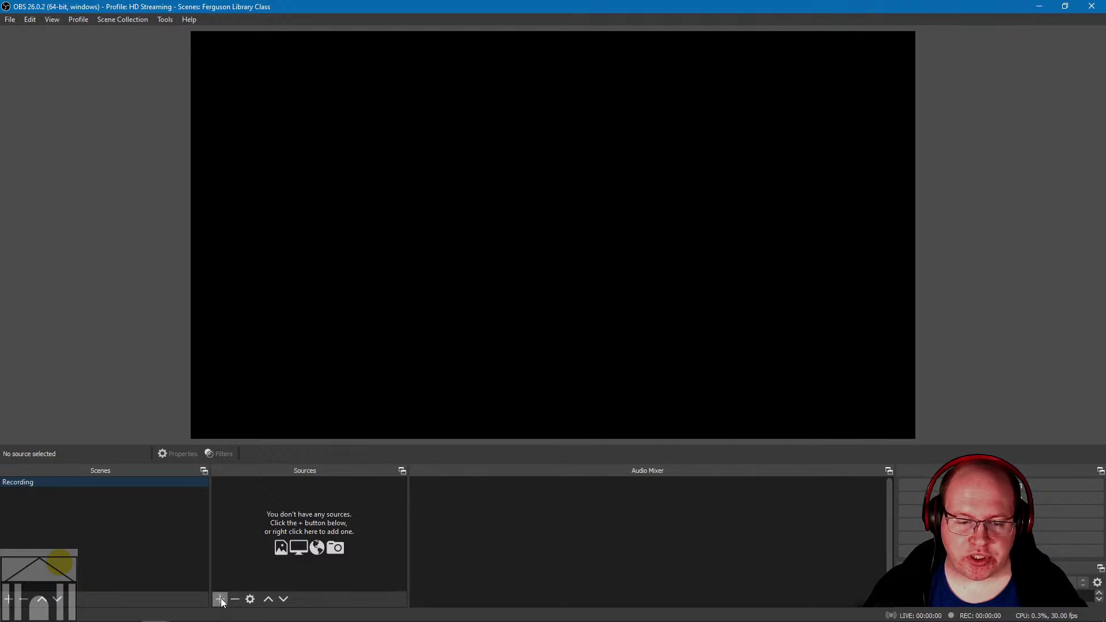
Step: Examine the source types available for the Recording scene without adding one
mouse_move(259, 619)
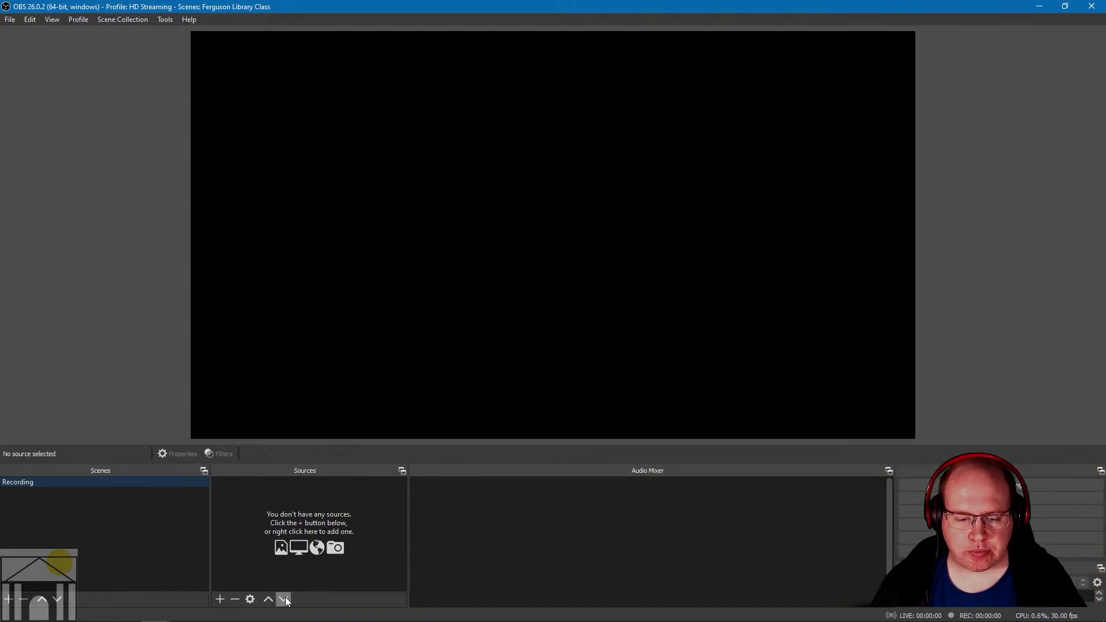
click(220, 599)
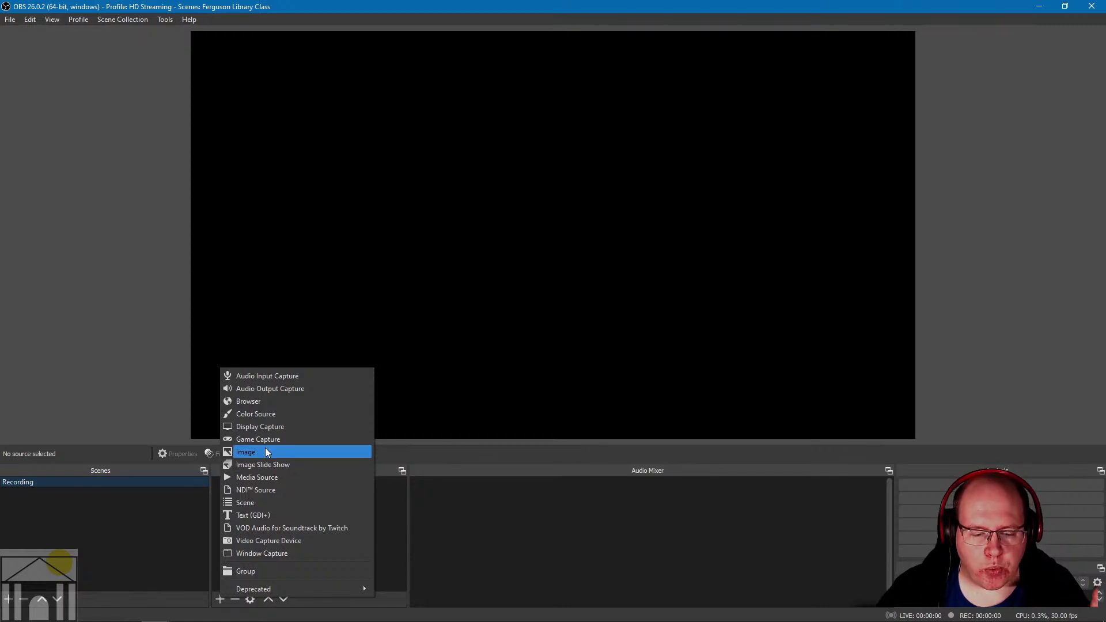
click(825, 209)
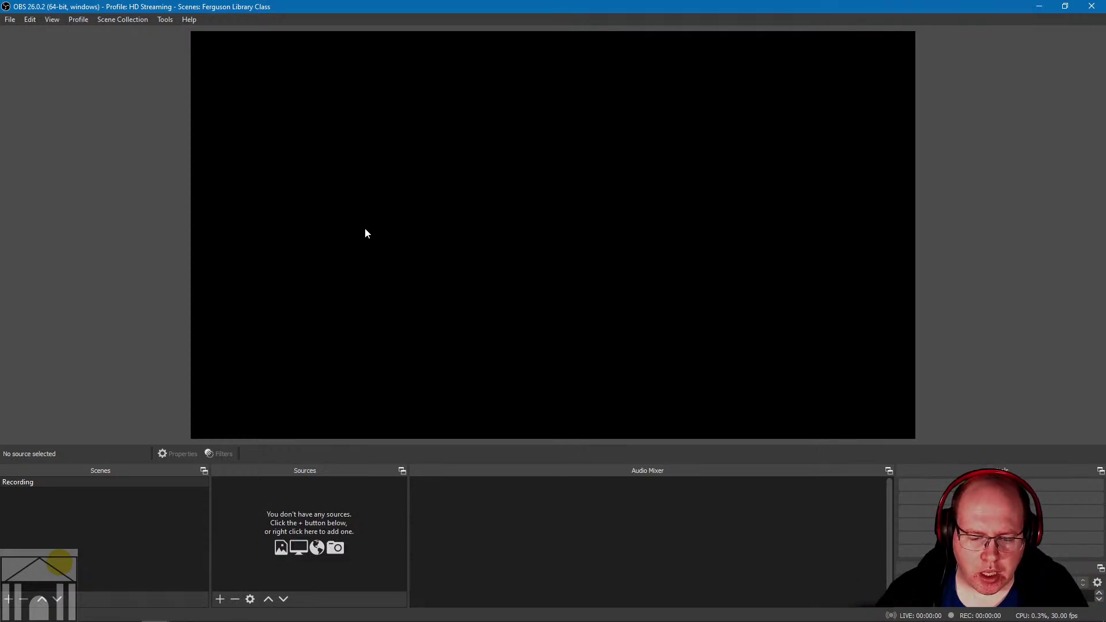
Step: Add a new color source named Recording Background to the Recording scene
click(221, 599)
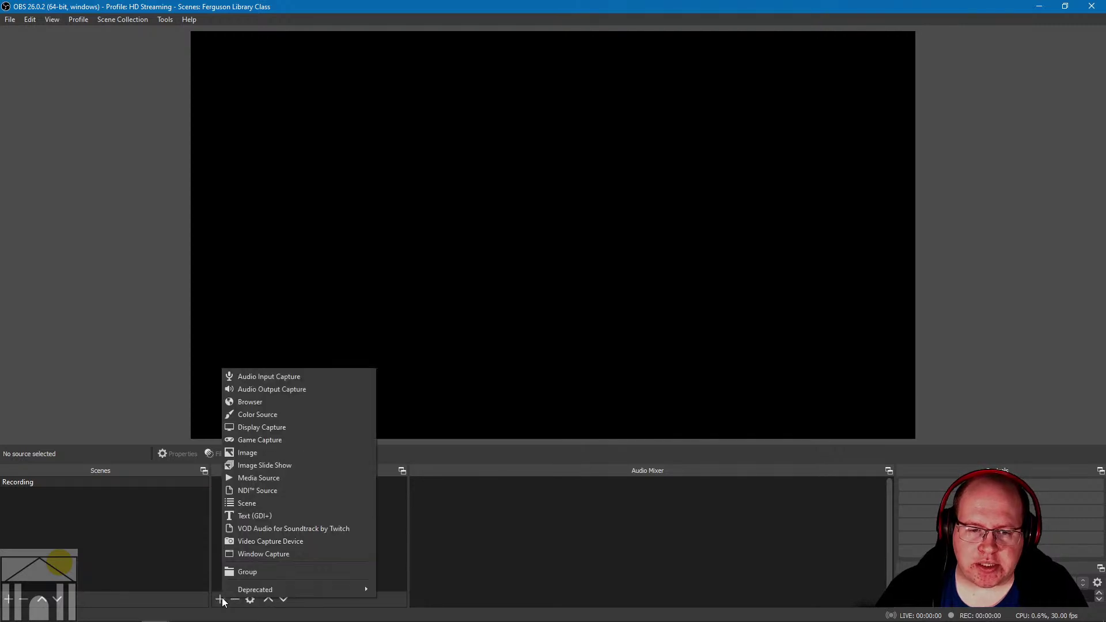
click(251, 415)
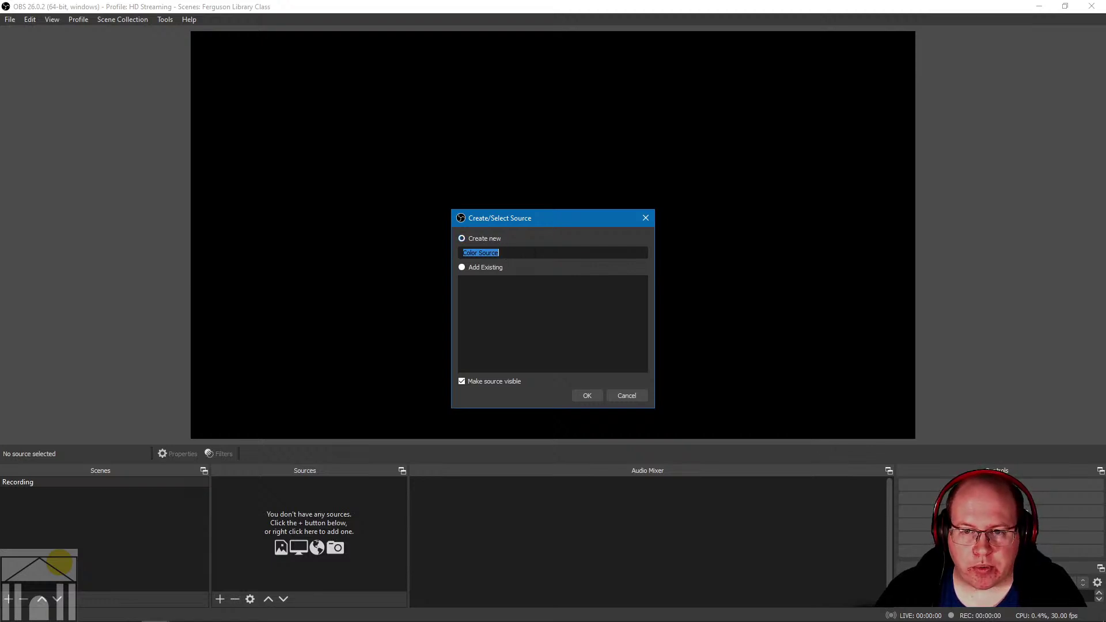
text(Reco)
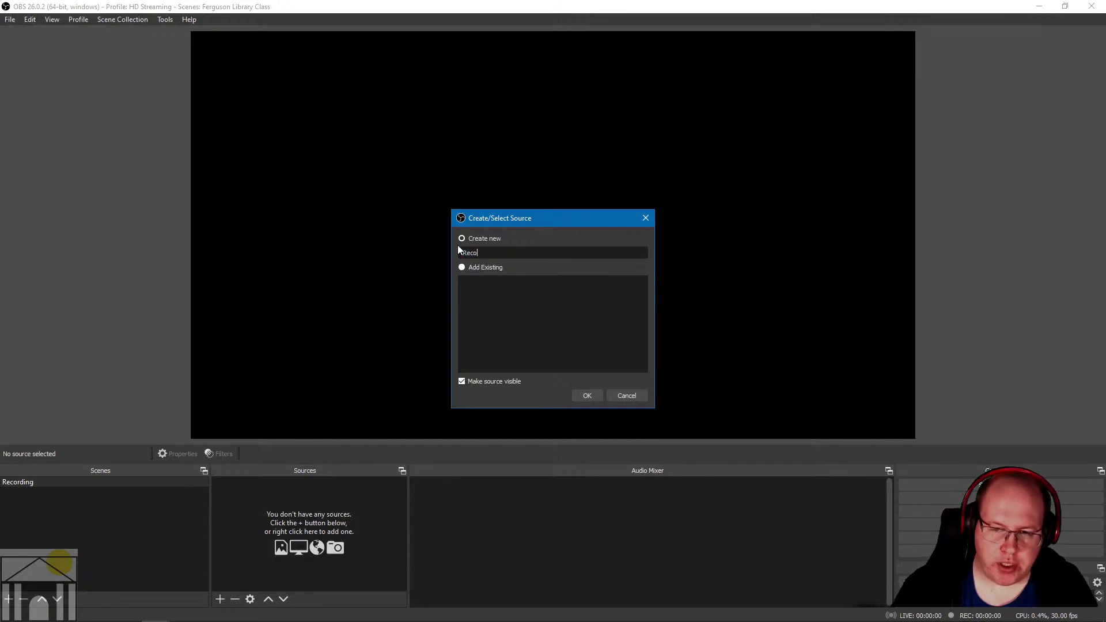
text(rding Back)
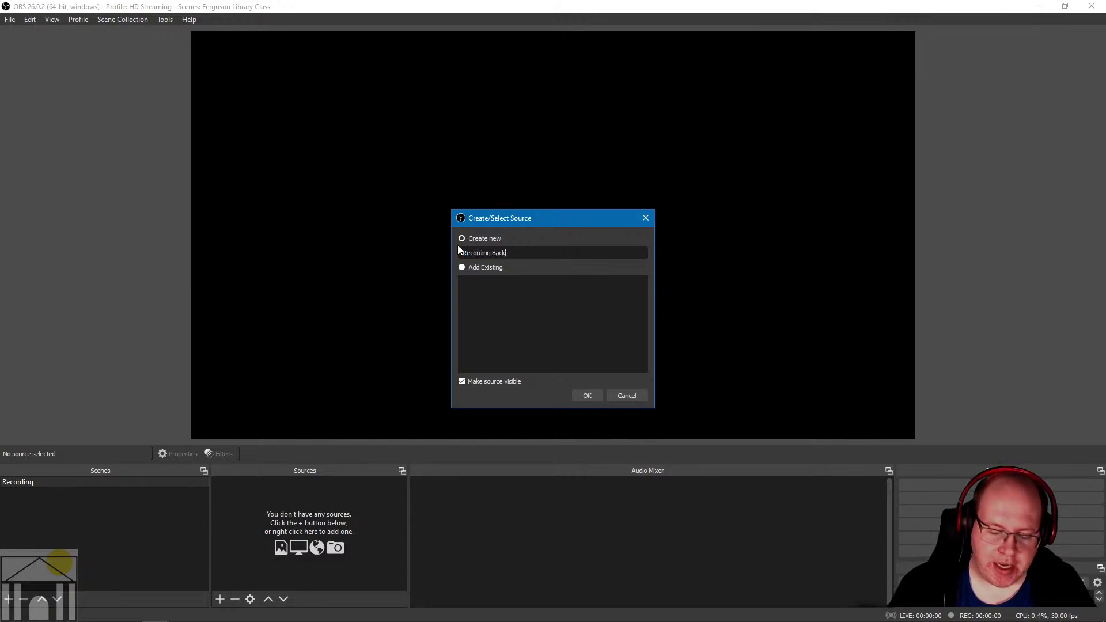
text(ground)
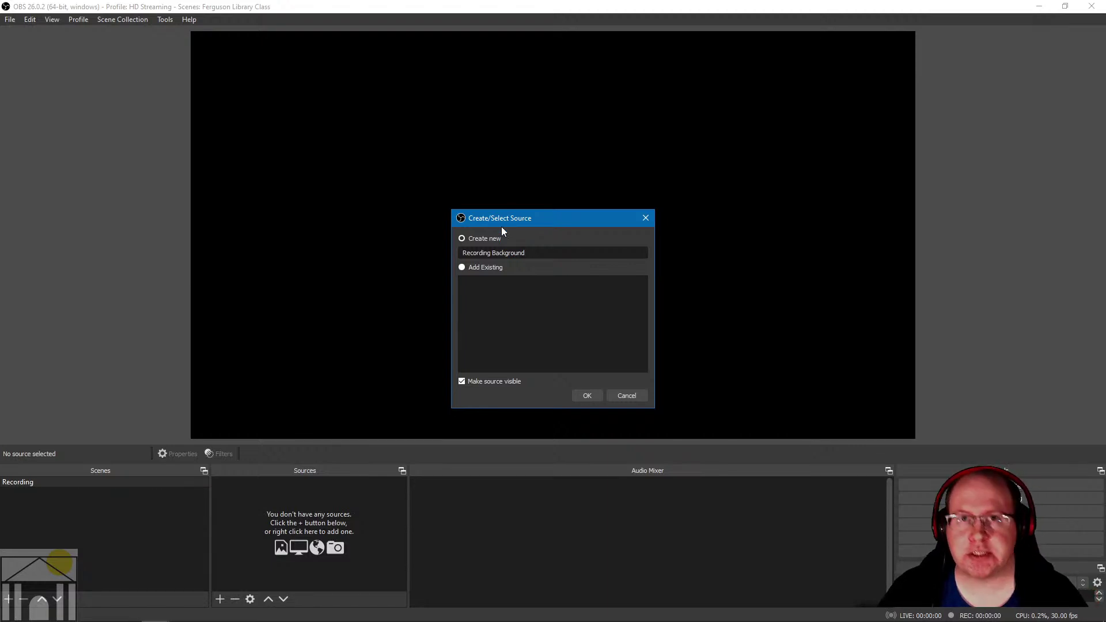
click(587, 396)
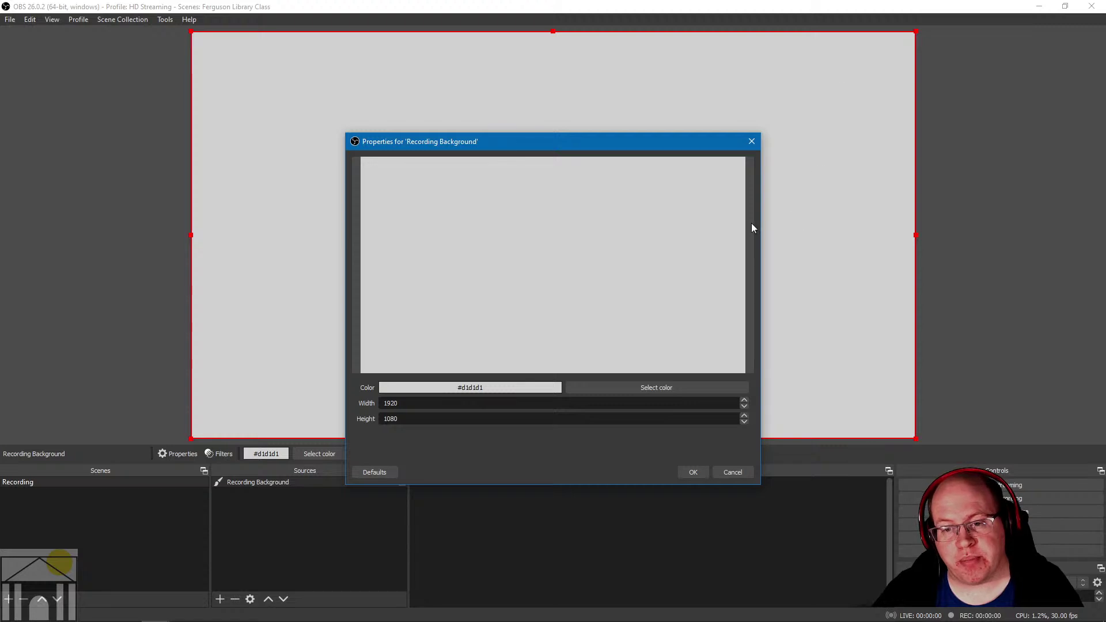
Step: Try widths of 960 and 1080 for the Recording Background source, and set the width back to 1920
double_click(391, 419)
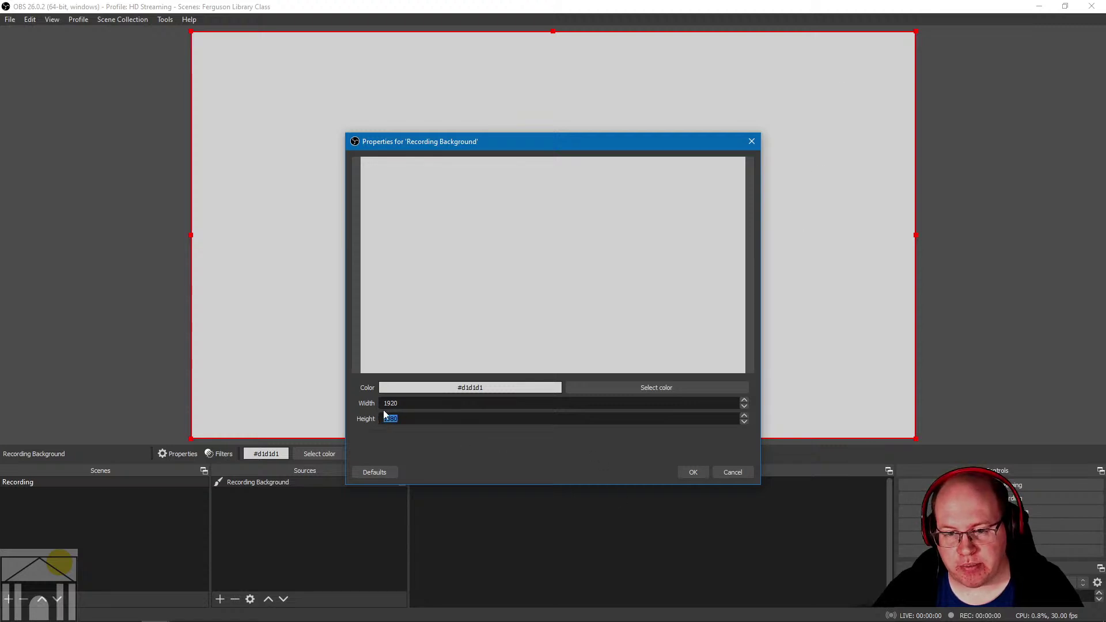
double_click(391, 403)
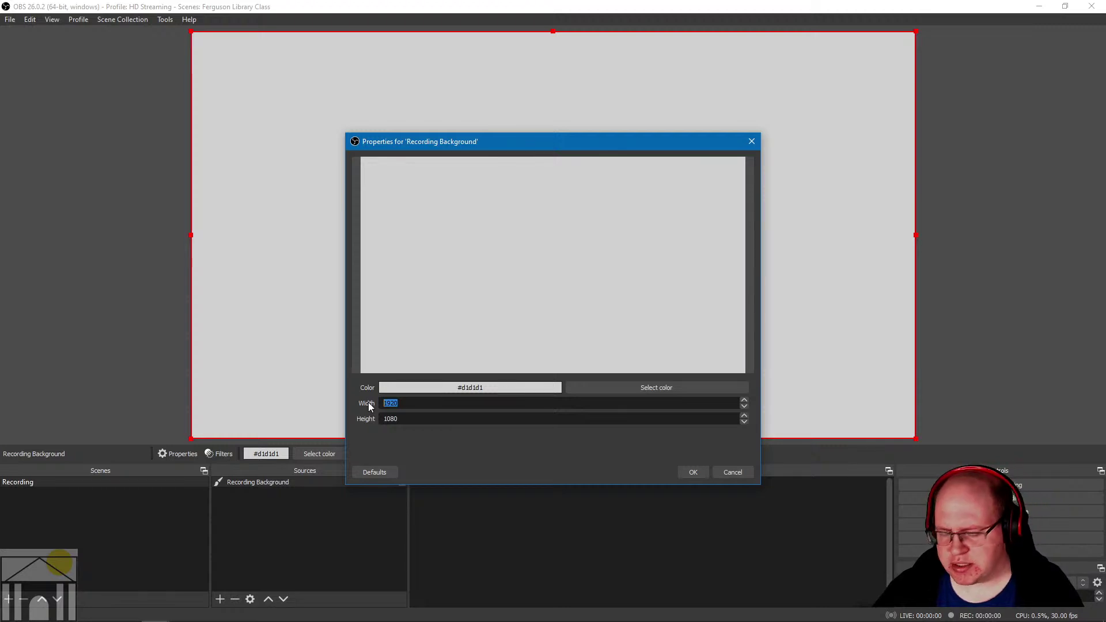
text(960)
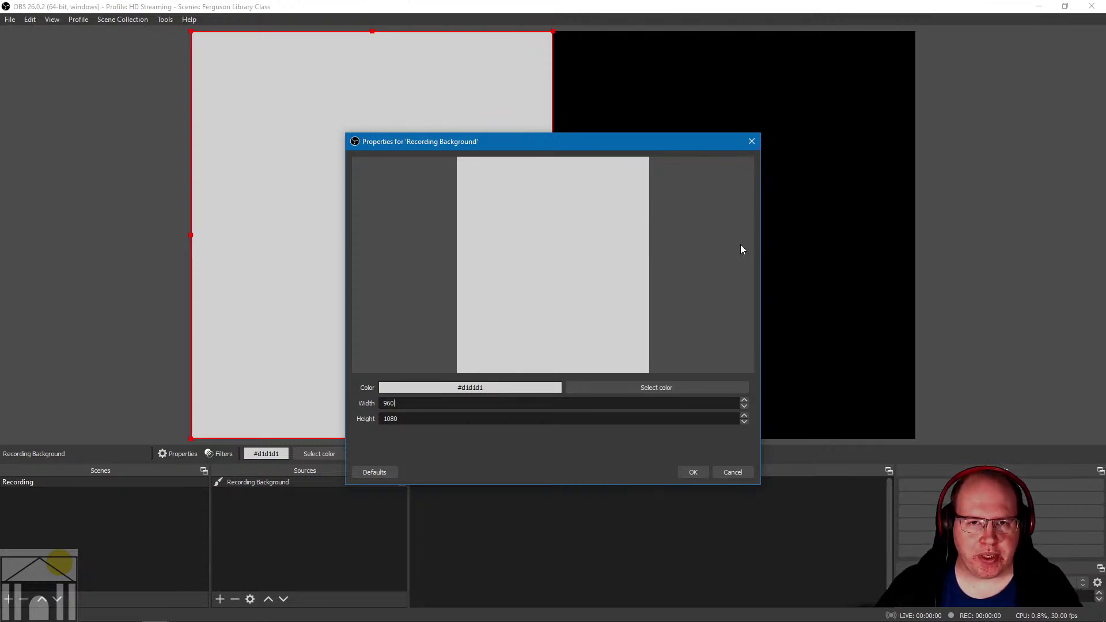
drag(401, 403, 363, 402)
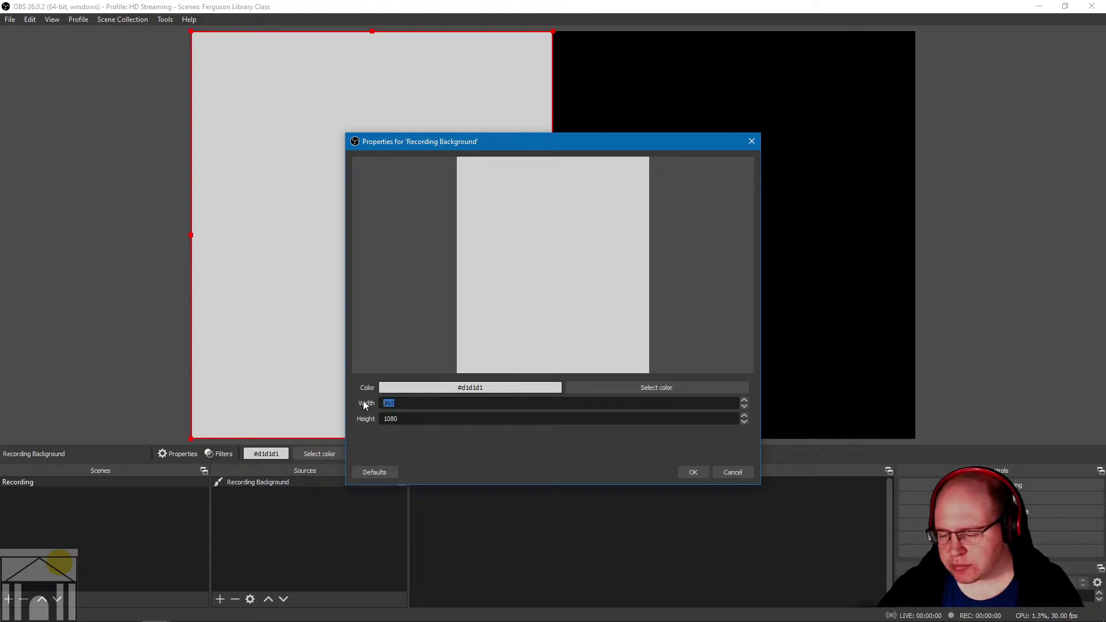
text(1080)
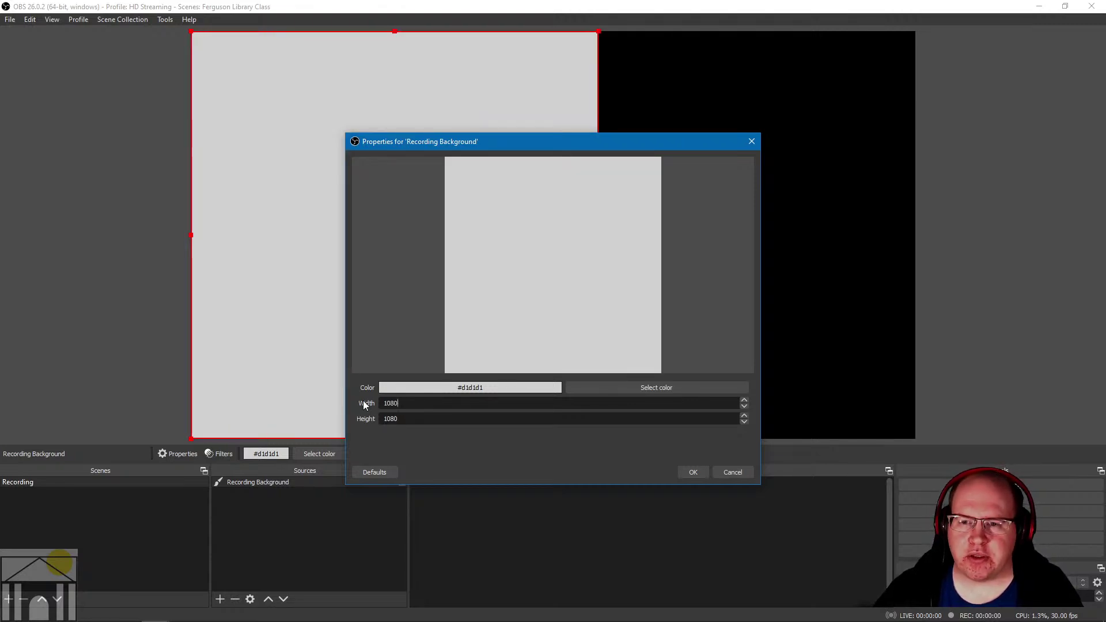
drag(402, 404, 371, 403)
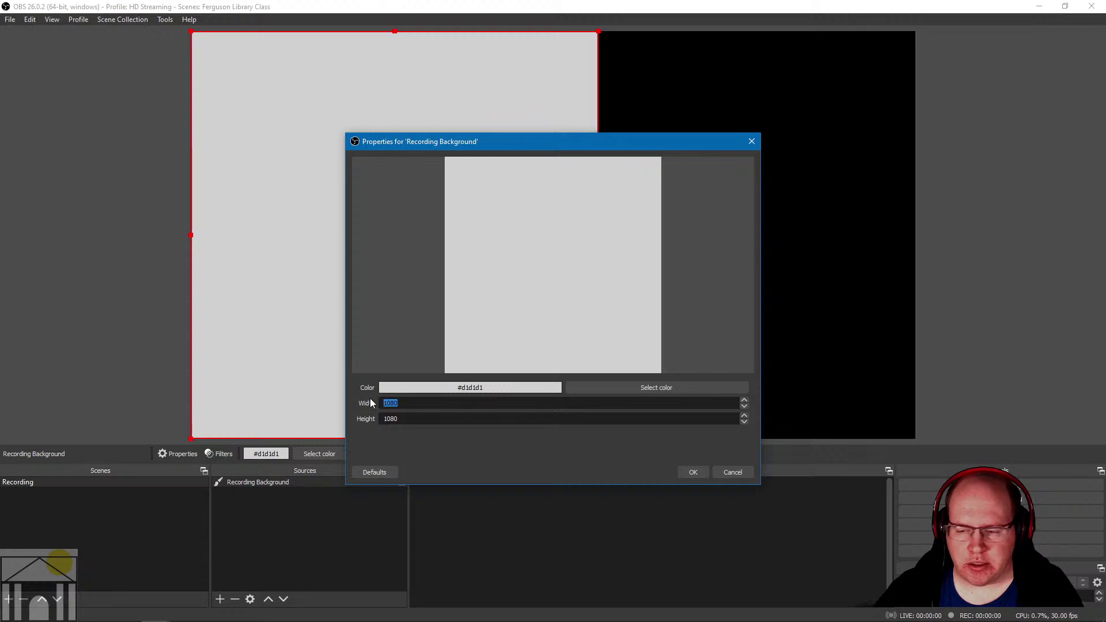
text(1920)
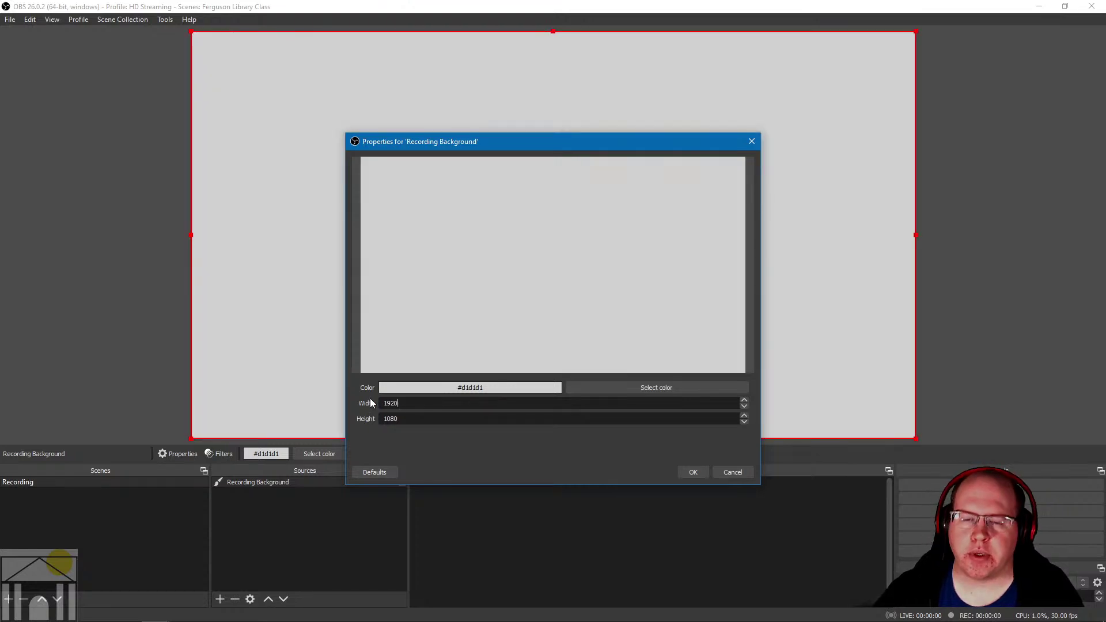
Step: Set the Recording Background color to the basic purple #aa55ff and accept the source properties
click(645, 390)
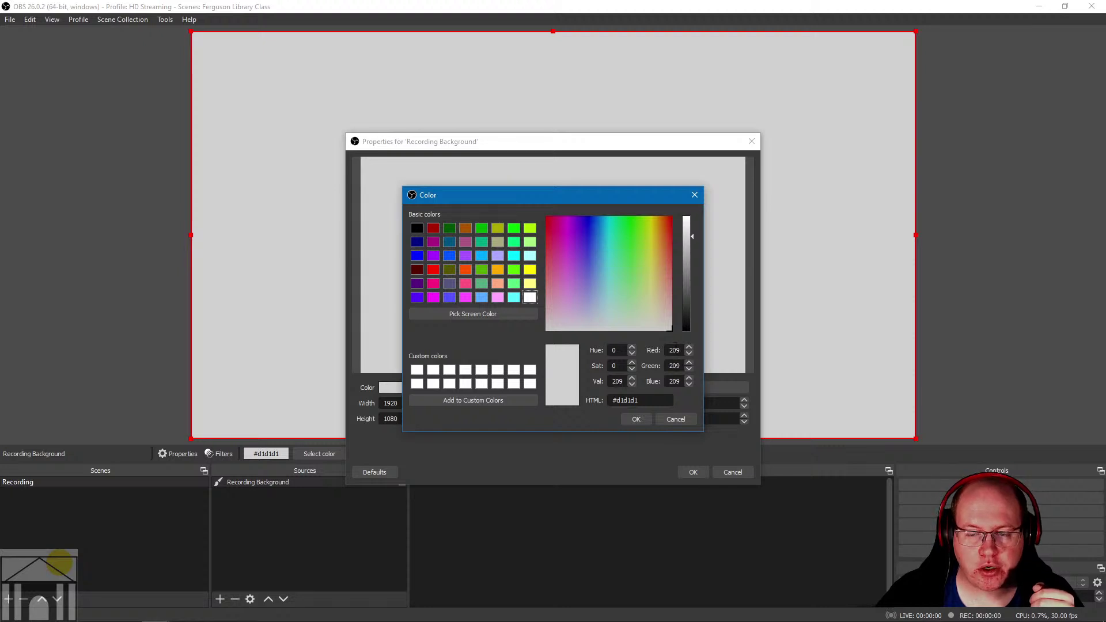
click(616, 400)
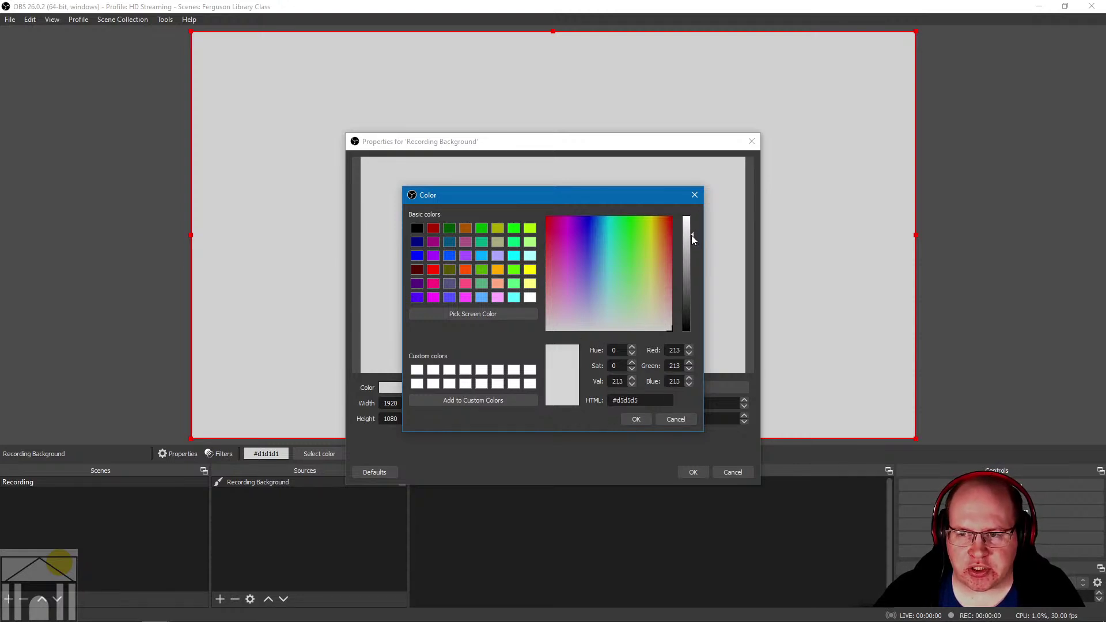
drag(691, 235, 679, 268)
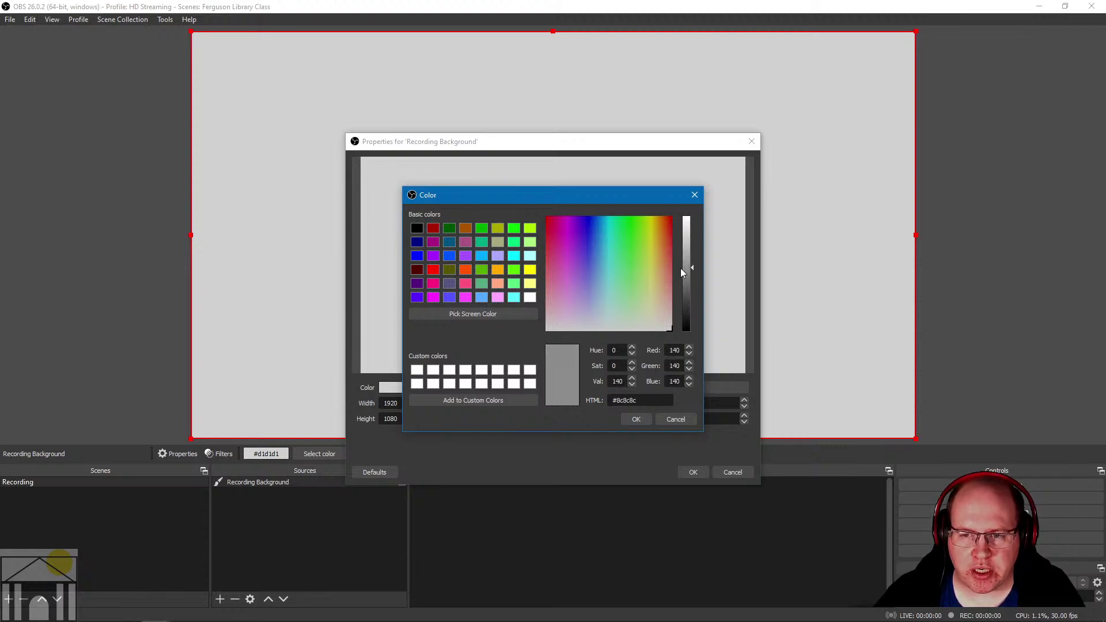
drag(593, 240, 570, 261)
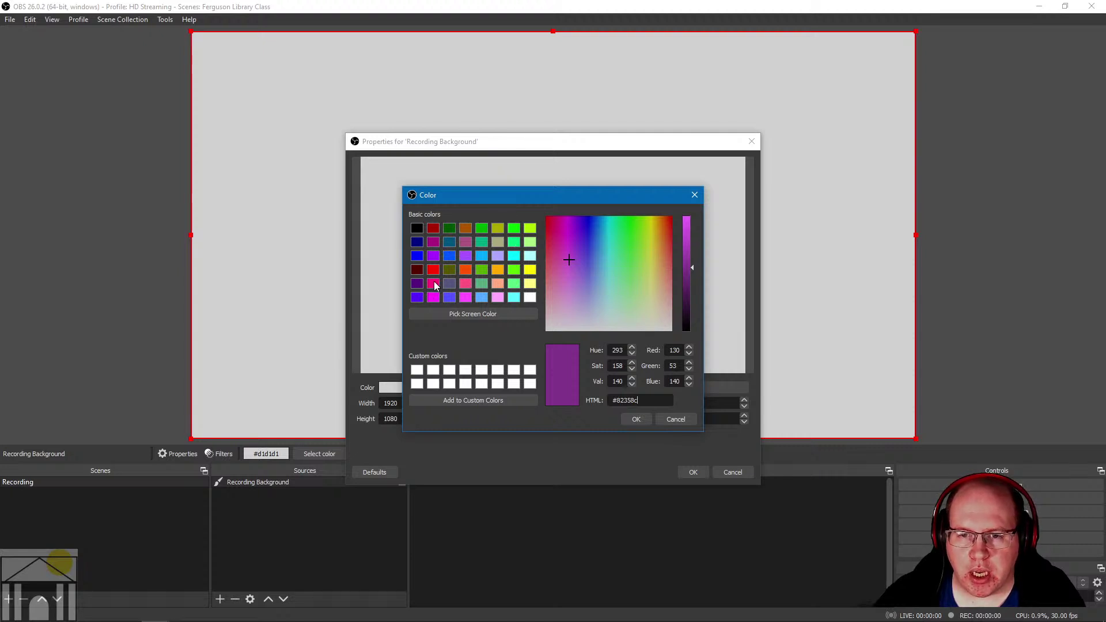
click(464, 256)
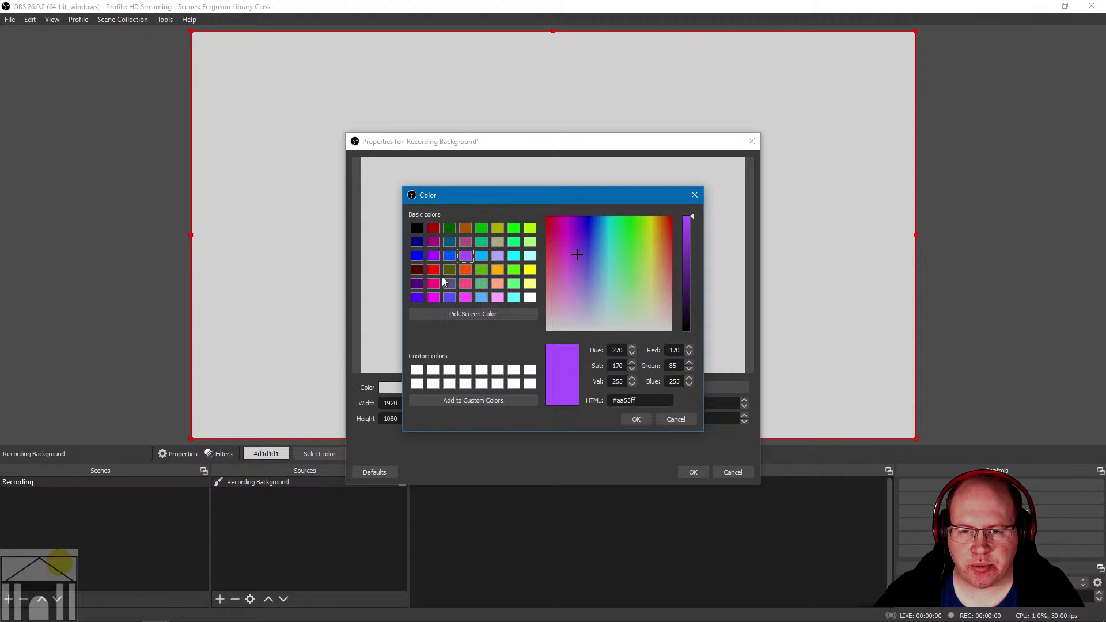
click(636, 419)
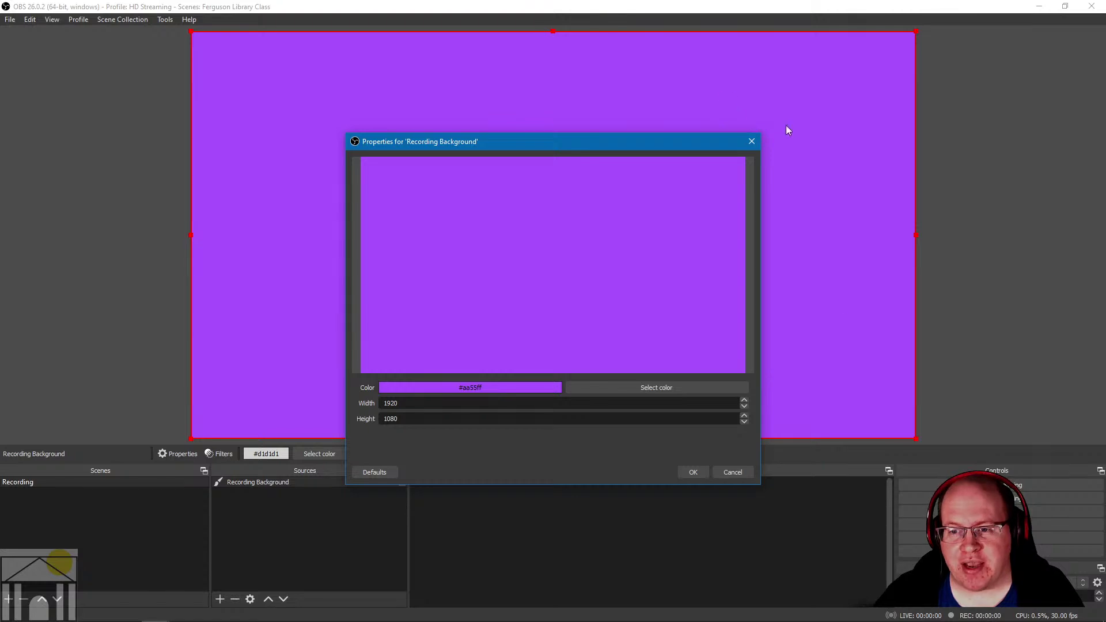
click(695, 472)
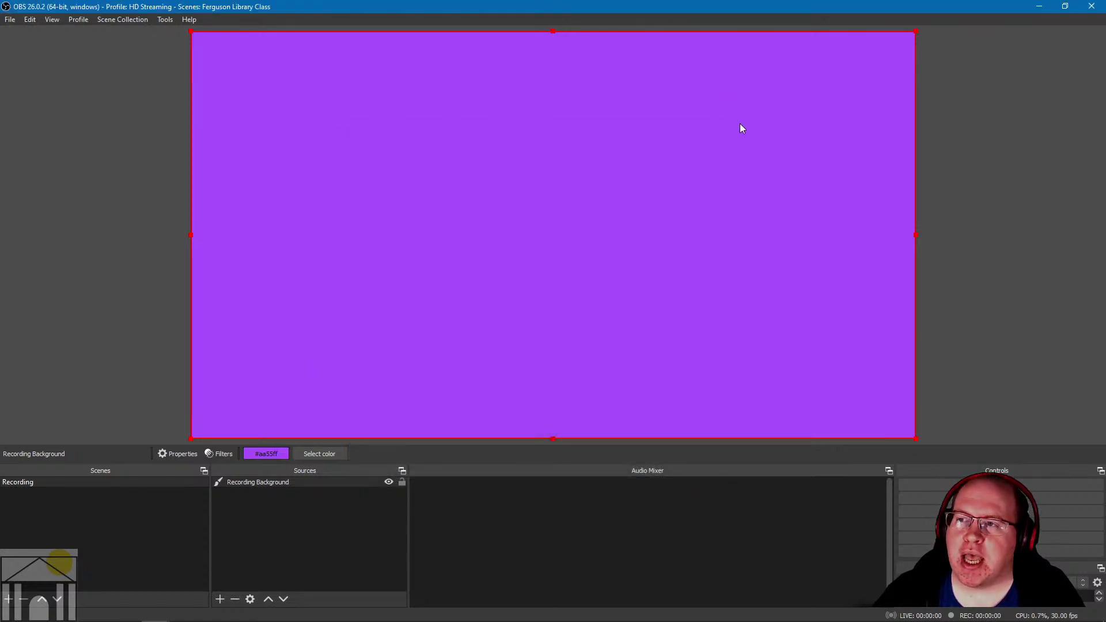
Step: Shrink and reposition the purple background on the canvas, and enlarge it to fill the whole canvas again
drag(916, 31, 572, 193)
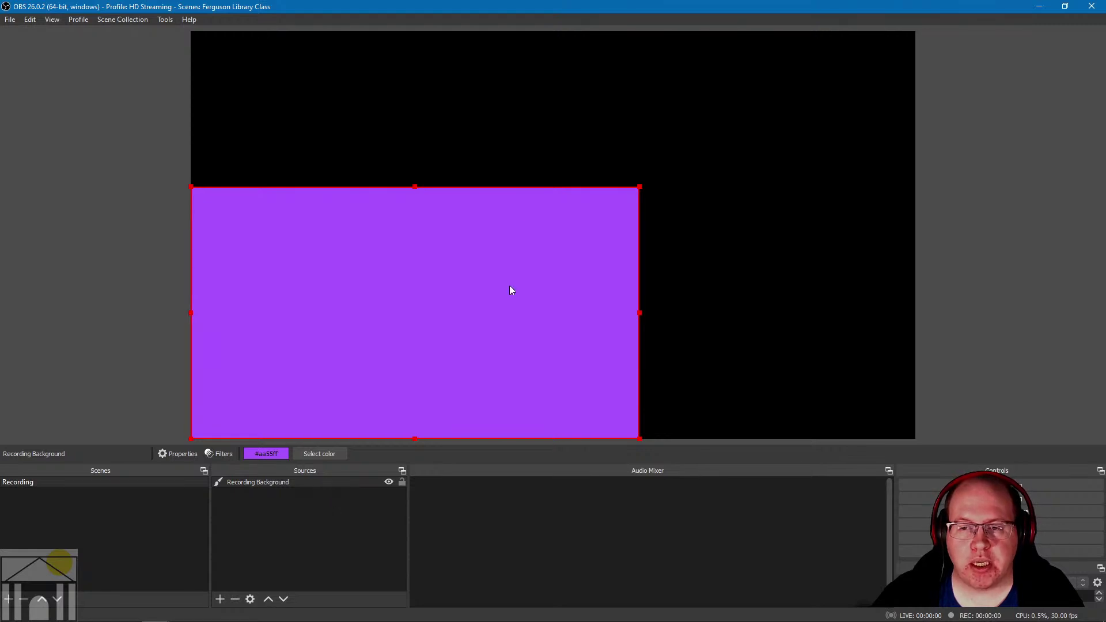
drag(420, 248, 469, 126)
drag(482, 164, 550, 160)
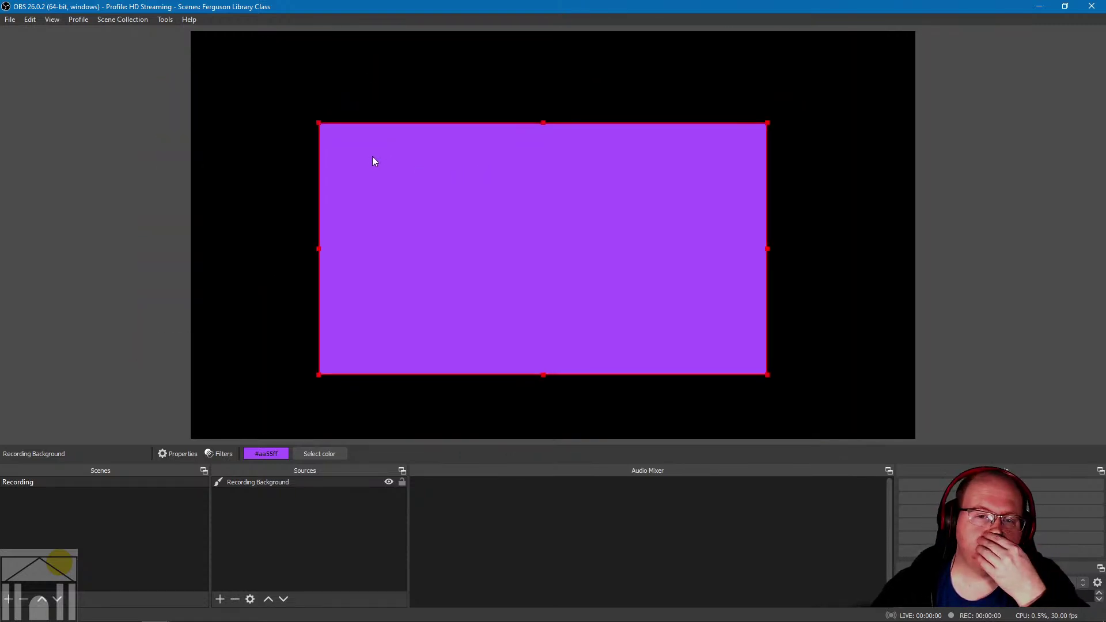
drag(319, 123, 158, 29)
drag(271, 51, 340, 89)
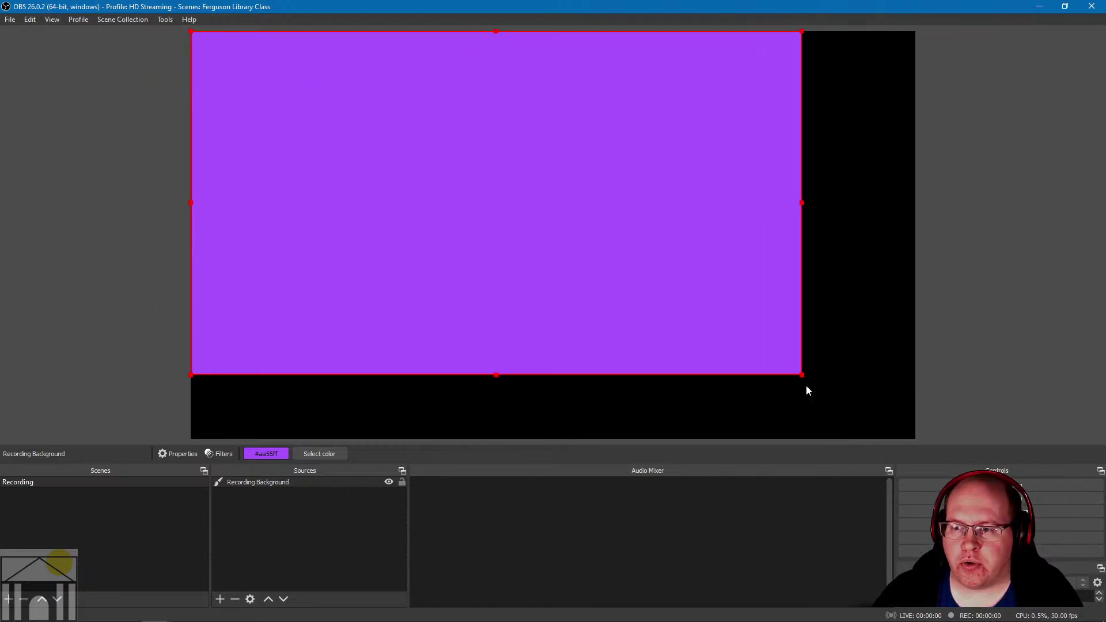
drag(803, 376, 916, 439)
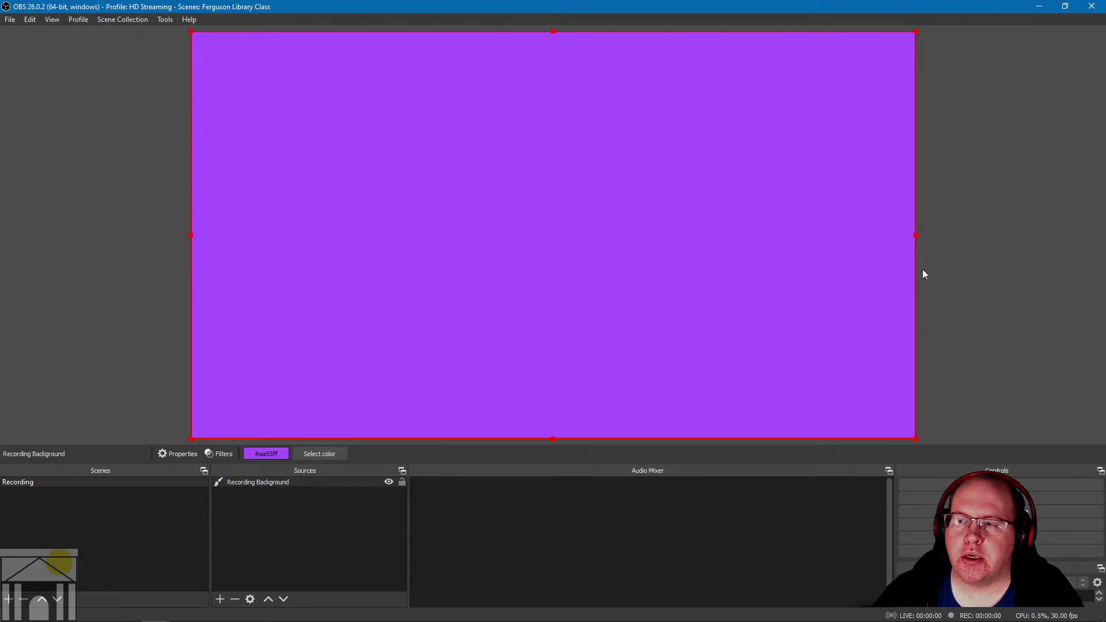
Step: Reduce the background's width, move it to the canvas's upper-left corner, and stretch it back to full canvas size
drag(919, 234, 708, 256)
drag(576, 225, 533, 190)
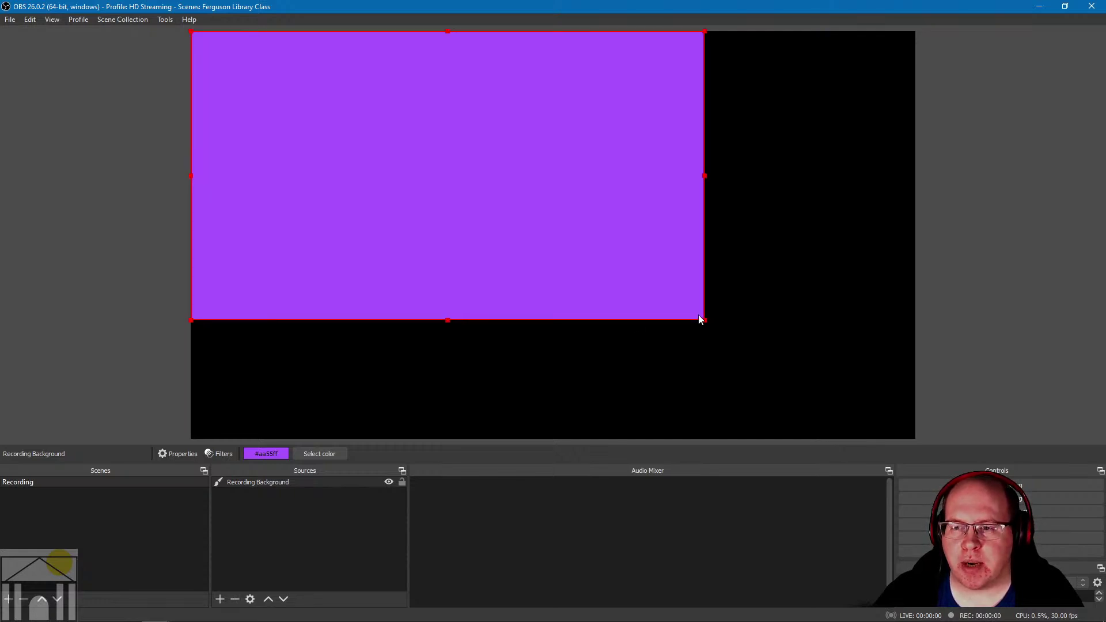
drag(703, 320, 913, 411)
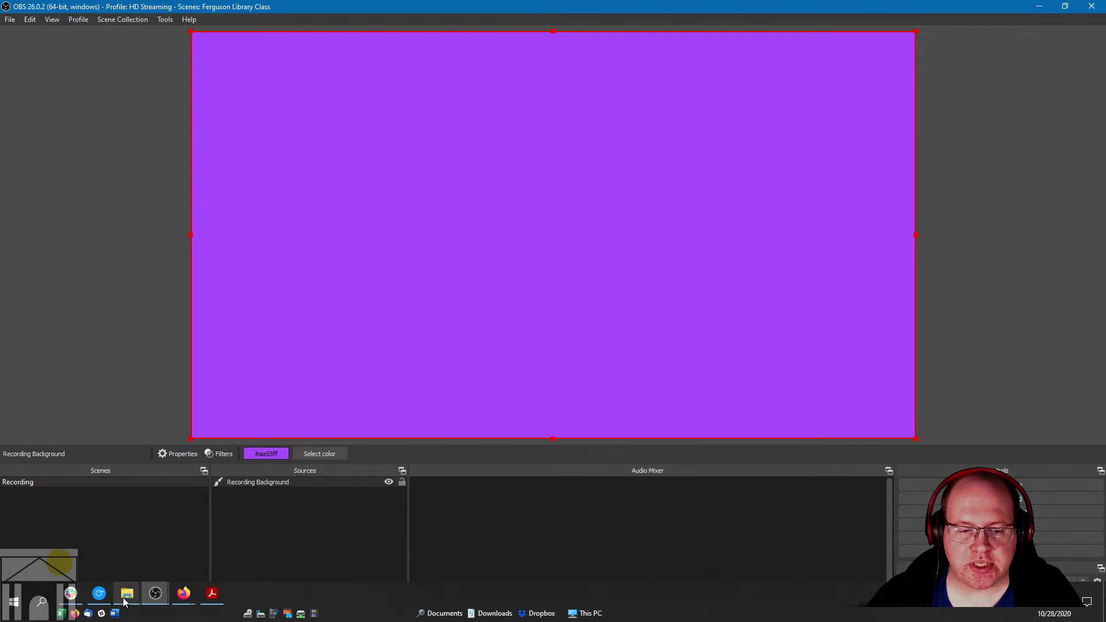
Step: Switch to File Explorer to view the OBS Recording Demo Files folder, including OBSDemoOverlay.png, and return to OBS Studio
click(127, 593)
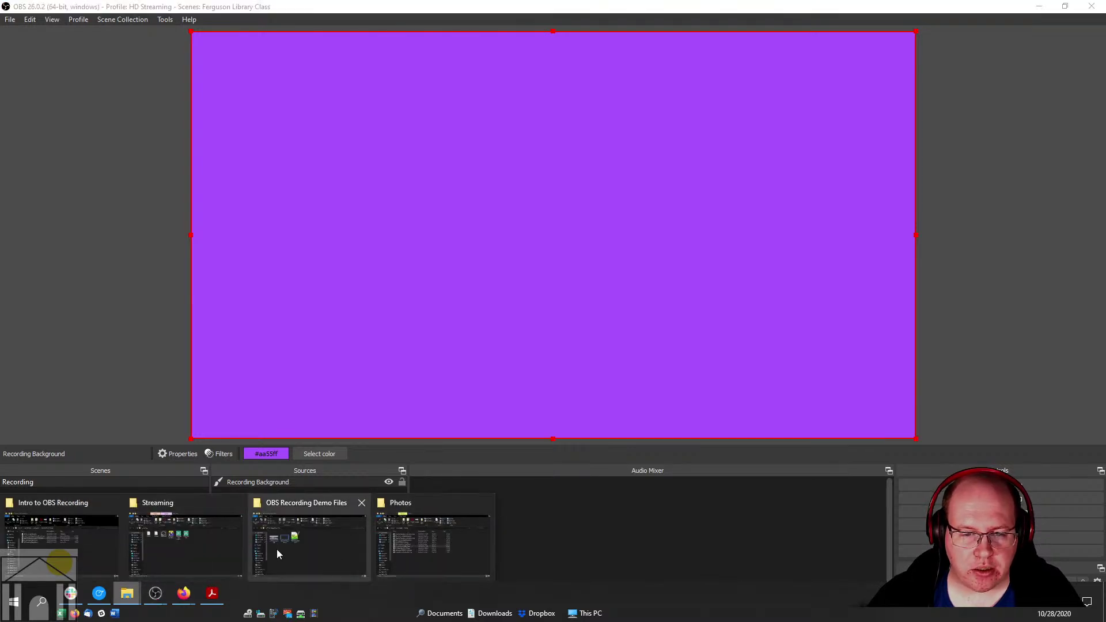
click(296, 555)
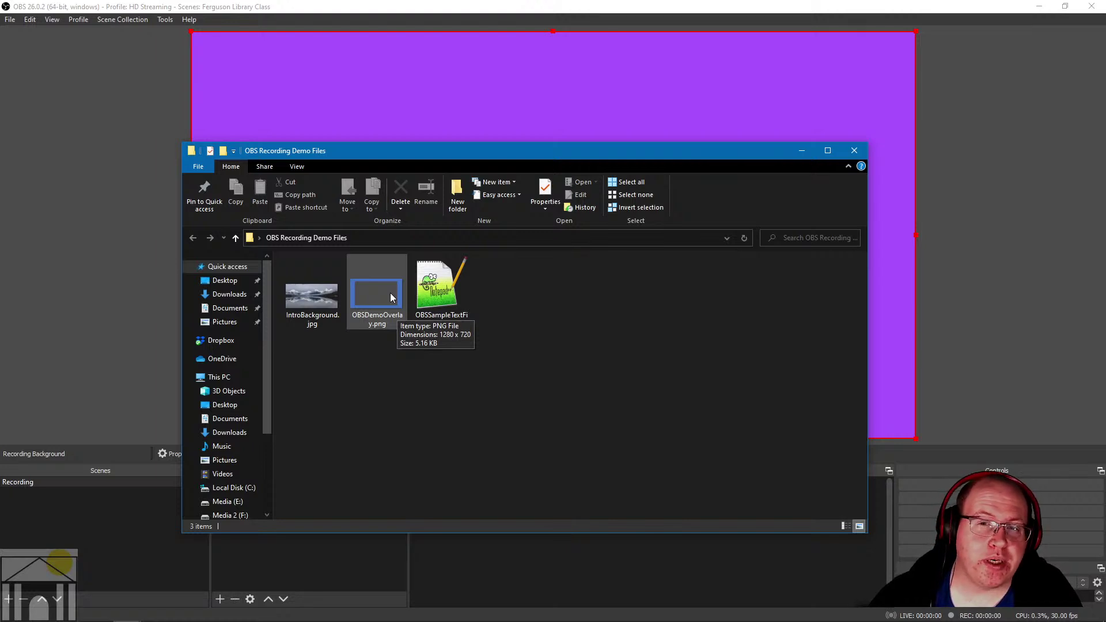
click(381, 106)
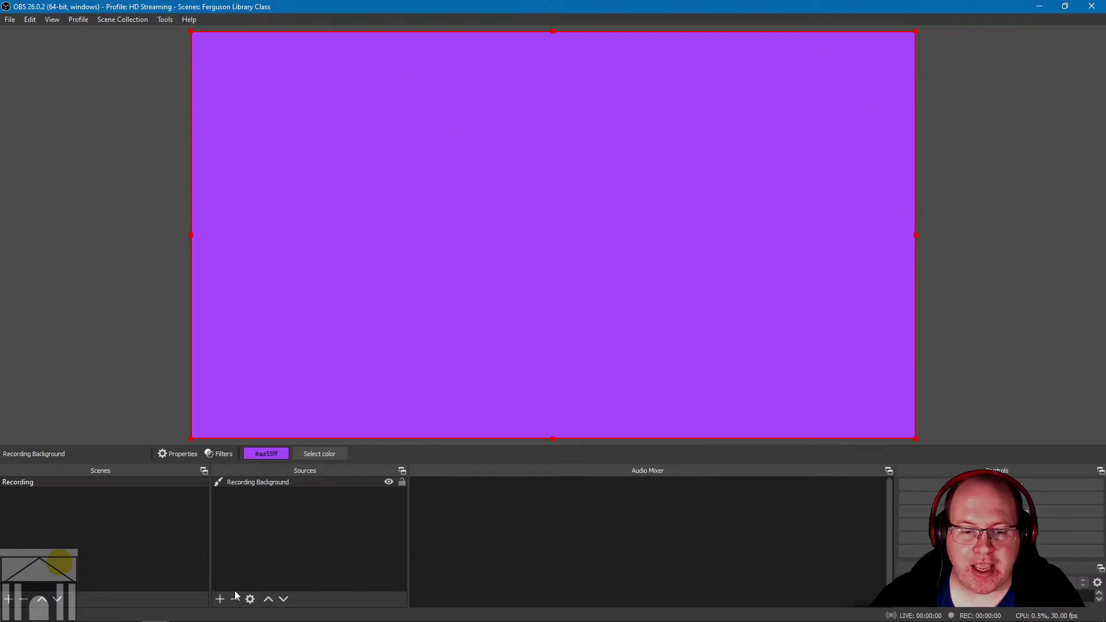
Step: Add a new Image source named Border Overlay to the Recording scene
click(221, 600)
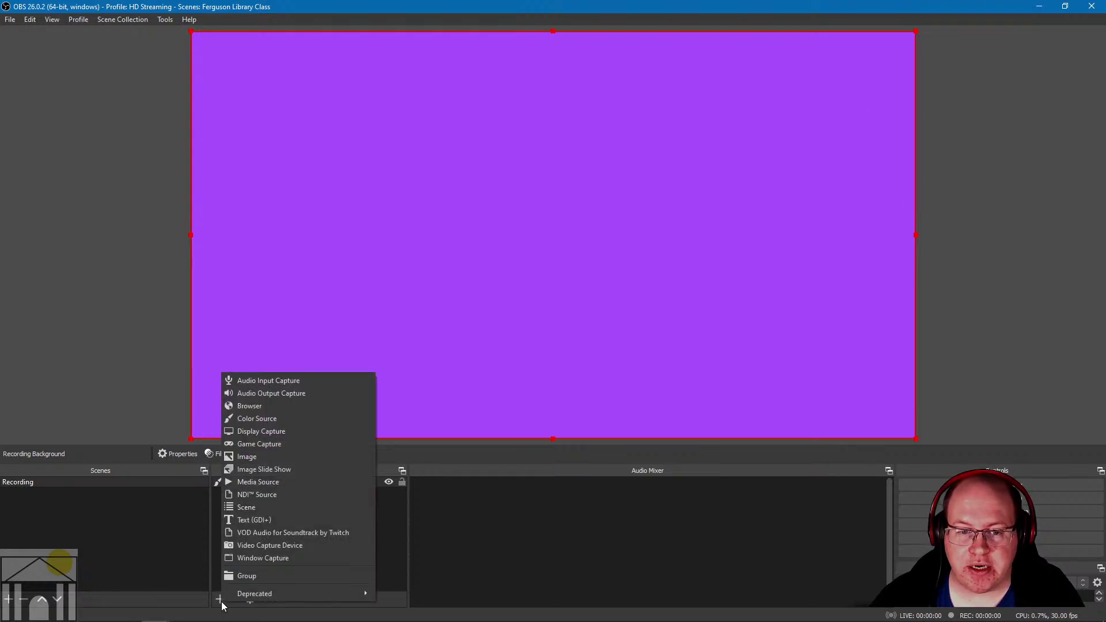
click(250, 456)
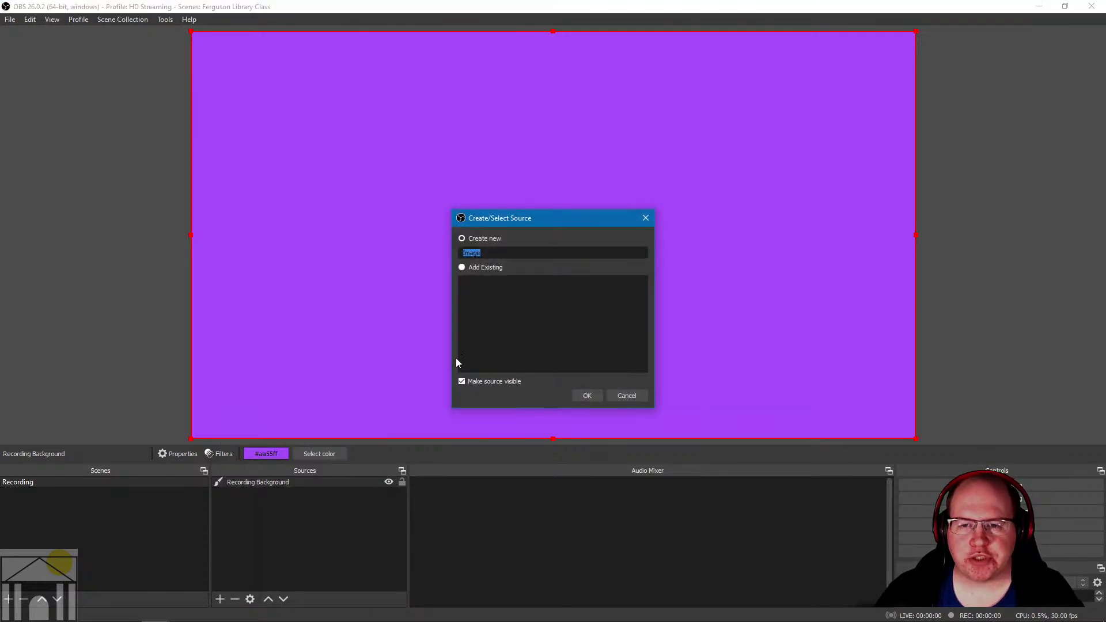
click(498, 254)
double_click(497, 253)
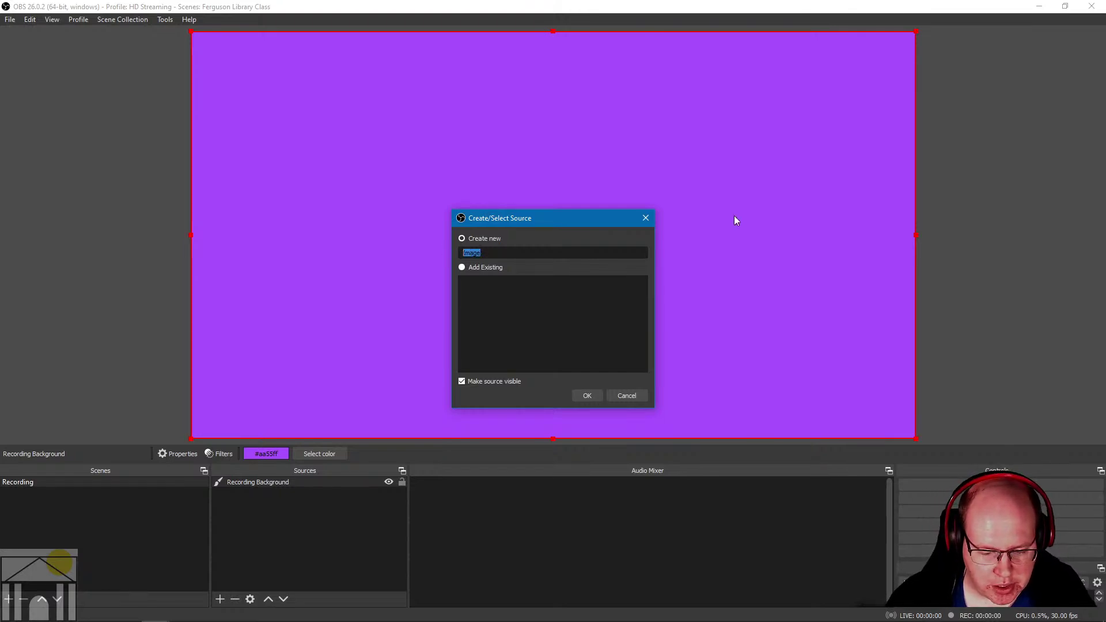
text(Border O)
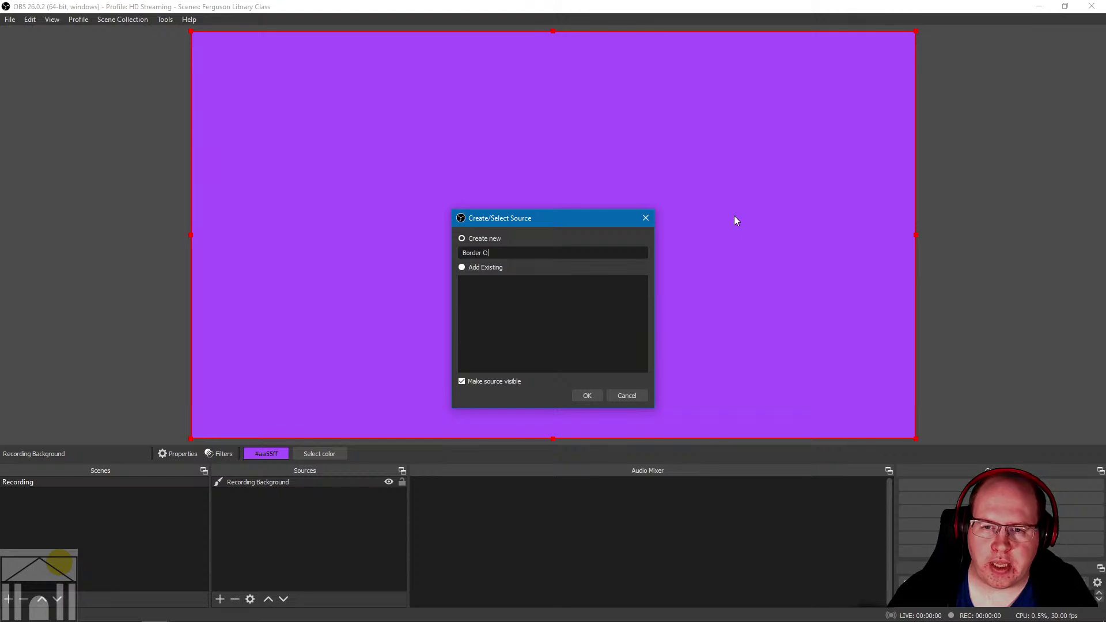
text(verlay)
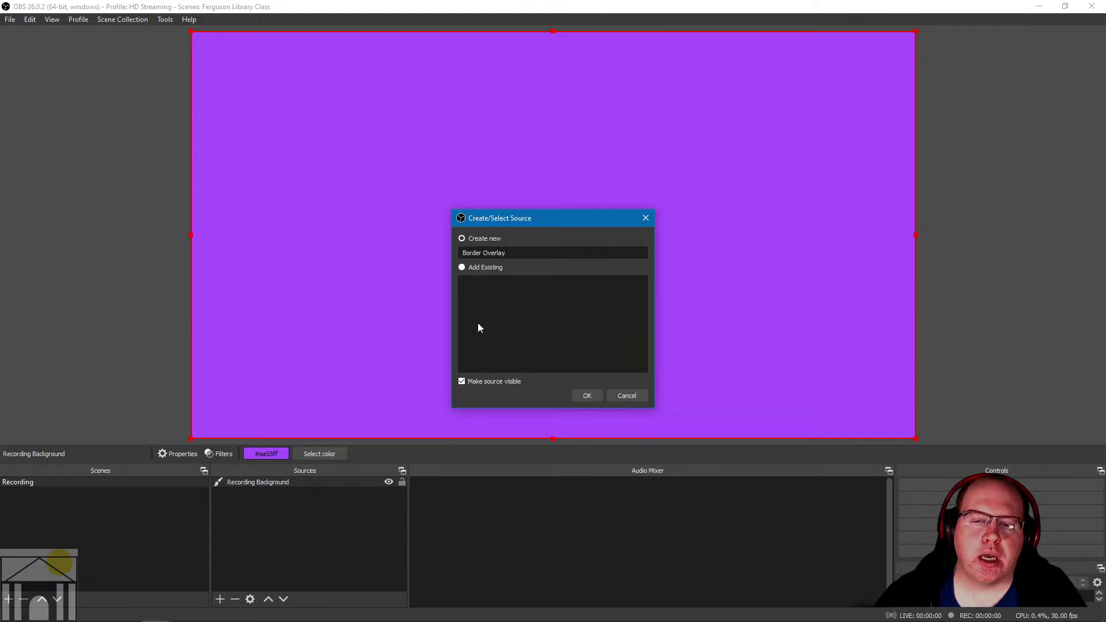
click(590, 394)
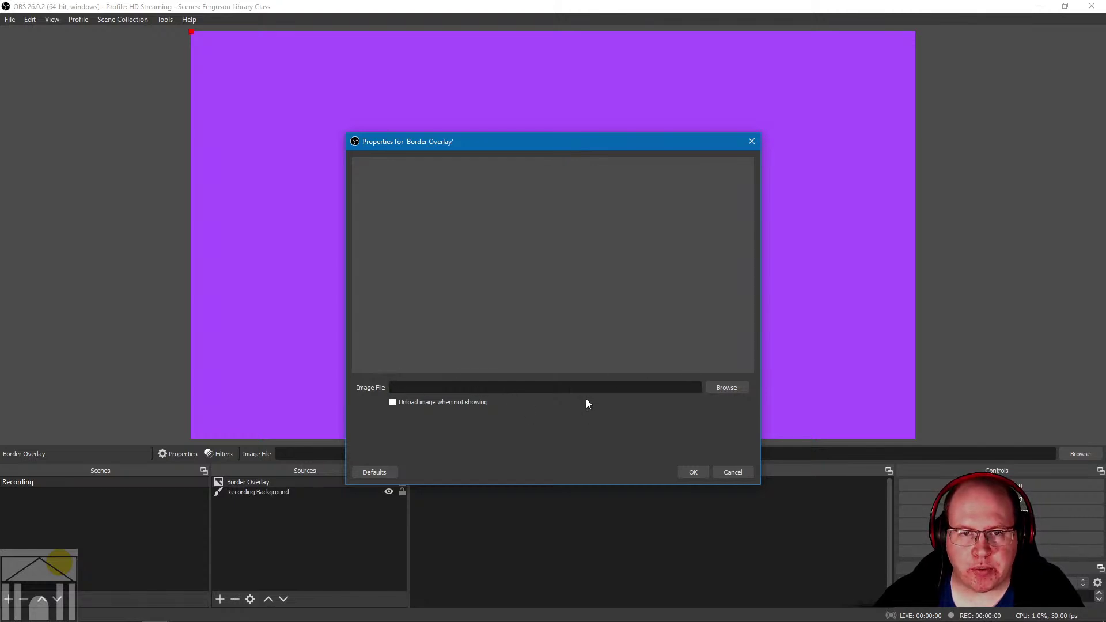
Step: Load OBSDemoOverlay.png from the desktop's OBS Recording Demo Files folder into Border Overlay, and enlarge the overlay to fill the whole canvas
click(727, 388)
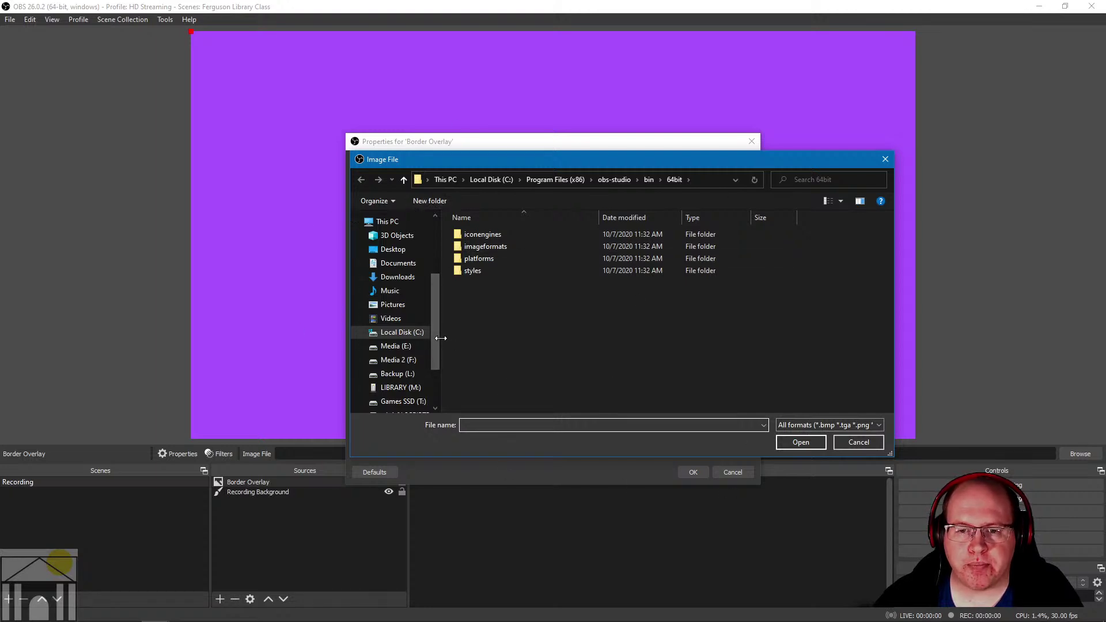
scroll(434, 334, up, 2)
click(384, 329)
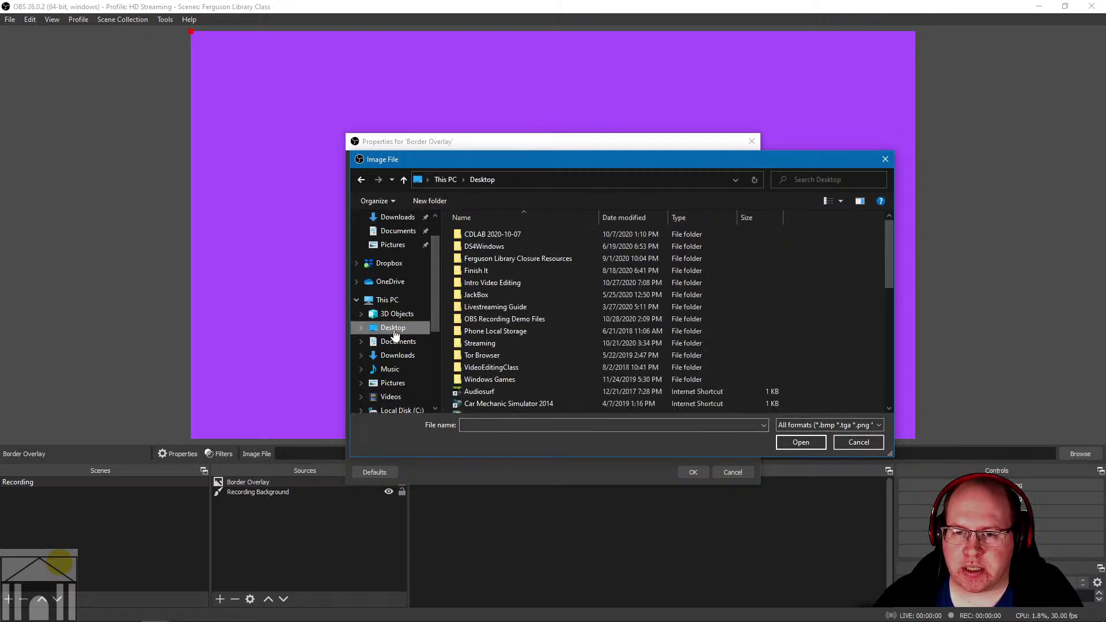
double_click(502, 319)
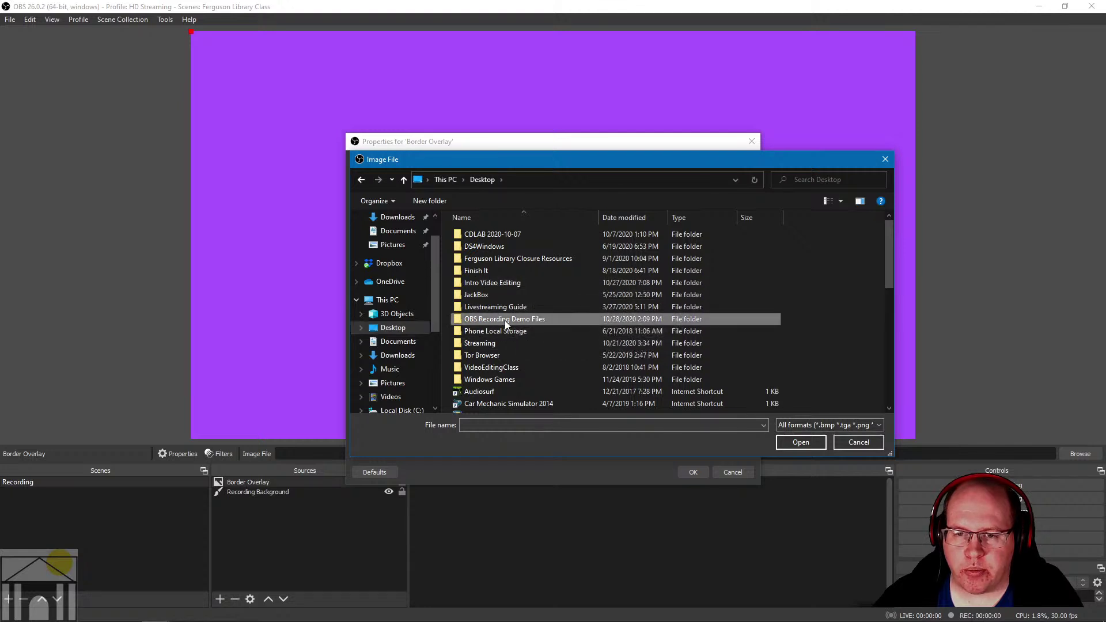
click(552, 261)
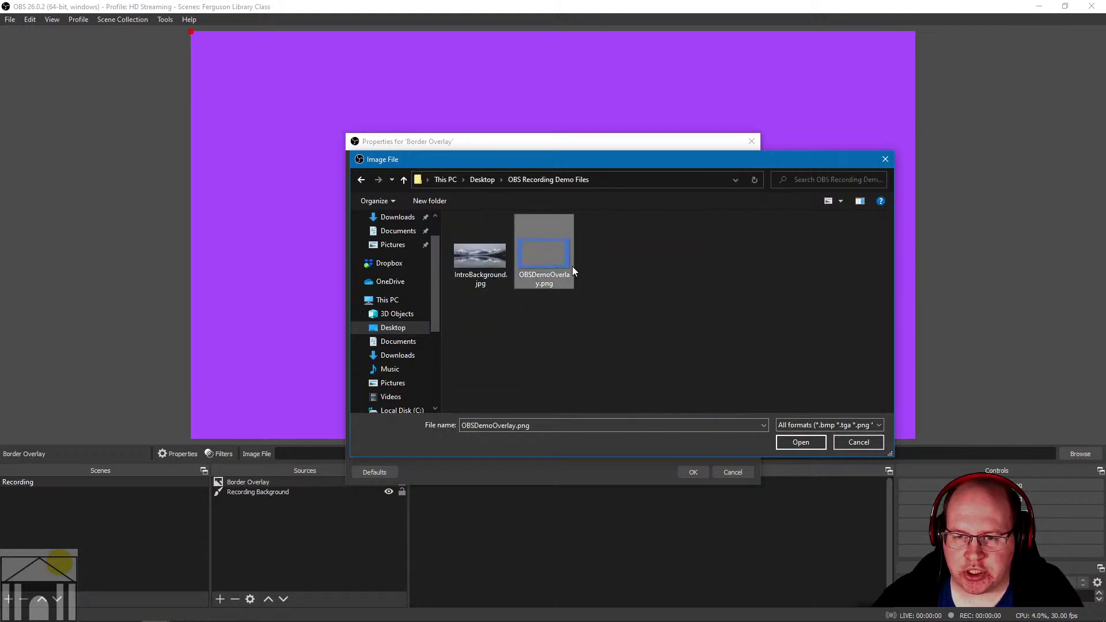
click(812, 442)
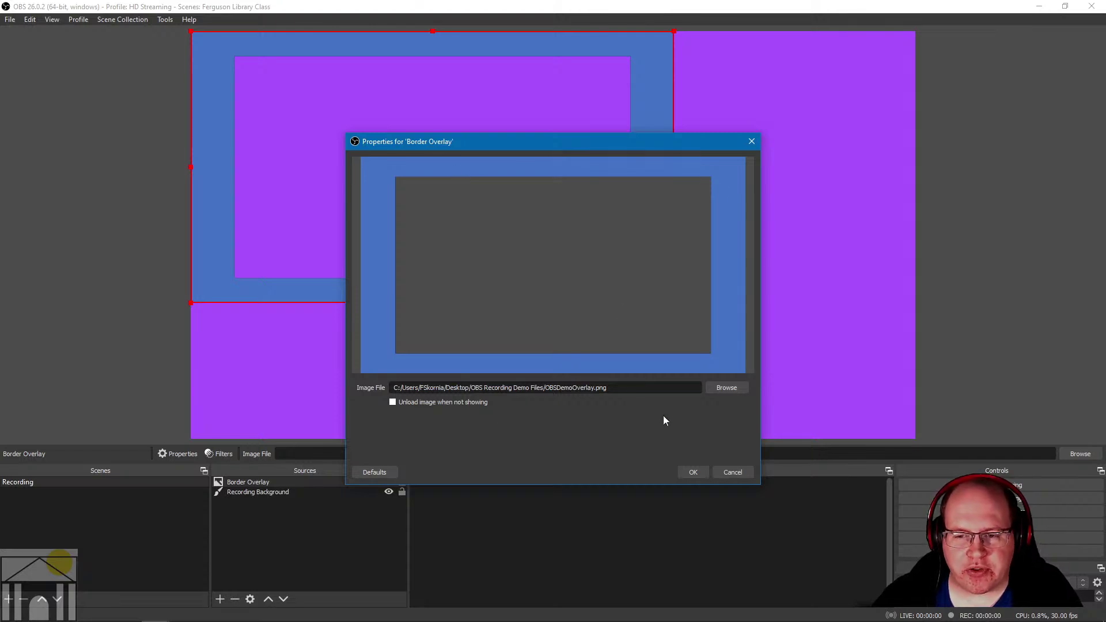
click(693, 472)
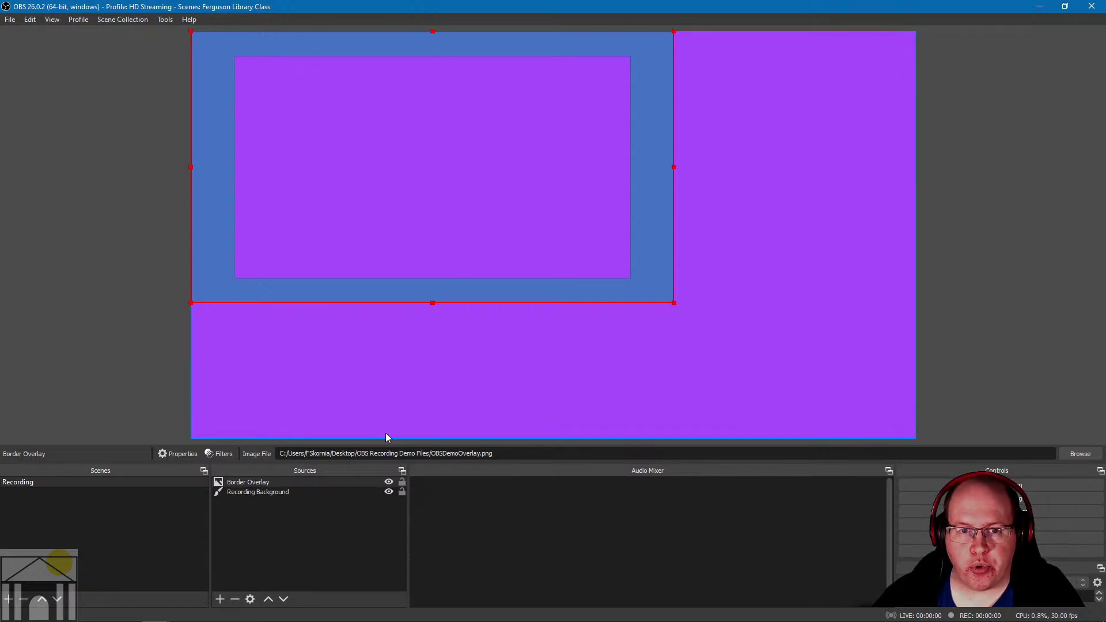
drag(674, 303, 917, 436)
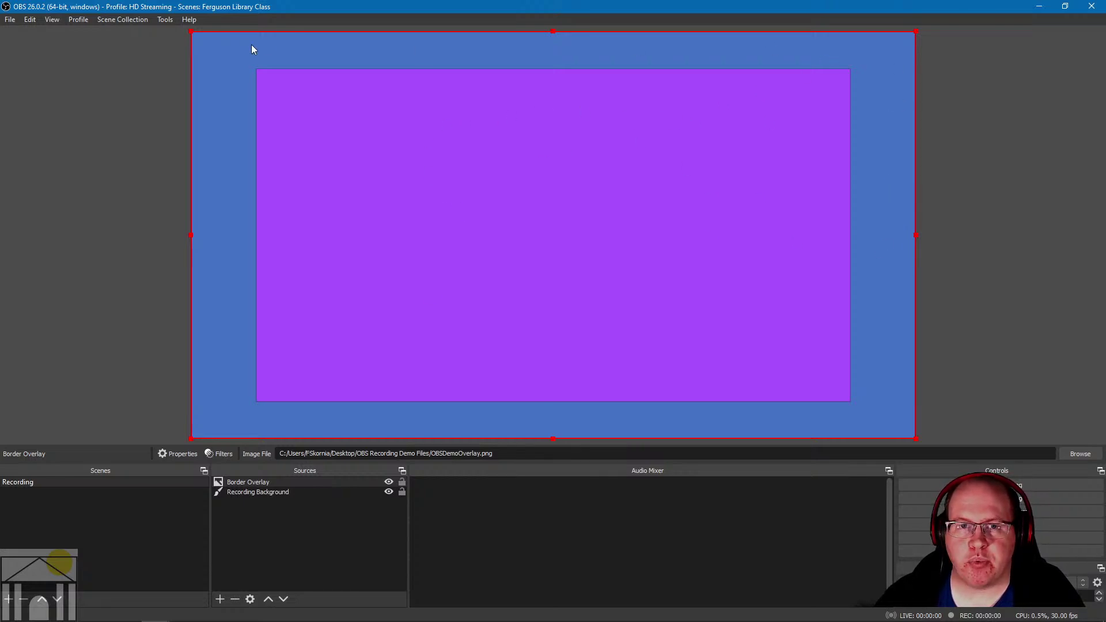
click(639, 164)
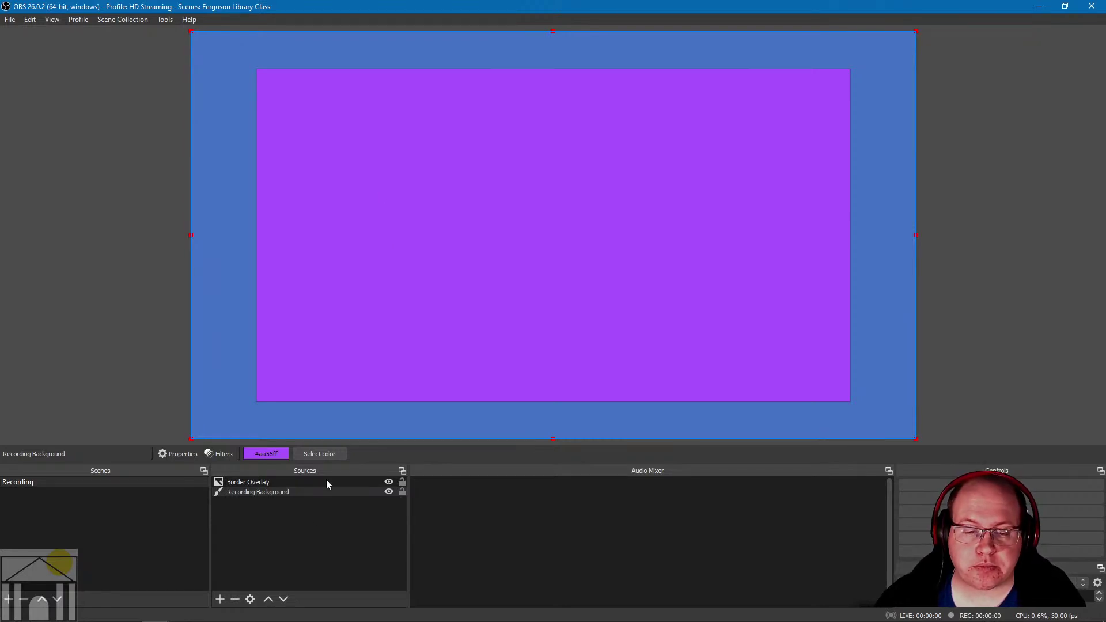
Step: Add a new Display Capture source with its default name to the Recording scene
click(222, 599)
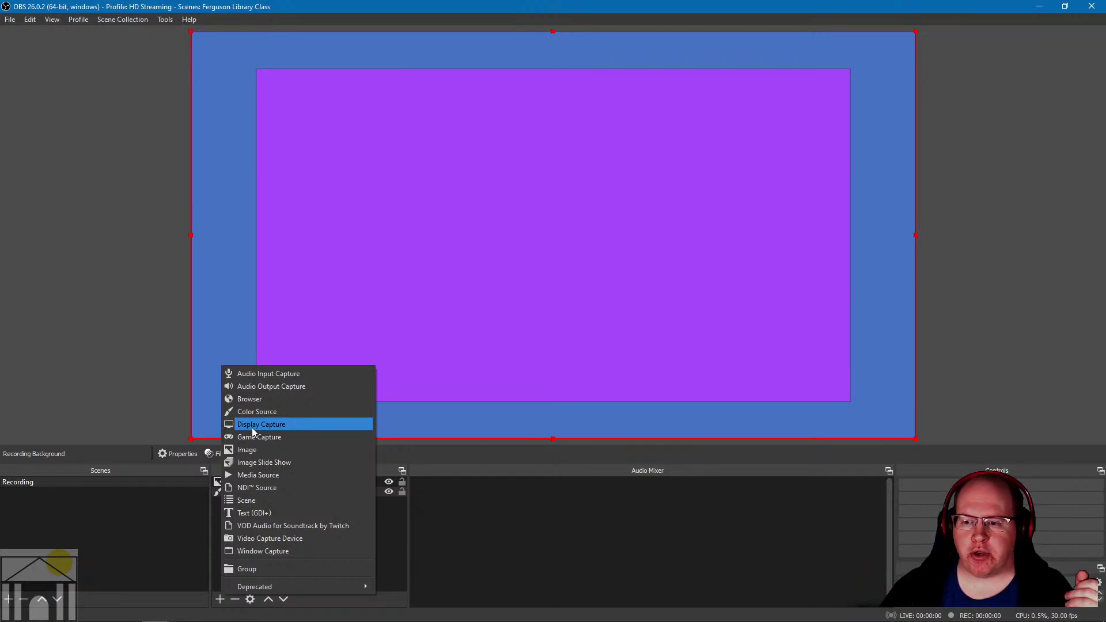
mouse_move(254, 621)
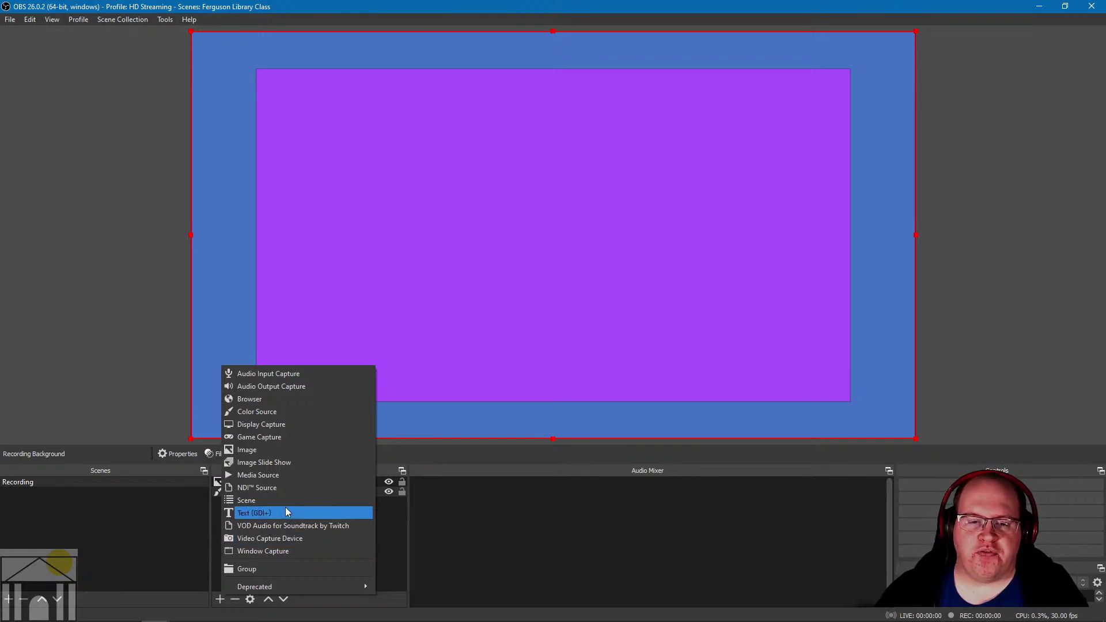
click(269, 425)
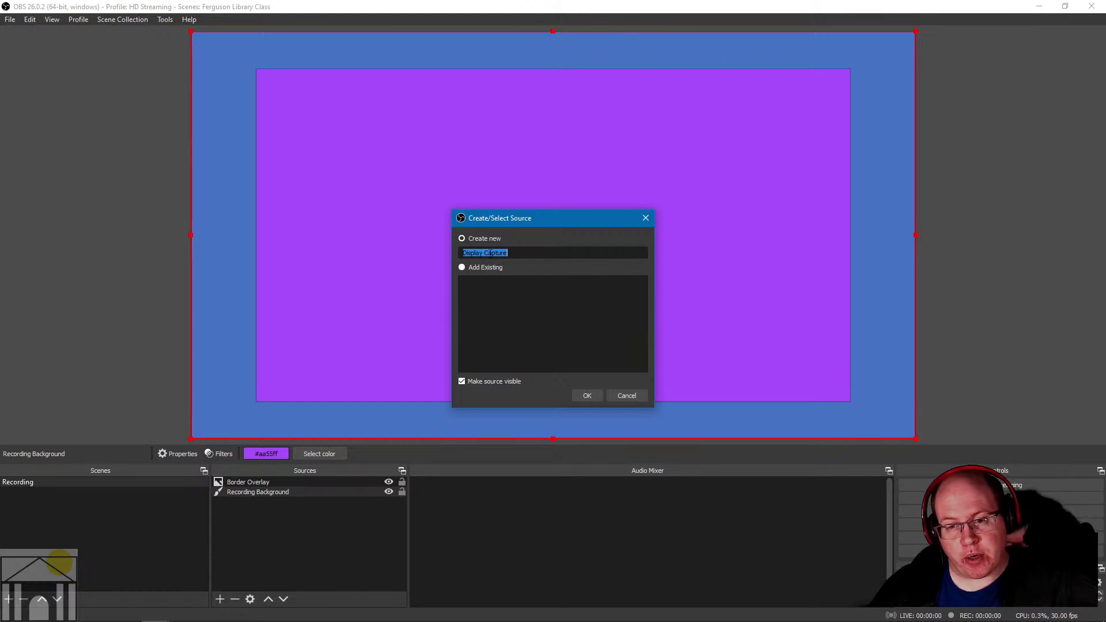
click(590, 393)
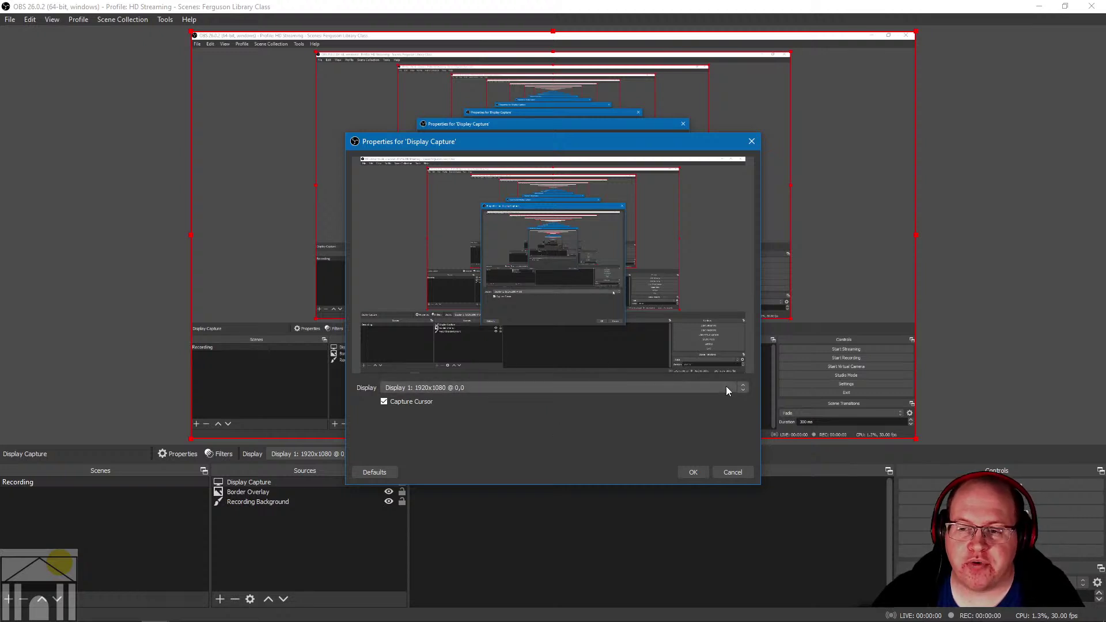
Step: Try Display 2: 1920x1080 @ 955,-1080 as the captured display and return to Display 1: 1920x1080 @ 0,0
click(744, 386)
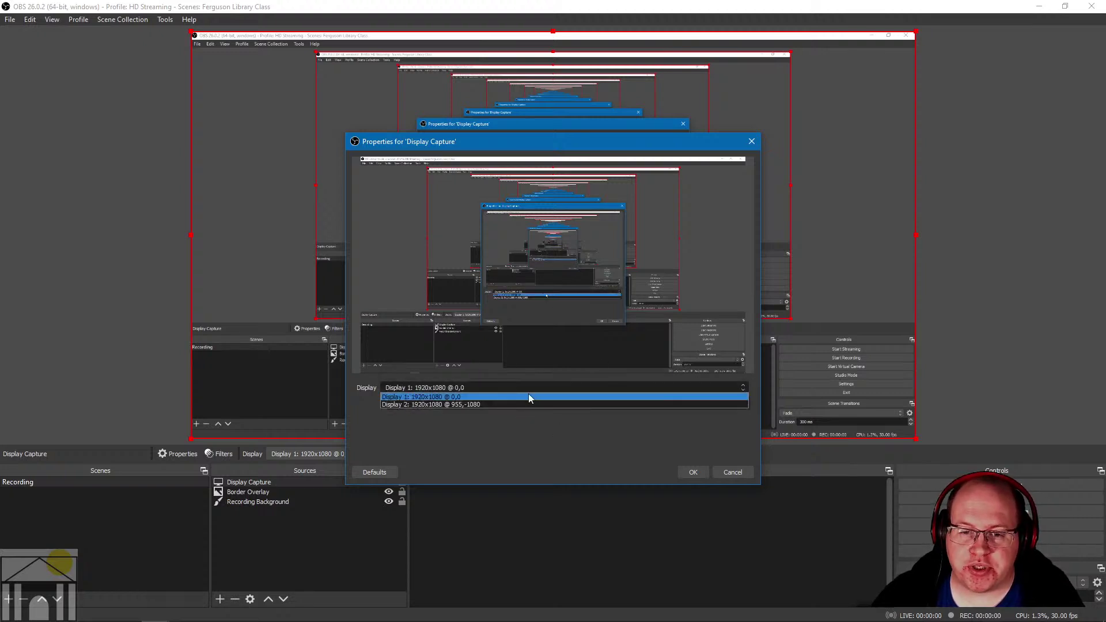
click(474, 404)
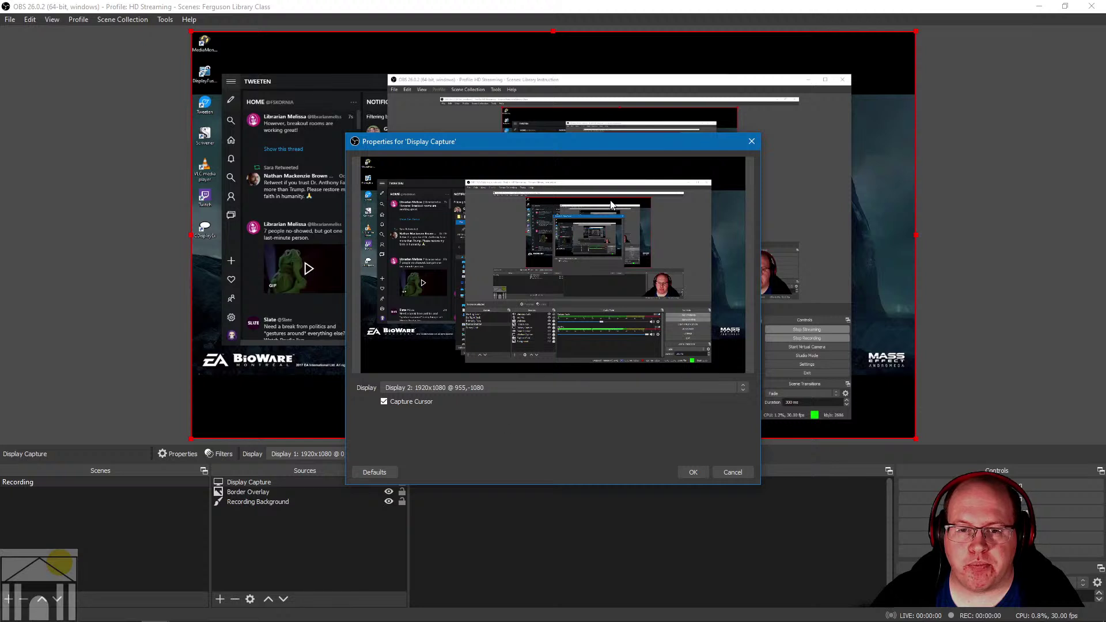
click(739, 387)
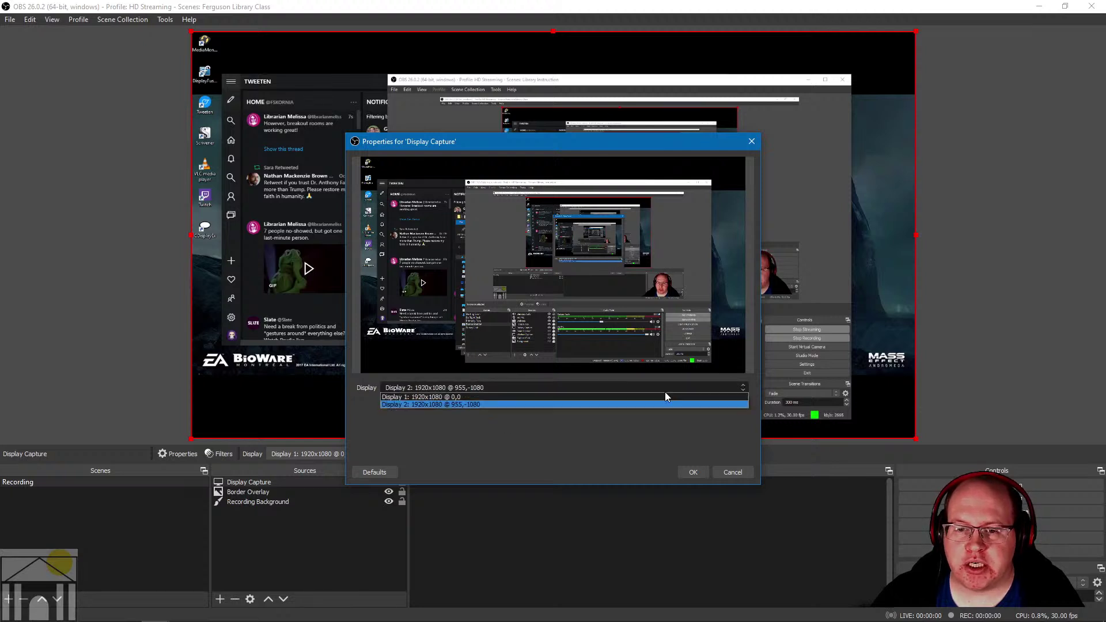
click(551, 397)
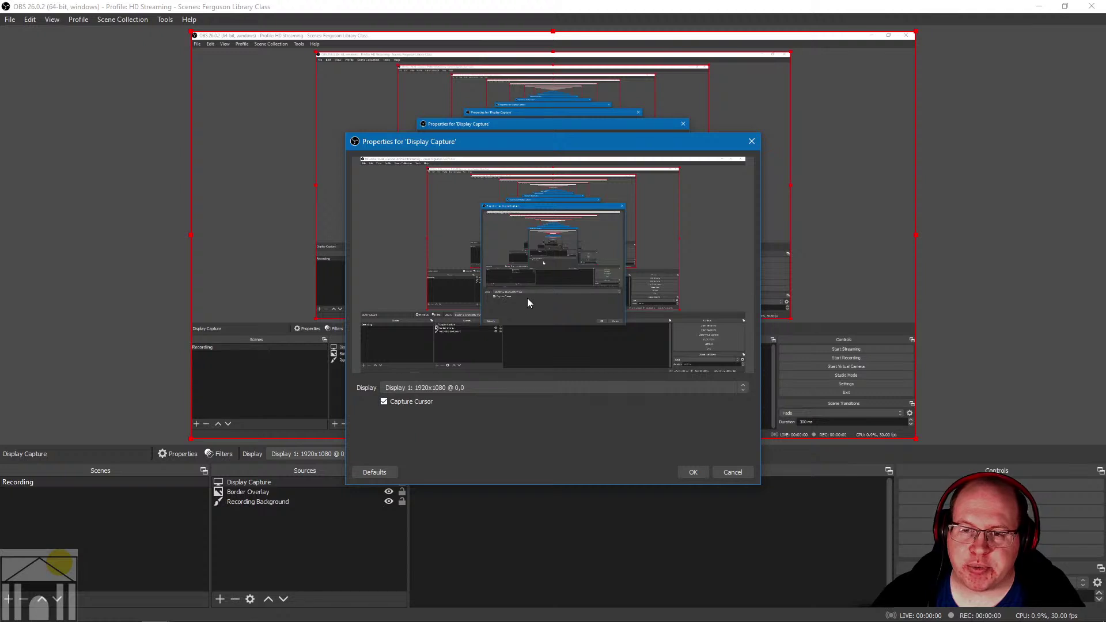
Step: Disable and re-enable Capture Cursor for the display capture, and accept its properties
click(396, 403)
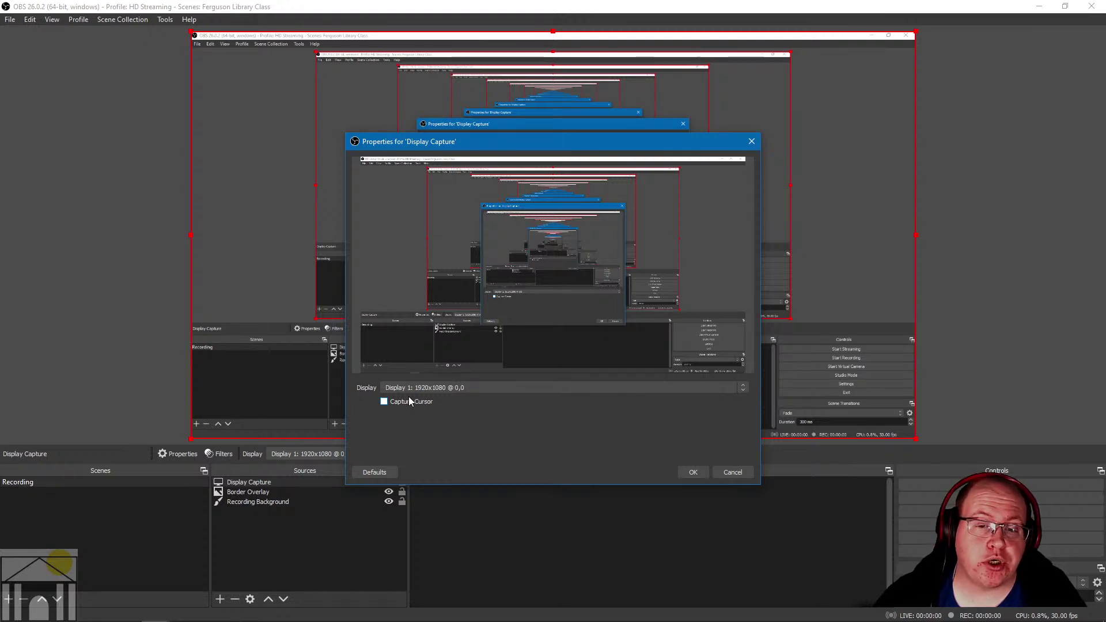
click(392, 406)
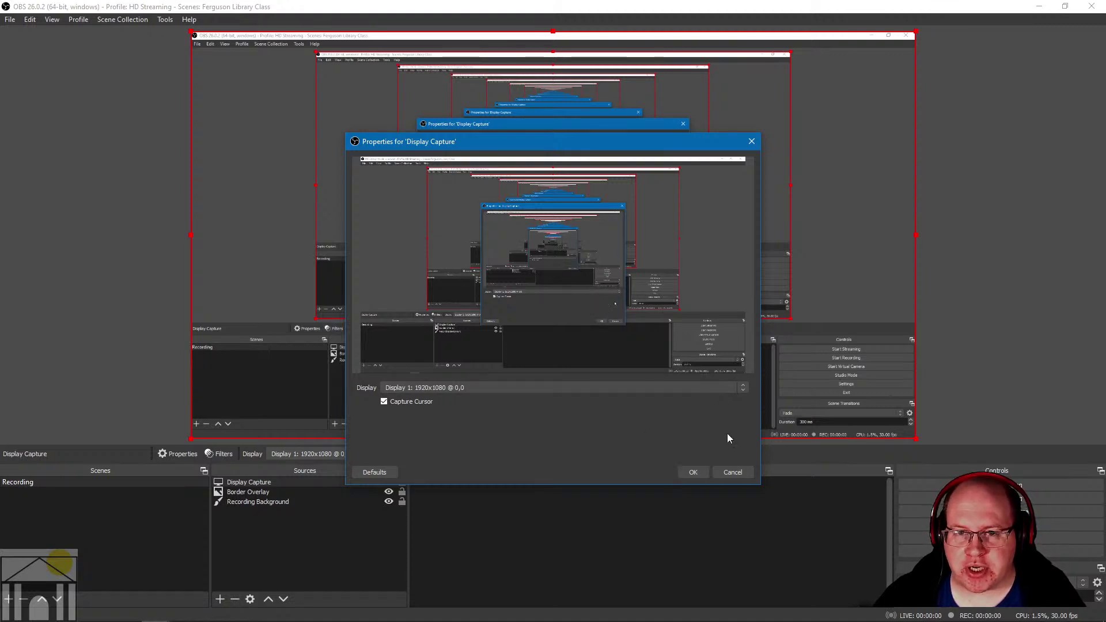
click(693, 472)
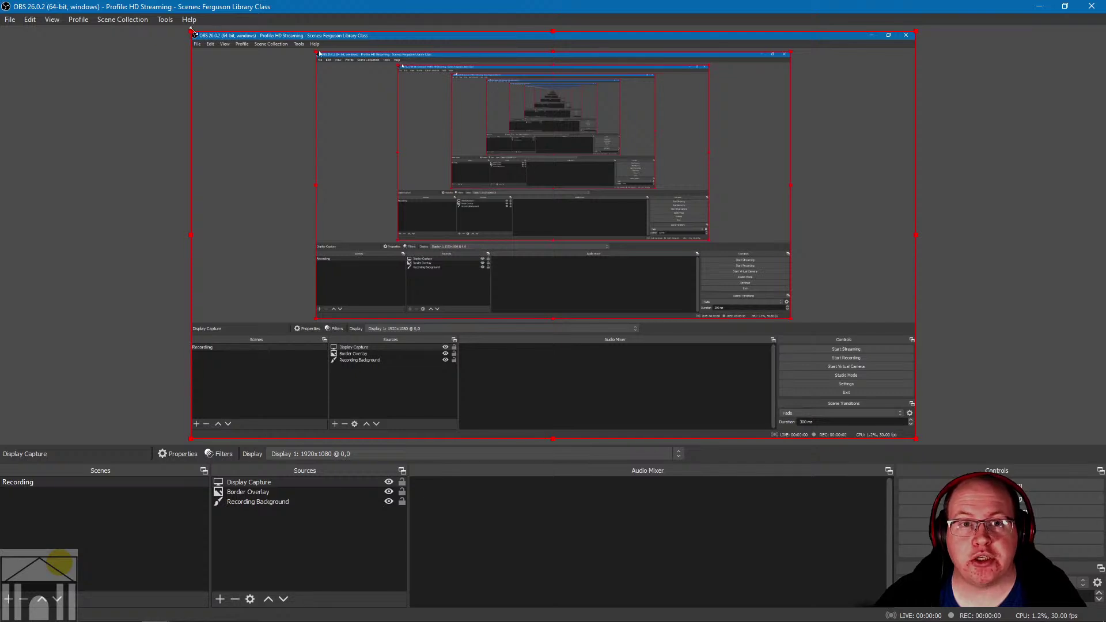
Step: Shrink the display capture and fit it inside the border overlay's opening, and hide and show the capture again
drag(189, 30, 426, 165)
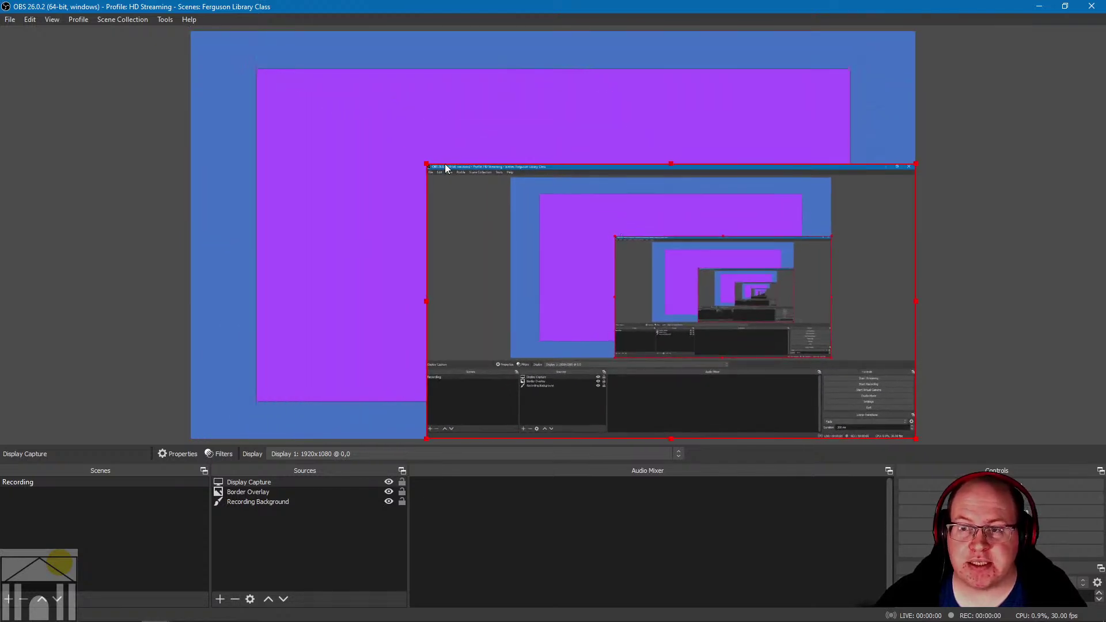
drag(632, 237, 471, 142)
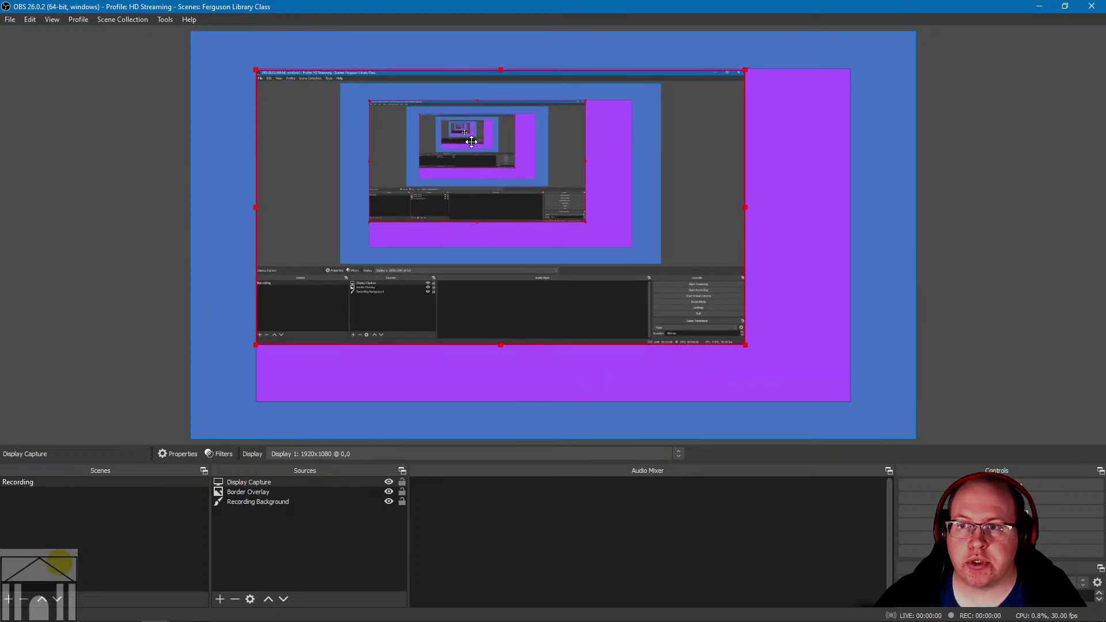
drag(746, 208, 851, 215)
click(540, 428)
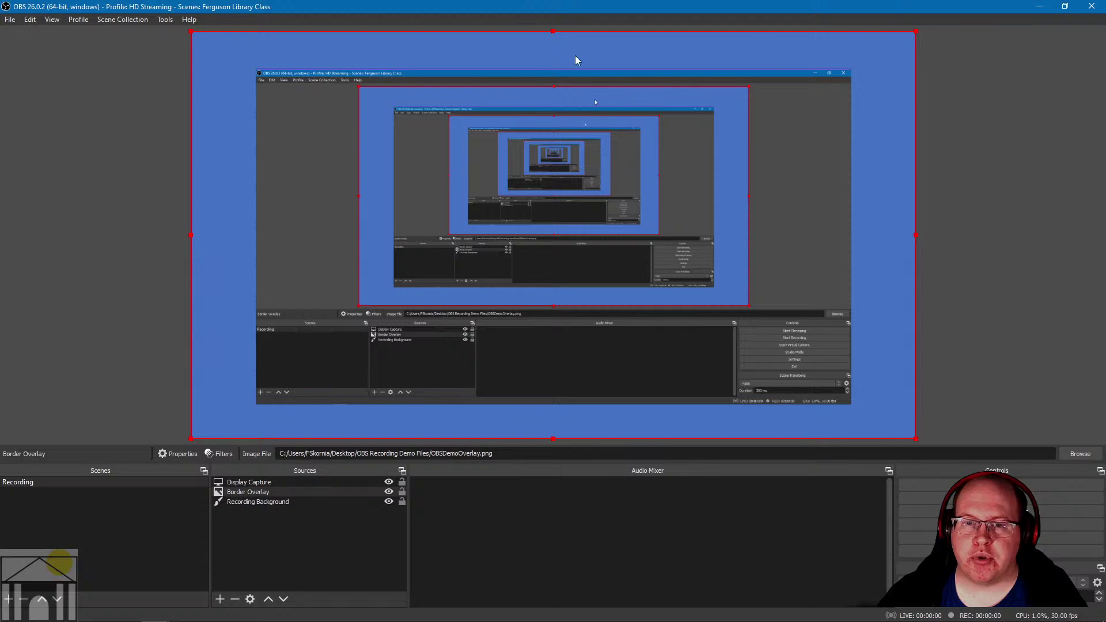
click(389, 483)
click(389, 483)
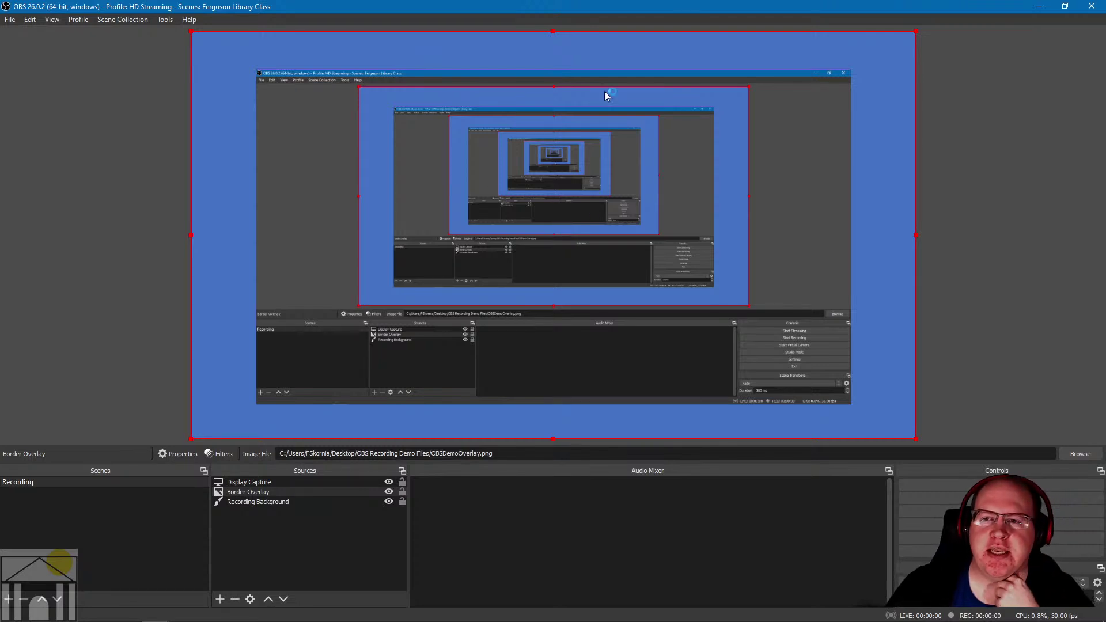
Step: Switch back to the OBS Studio window and load the Screen Recording scene collection
key(alt+Tab)
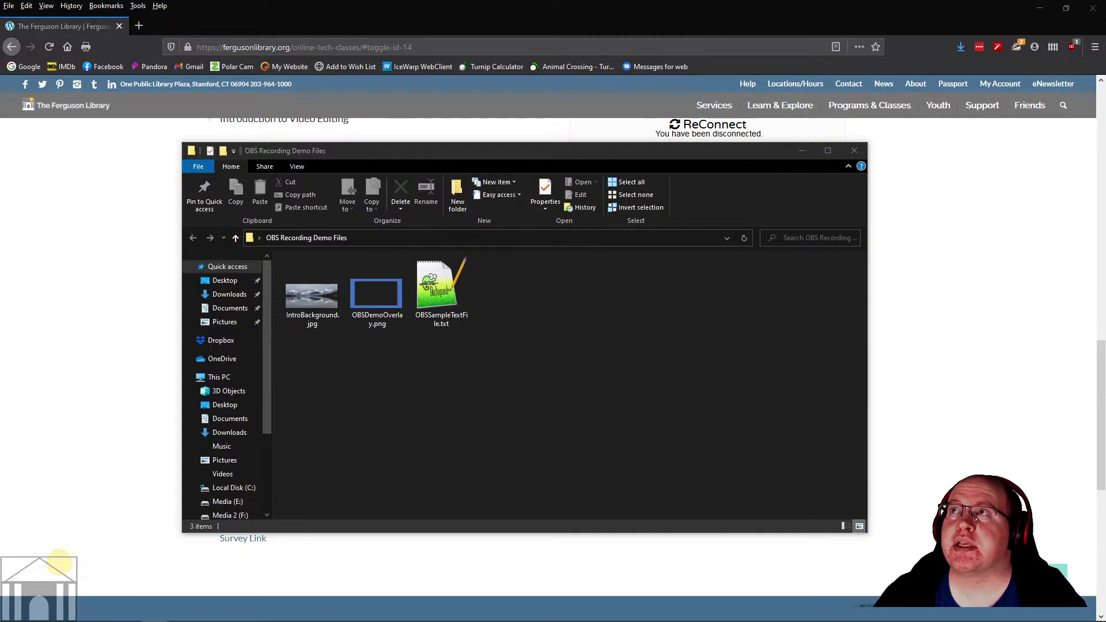
key(alt+Tab)
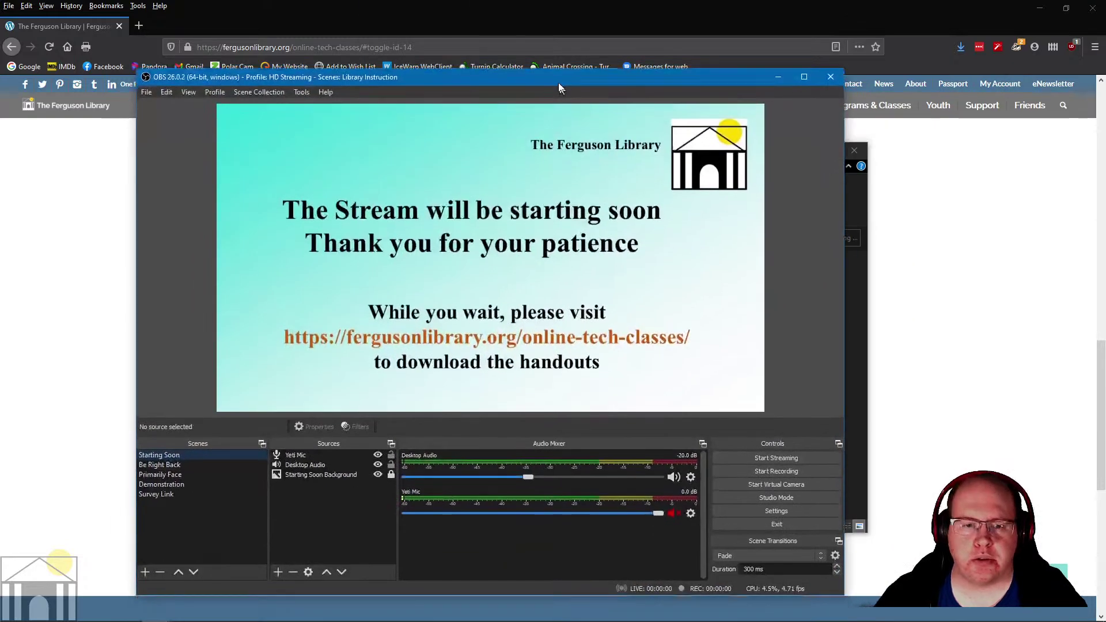
click(240, 84)
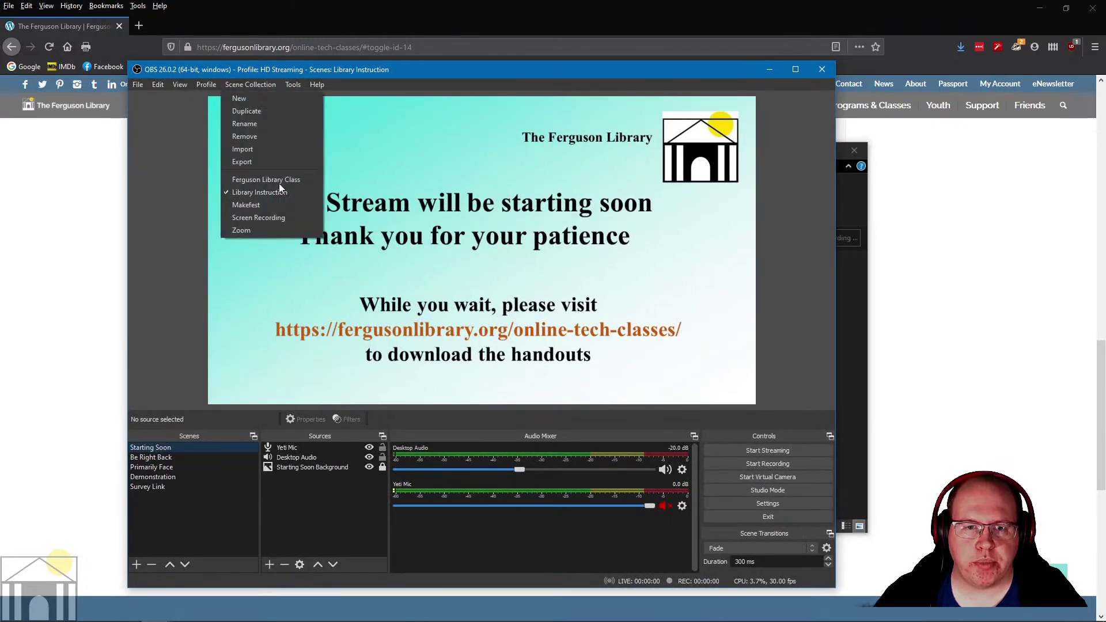
click(254, 223)
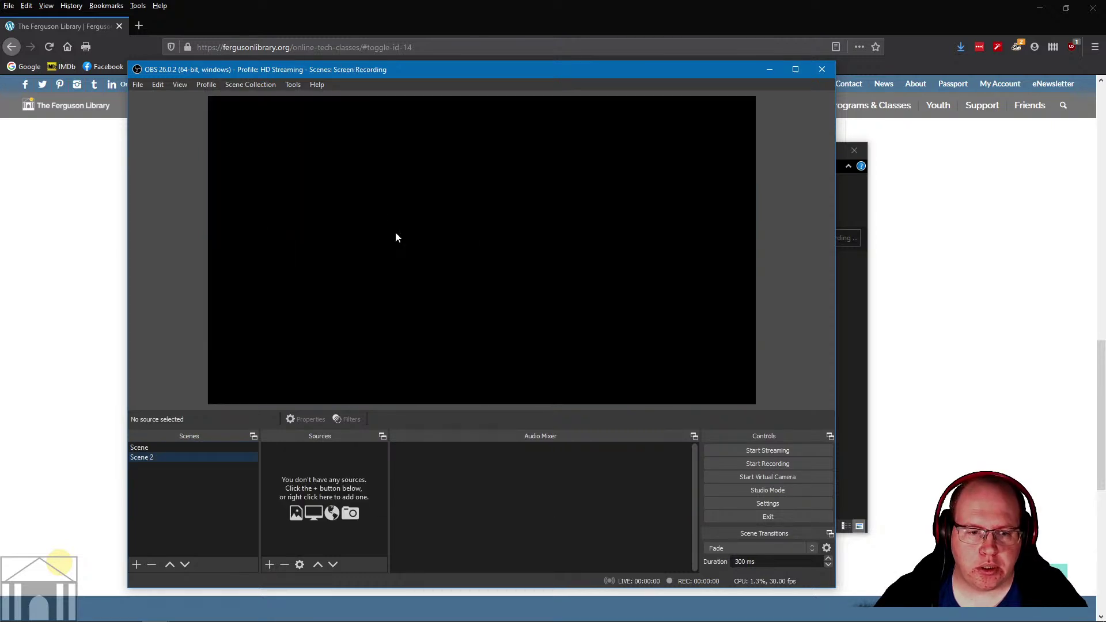
Step: Load the Ferguson Library Class scene collection and maximize the OBS Studio window
click(251, 85)
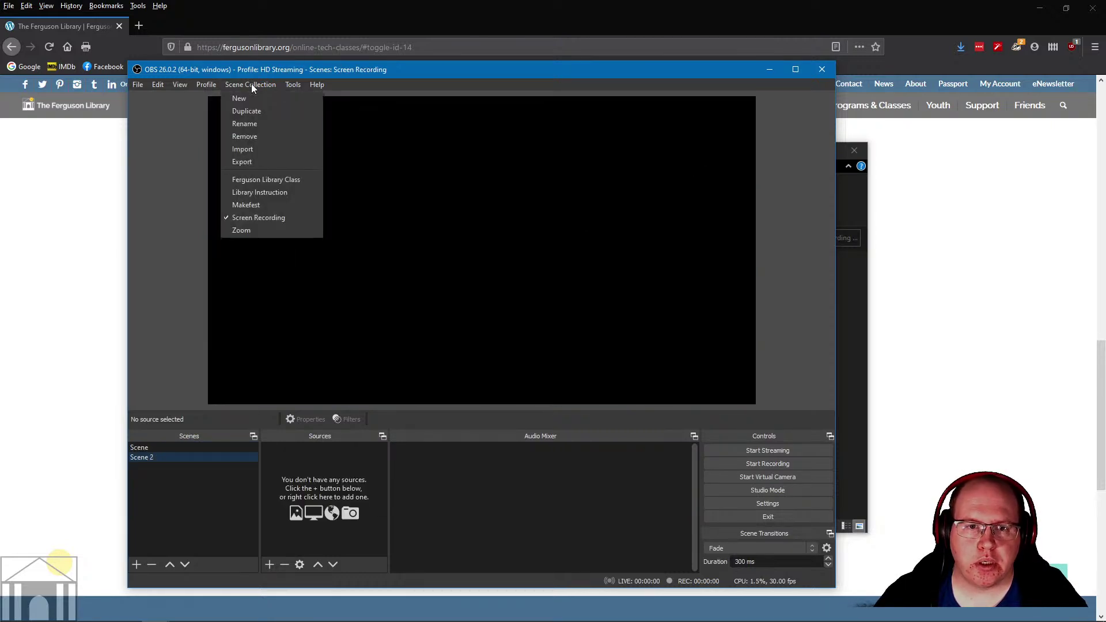
click(248, 178)
click(796, 69)
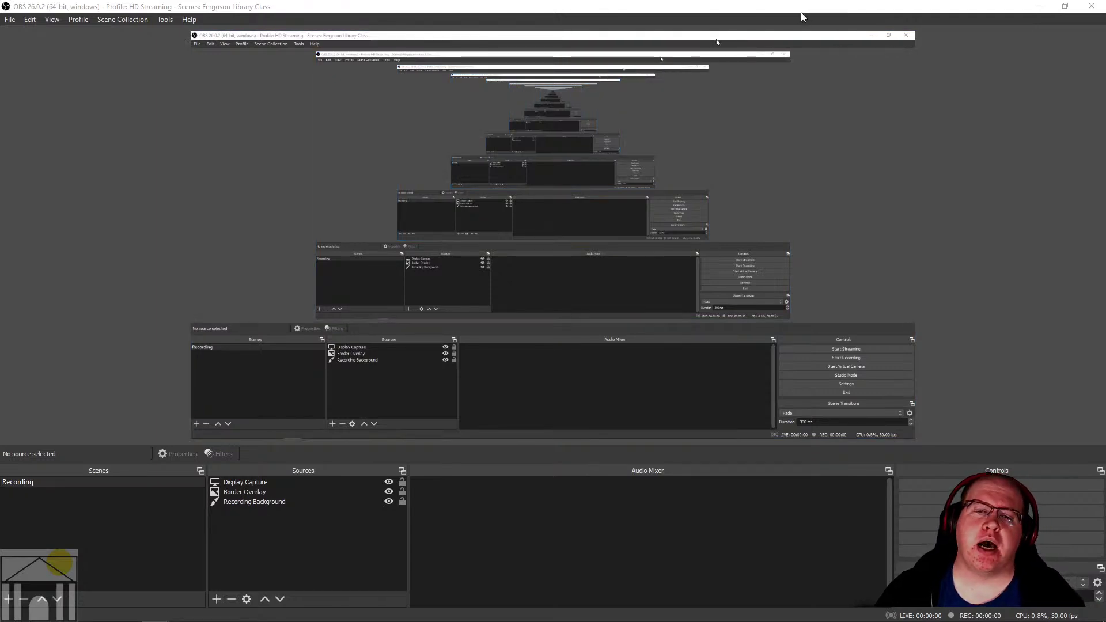
Step: Shrink the Display Capture from full canvas size and center it inside the Border Overlay's purple opening
click(482, 182)
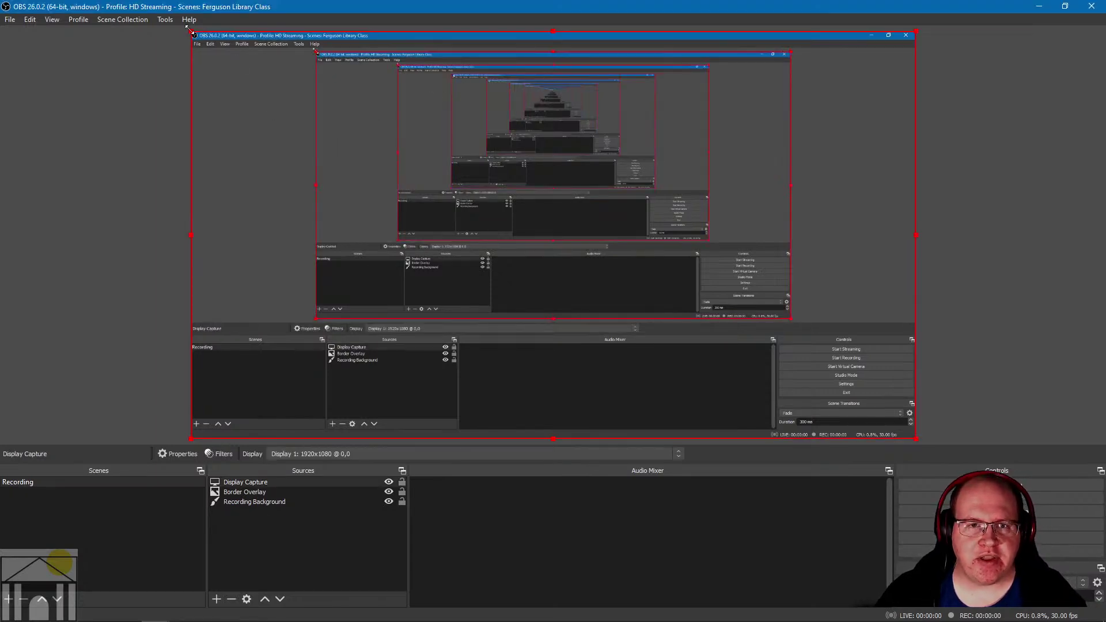
drag(194, 34, 301, 95)
drag(381, 131, 331, 112)
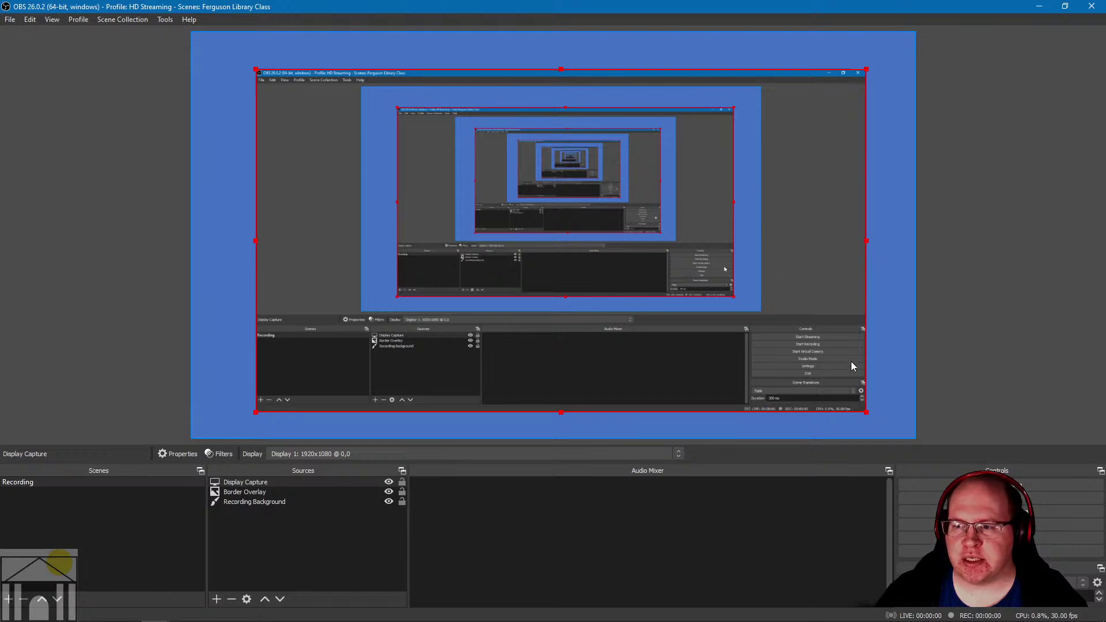
drag(866, 416, 846, 385)
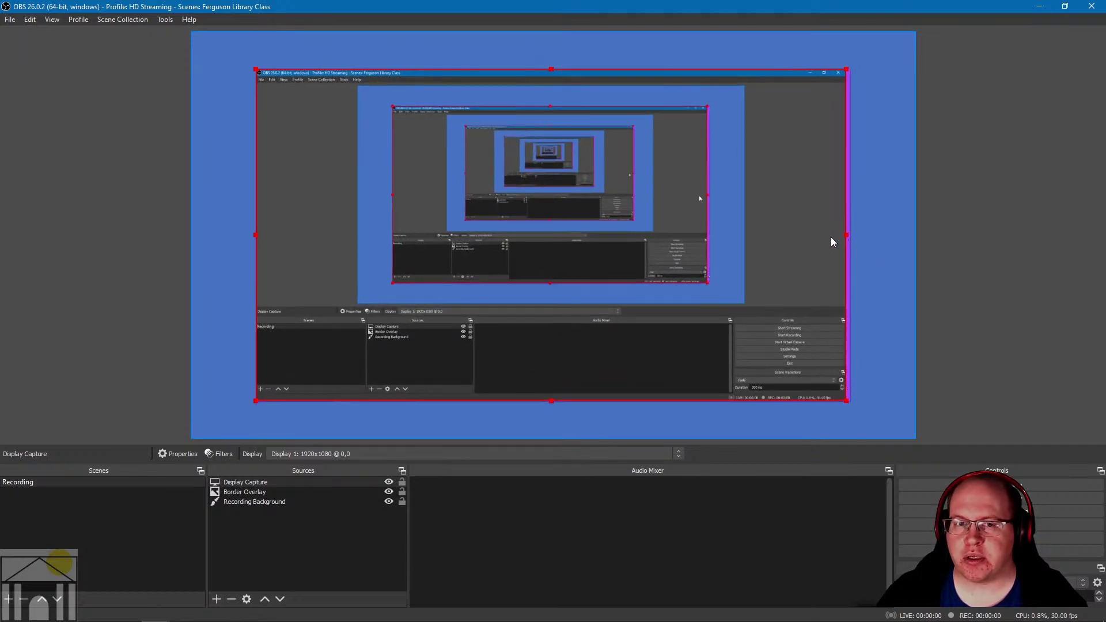
drag(832, 238, 832, 238)
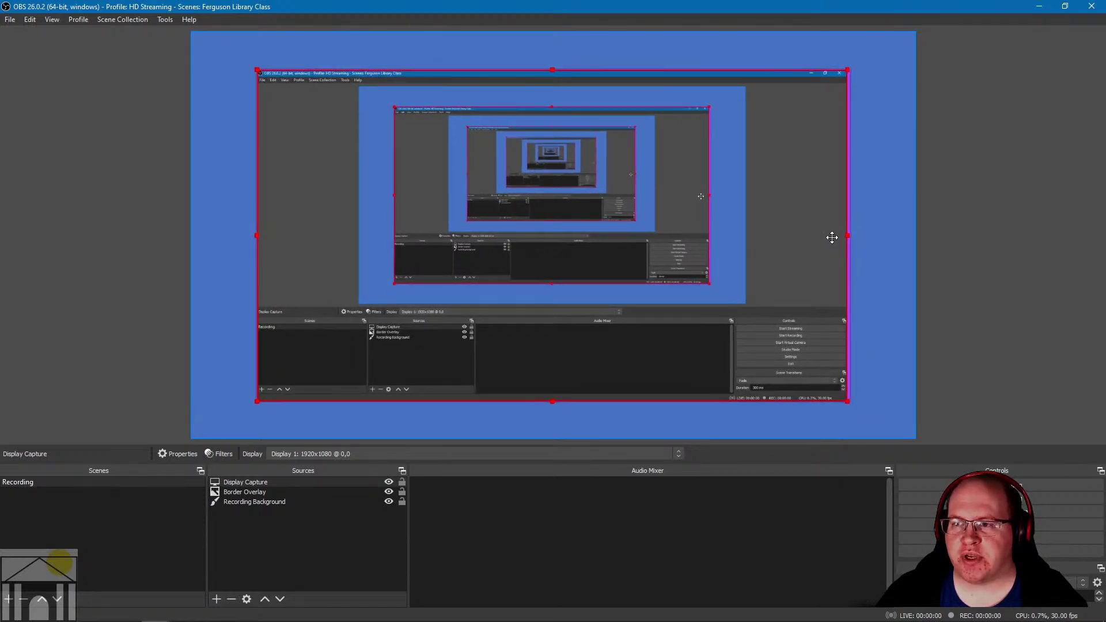
drag(796, 249, 799, 249)
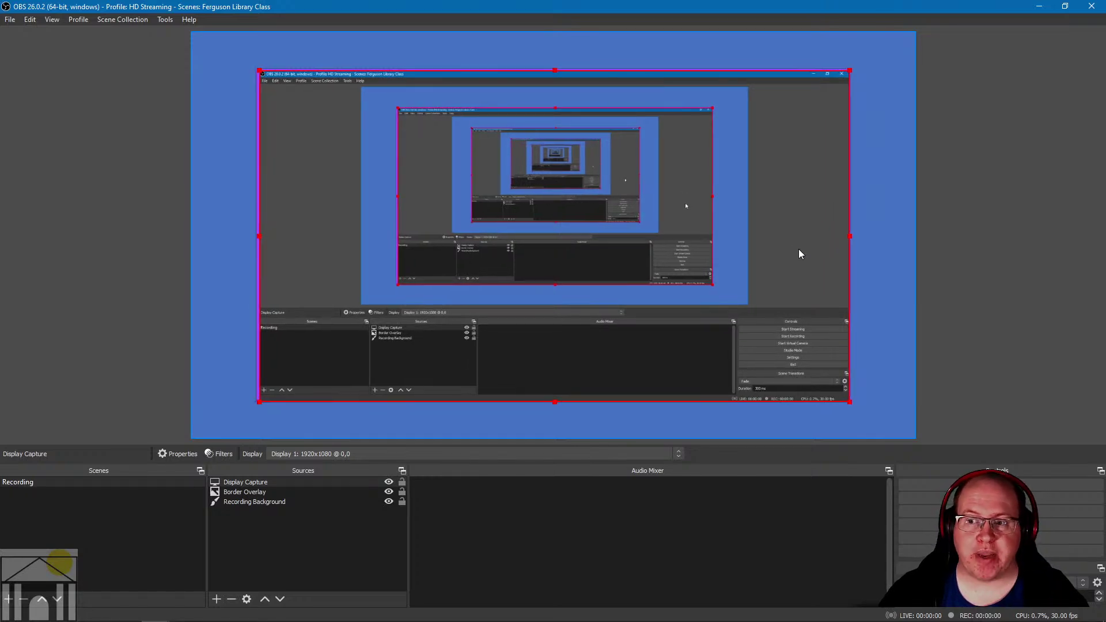
drag(799, 249, 797, 250)
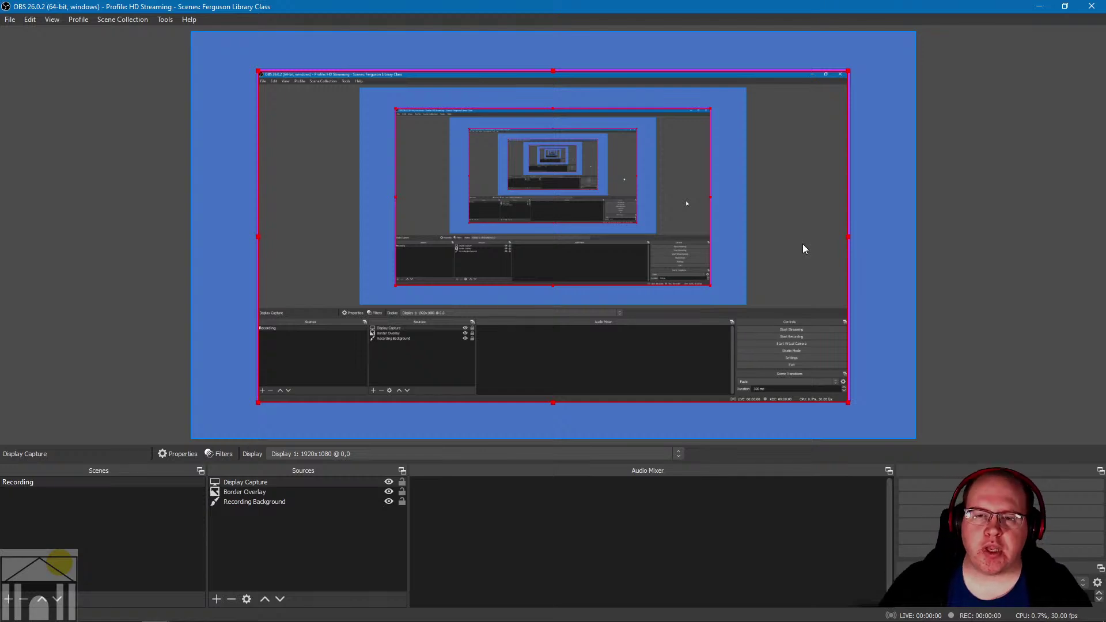
Step: Shift the Border Overlay and put it back, and move the Display Capture off-center so it overlaps the blue border
click(226, 189)
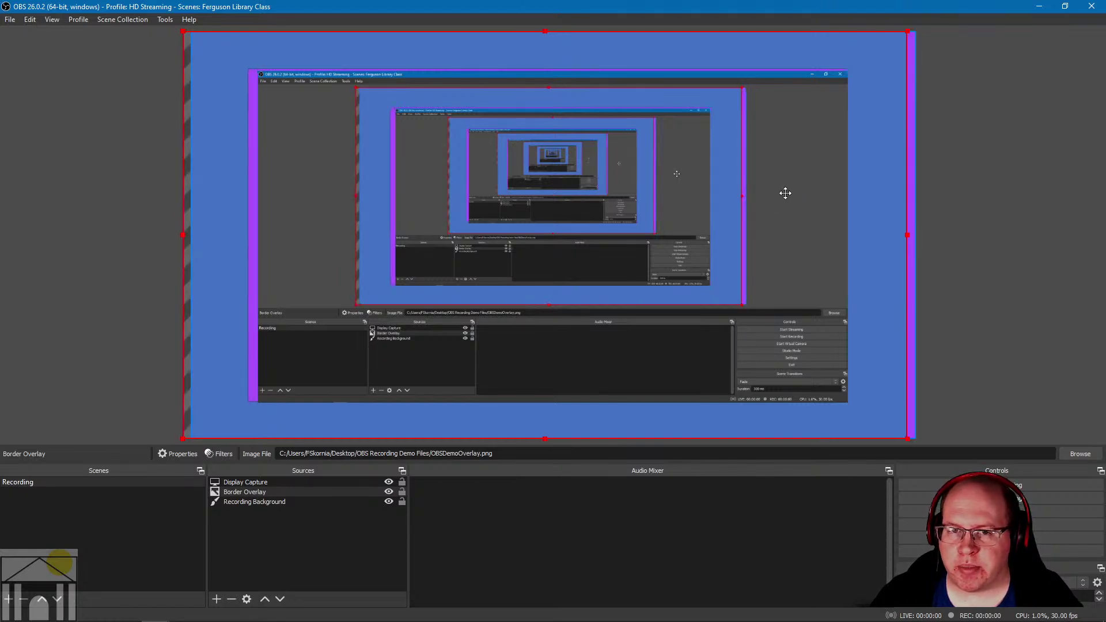
mouse_move(353, 175)
mouse_down()
mouse_move(296, 165)
mouse_move(327, 165)
mouse_up()
click(241, 482)
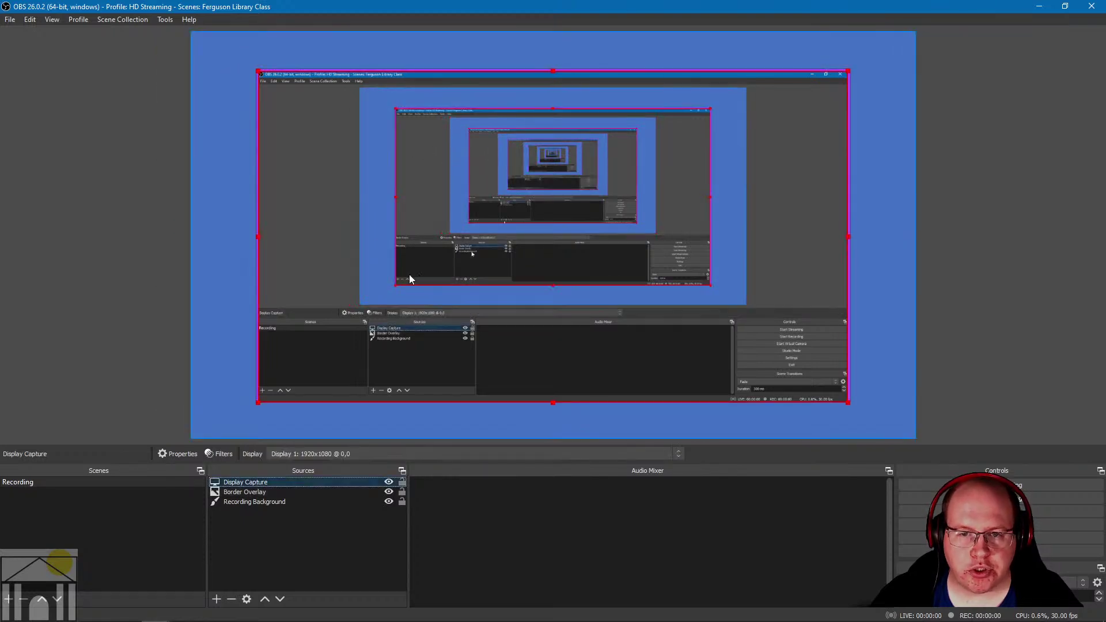
drag(312, 184, 272, 192)
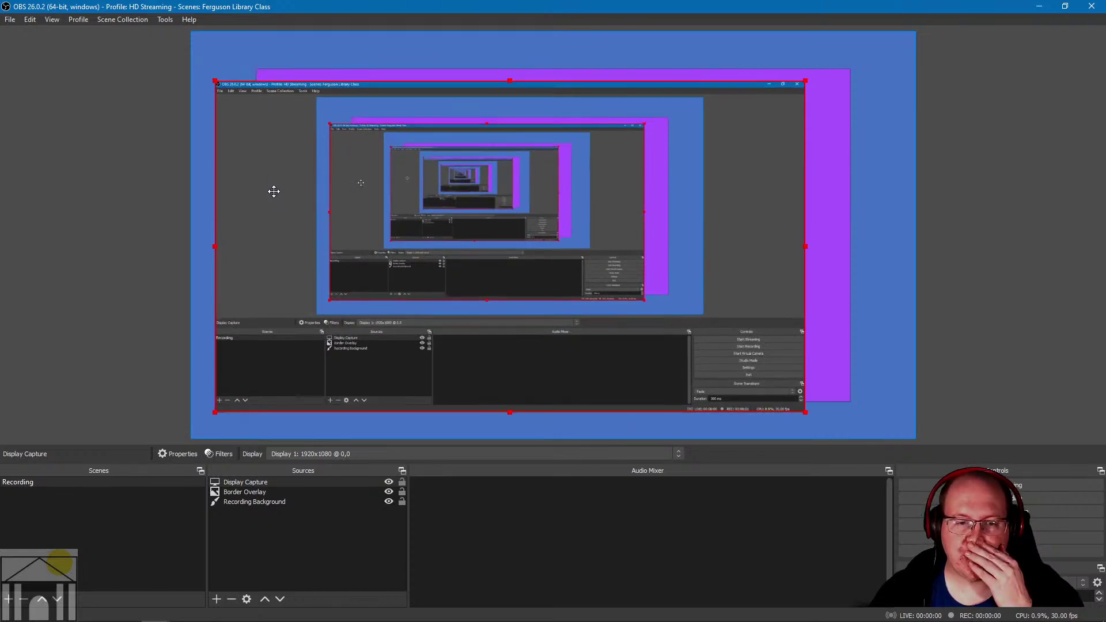
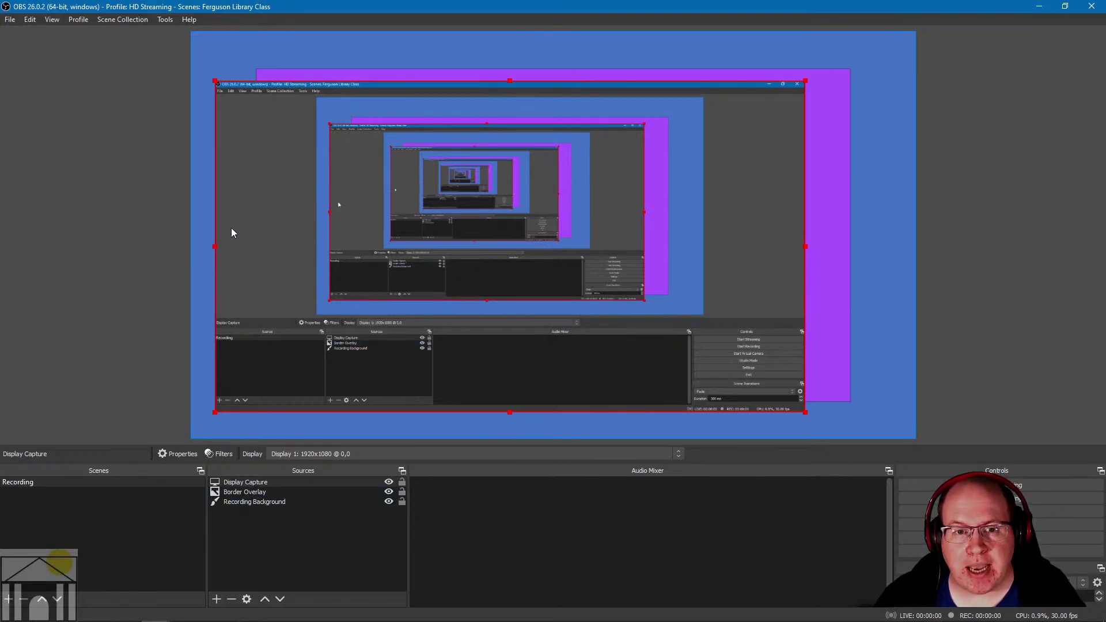
drag(225, 117, 239, 142)
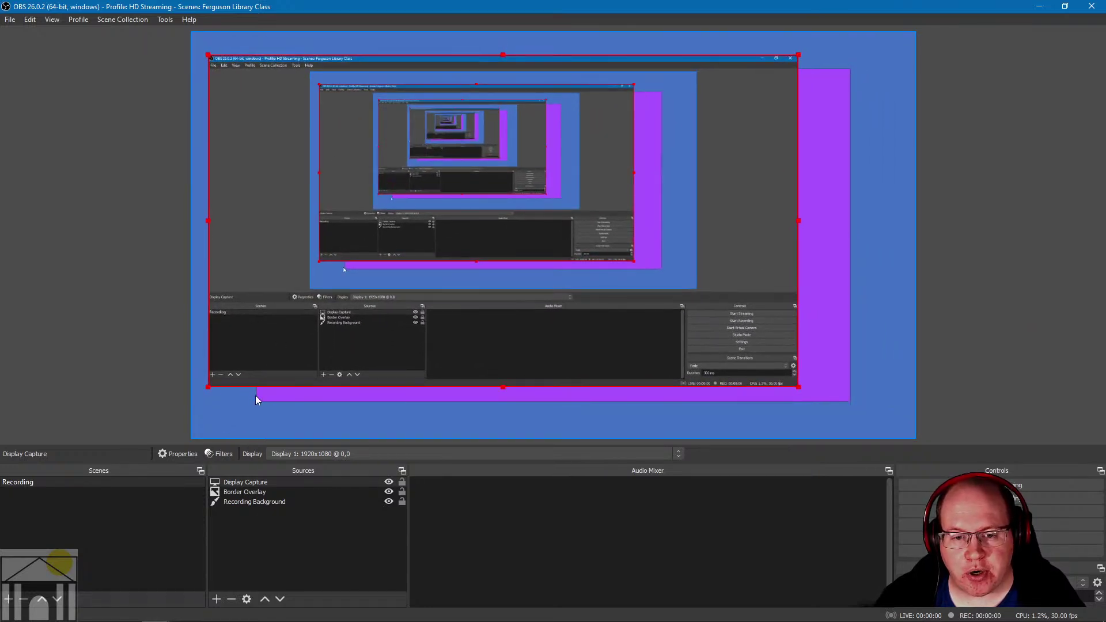
Step: Try the Border Overlay above the Display Capture, shift it, and restore the source order and the capture's place in the opening
click(258, 493)
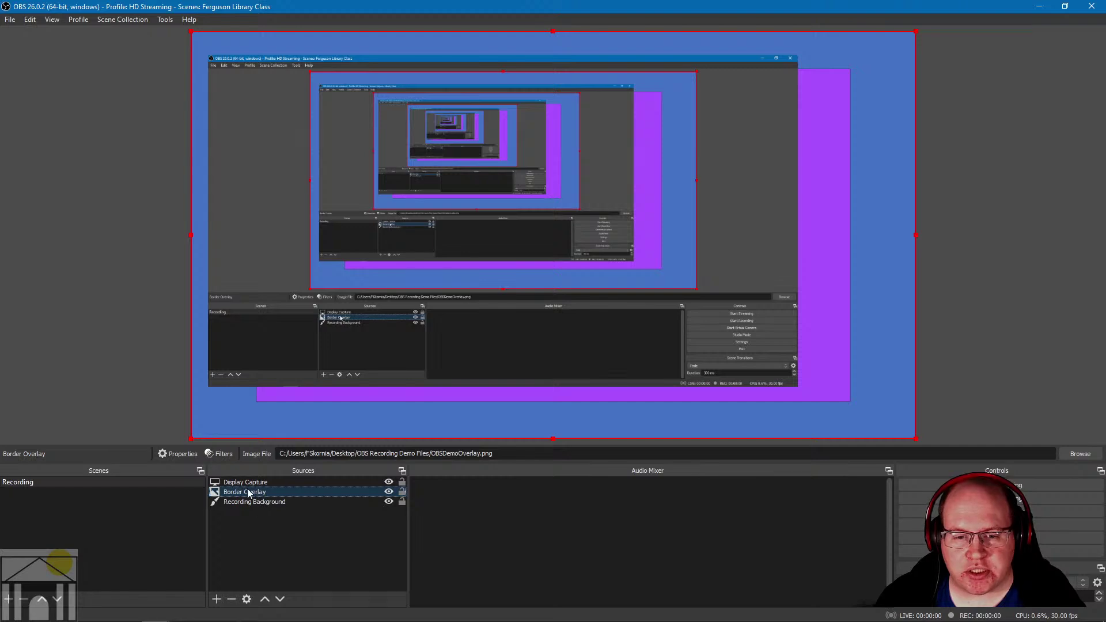
click(265, 600)
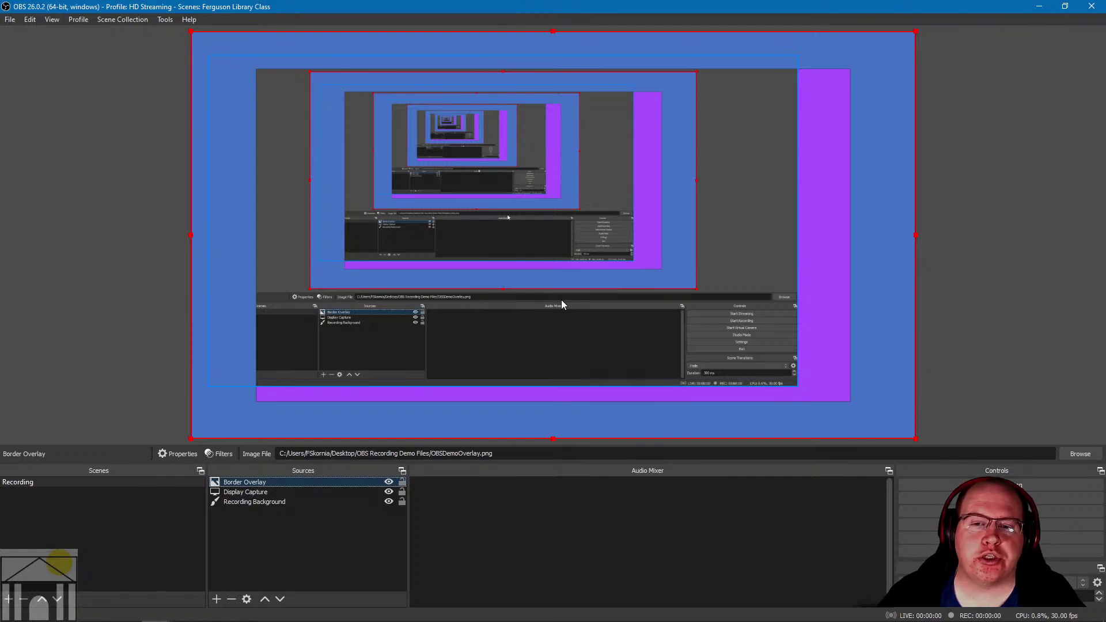
mouse_move(637, 230)
mouse_down()
mouse_move(650, 237)
mouse_move(630, 242)
mouse_up()
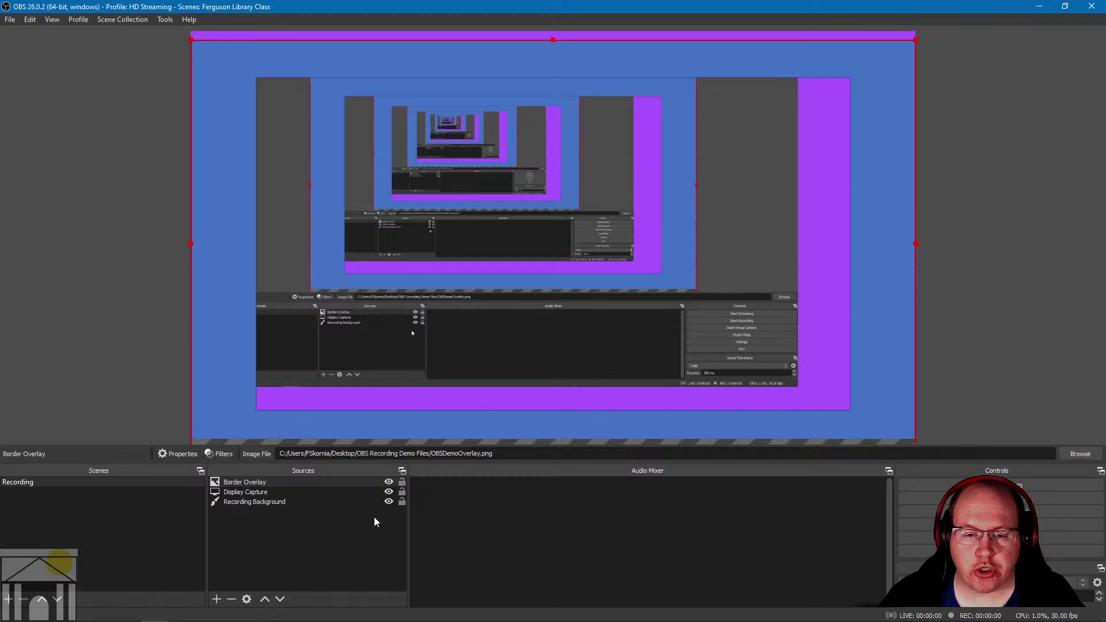
click(280, 599)
mouse_move(479, 264)
mouse_down()
mouse_move(513, 266)
mouse_move(487, 259)
mouse_up()
click(247, 482)
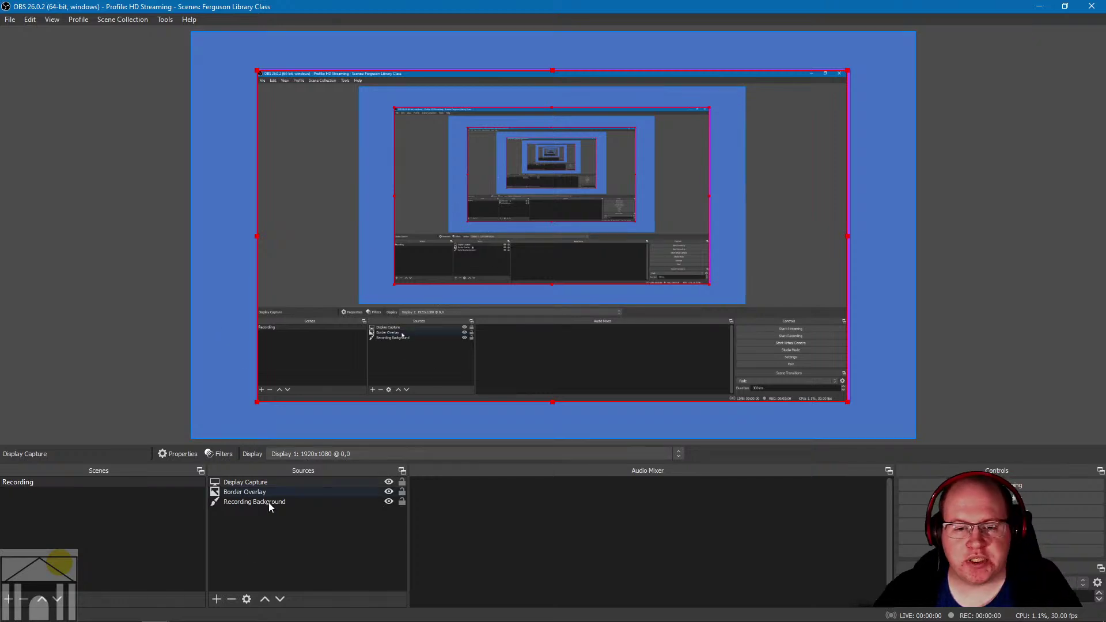
Step: Add a new color source named Blocking Overlay to the Recording scene
click(216, 600)
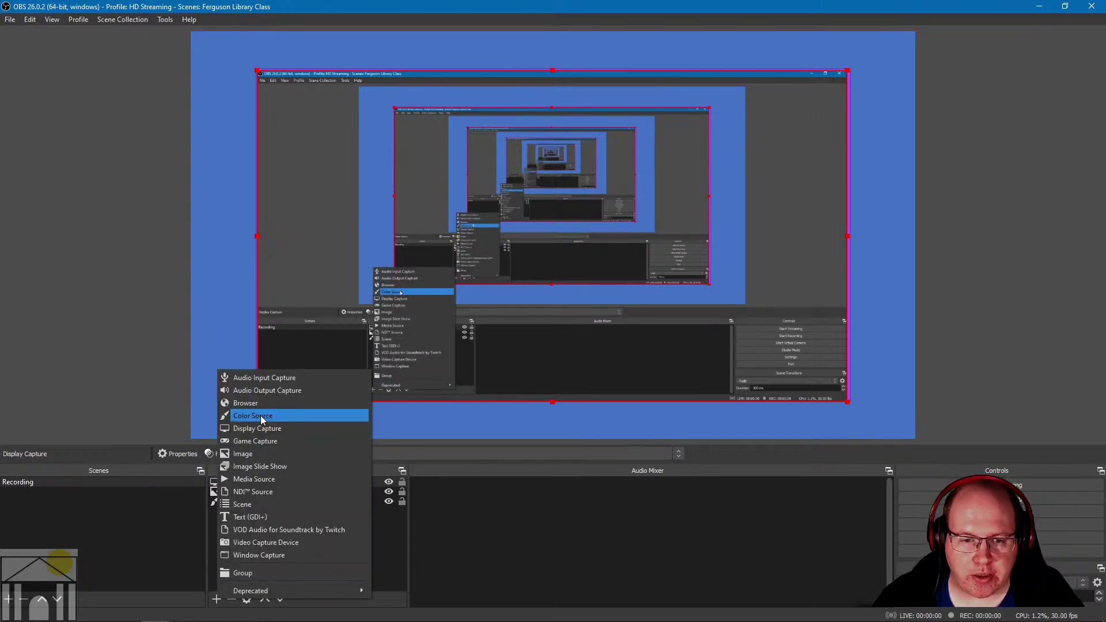
click(249, 415)
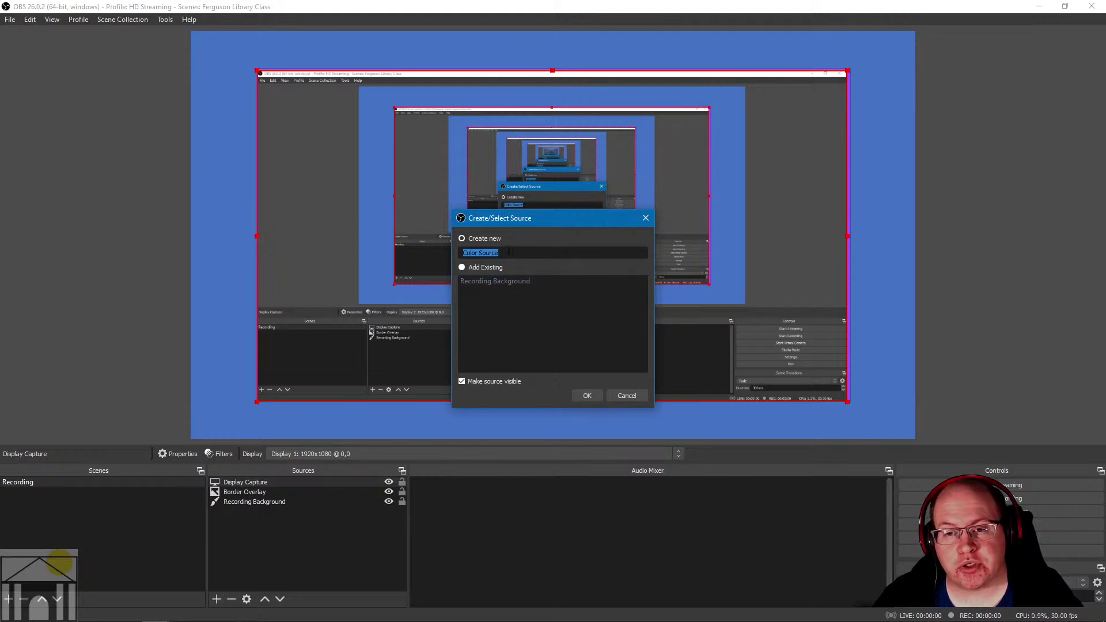
drag(500, 253, 430, 250)
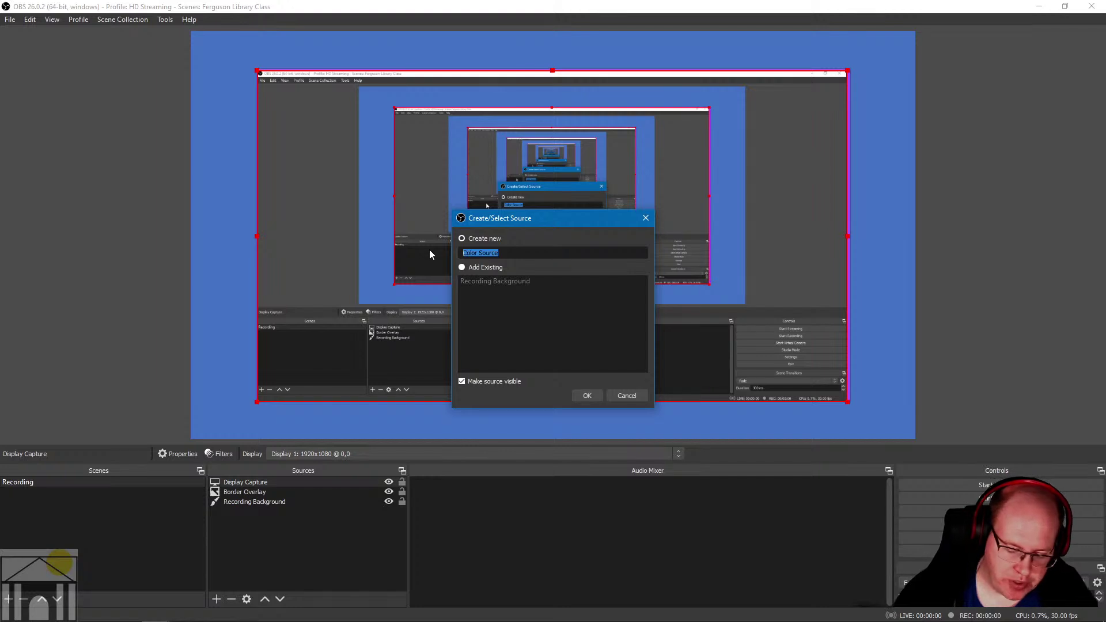
text(Blocking Ov)
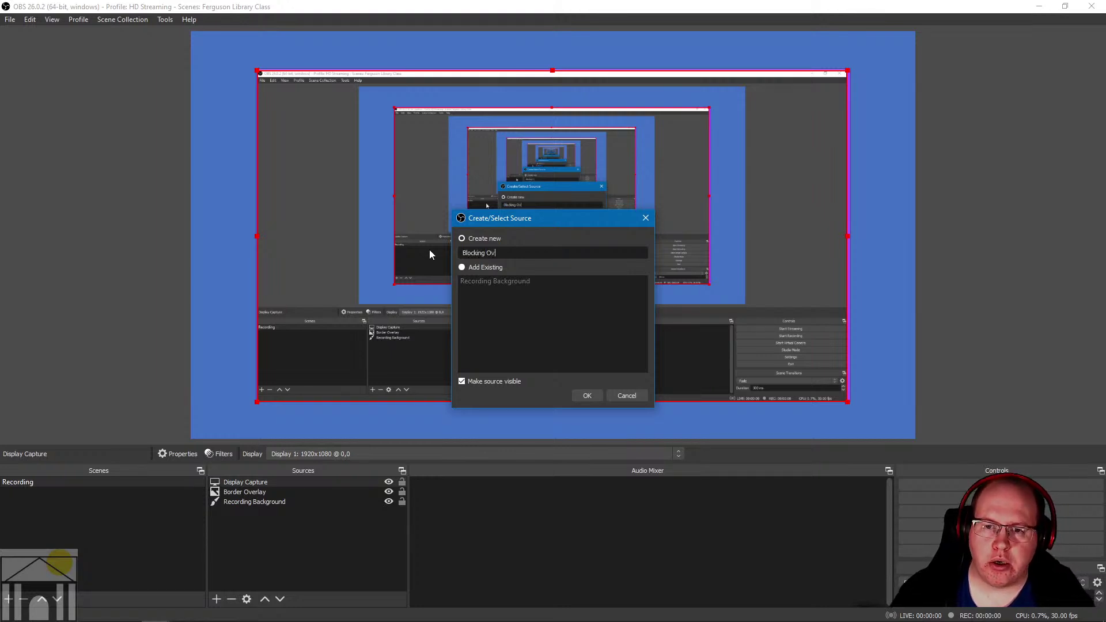
text(erlay)
key(Return)
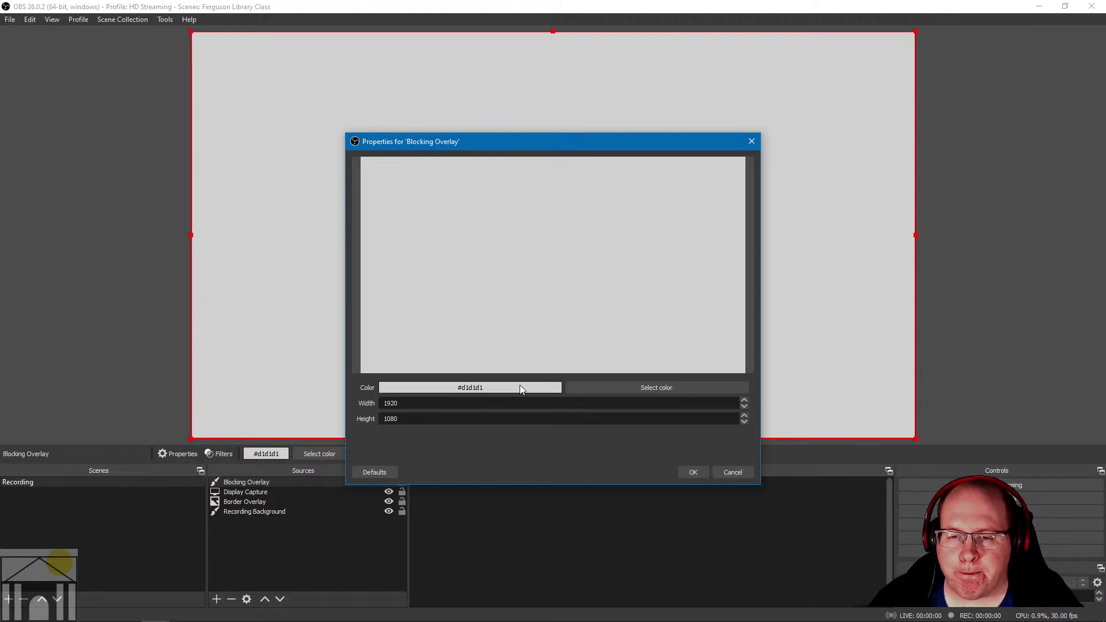
Step: Set the Blocking Overlay's color to bright green (#00ff00) and accept its properties
click(608, 387)
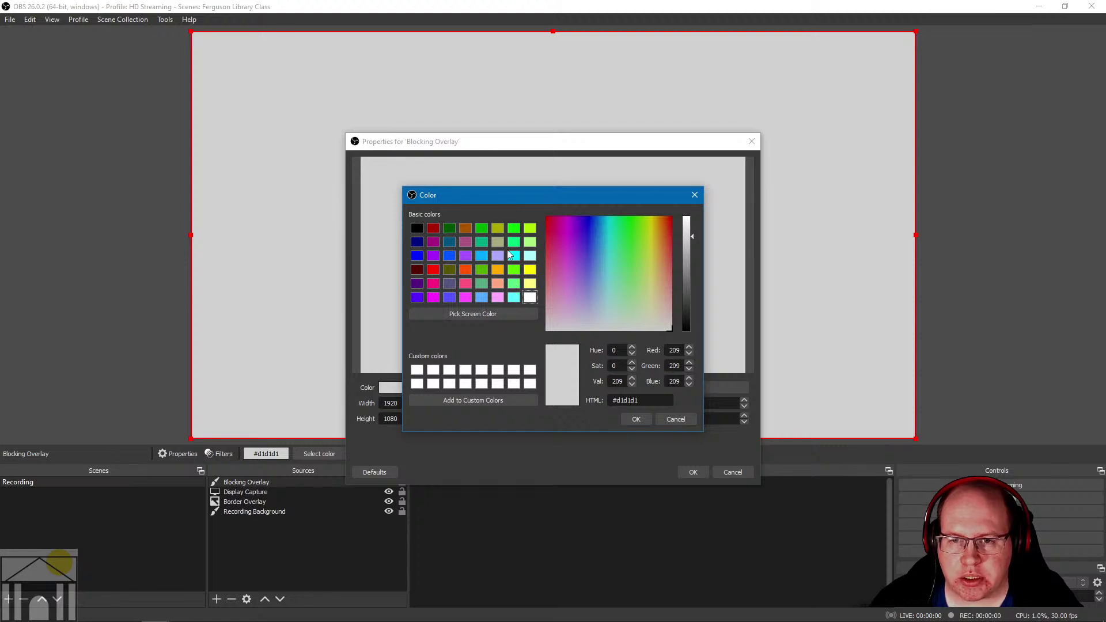
click(514, 229)
click(634, 419)
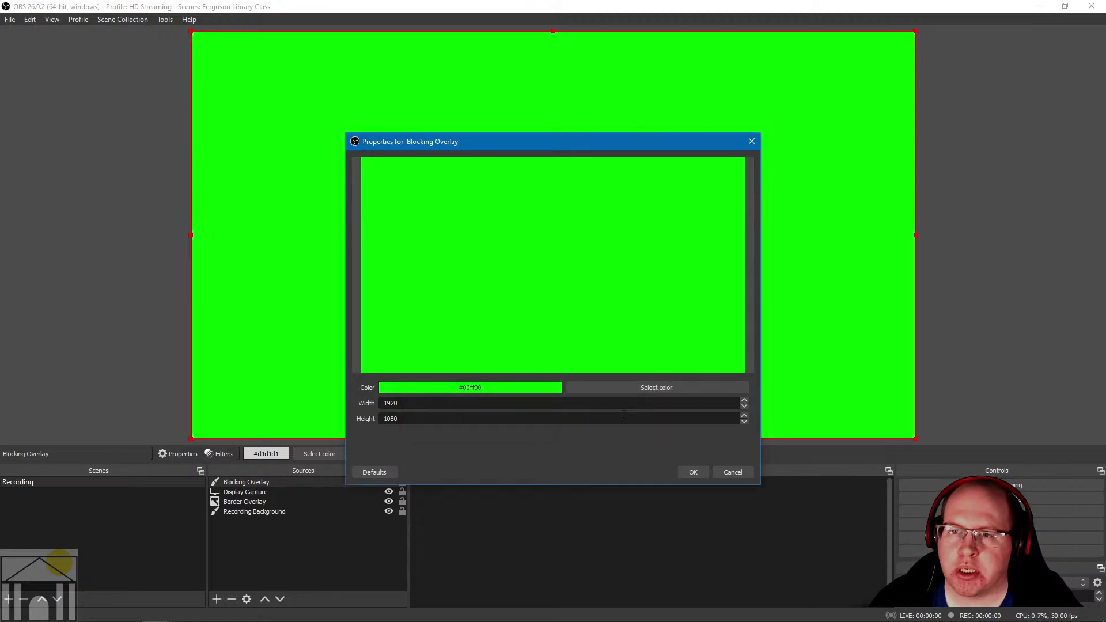
click(691, 472)
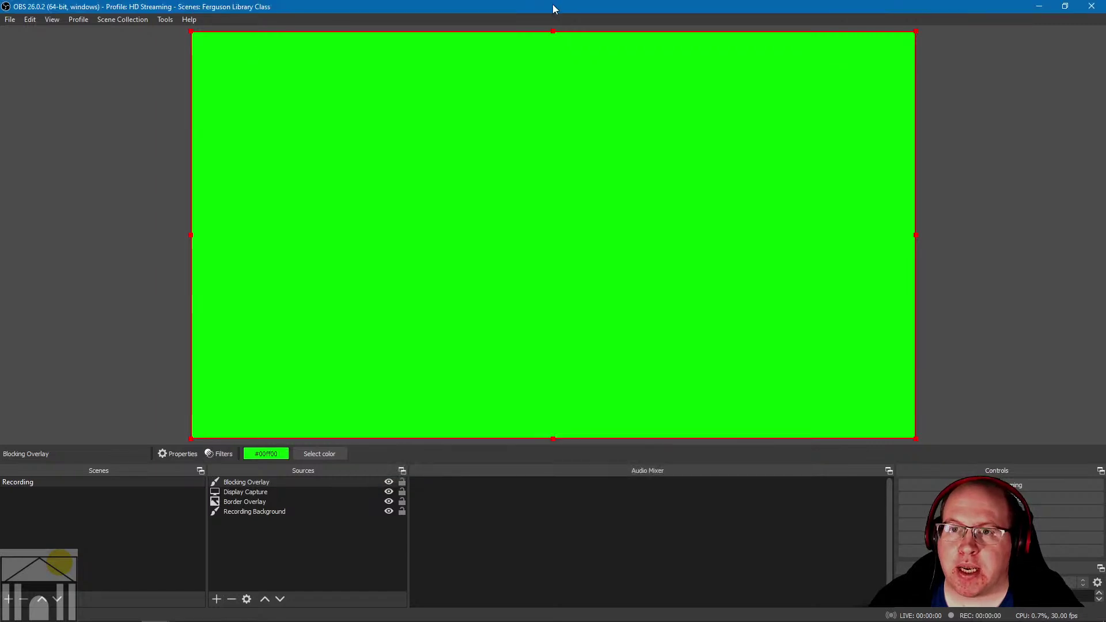
Step: Resize the Blocking Overlay to cover the full width of the Display Capture's lower third, and nudge both sources into the border's opening
drag(552, 29, 352, 199)
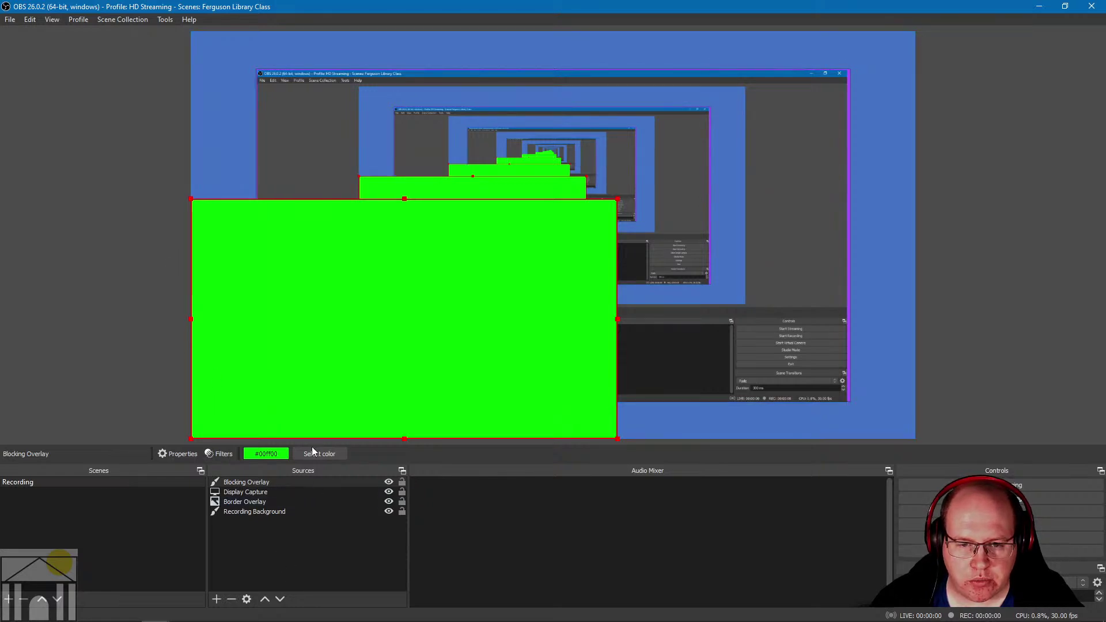
click(183, 454)
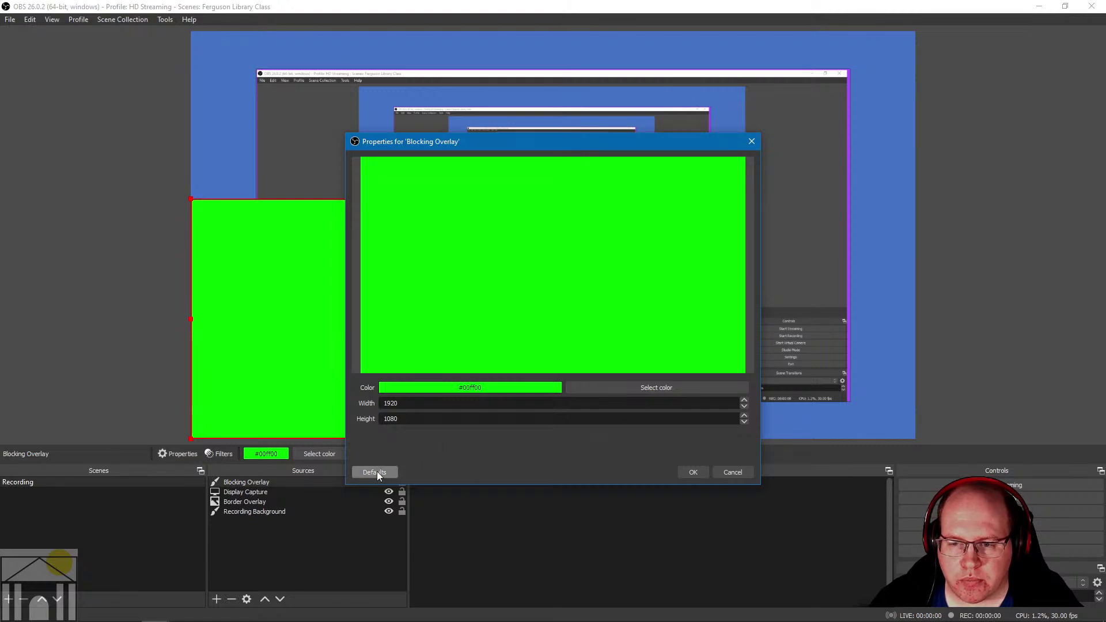
click(730, 471)
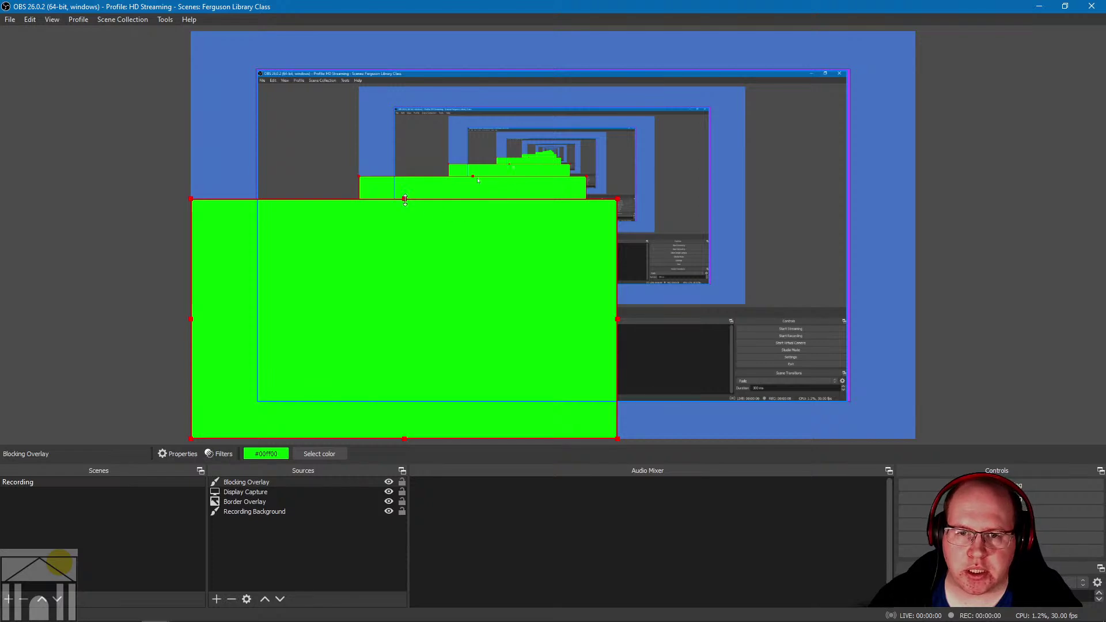
drag(404, 202, 395, 304)
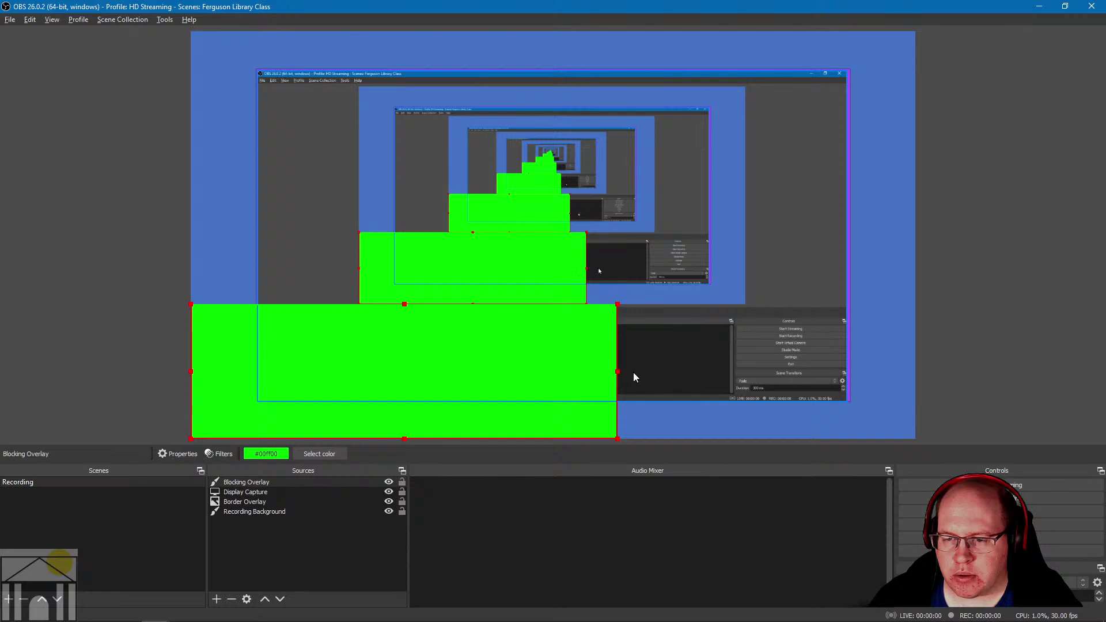
drag(619, 371, 850, 370)
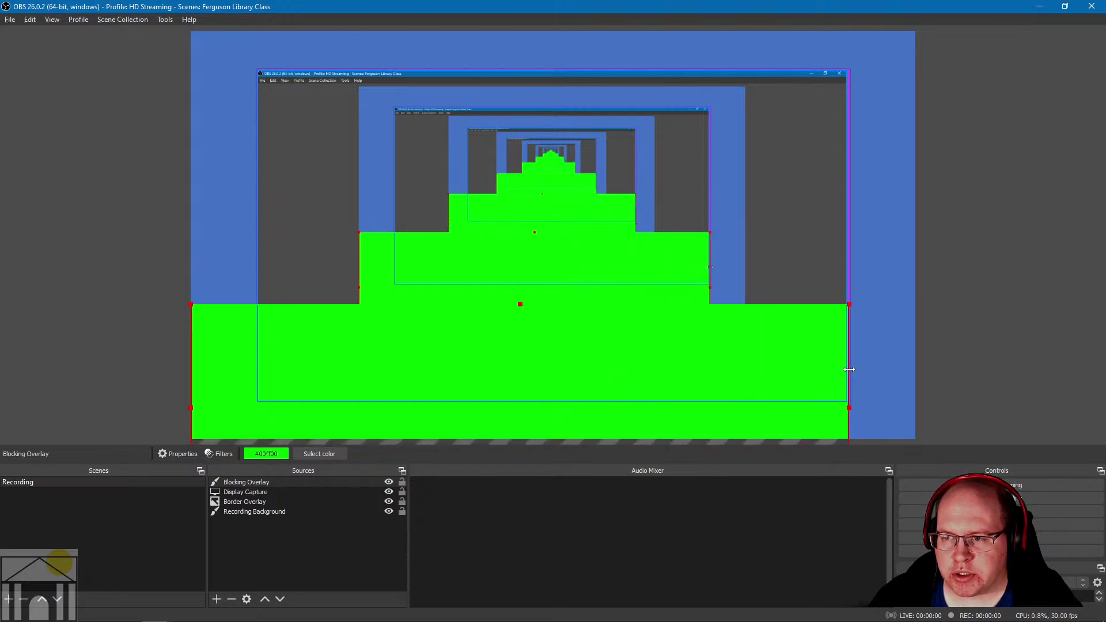
drag(190, 411, 390, 318)
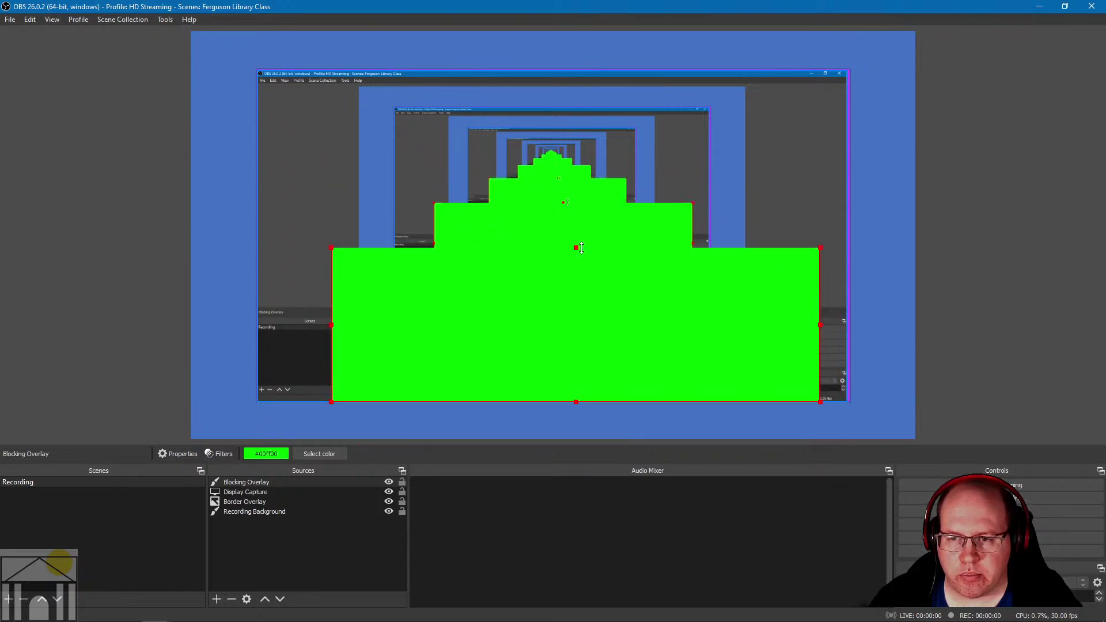
drag(579, 247, 576, 306)
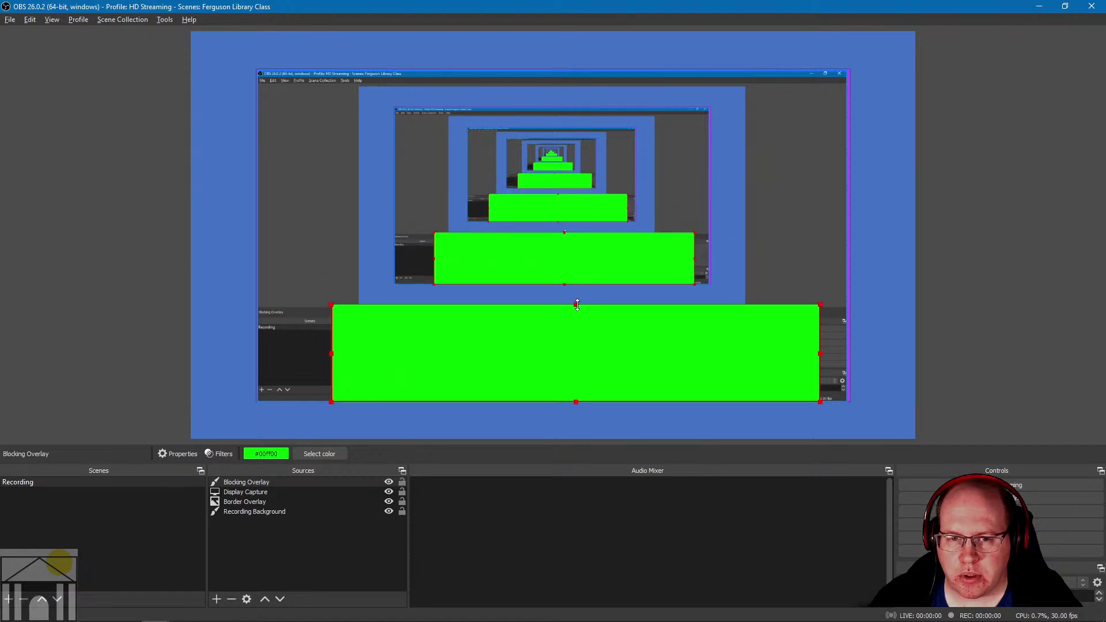
drag(331, 352, 257, 346)
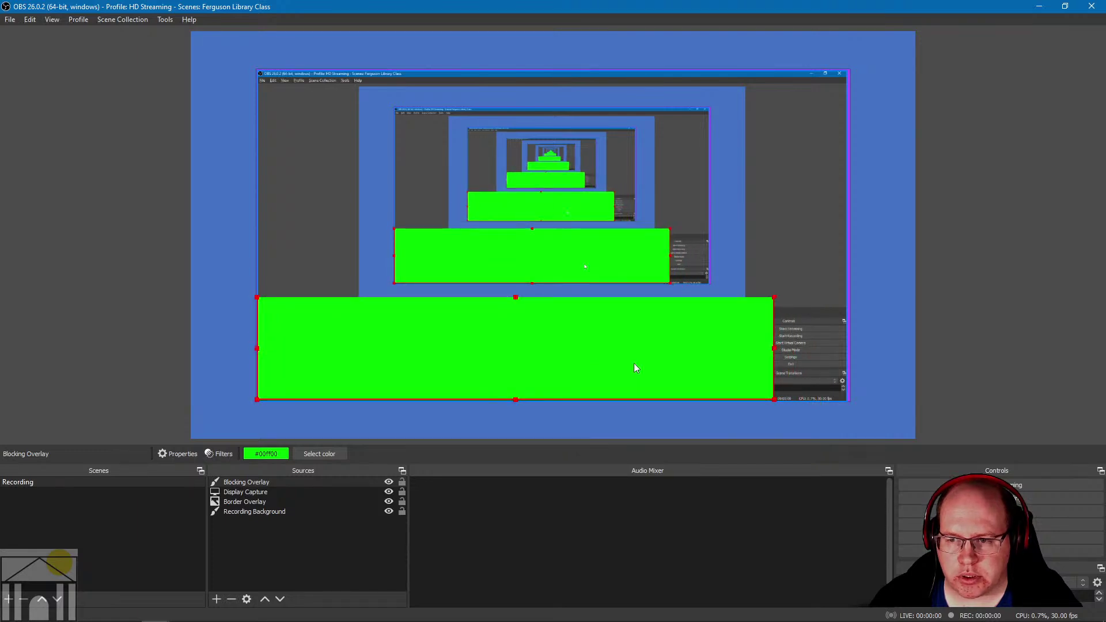
drag(775, 350, 849, 345)
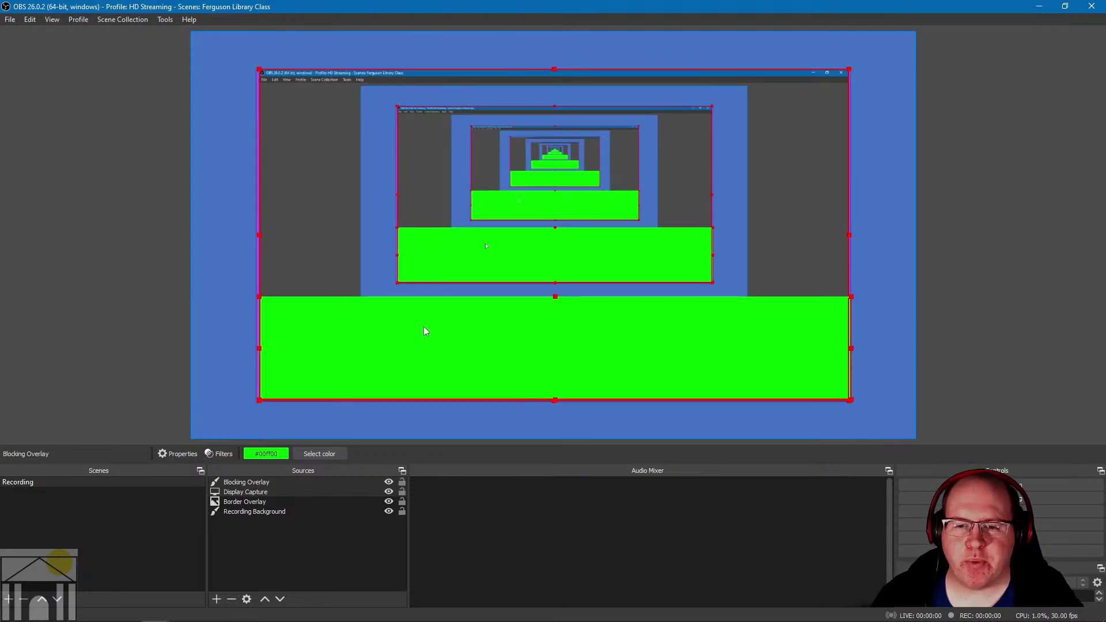
drag(806, 225, 803, 225)
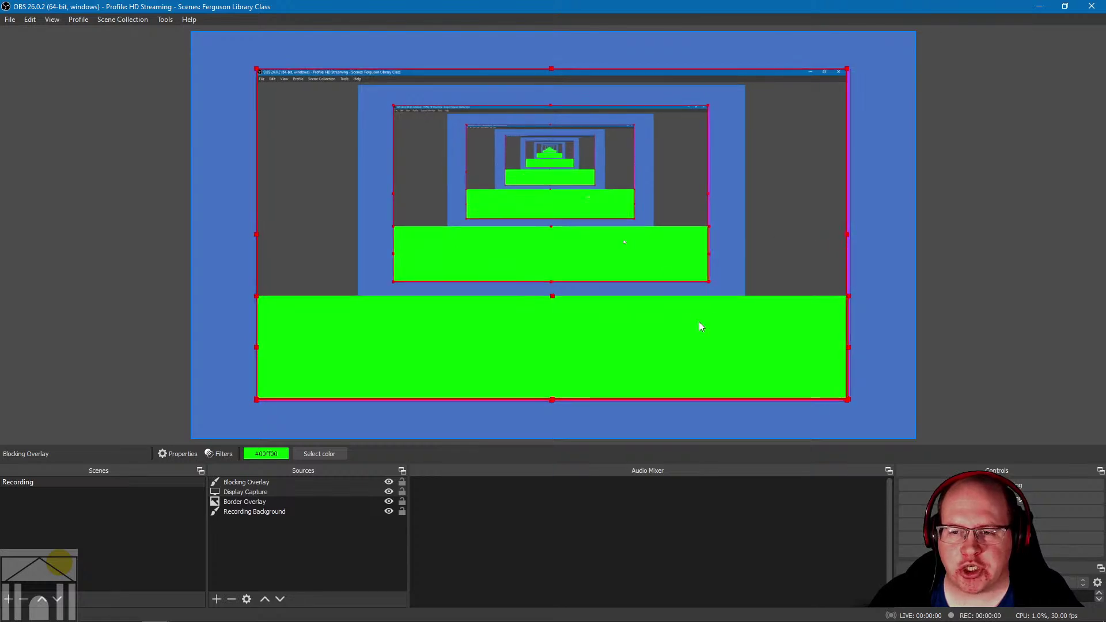
Step: Toggle the Blocking Overlay's visibility several times and leave it hidden
click(389, 483)
click(388, 483)
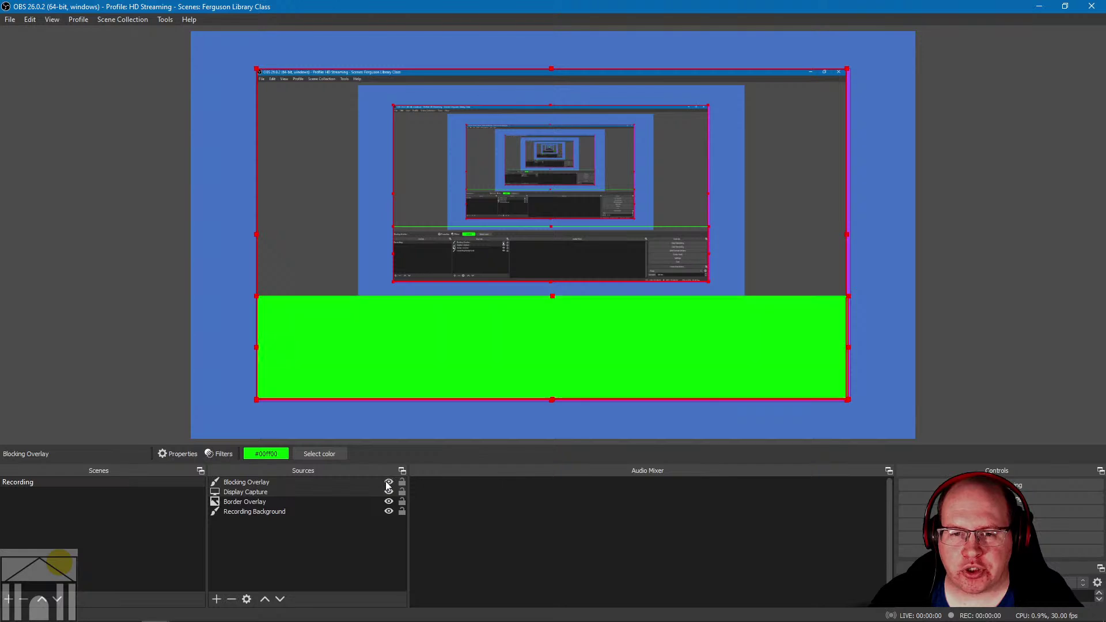
click(388, 483)
click(388, 483)
click(388, 483)
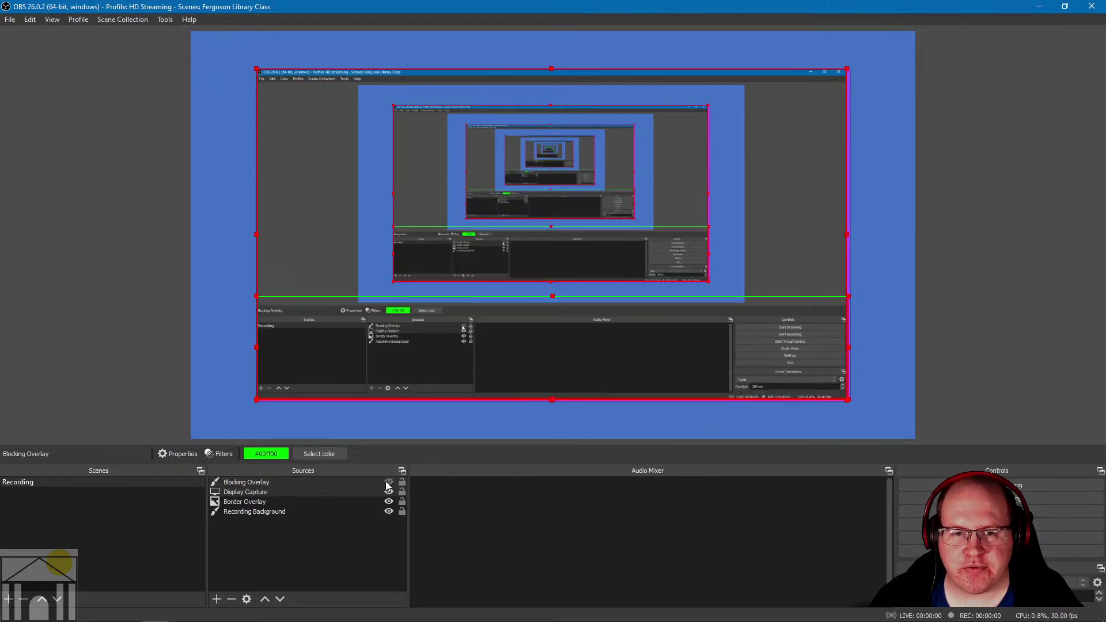
Step: Show and hide the Blocking Overlay again to demonstrate how it masks the captured screen's lower part
click(388, 483)
click(389, 483)
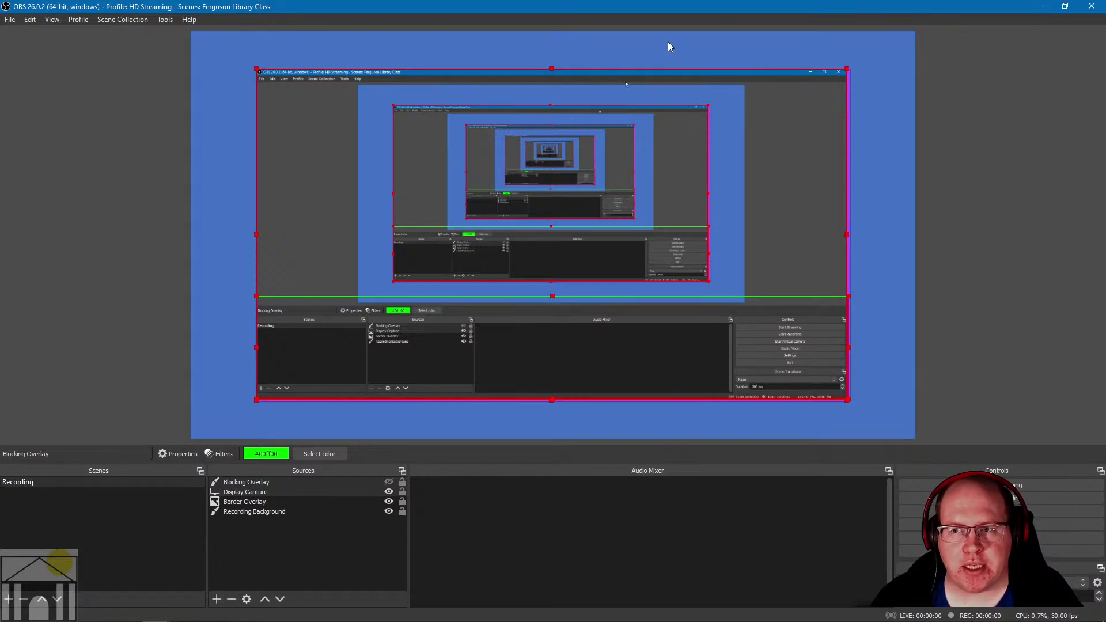
click(389, 483)
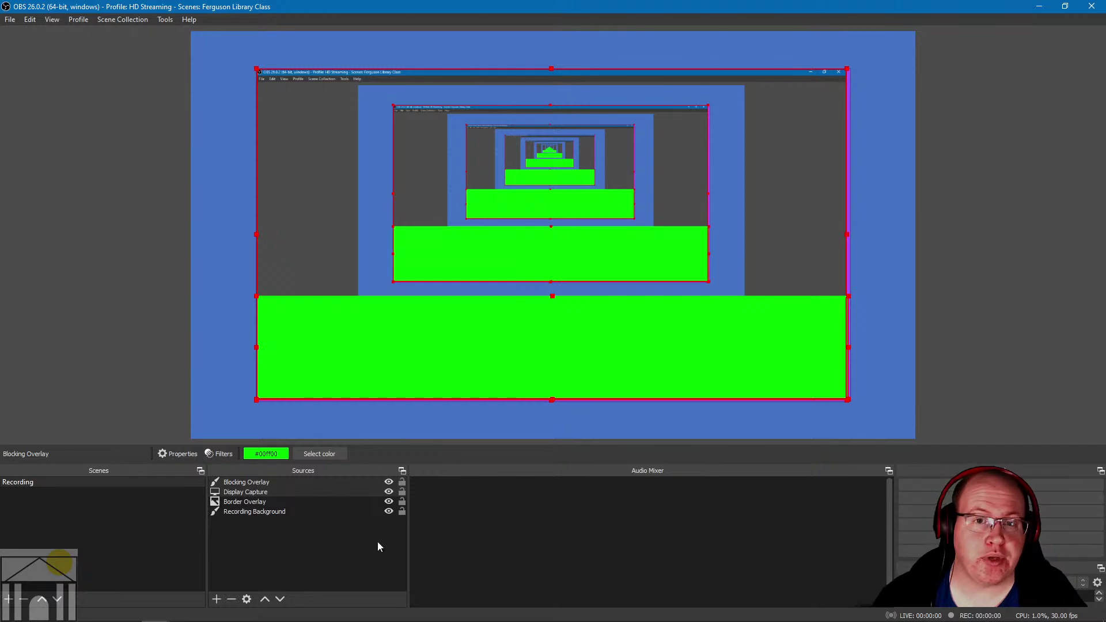
click(389, 482)
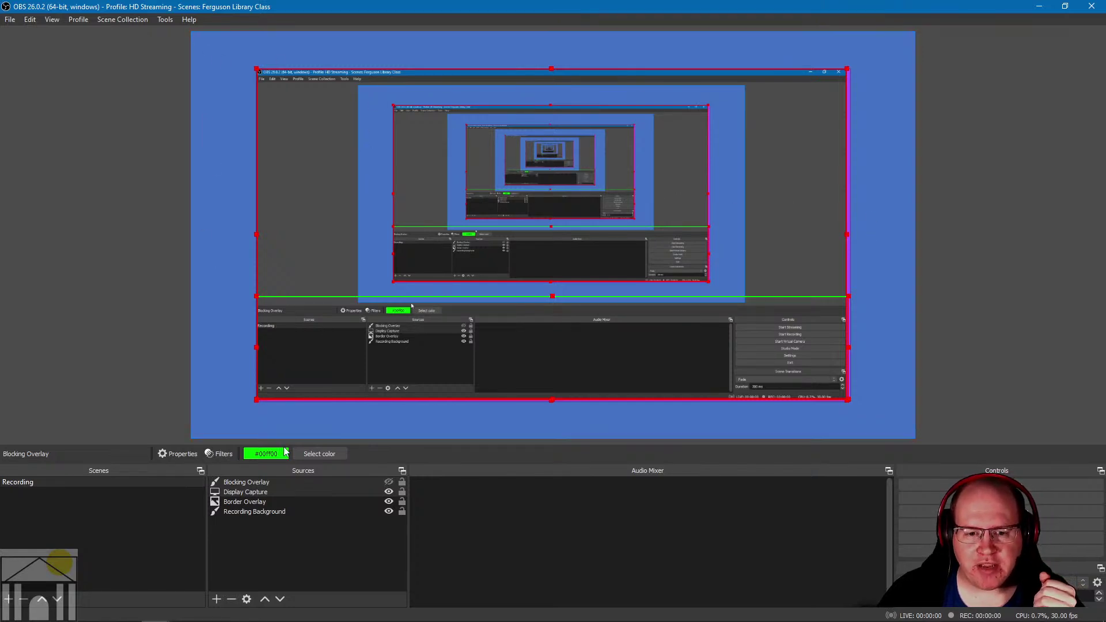
Step: Select the Border Overlay and toggle the visibility of the Blocking Overlay, Display Capture and Border Overlay, leaving all of them shown
click(241, 503)
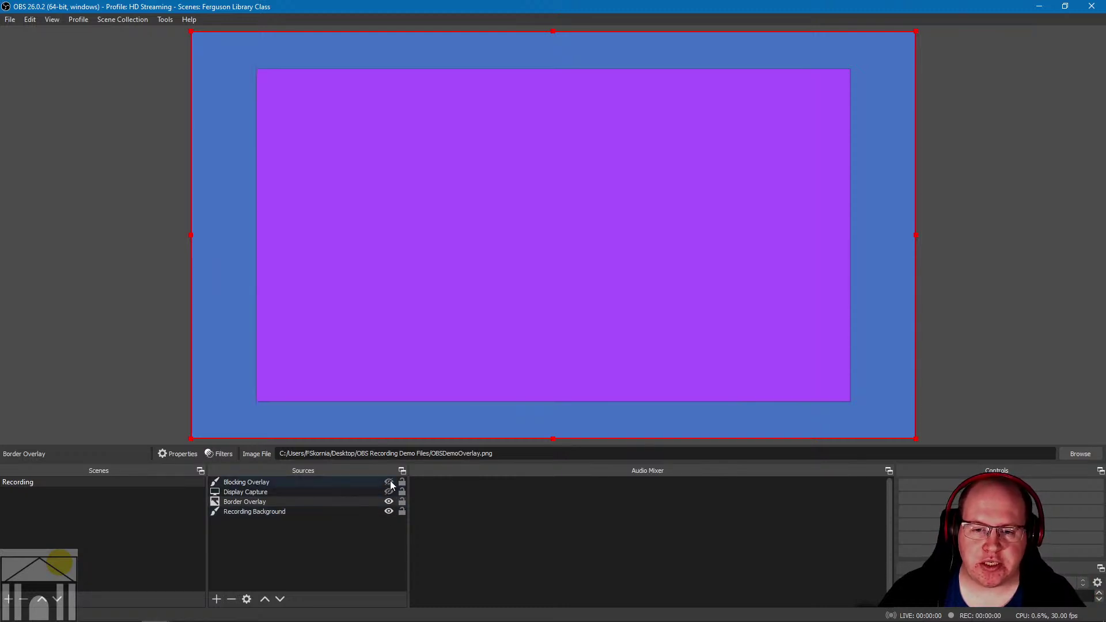
click(389, 482)
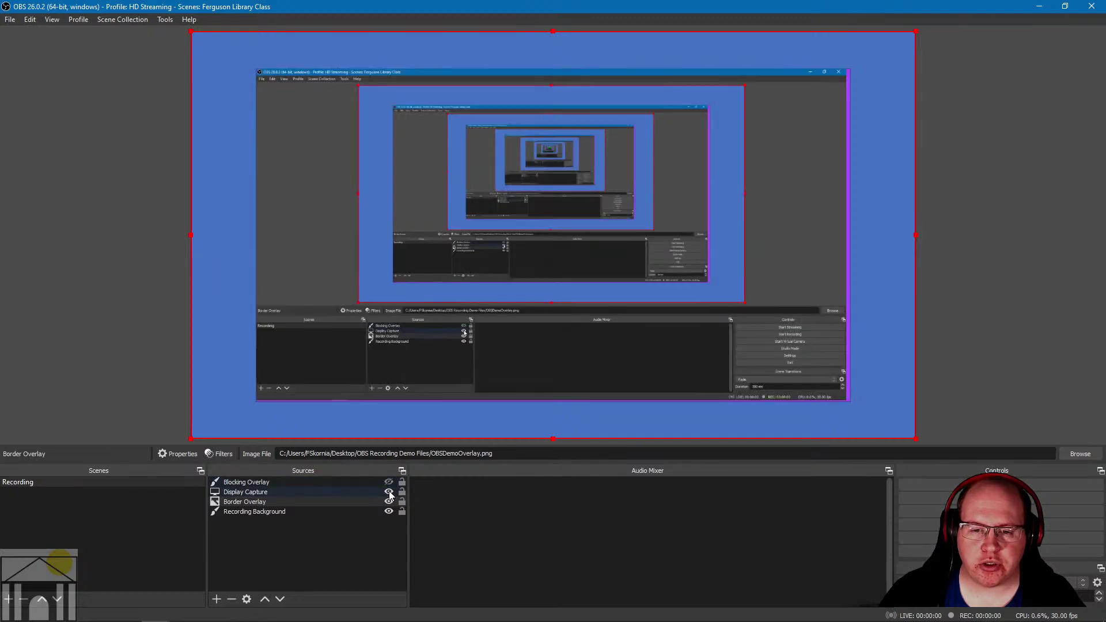
click(389, 492)
click(389, 494)
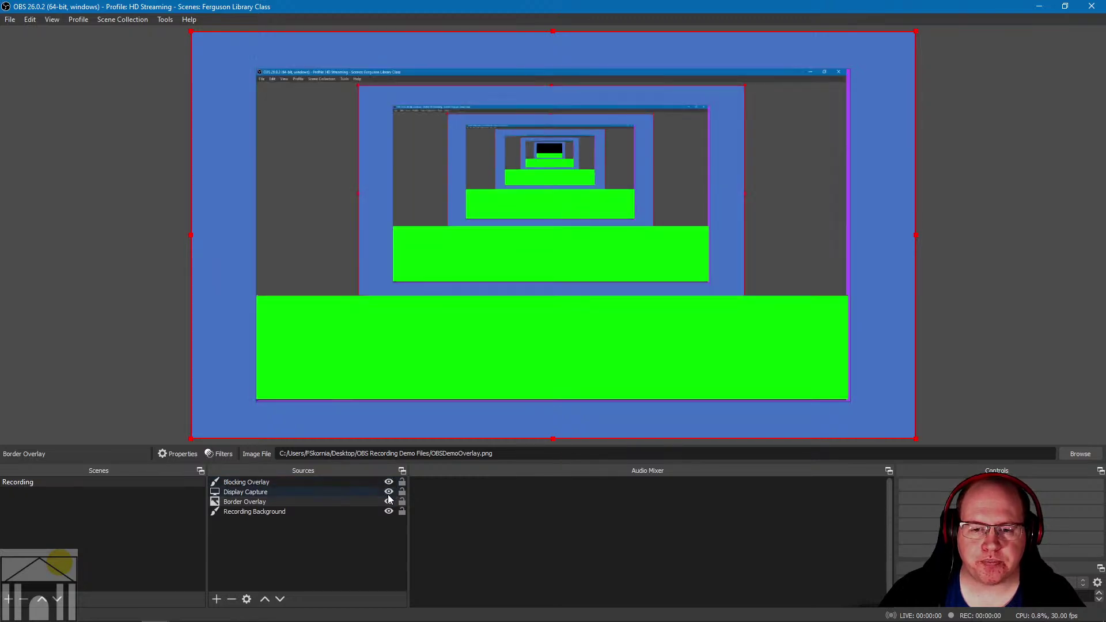
click(389, 502)
click(389, 503)
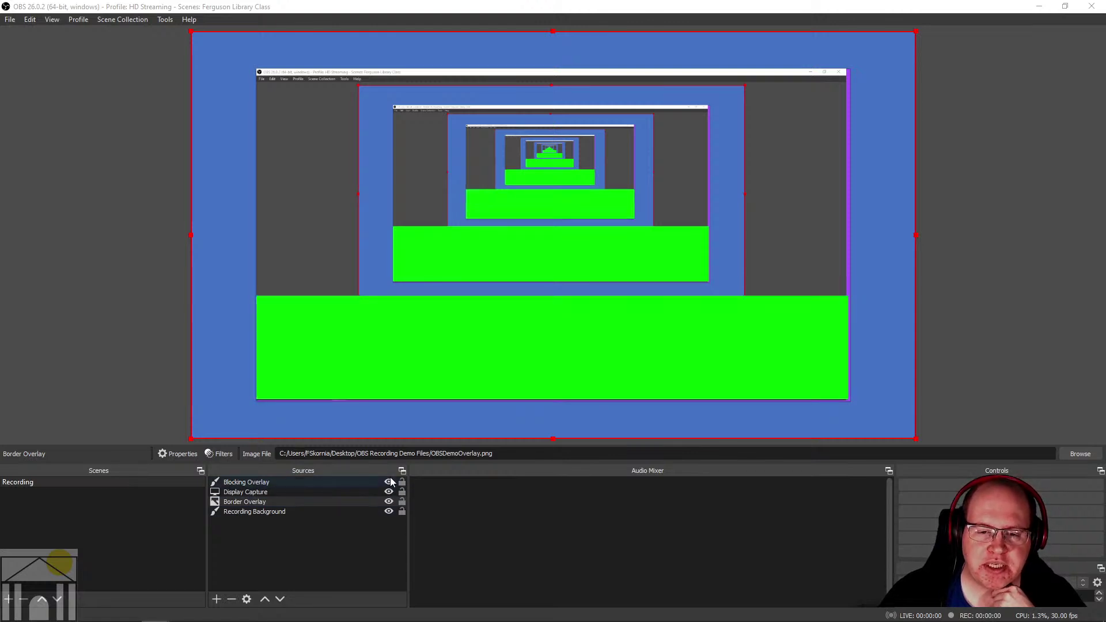
Step: Lock all four sources of the Recording scene and hide the Blocking Overlay
click(402, 512)
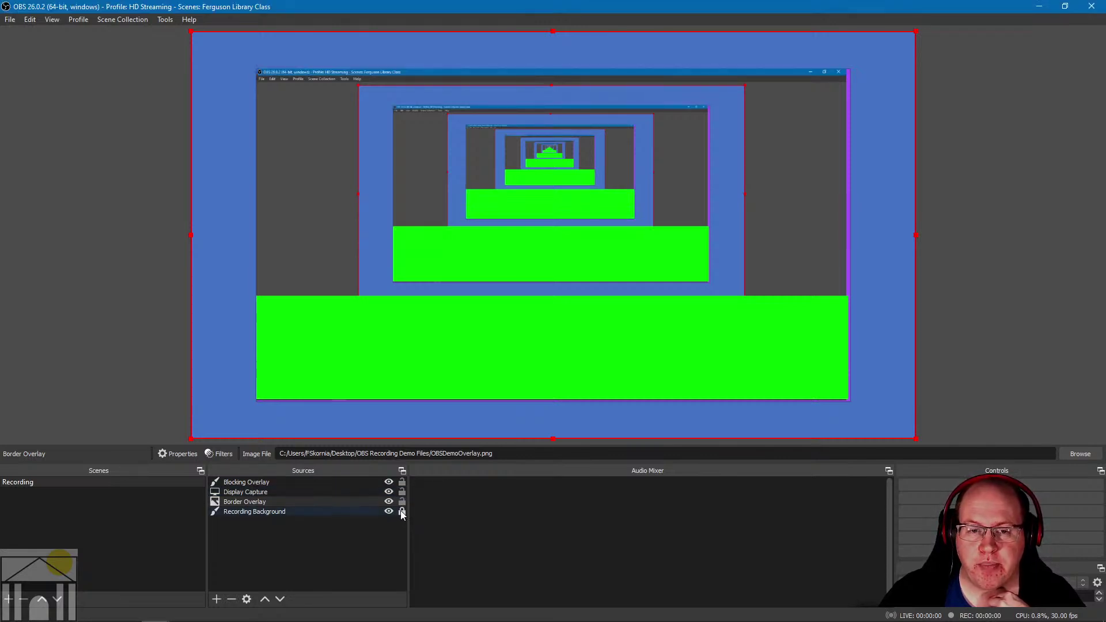
click(402, 502)
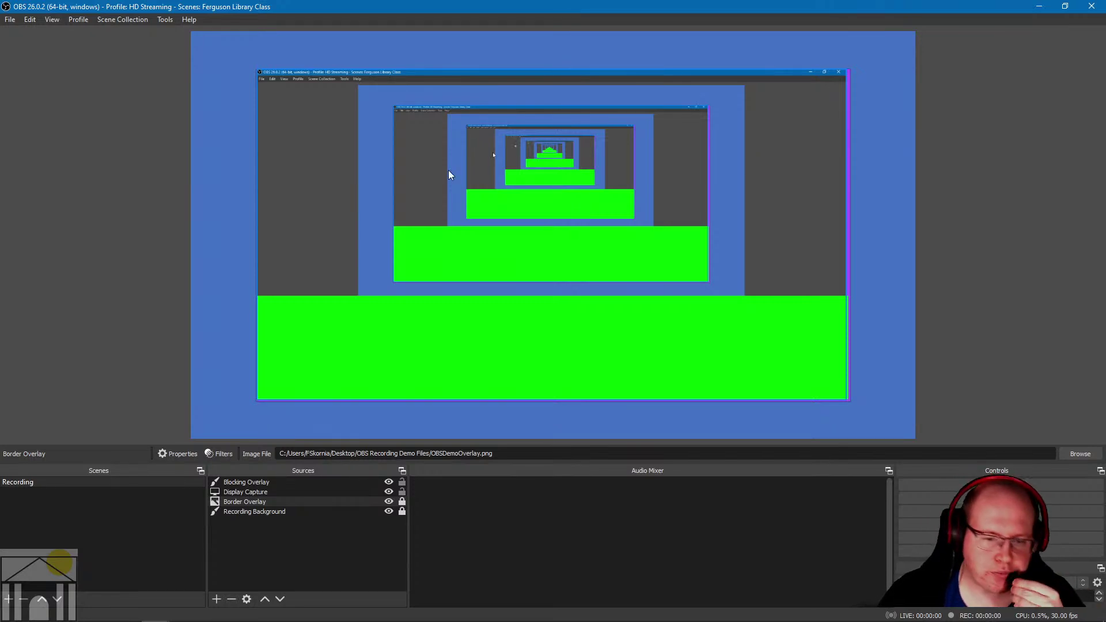
click(388, 483)
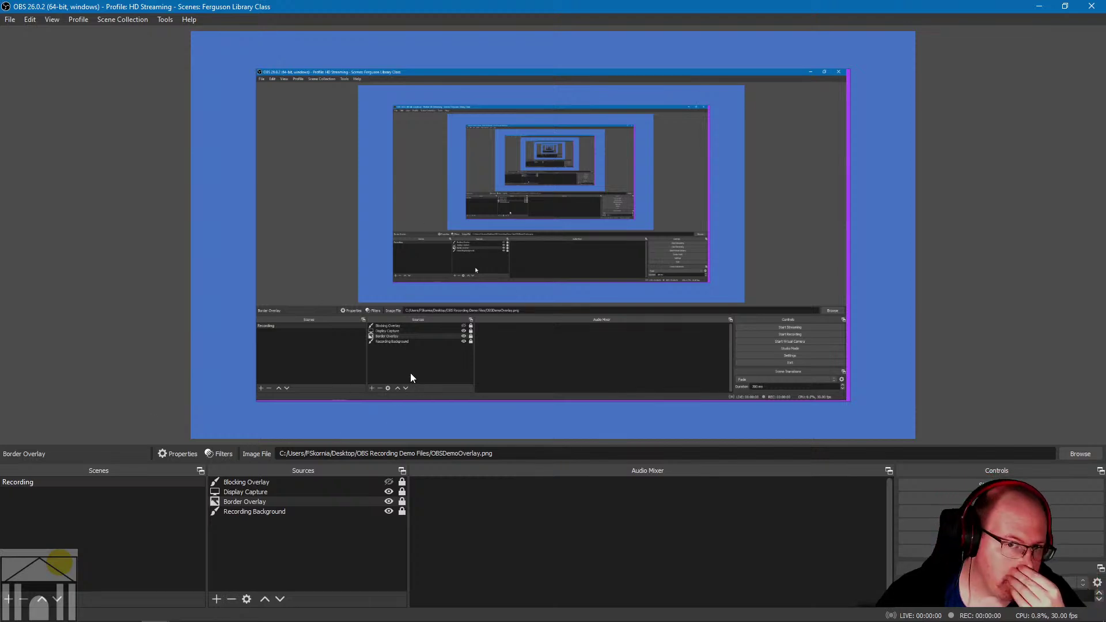
Step: Add a new Text (GDI+) source named Top Title to the Recording scene
click(216, 600)
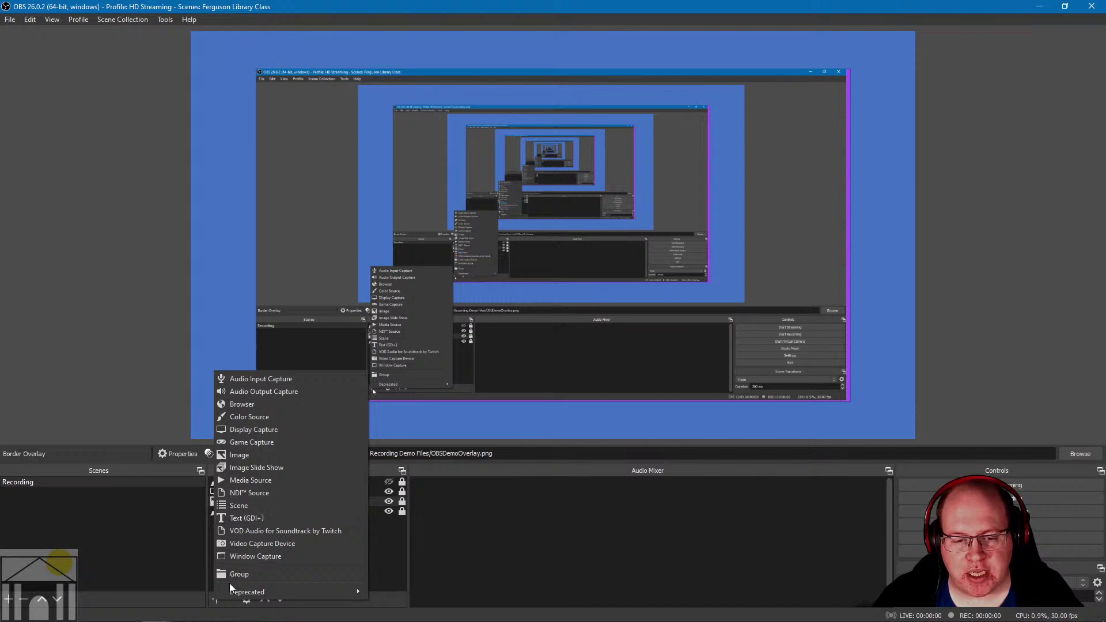
click(233, 520)
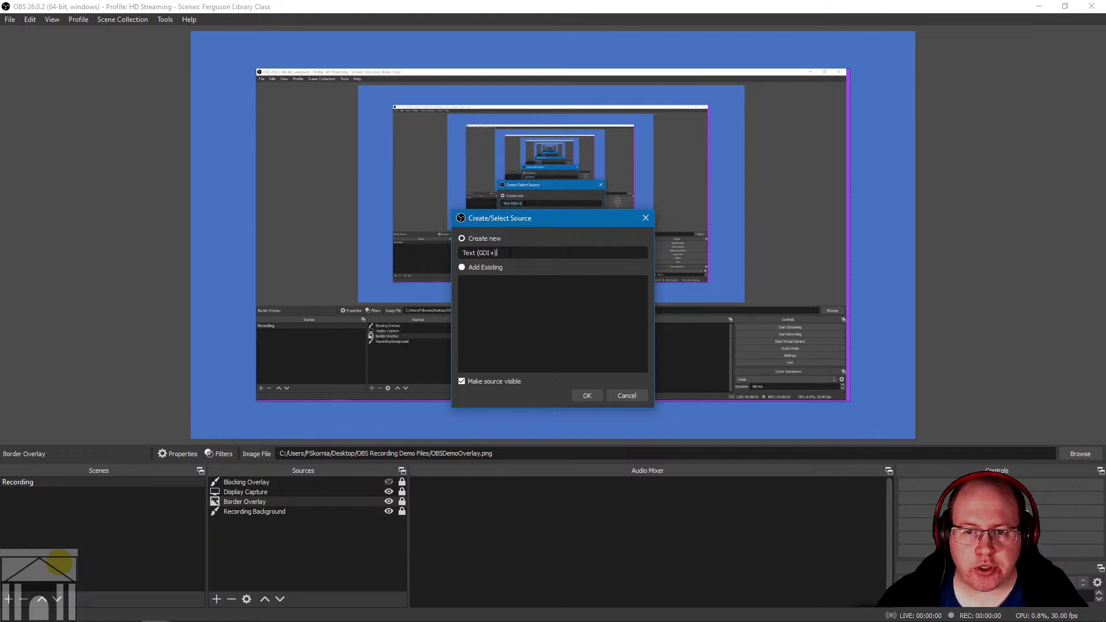
text(Top Title)
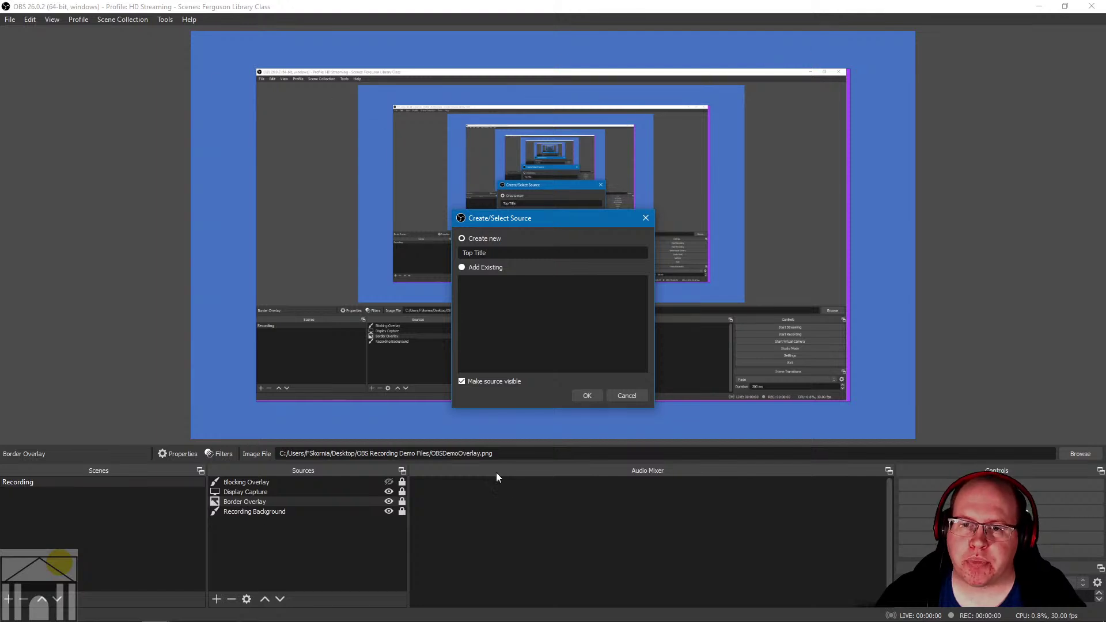
click(587, 396)
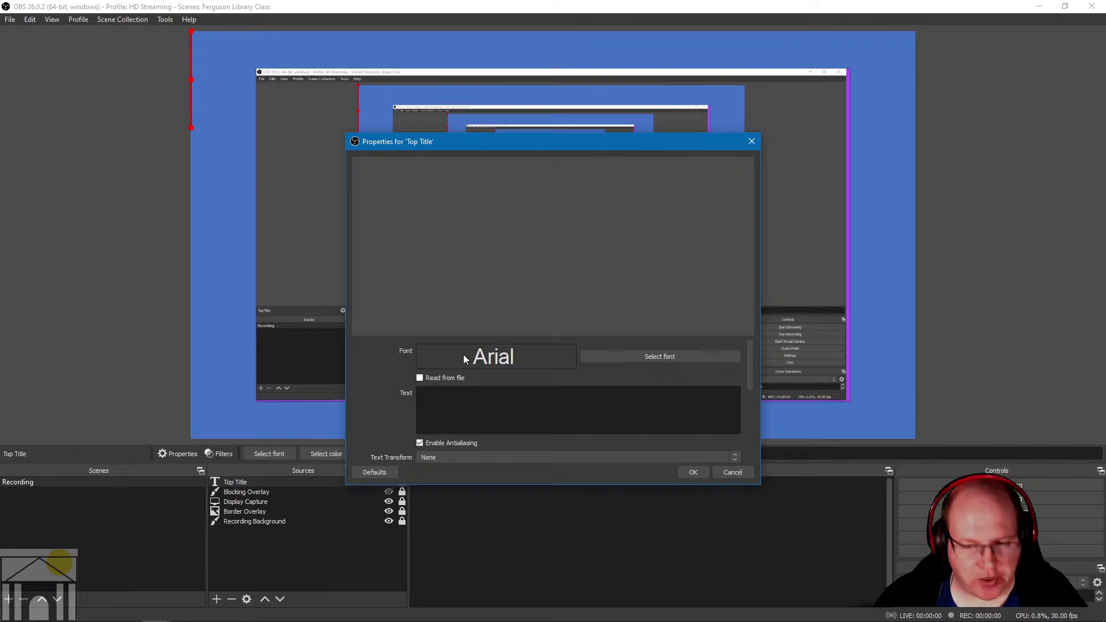
Step: Set the Top Title's font to Arial Regular and its text to "Ferguson Library Demonstration"
click(643, 356)
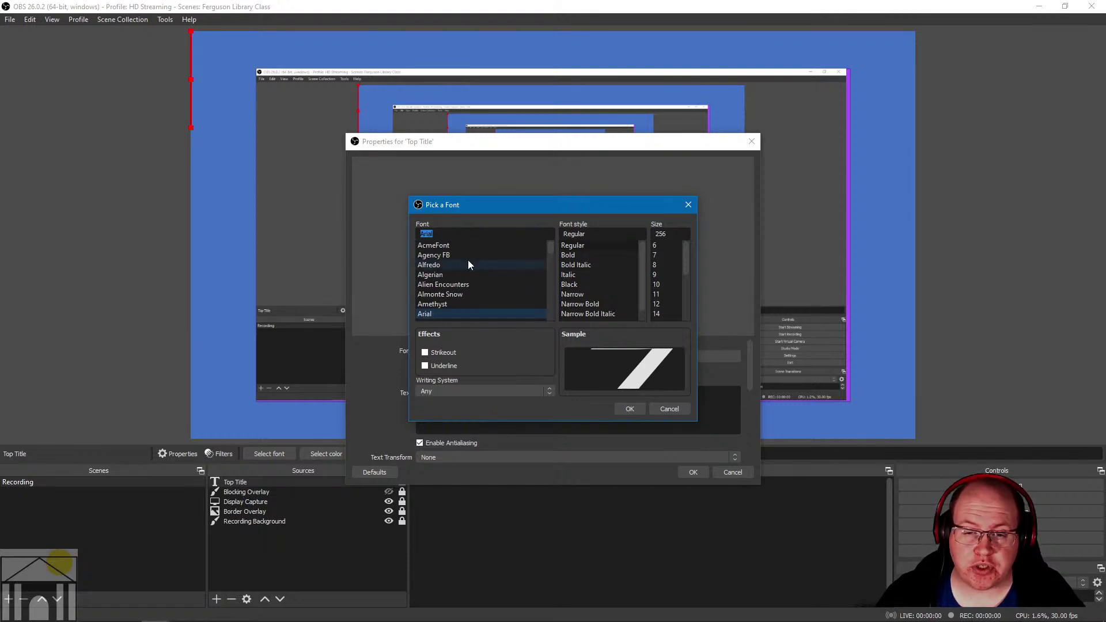
click(630, 409)
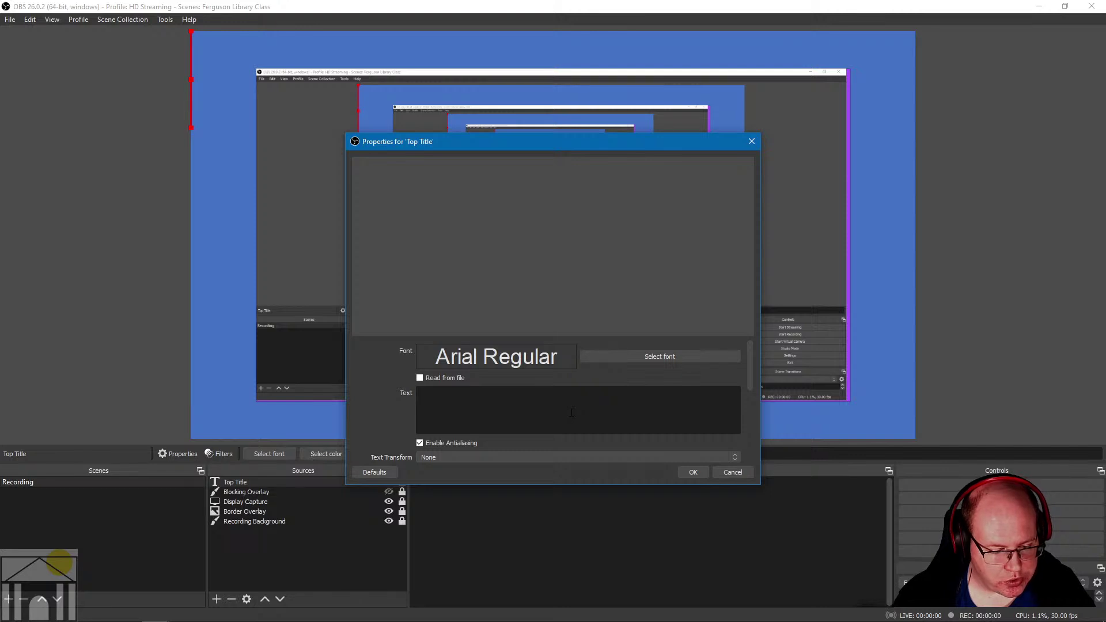
text(Fergs)
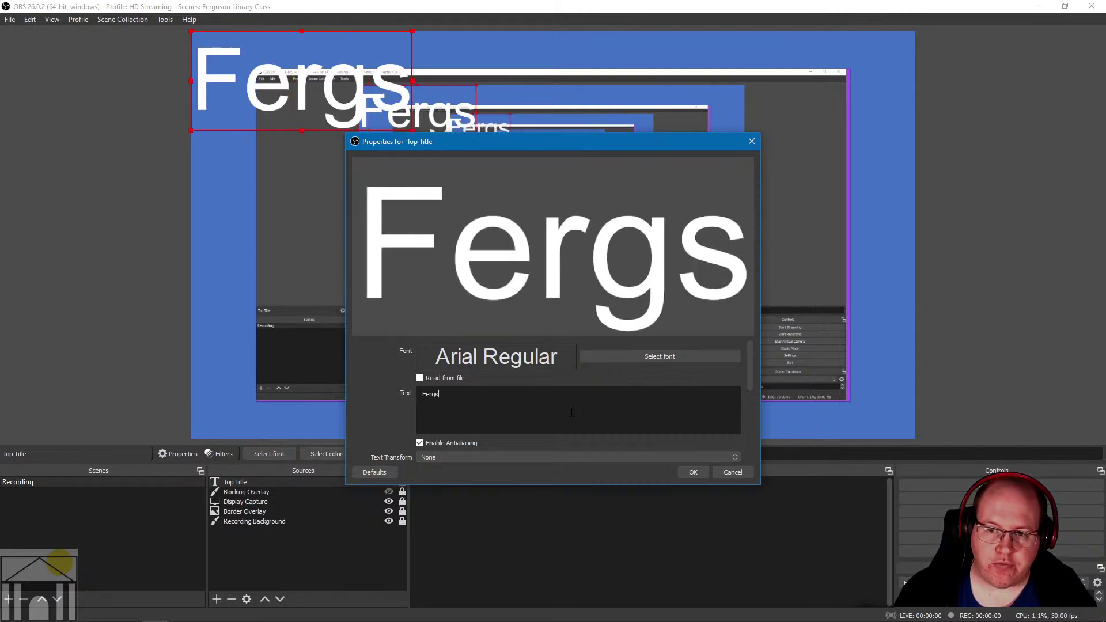
key(BackSpace)
text(uson)
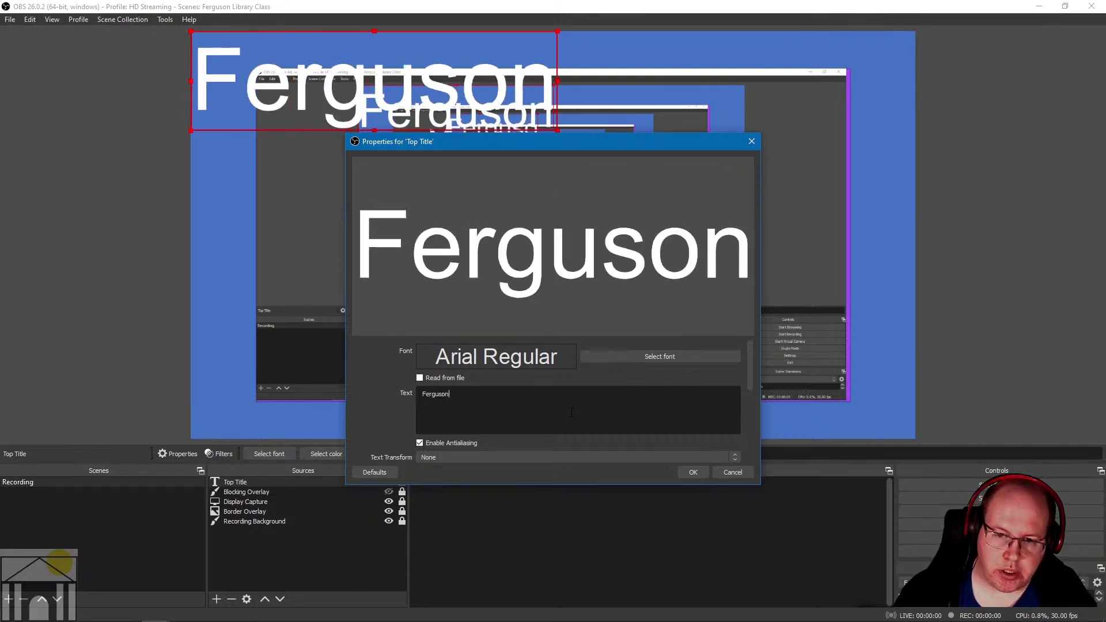
text( Library Demons)
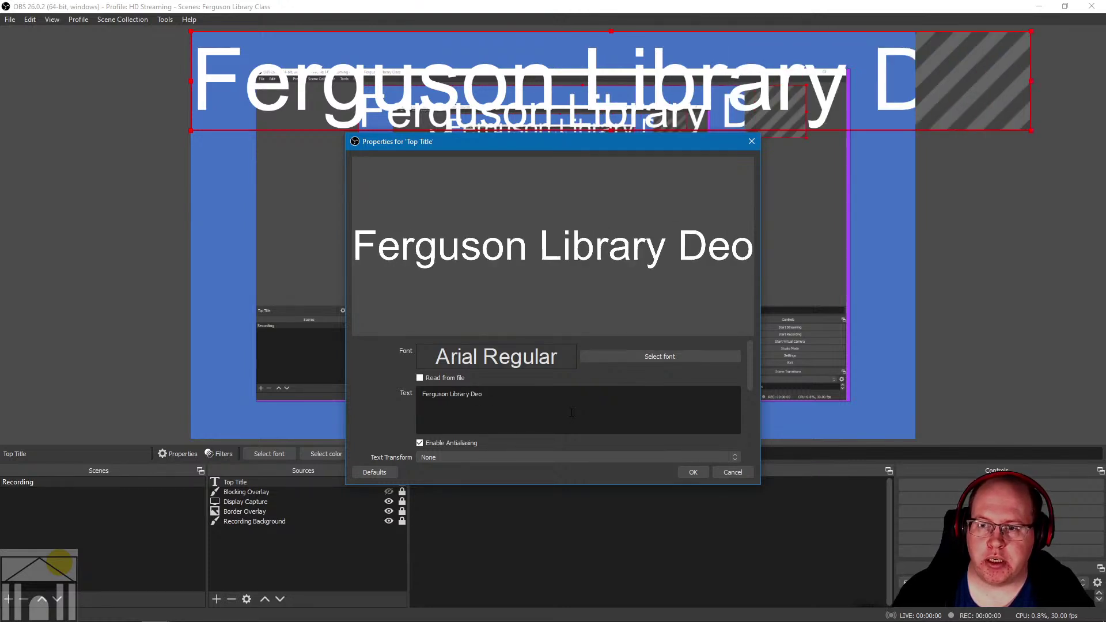
text(tration)
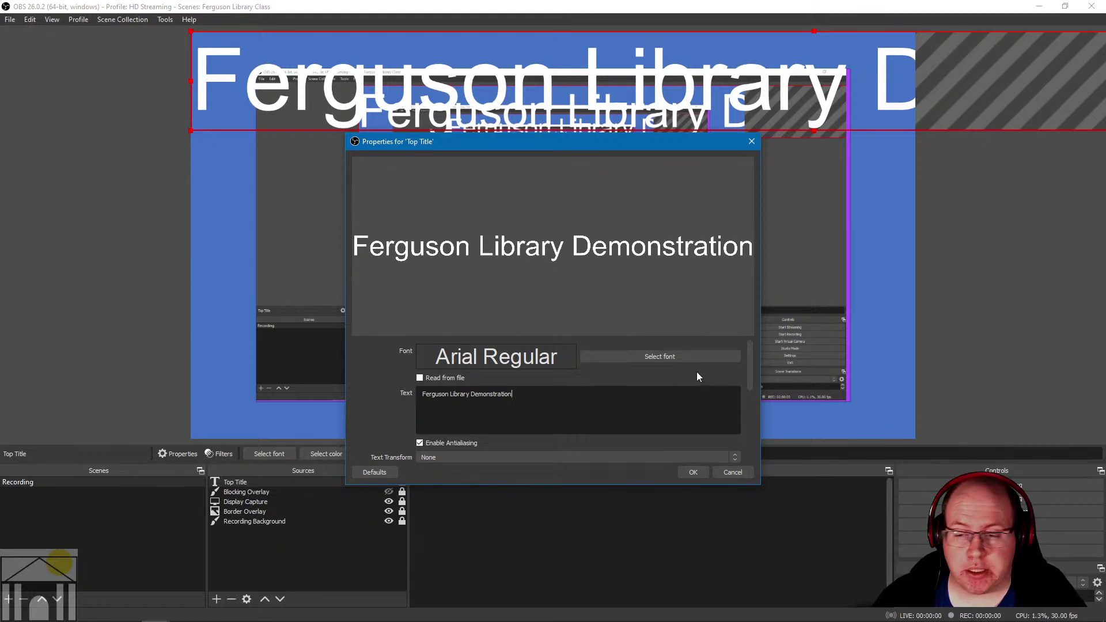
Step: Try the Uppercase, Lowercase and Start Case text transforms and vertical layout on the title, then restore None and horizontal text
scroll(749, 369, down, 1)
drag(749, 375, 755, 409)
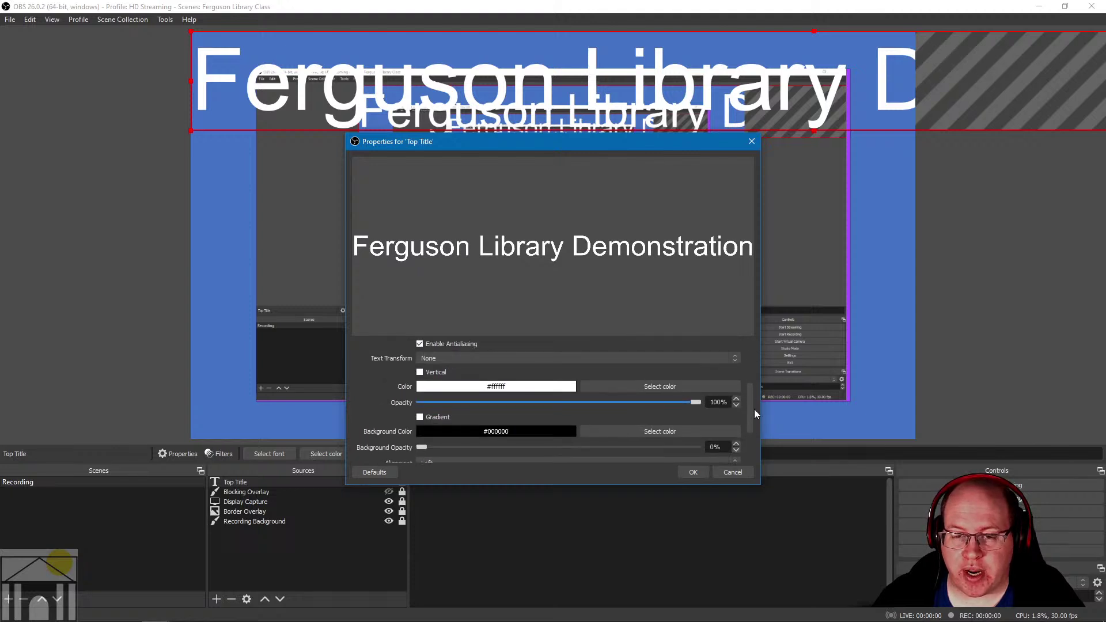
click(735, 357)
click(628, 375)
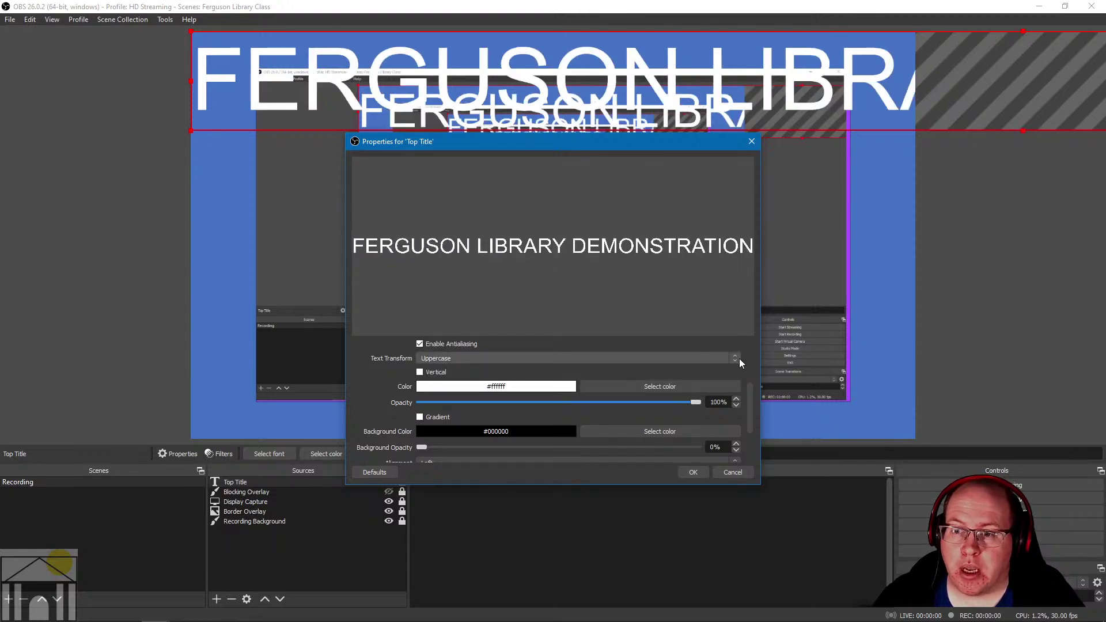
click(738, 359)
click(614, 383)
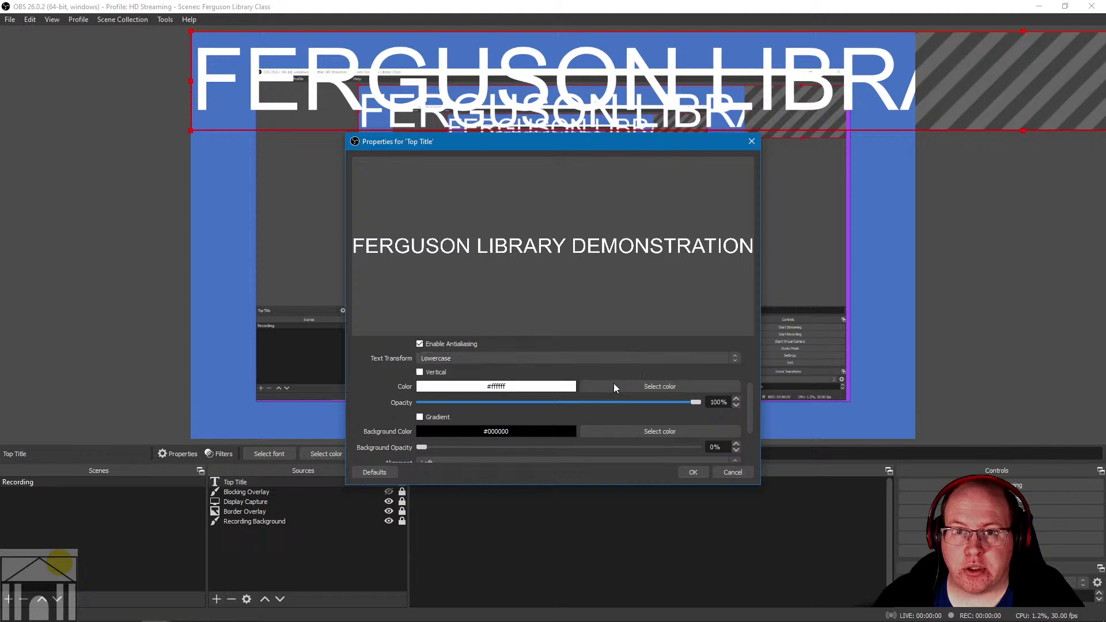
click(734, 359)
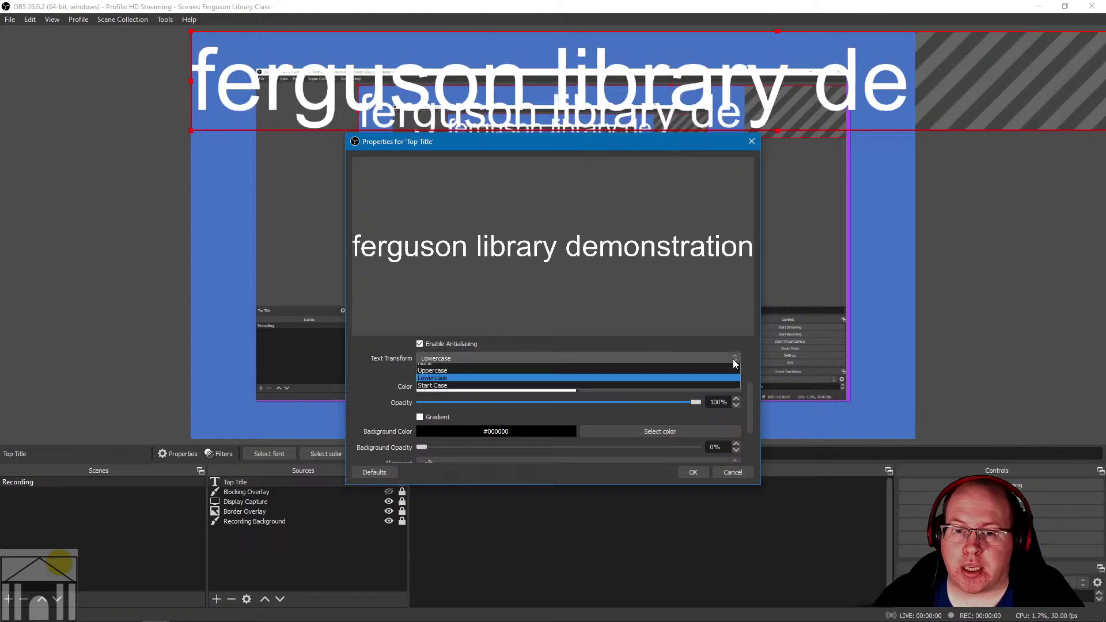
click(603, 390)
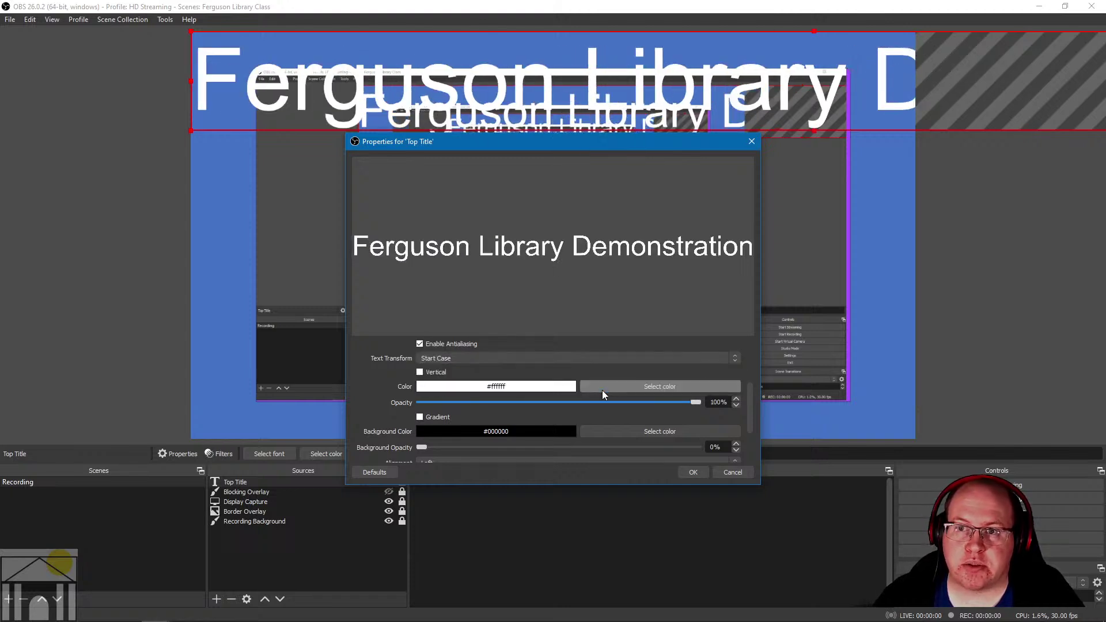
click(735, 358)
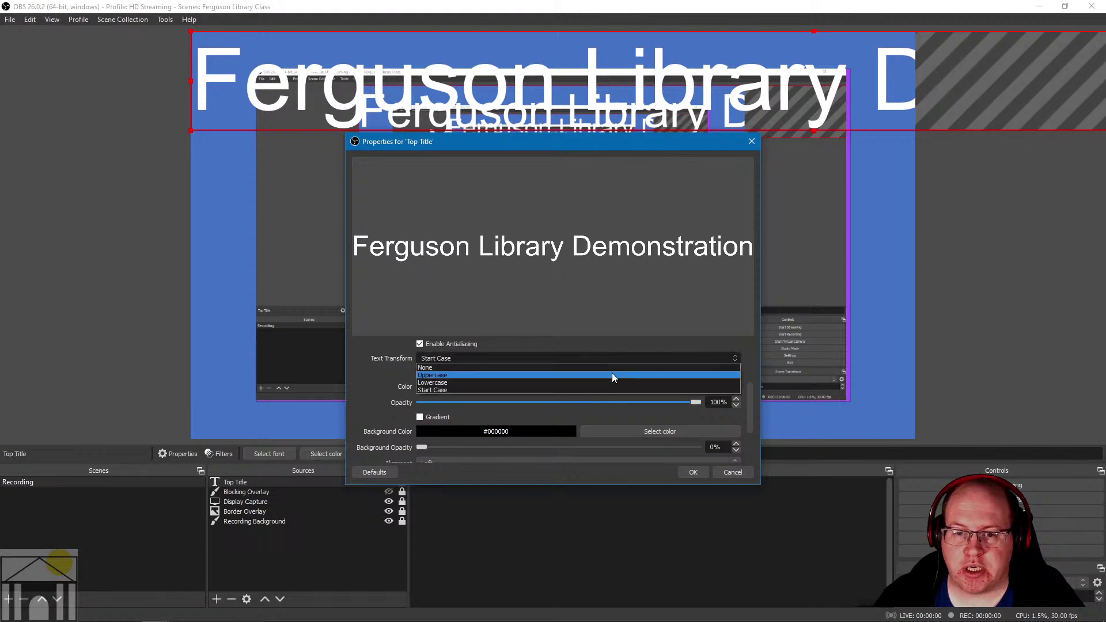
click(608, 365)
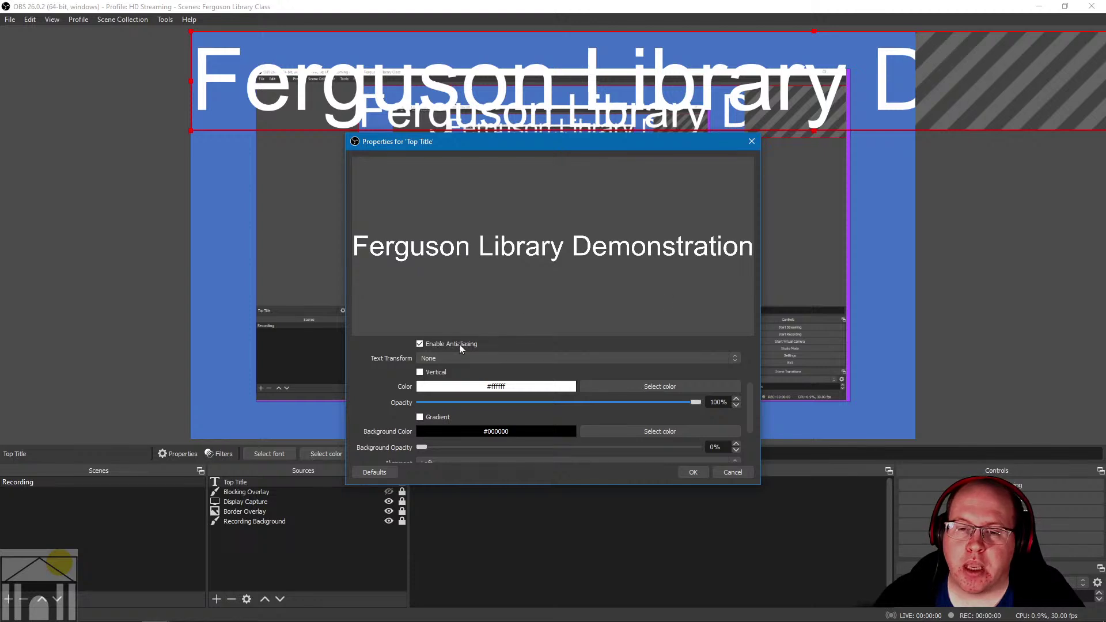
click(420, 372)
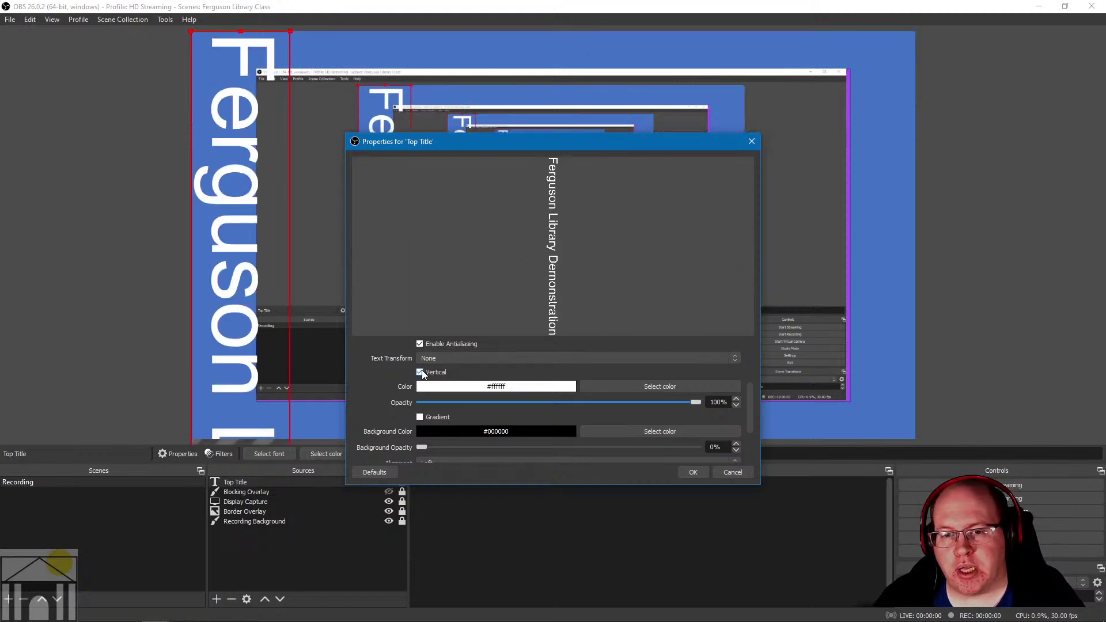
click(420, 373)
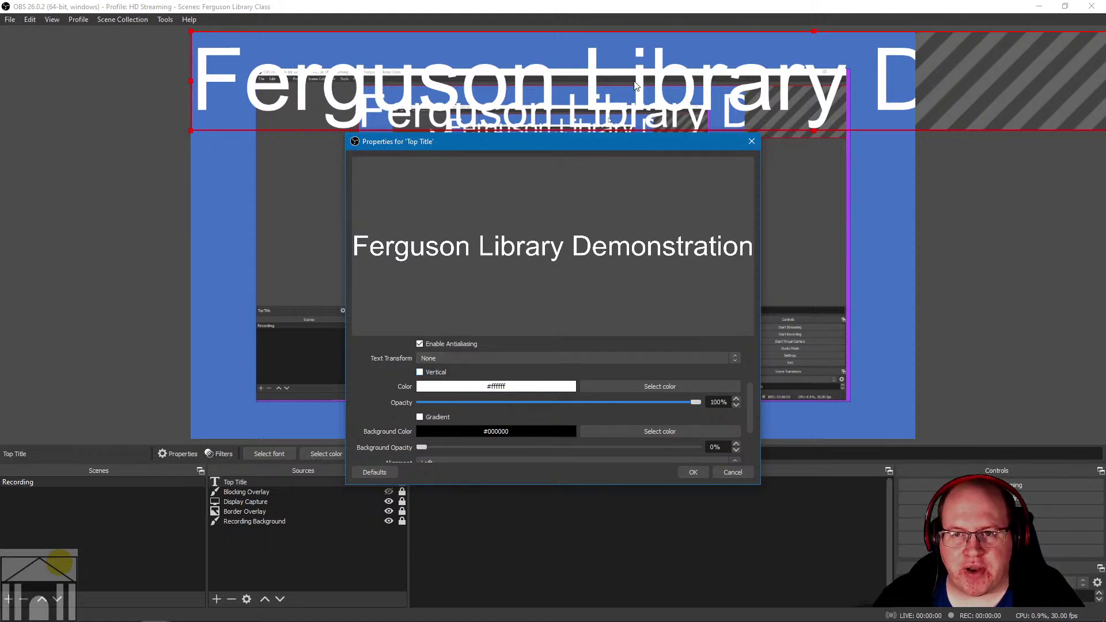
Step: Set the Top Title's text color to pale yellow (#ffff7f) and keep its opacity at 100%
click(630, 386)
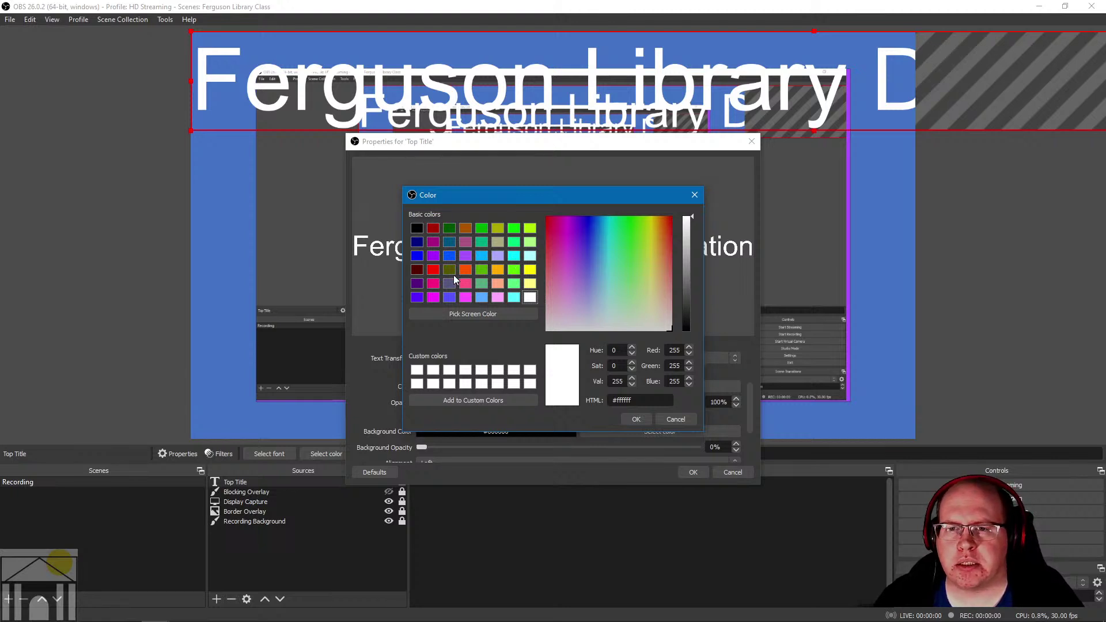
click(432, 240)
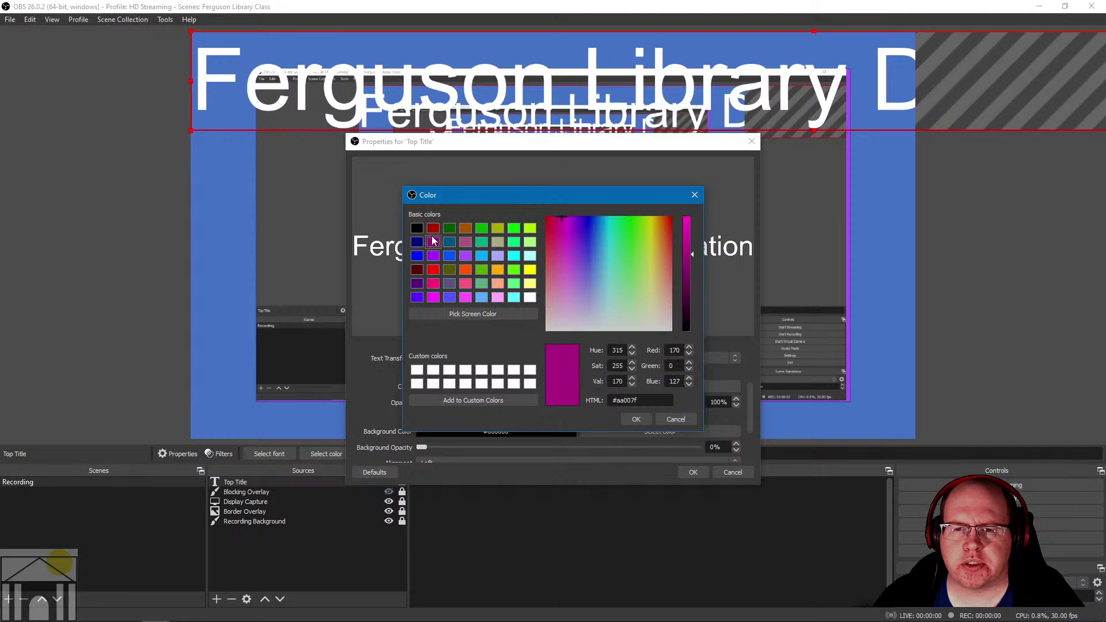
click(530, 286)
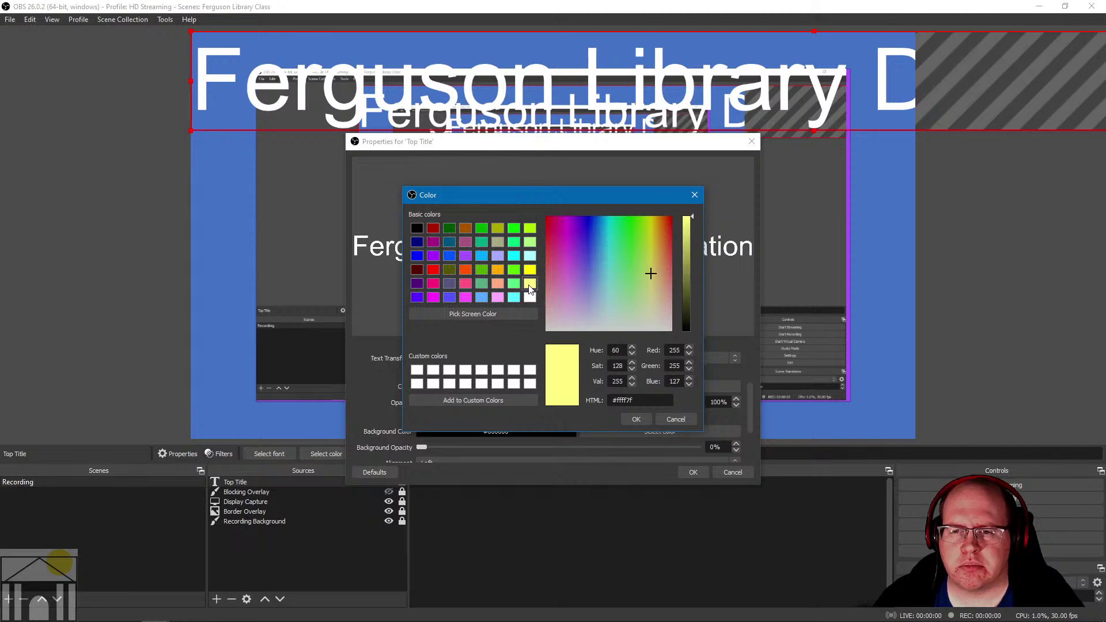
click(638, 421)
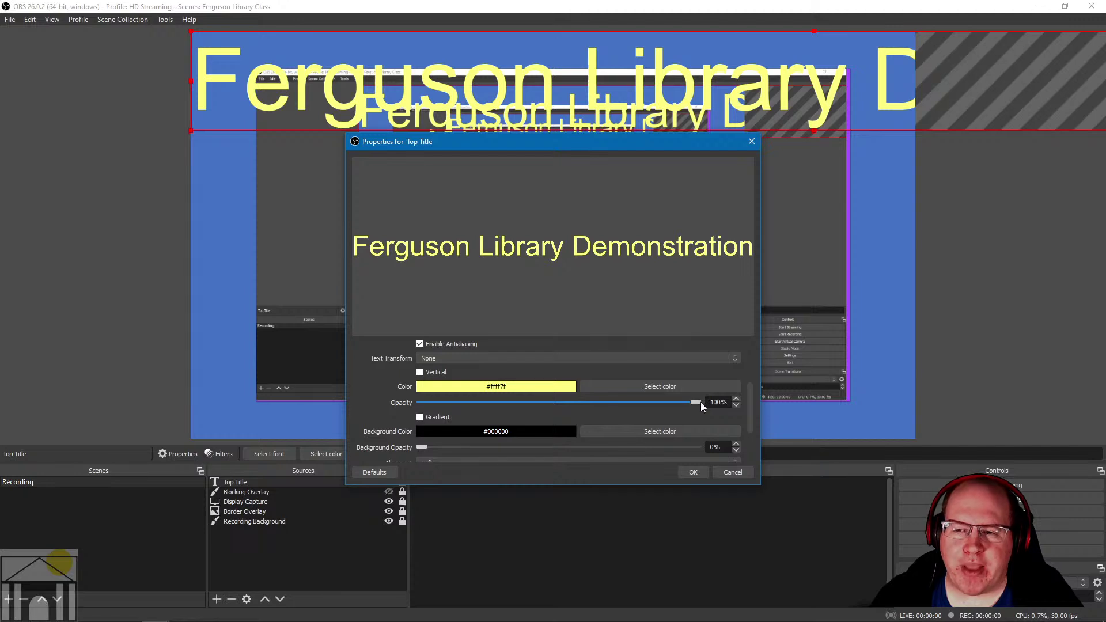
mouse_move(698, 402)
mouse_down()
mouse_move(524, 392)
mouse_move(620, 390)
mouse_move(555, 396)
mouse_move(567, 386)
mouse_move(544, 397)
mouse_move(461, 393)
mouse_move(700, 409)
mouse_up()
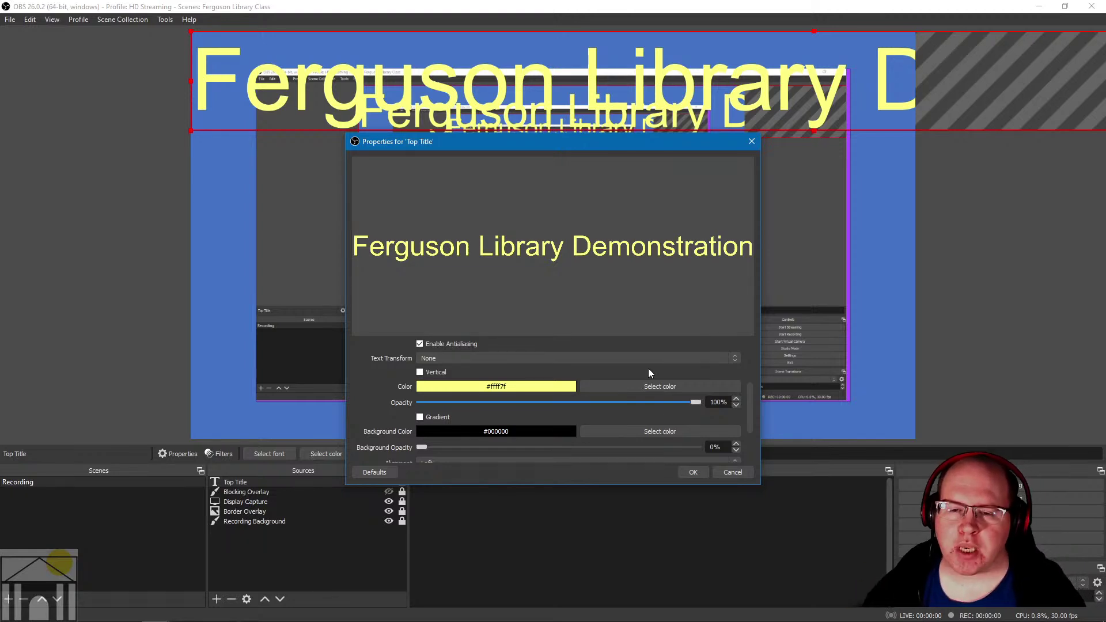
scroll(582, 368, down, 1)
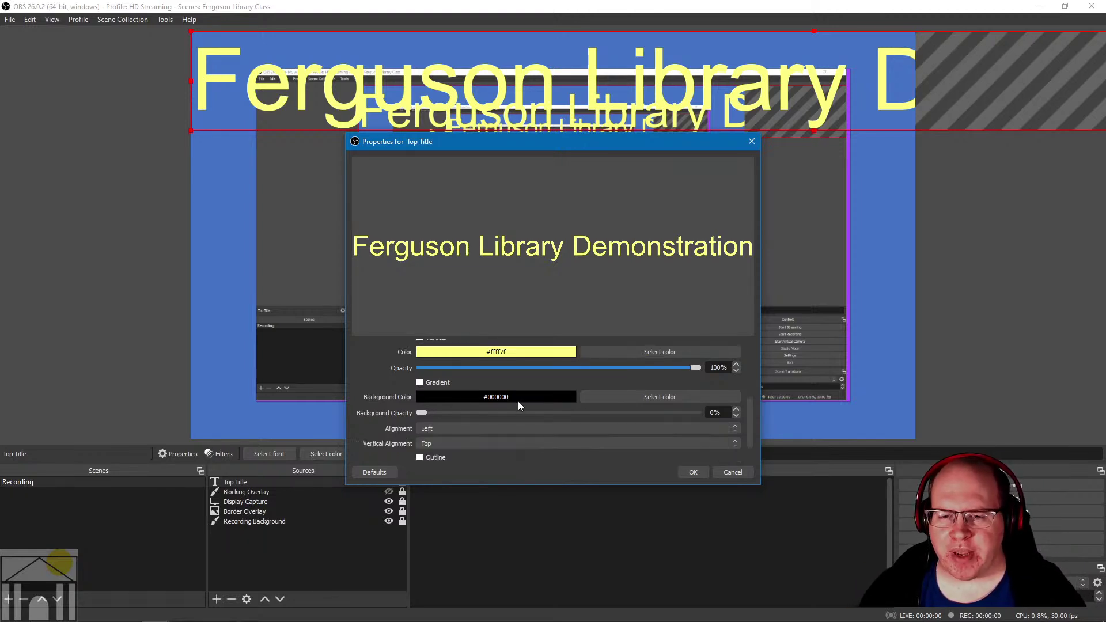
Step: Try Center alignment on the Top Title text, then restore Left alignment
click(731, 429)
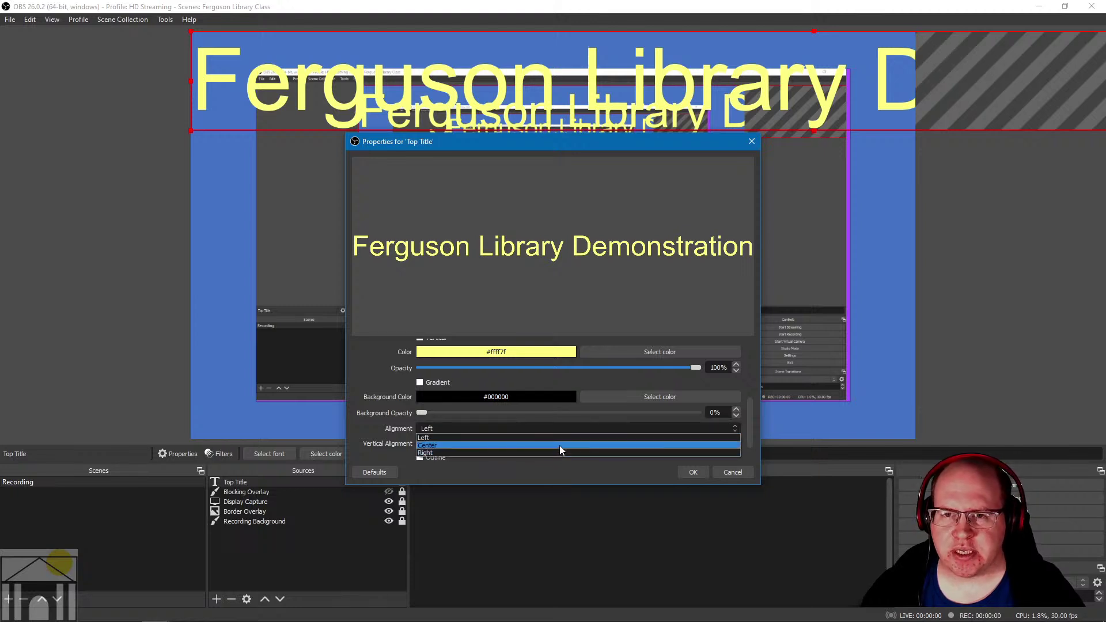
click(559, 445)
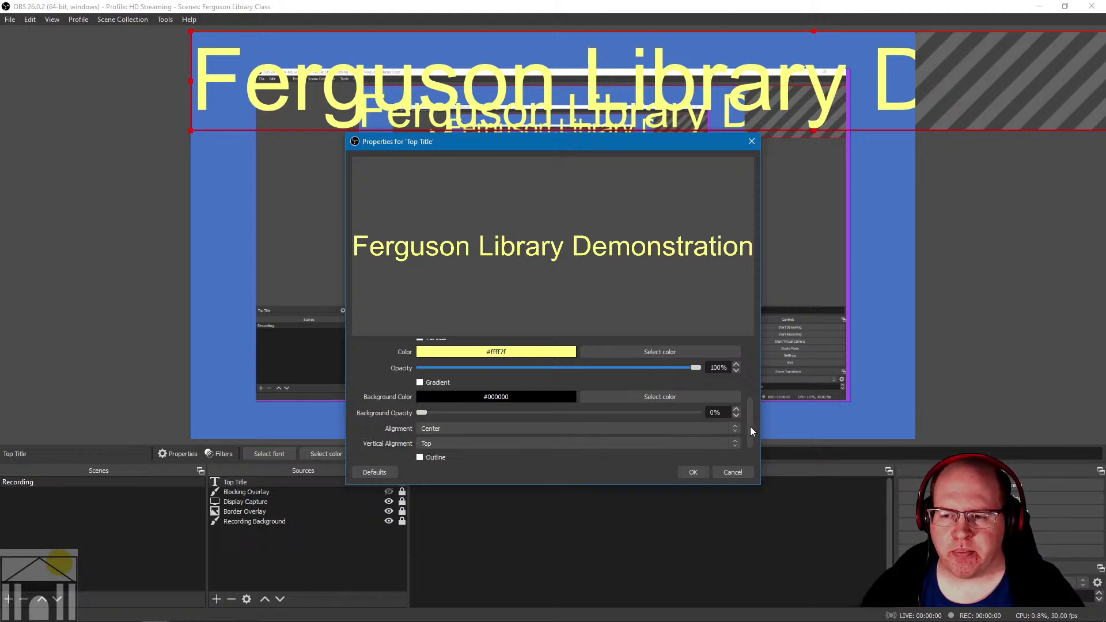
click(734, 426)
click(662, 437)
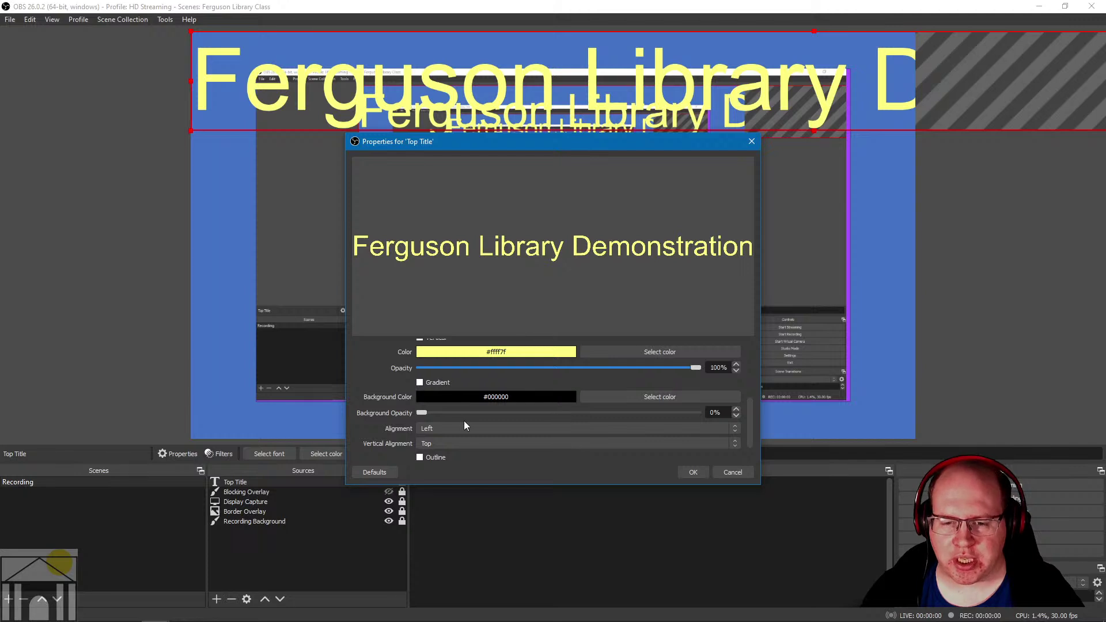
Step: Change the Top Title's font to Times New Roman Regular and accept its properties
scroll(464, 426, down, 1)
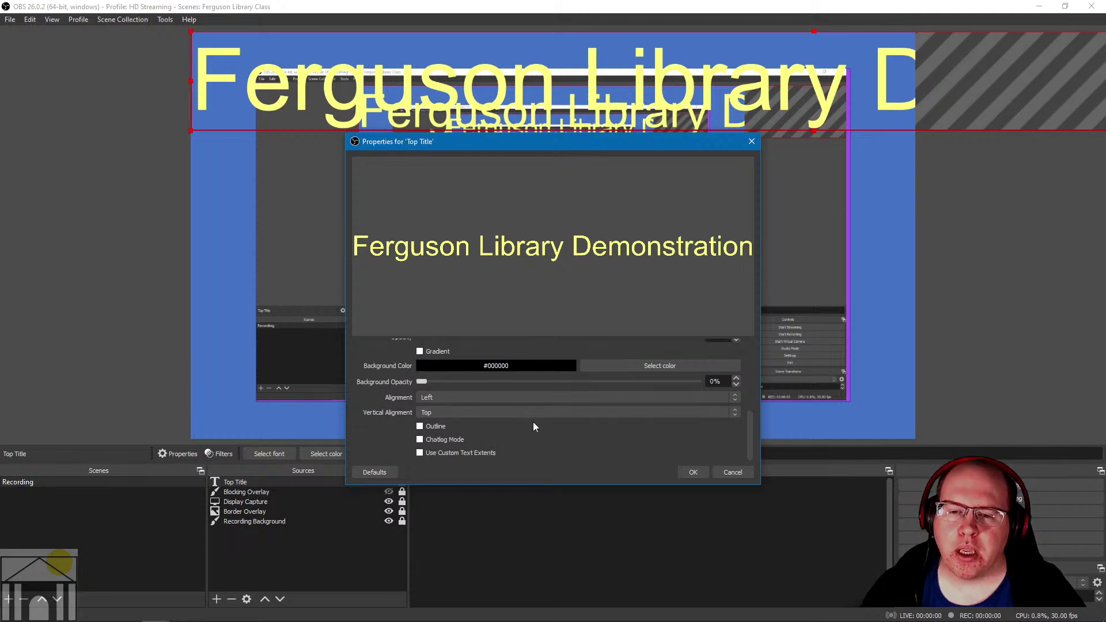
scroll(529, 438, up, 1)
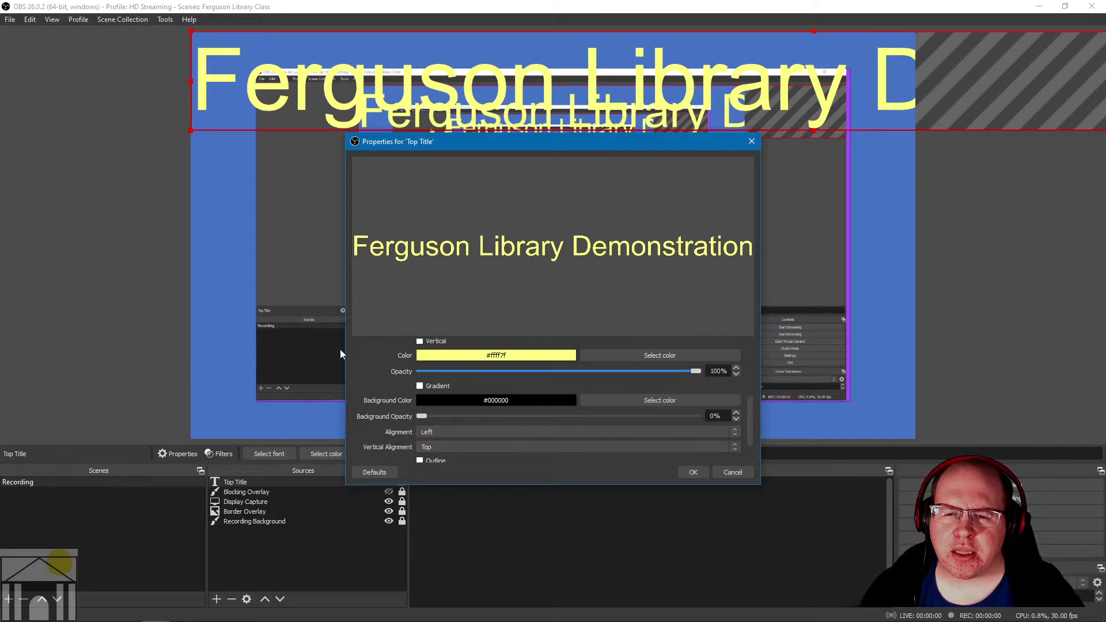
scroll(646, 362, up, 4)
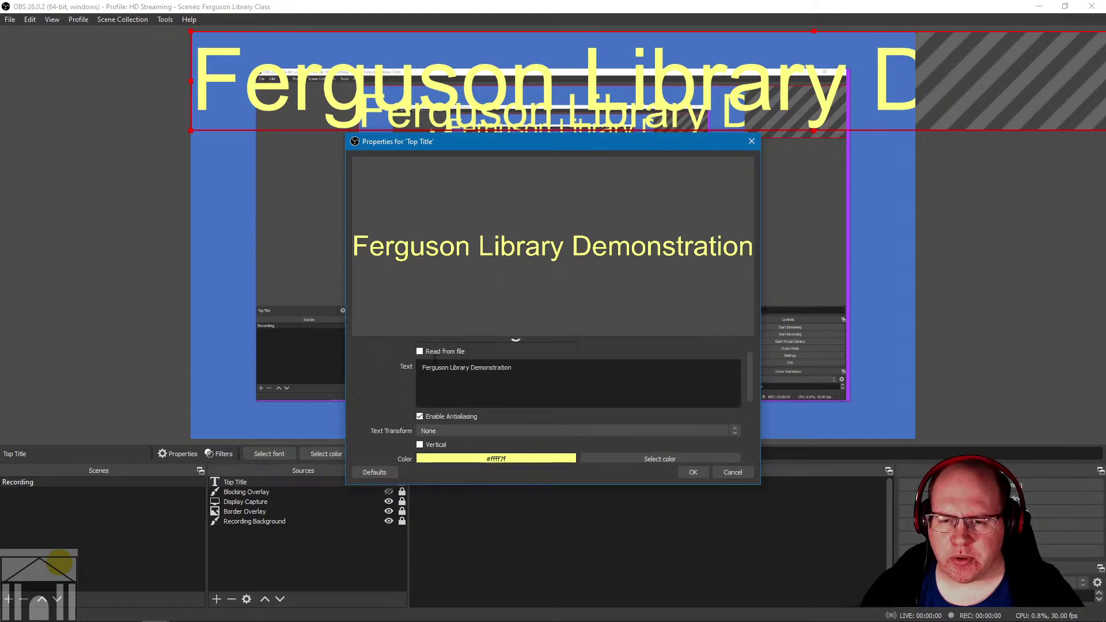
click(656, 358)
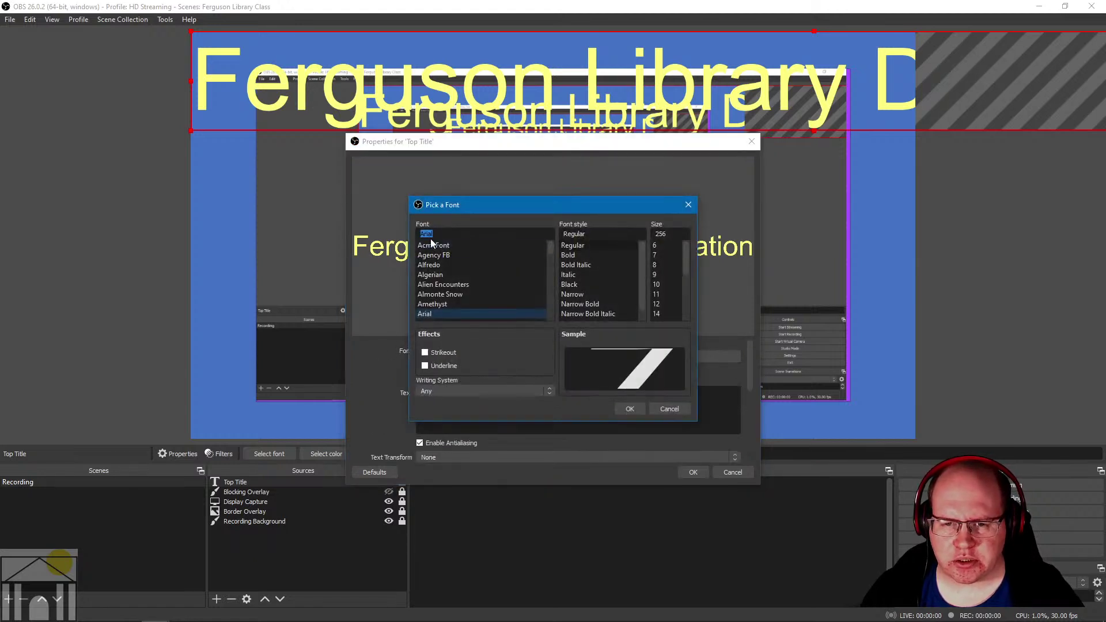
drag(551, 254, 543, 319)
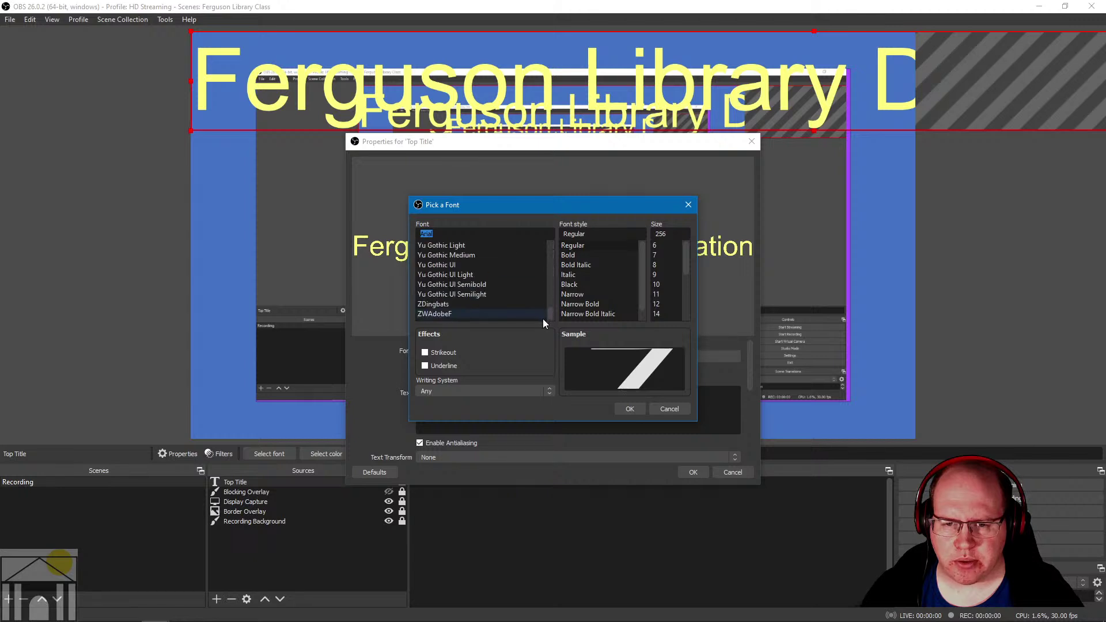
scroll(447, 265, up, 3)
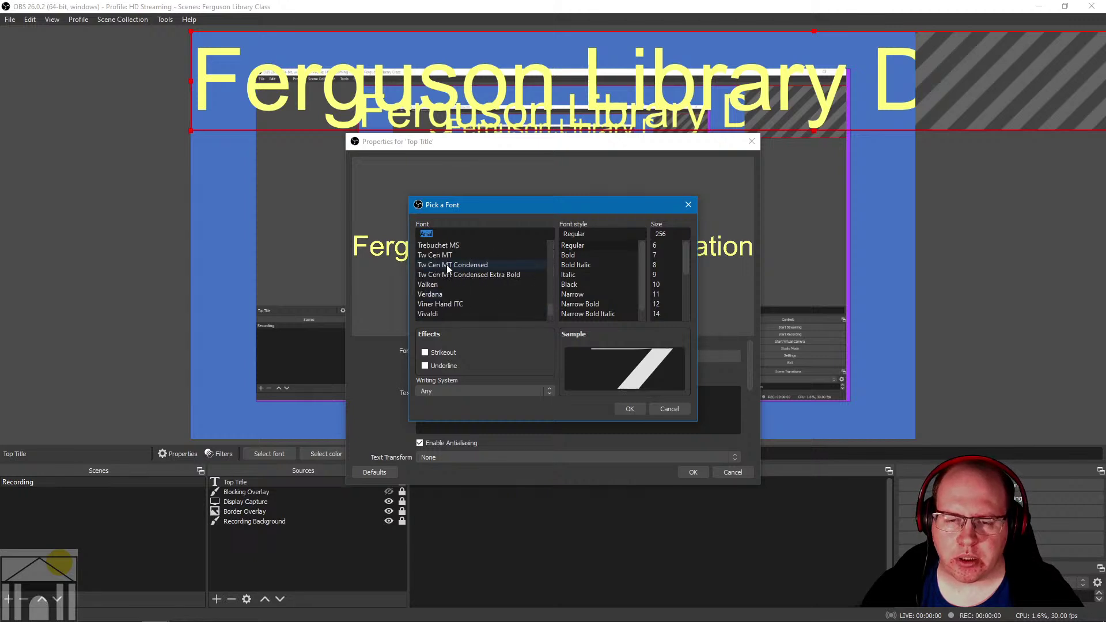
click(452, 285)
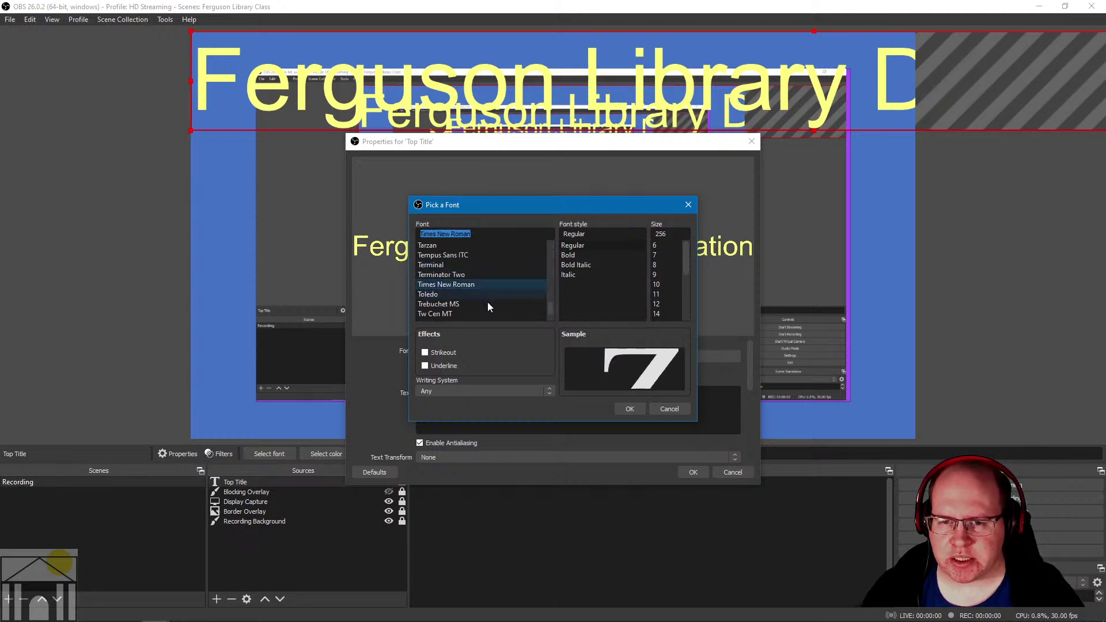
click(630, 409)
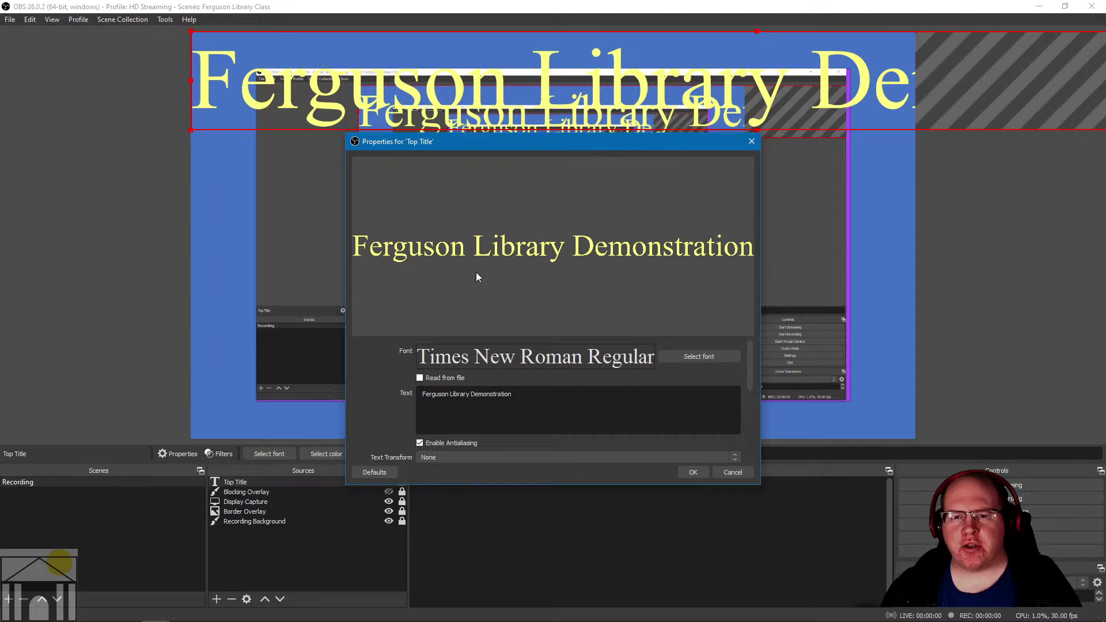
click(692, 472)
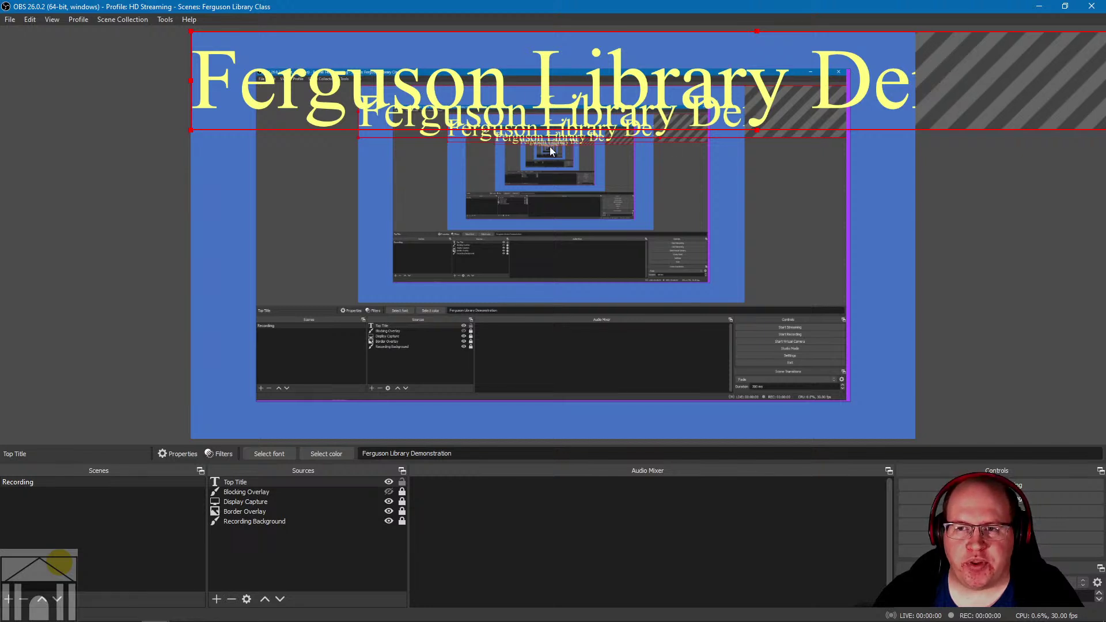
right_click(432, 60)
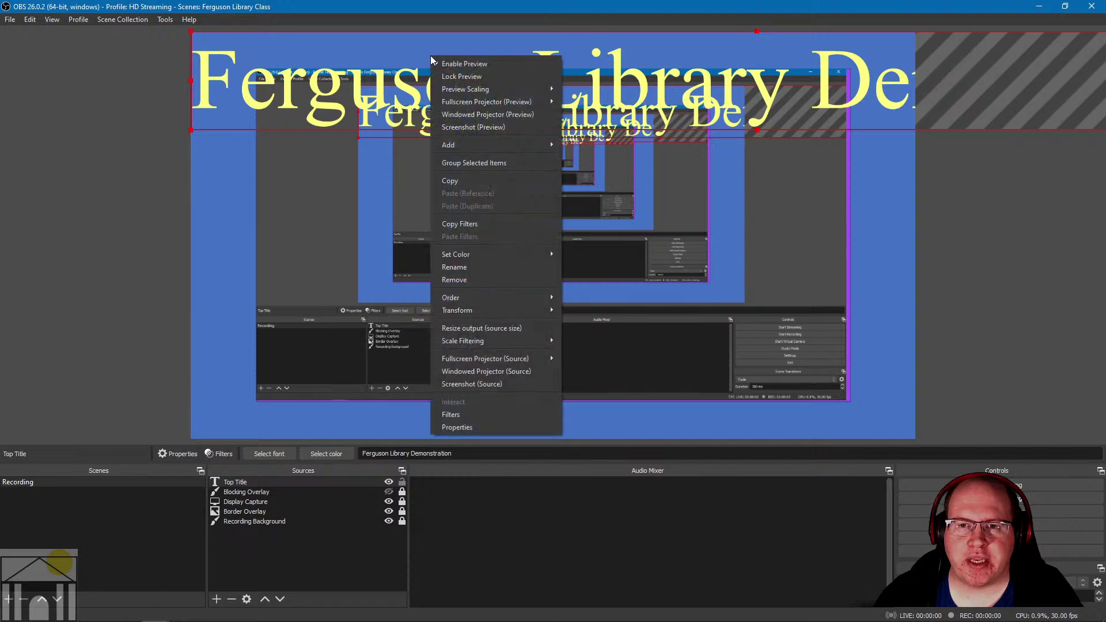
click(283, 74)
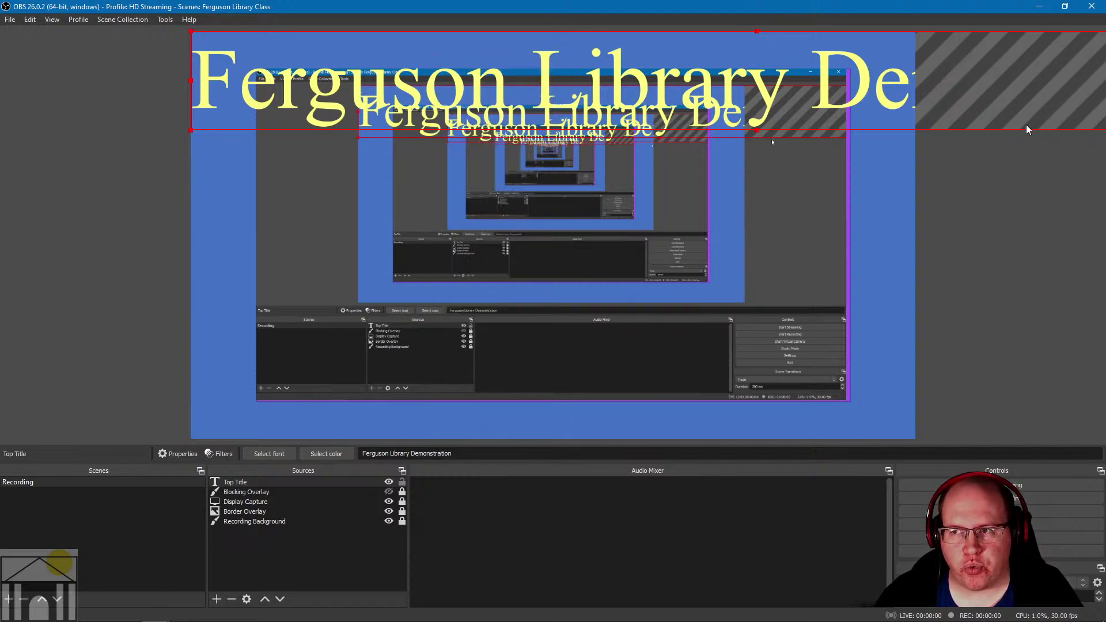
click(315, 230)
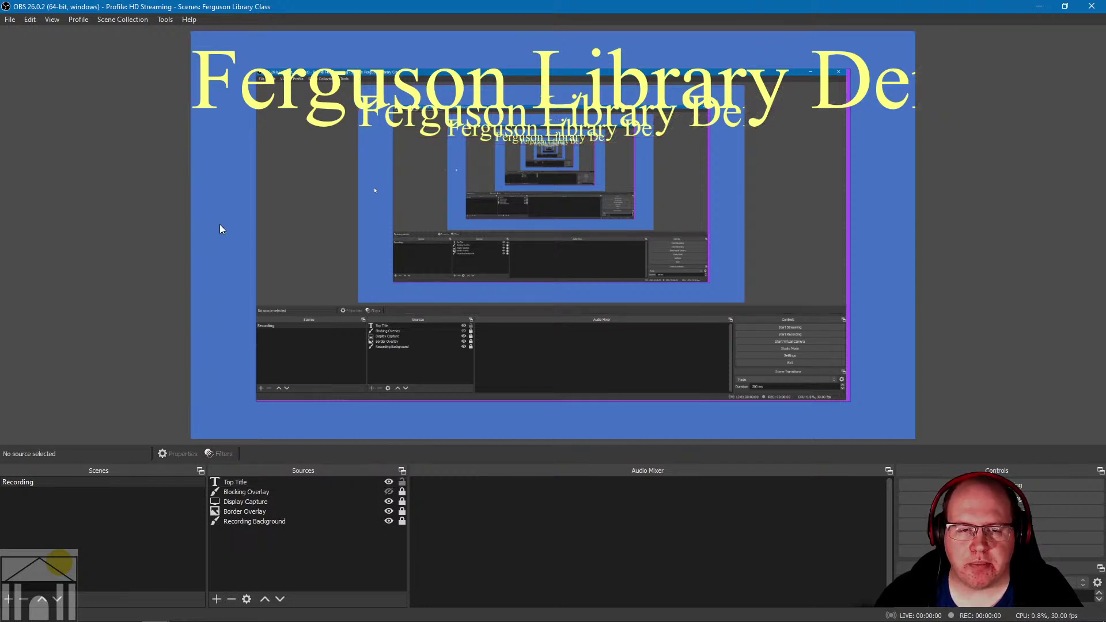
Step: Fit the Top Title to the screen, then shrink its bounding box to the blue band above the display capture
click(216, 44)
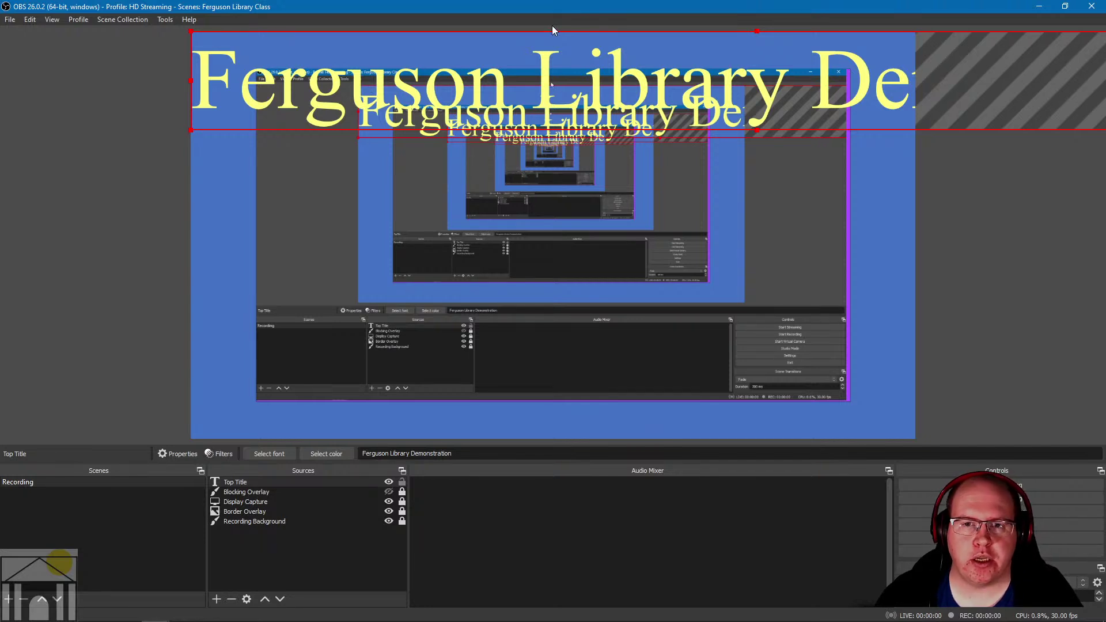
right_click(421, 67)
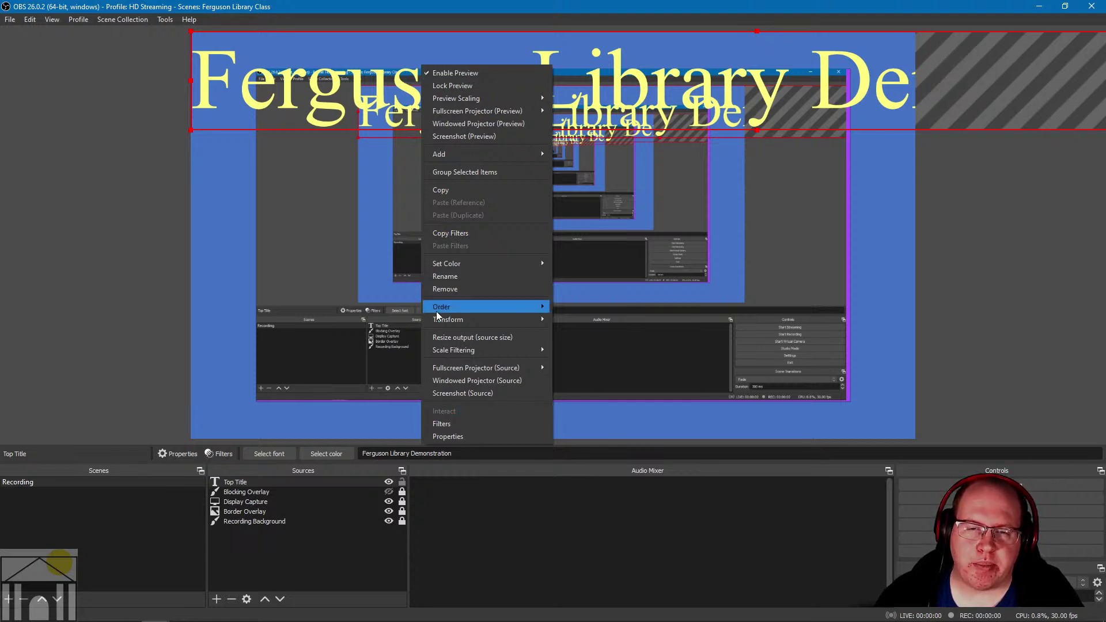
mouse_move(437, 312)
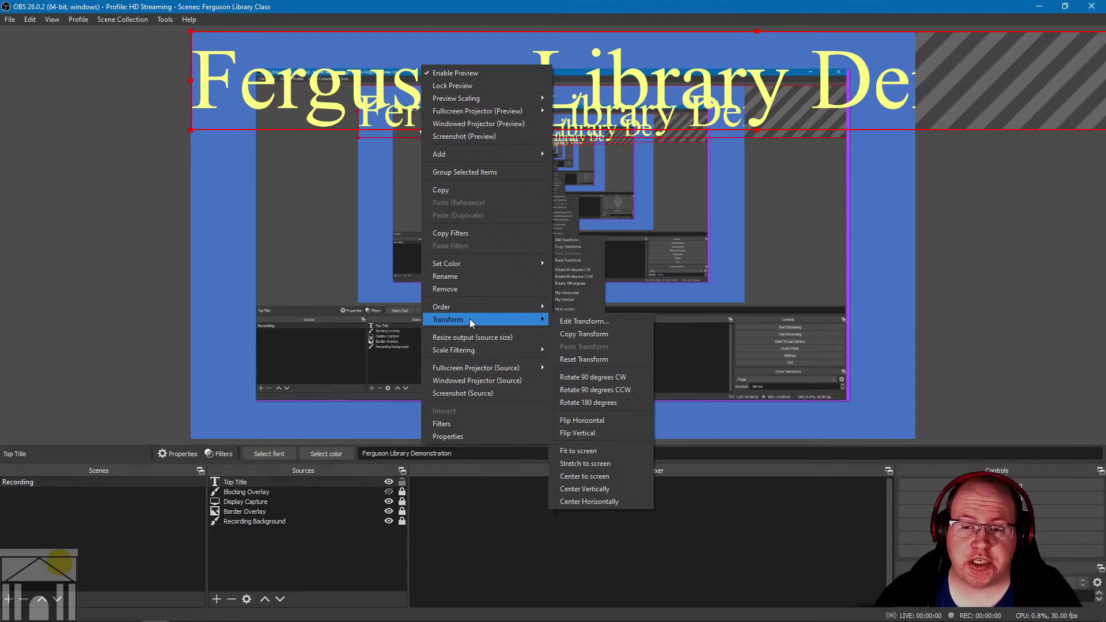
click(578, 455)
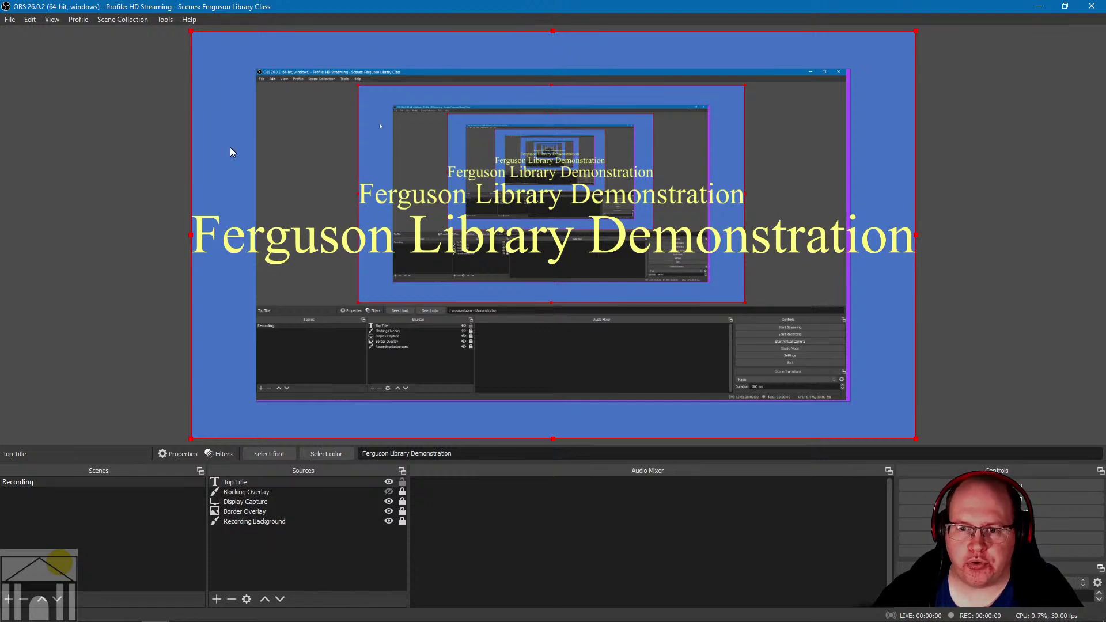
drag(552, 439, 545, 70)
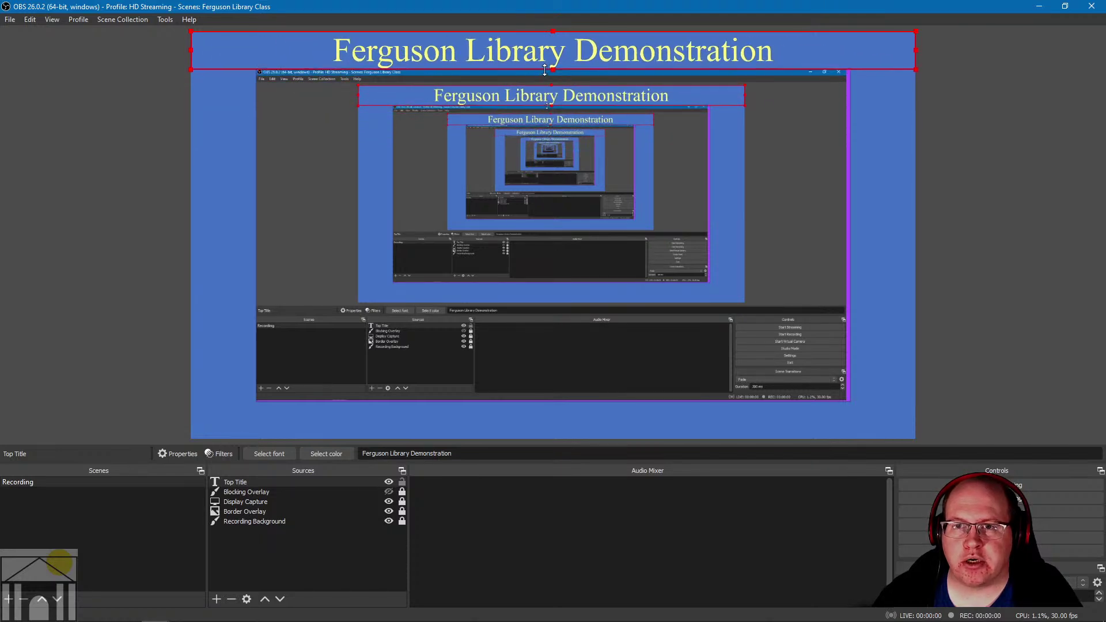
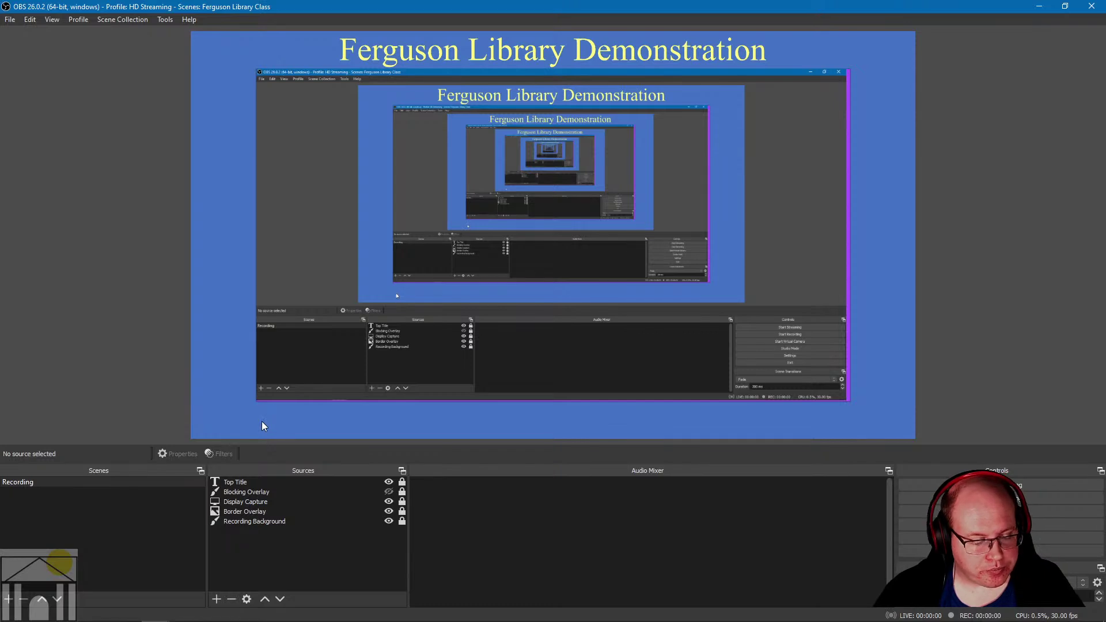
Step: Add a new Text (GDI+) source named Update Text to the Recording scene
click(216, 599)
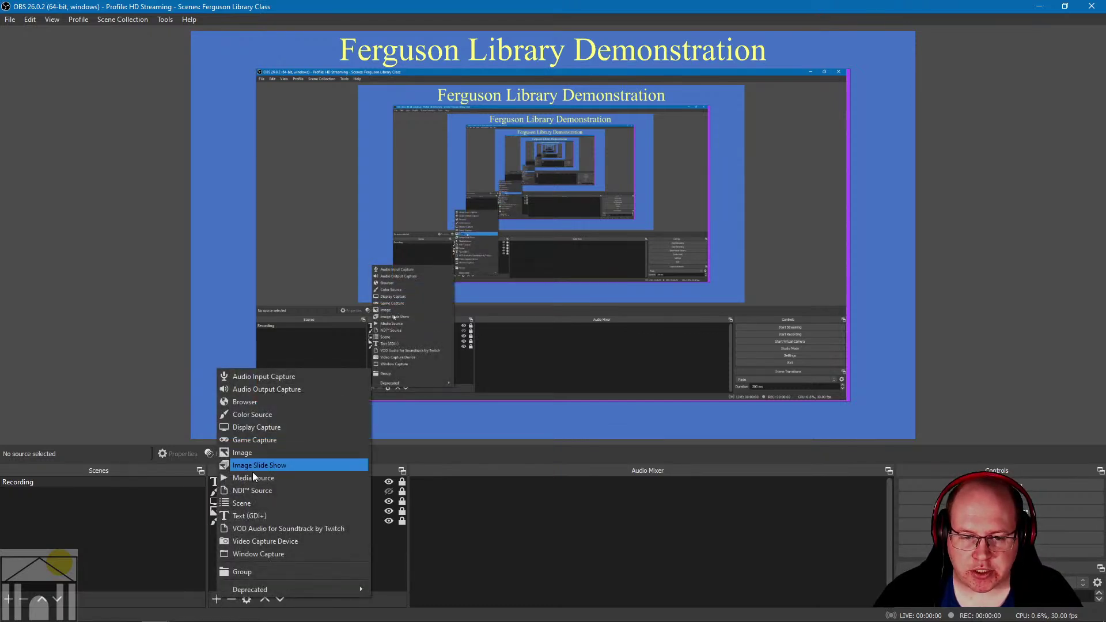
click(246, 516)
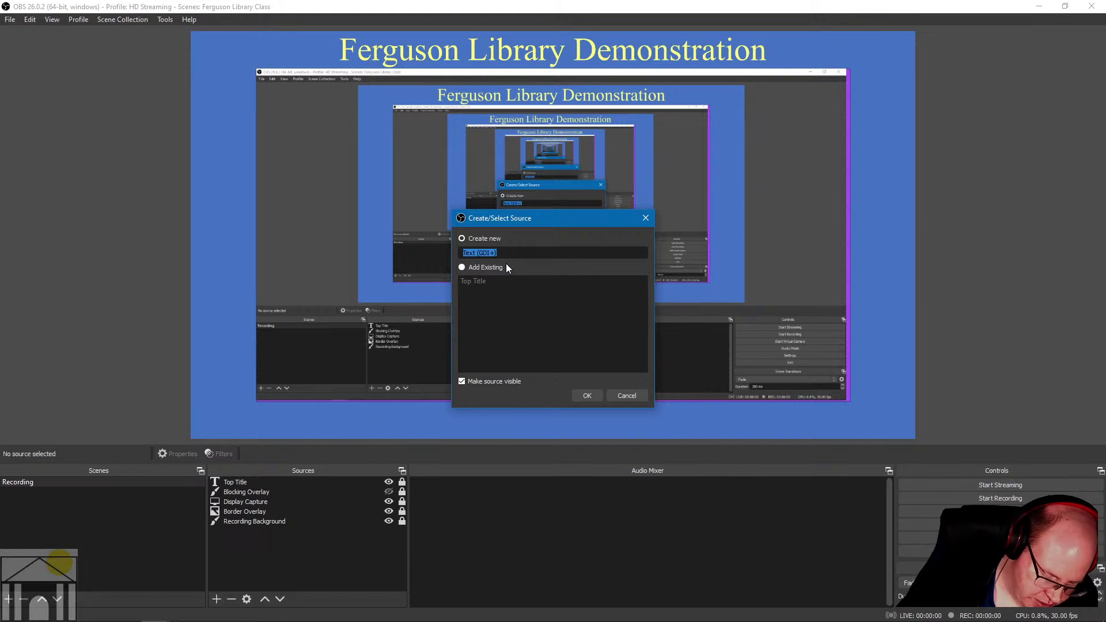
text(Update Text)
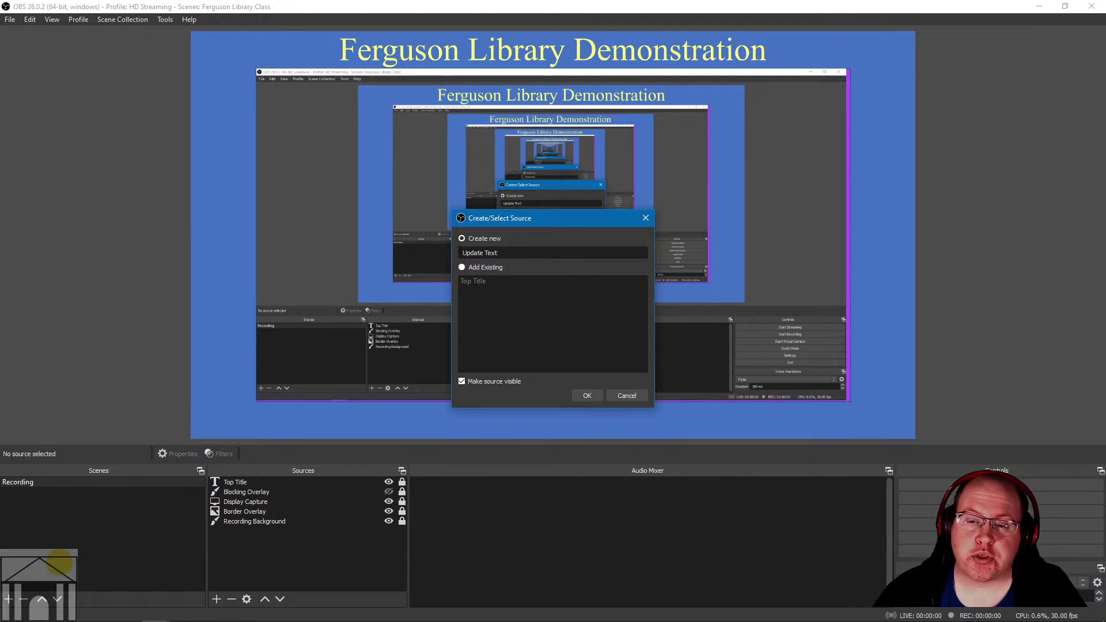
click(593, 395)
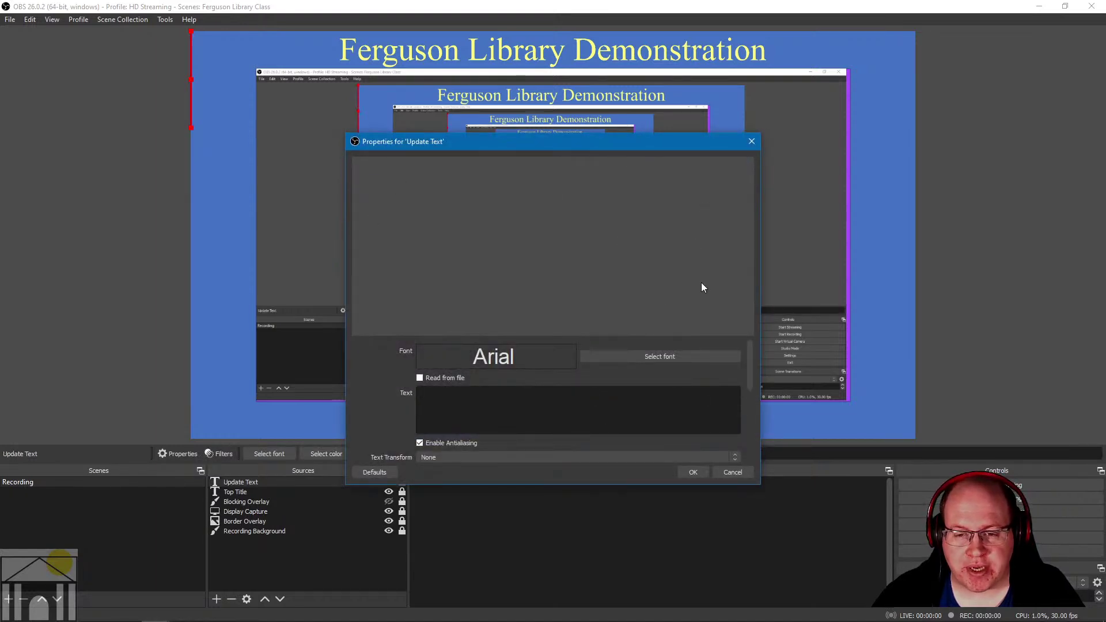
Step: Set the Update Text source's font to Times New Roman Regular
click(644, 355)
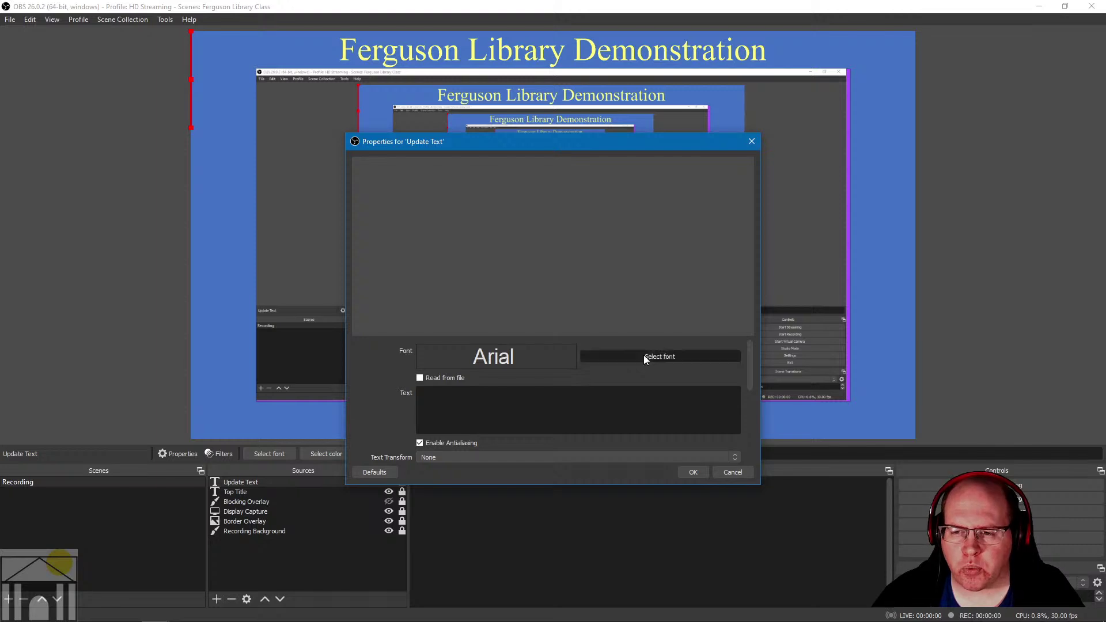
drag(554, 250, 514, 288)
scroll(514, 288, up, 3)
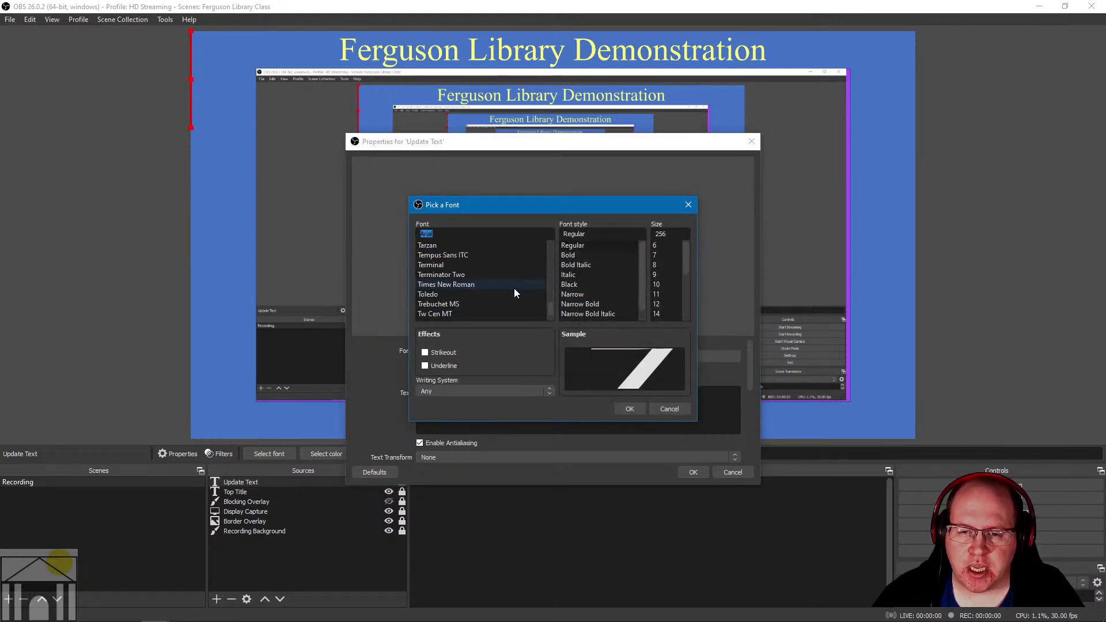
click(493, 285)
click(631, 409)
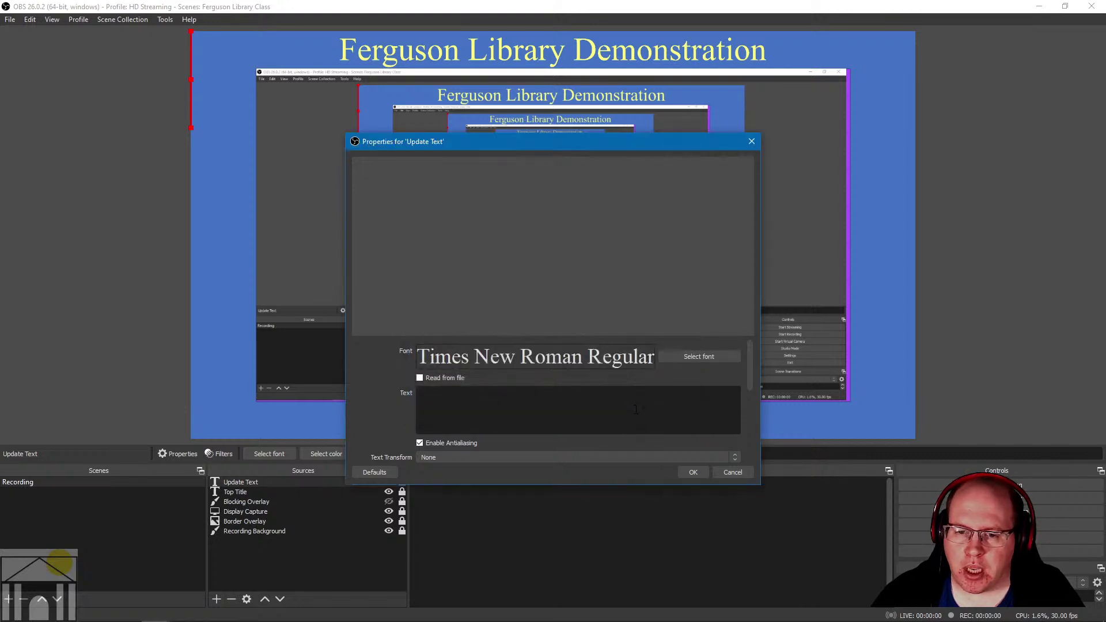
Step: Make Update Text read from a file, using OBSSampleTextFile.txt in the desktop's OBS Recording Demo Files folder
click(433, 392)
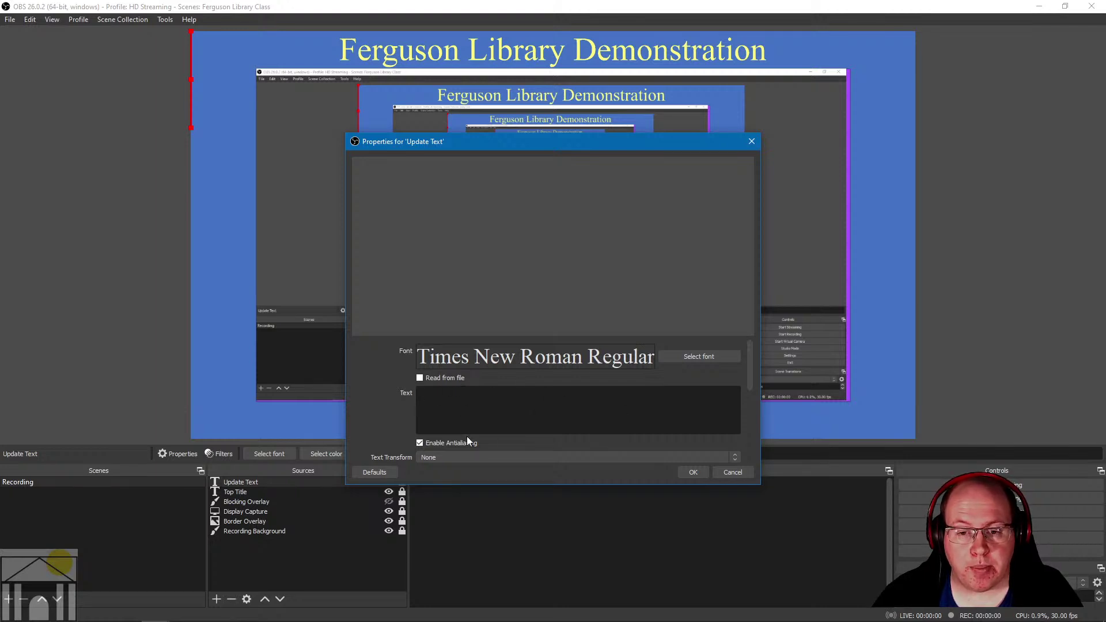
click(420, 379)
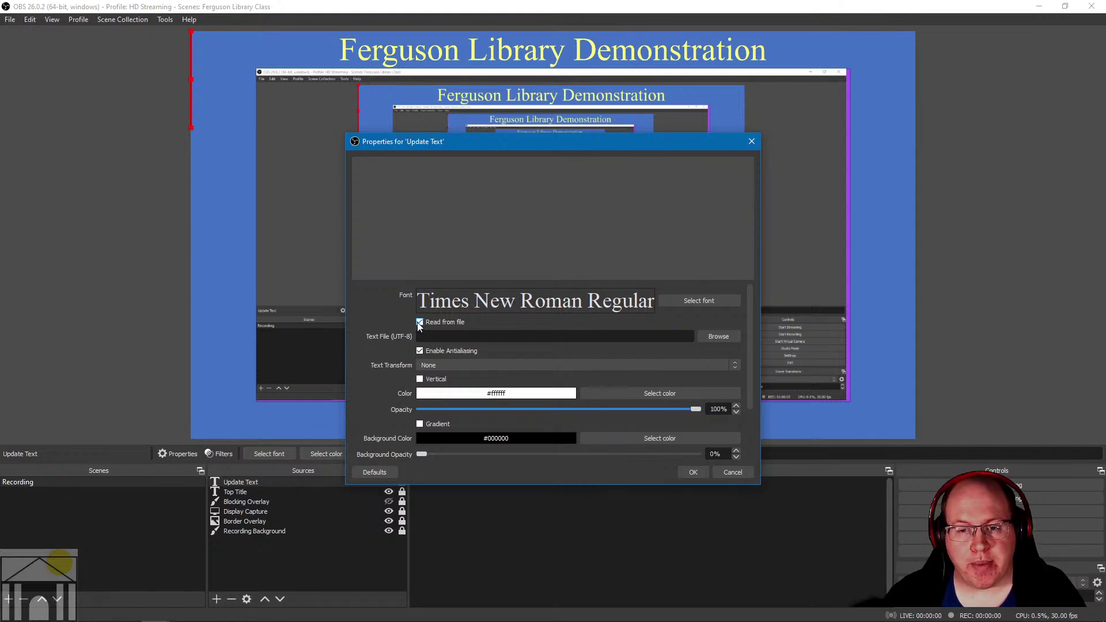
click(718, 337)
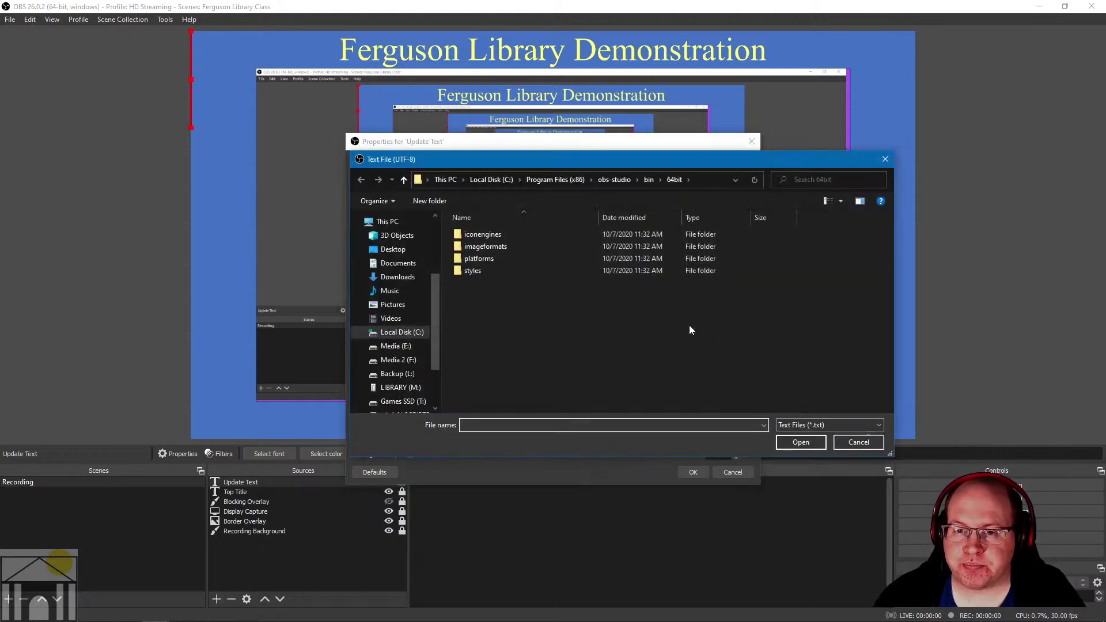
click(394, 249)
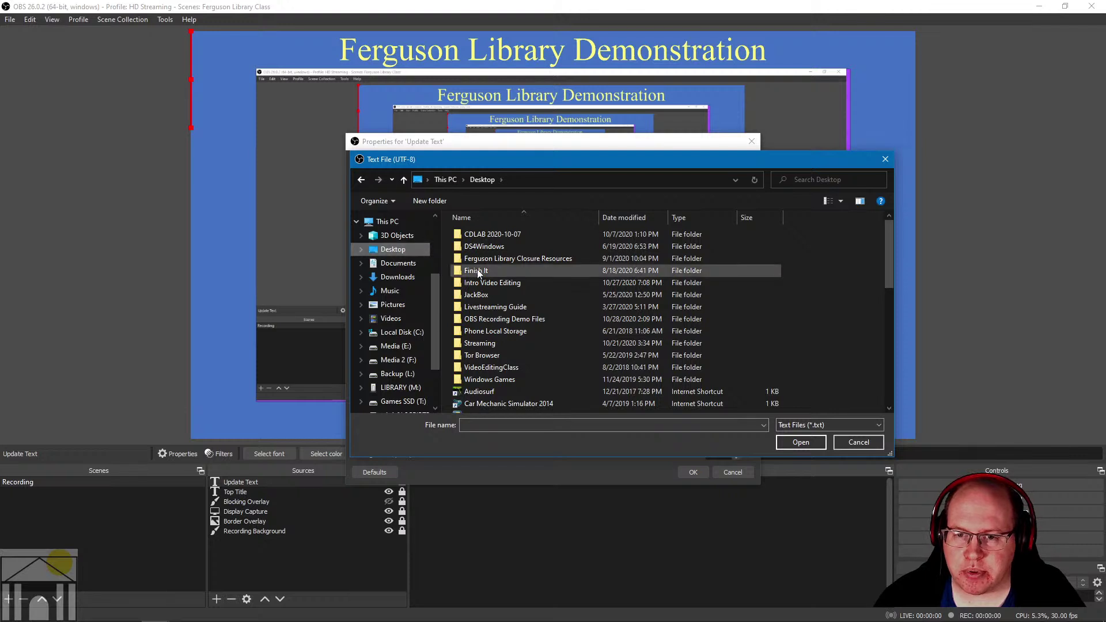
double_click(507, 319)
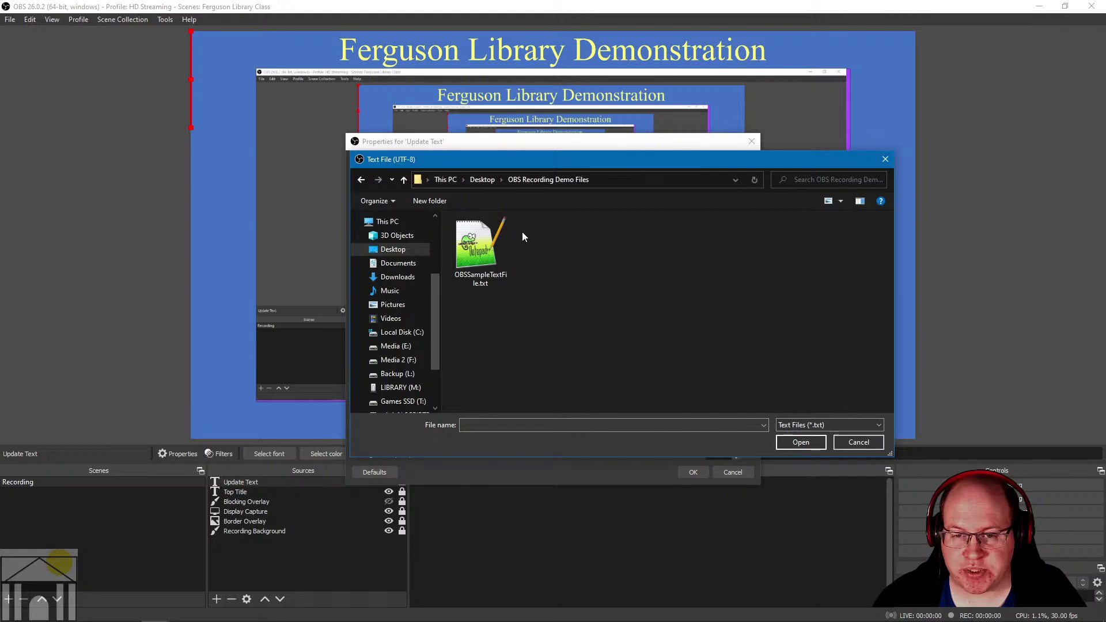
click(469, 249)
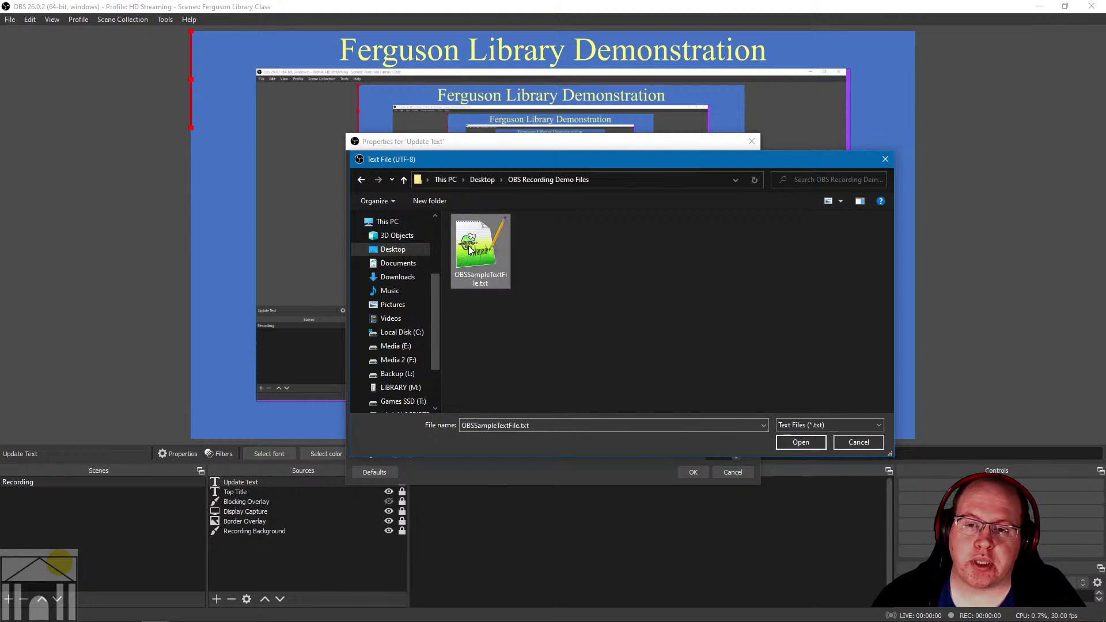
click(801, 442)
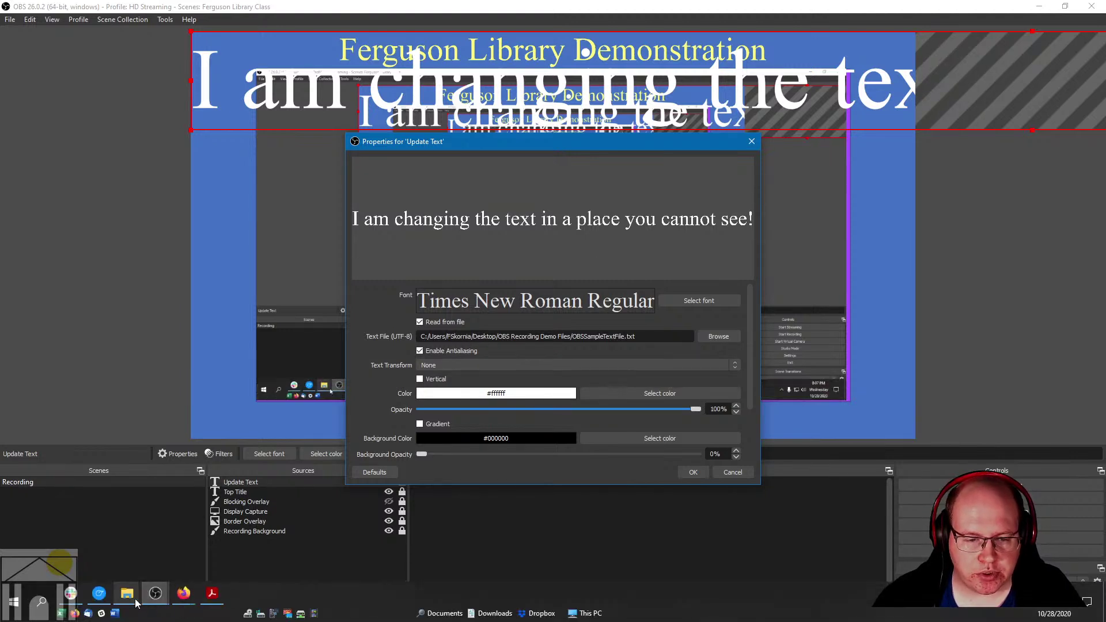
Step: Open OBSSampleTextFile.txt from the OBS Recording Demo Files folder in Notepad++ and place its window over the source properties
click(134, 601)
click(331, 558)
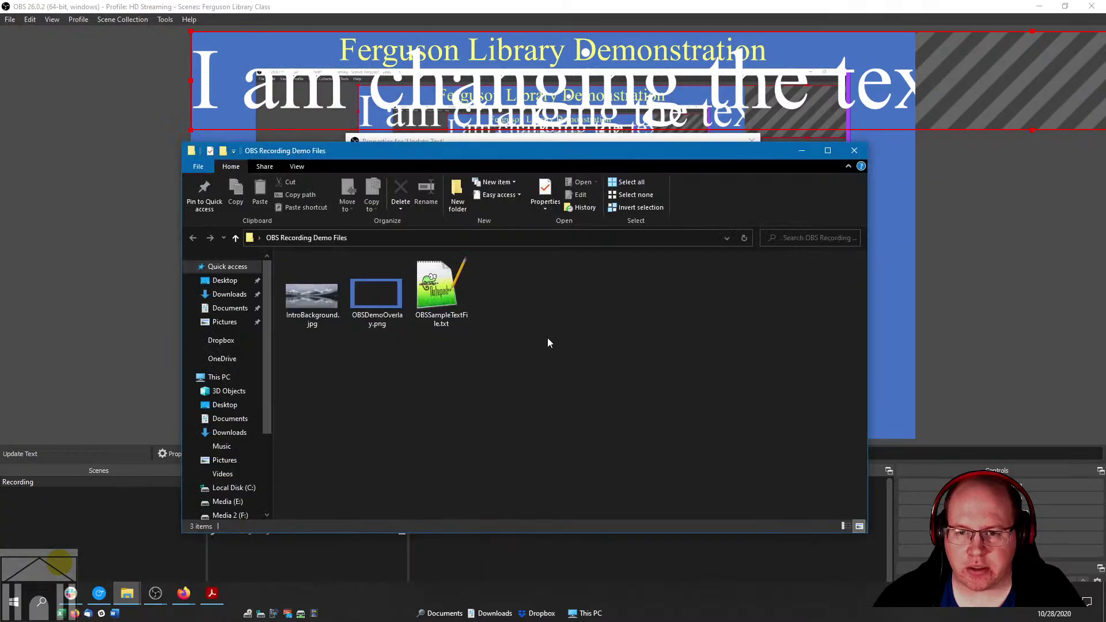
click(438, 297)
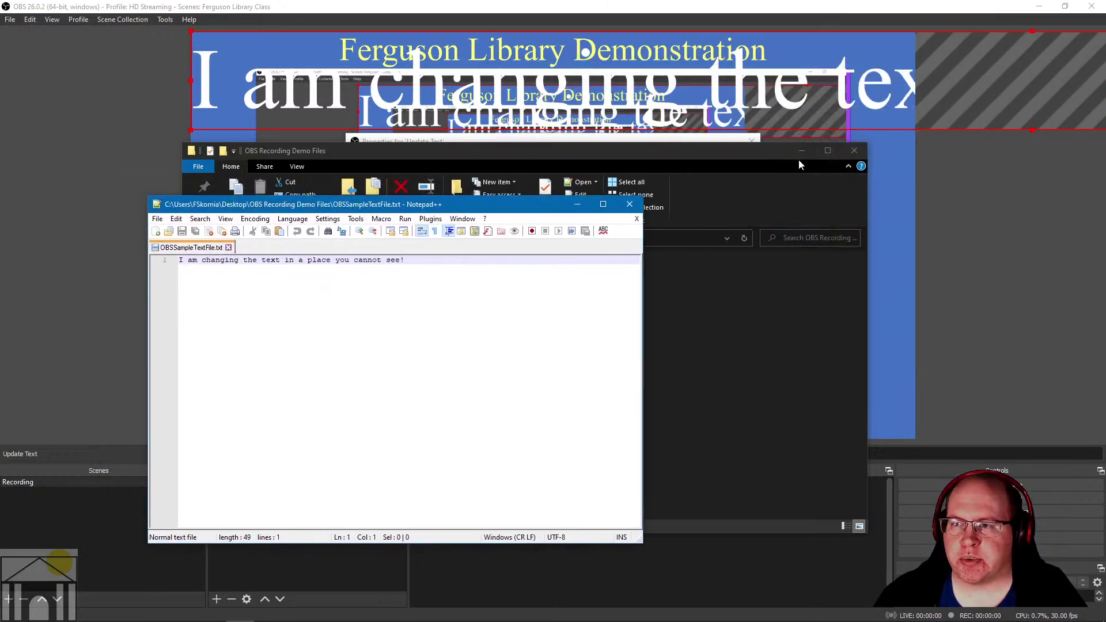
click(802, 151)
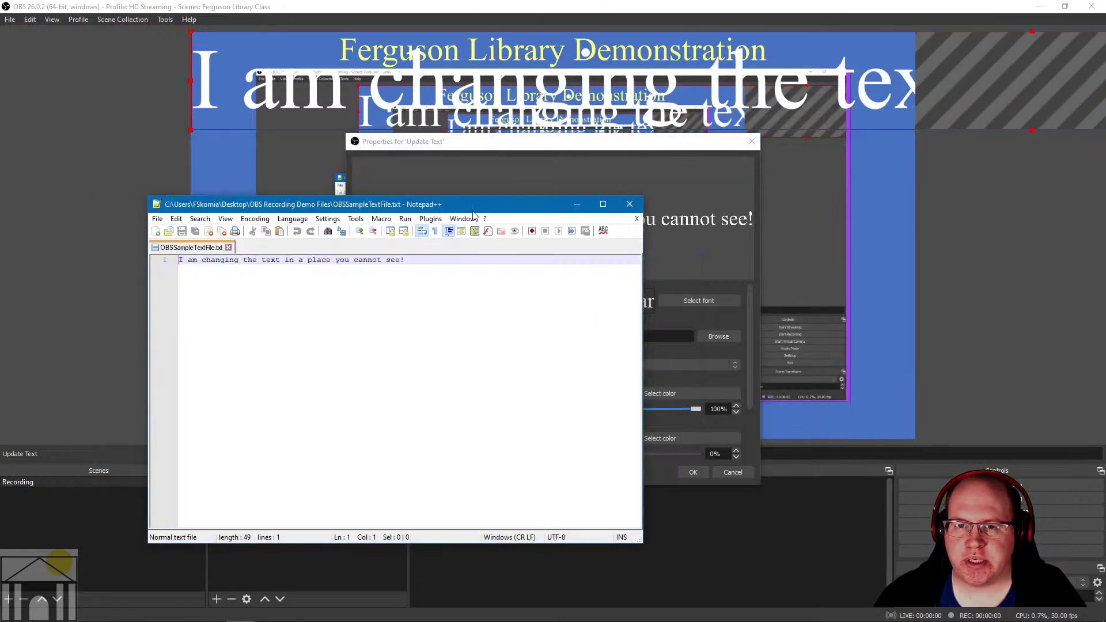
drag(438, 204, 549, 139)
Step: Replace the text in OBSSampleTextFile.txt with "Update Text File" and save the file
click(493, 195)
drag(540, 195, 240, 198)
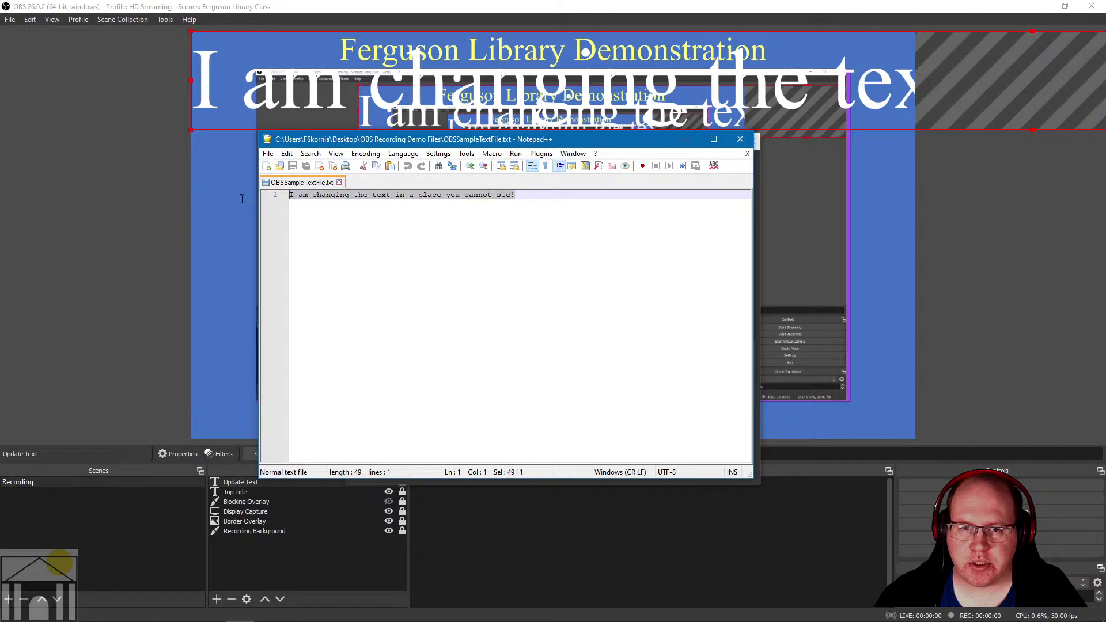
text(Update Text File)
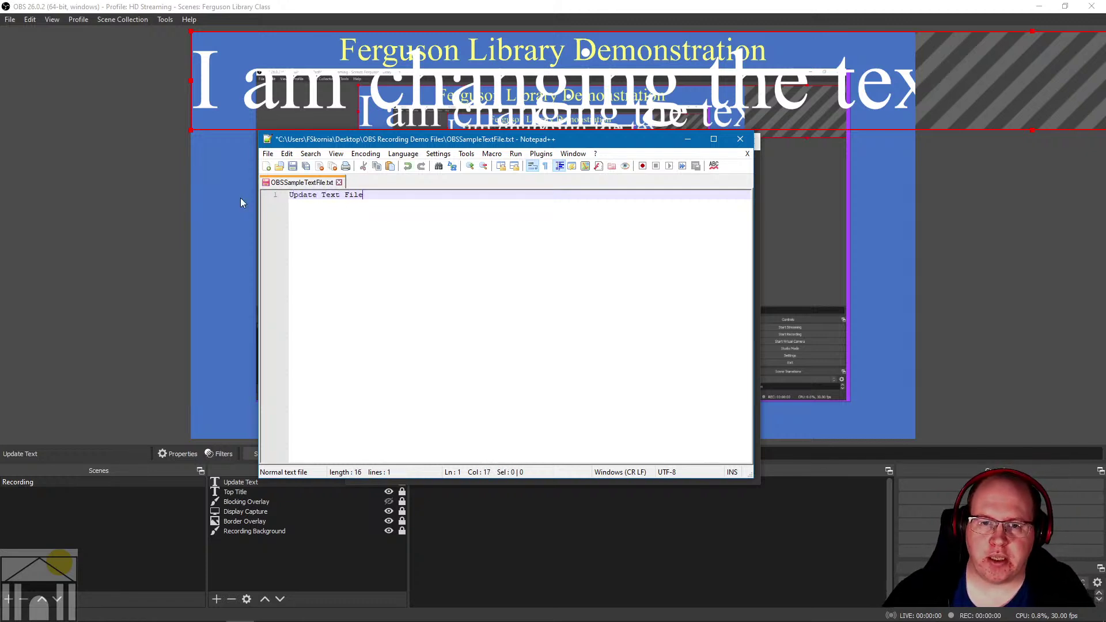
key(ctrl+s)
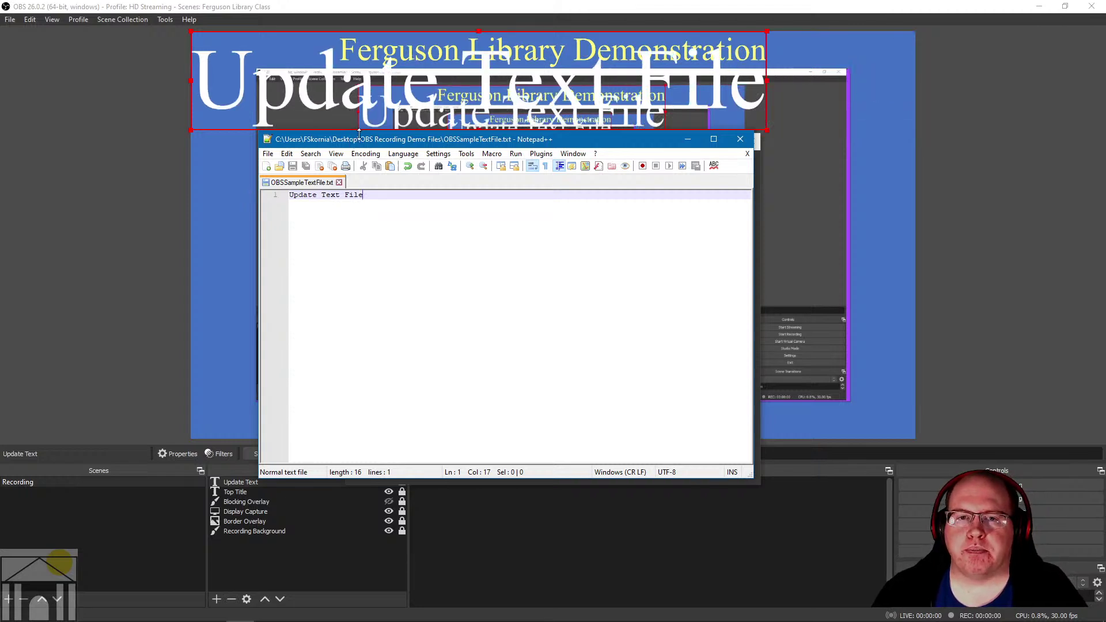
drag(477, 141, 484, 173)
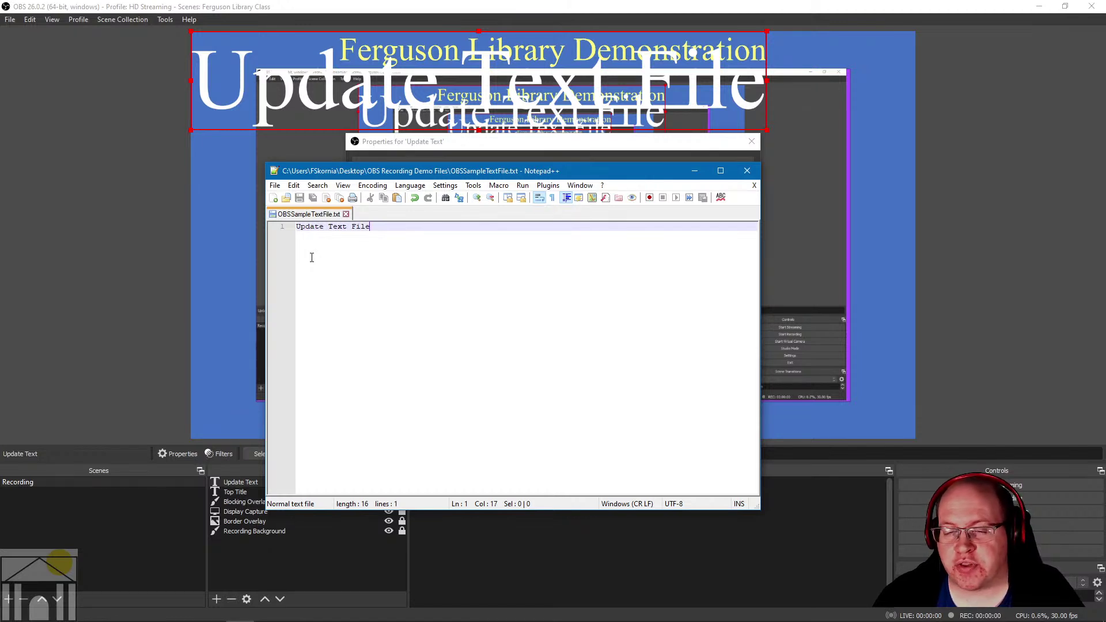
drag(381, 228, 290, 230)
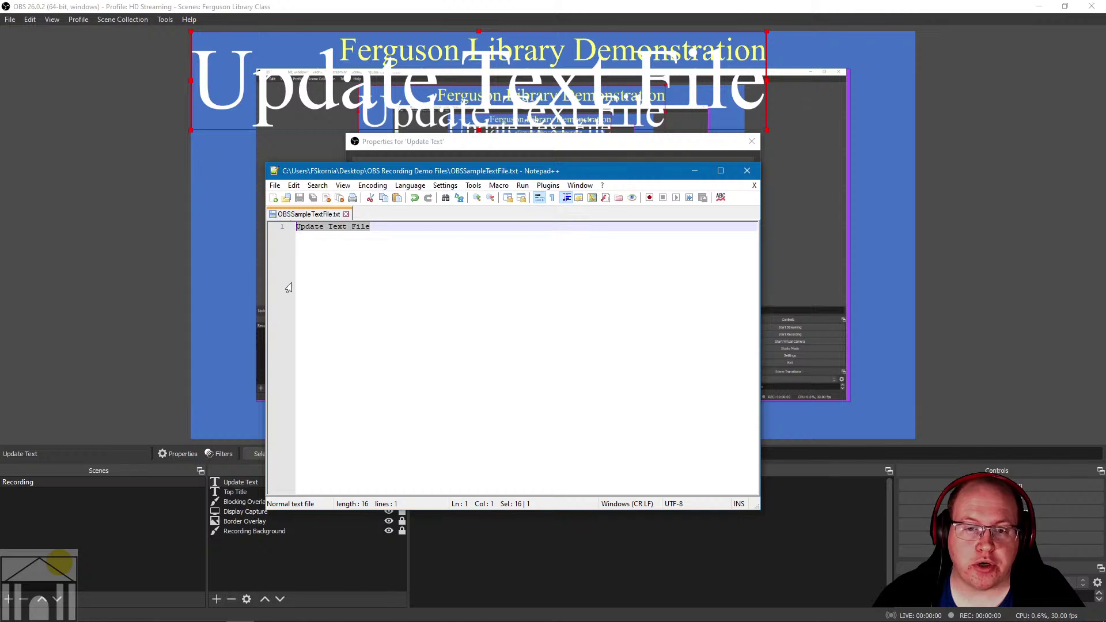
key(End)
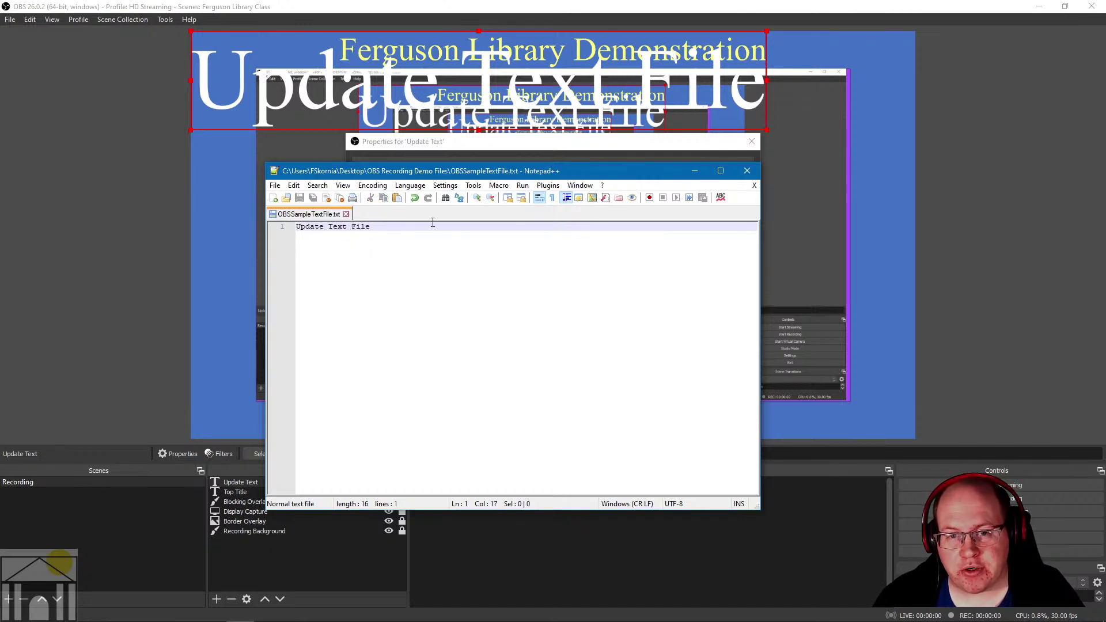
drag(586, 173, 789, 239)
click(689, 18)
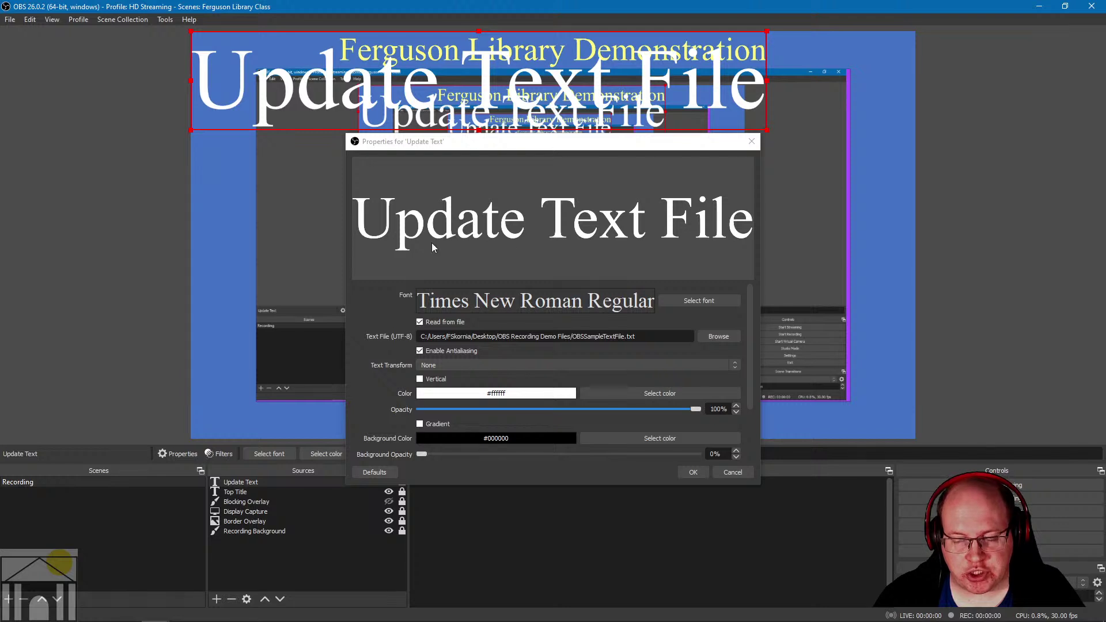
click(237, 603)
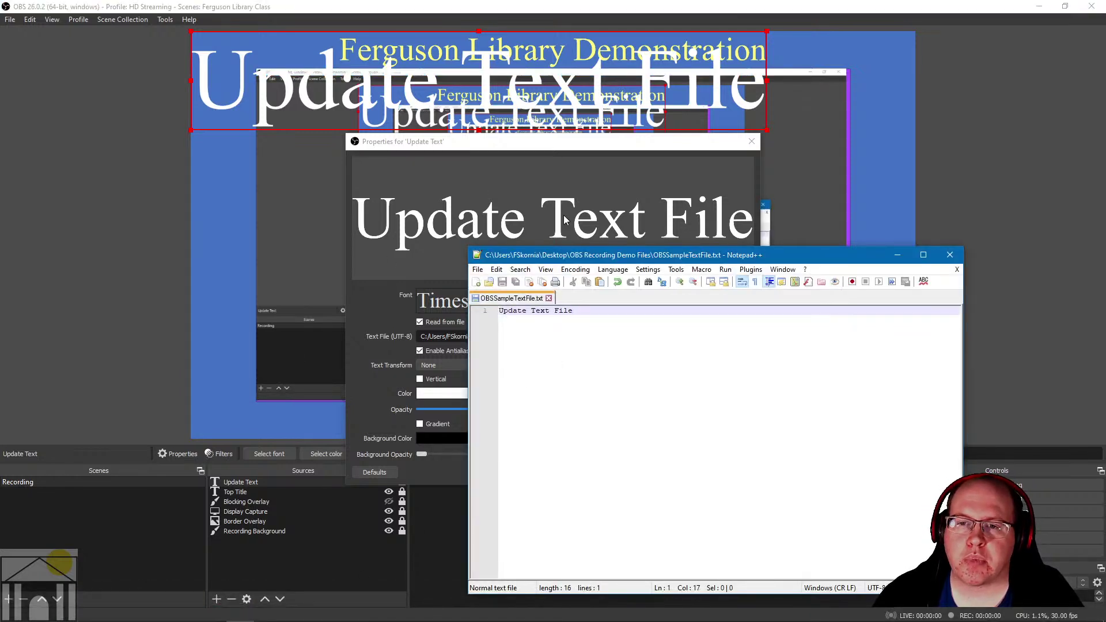
Step: Set the Update Text source's color to light yellow #ffff7f and accept its properties
click(536, 142)
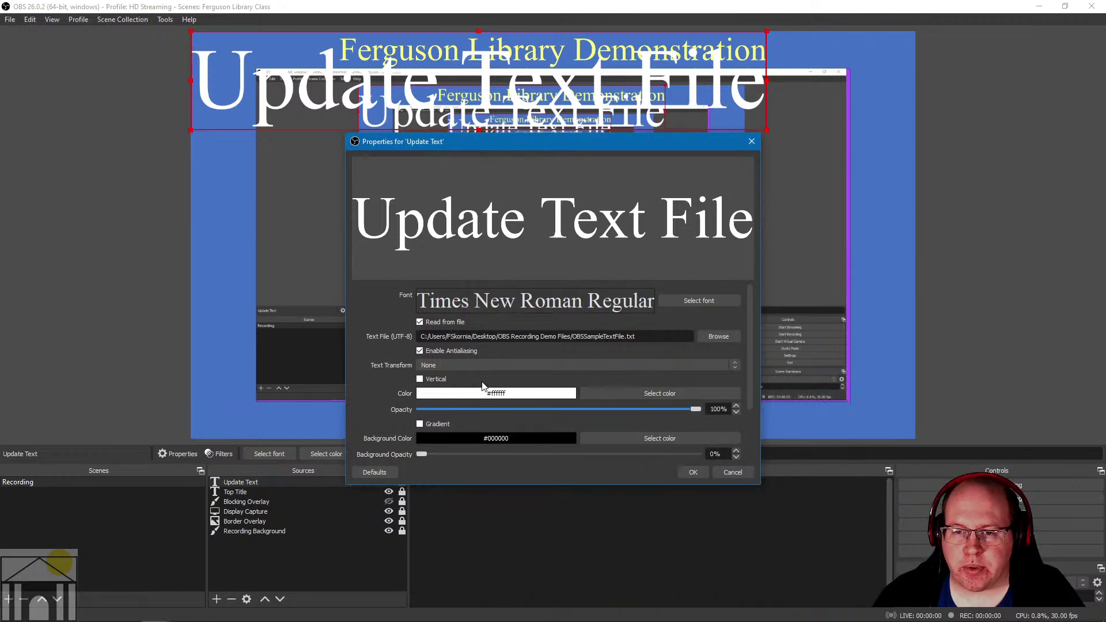
click(617, 395)
click(530, 284)
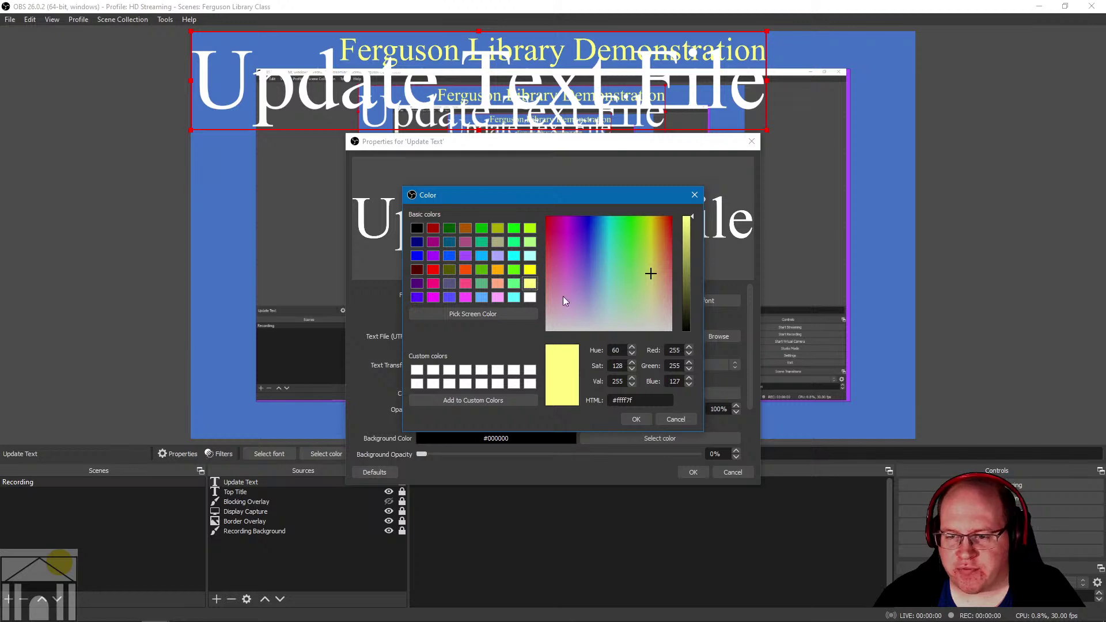
click(638, 420)
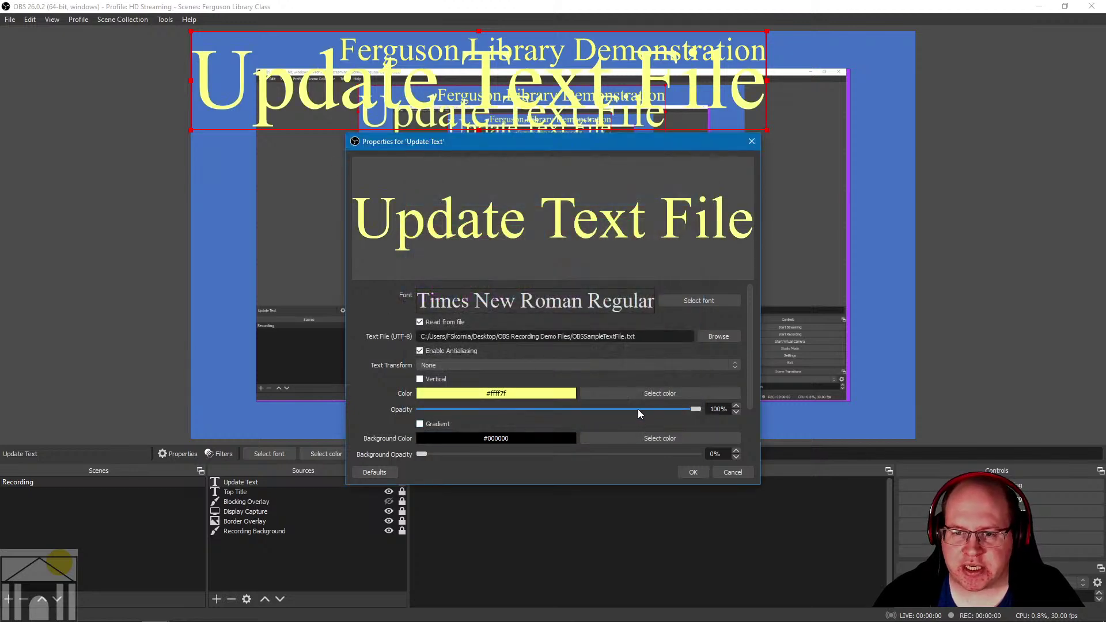
click(689, 472)
Step: Move Update Text to the lower edge of the canvas and try resizing its bounding box from a corner and the sides
drag(512, 89, 515, 389)
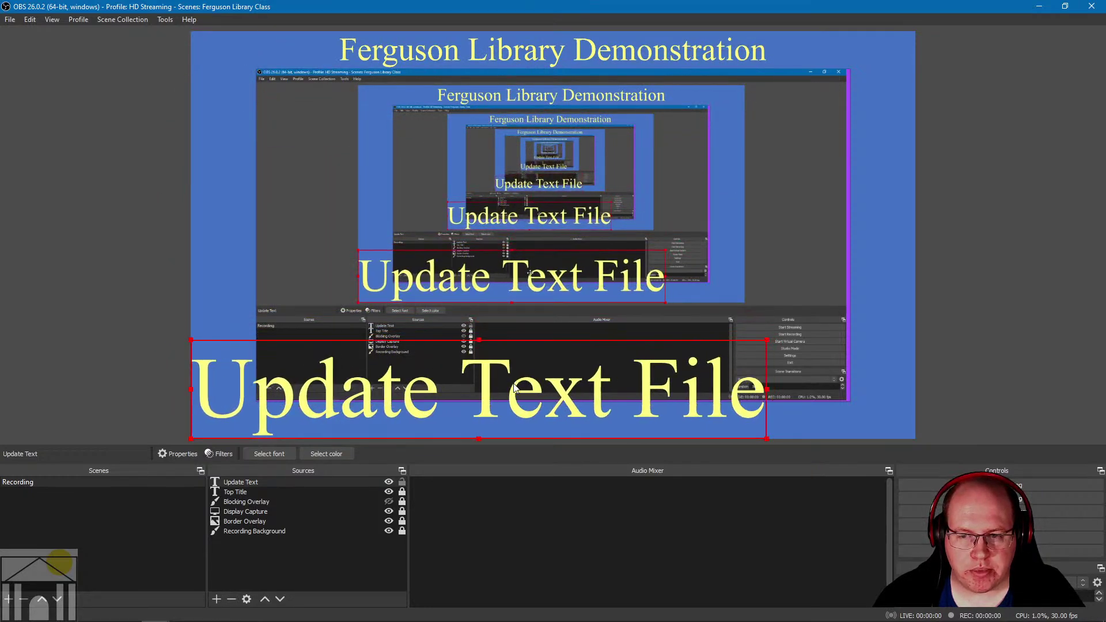
drag(765, 339, 741, 360)
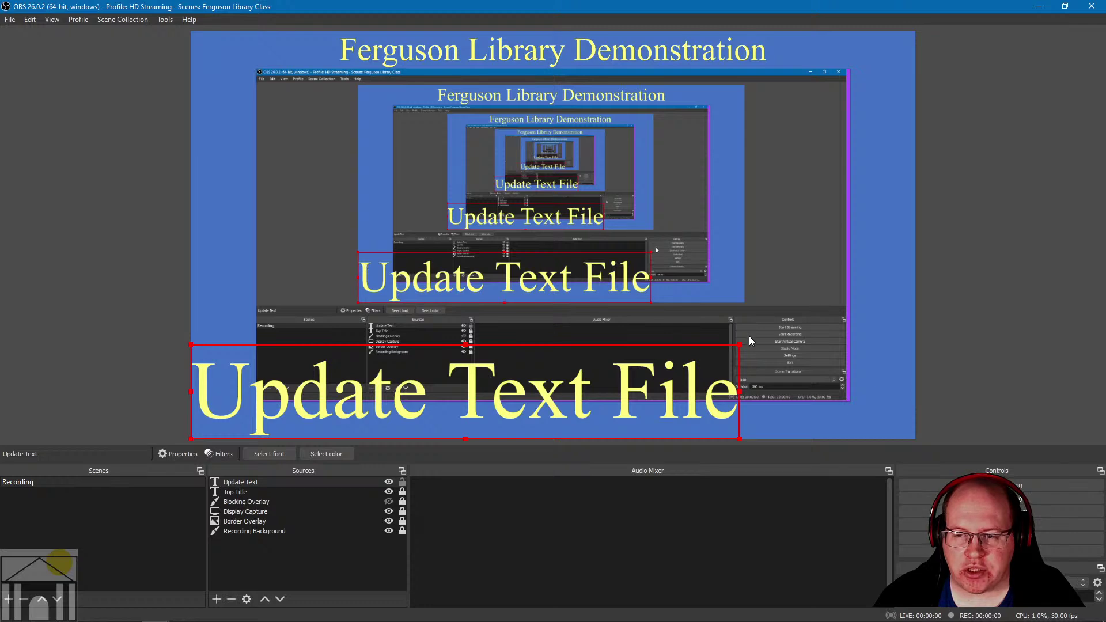
drag(740, 341, 640, 339)
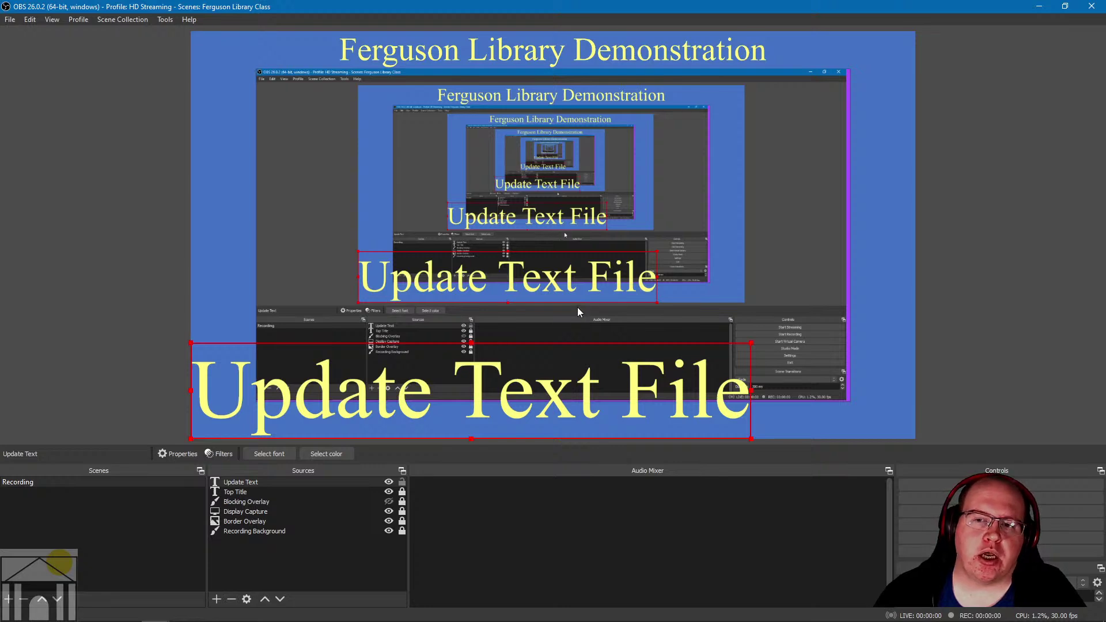
drag(752, 390, 690, 383)
mouse_move(443, 344)
mouse_down()
mouse_move(440, 285)
mouse_move(446, 343)
mouse_up()
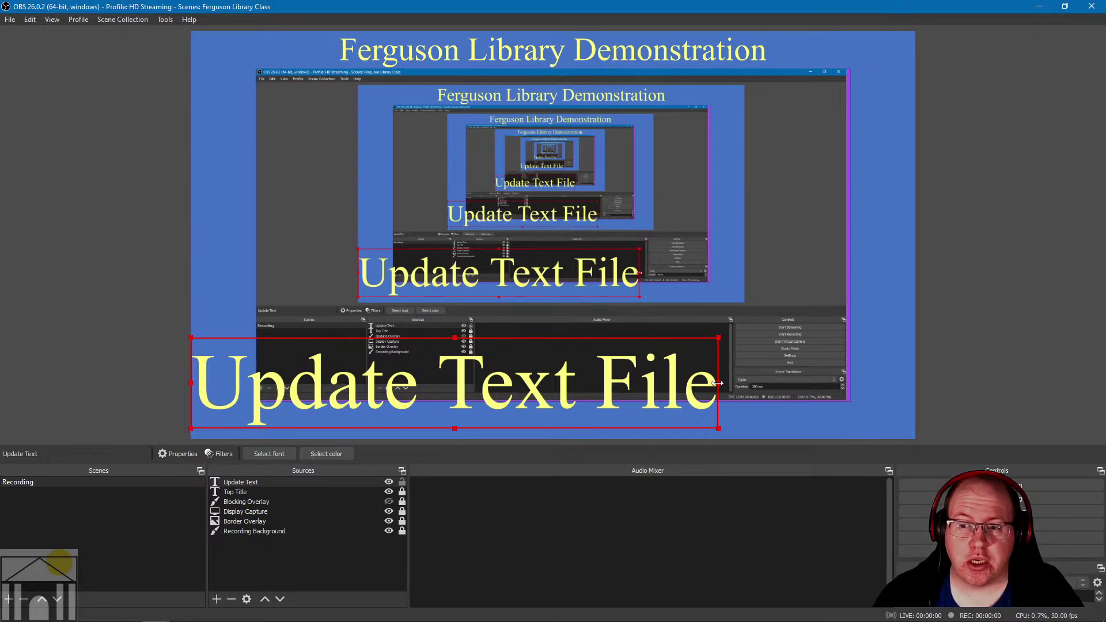
drag(719, 383, 745, 383)
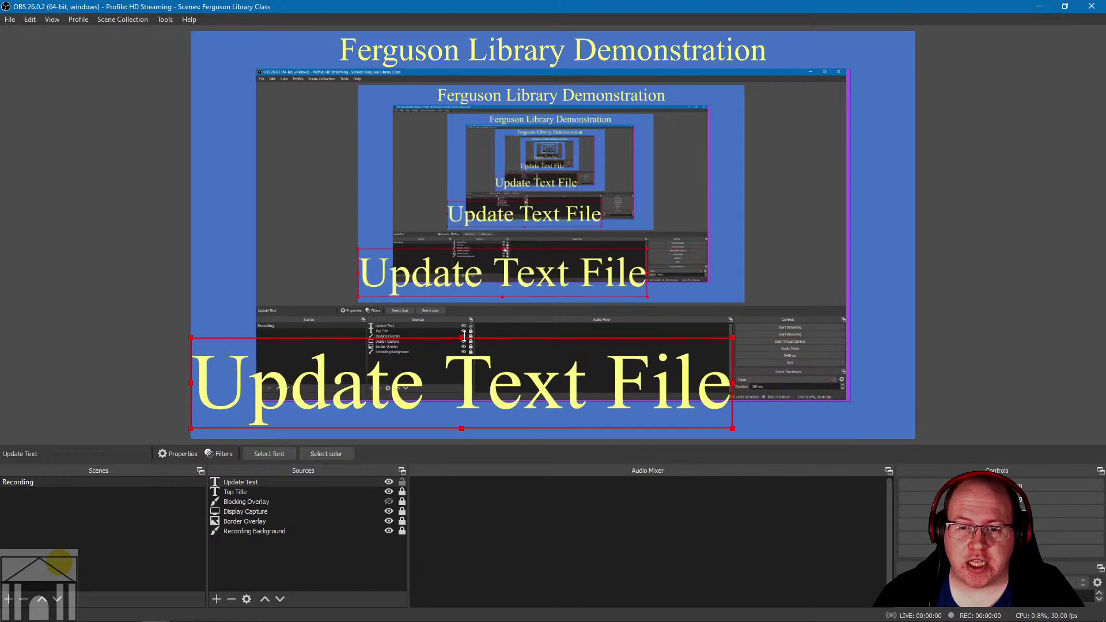
Step: Shrink Update Text to fit centered in the blue band below the display capture, and lock the source
mouse_move(464, 337)
mouse_down()
mouse_move(465, 279)
mouse_move(476, 355)
mouse_up()
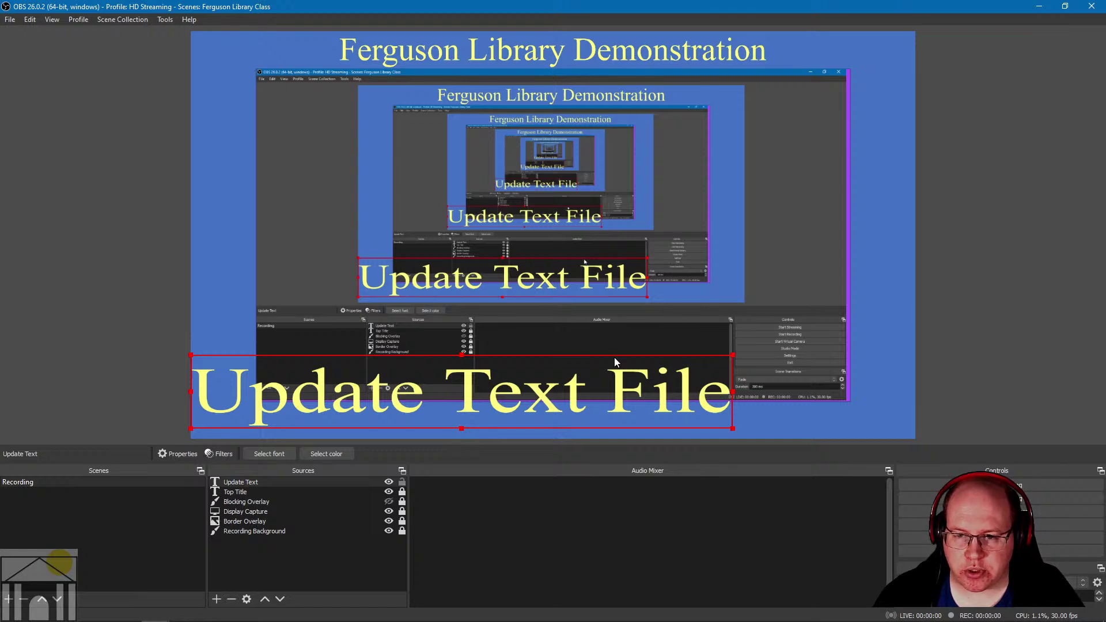
drag(612, 370, 694, 383)
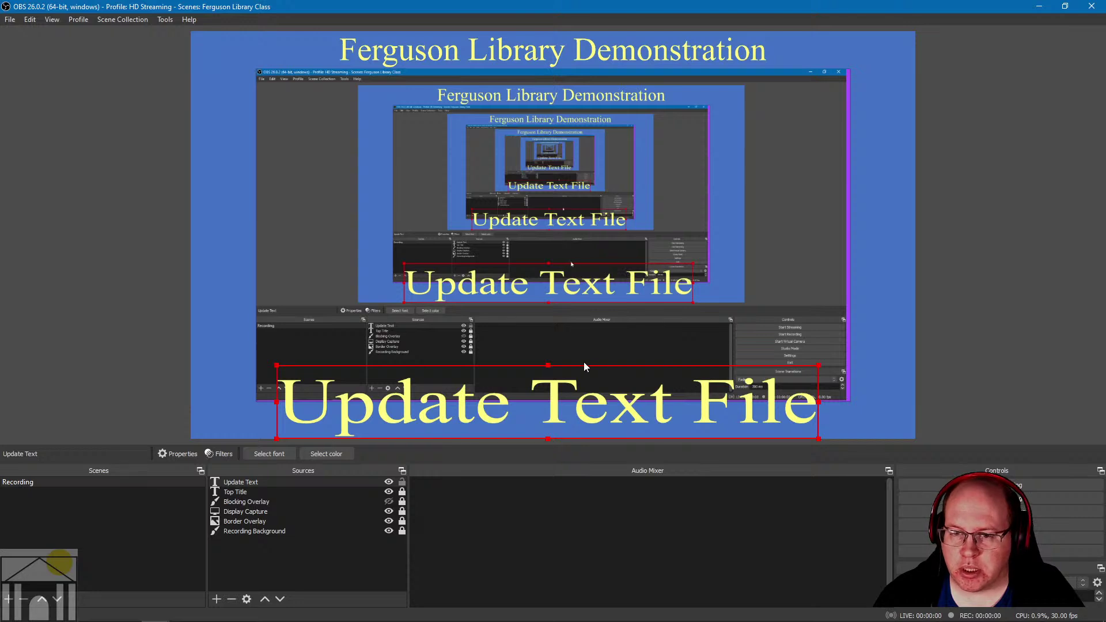
drag(548, 367, 547, 361)
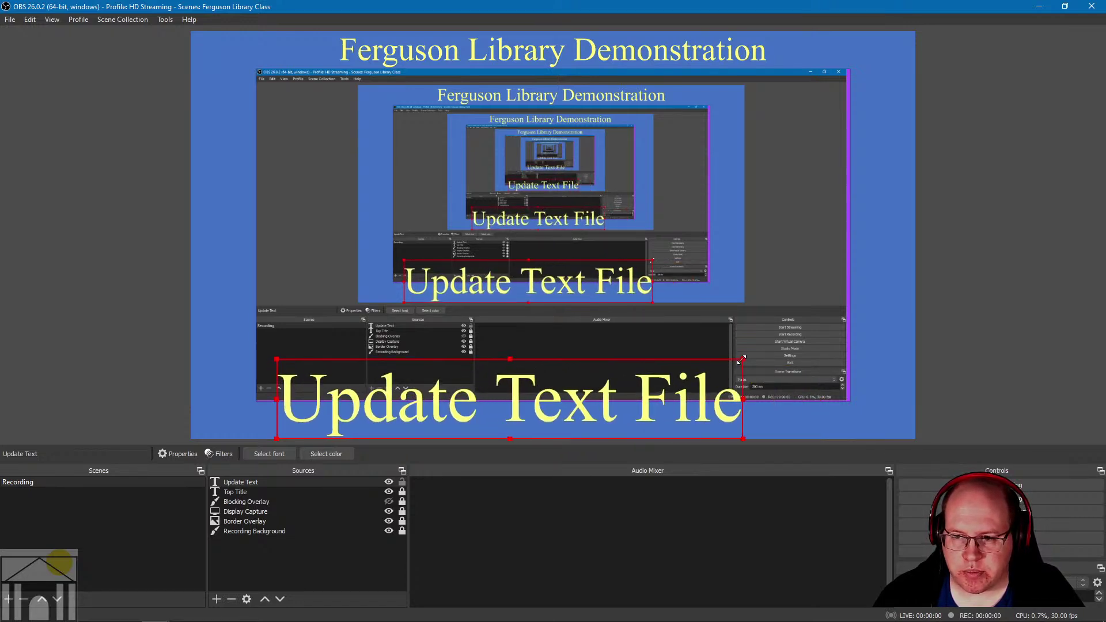
drag(744, 361, 503, 401)
drag(419, 428, 568, 428)
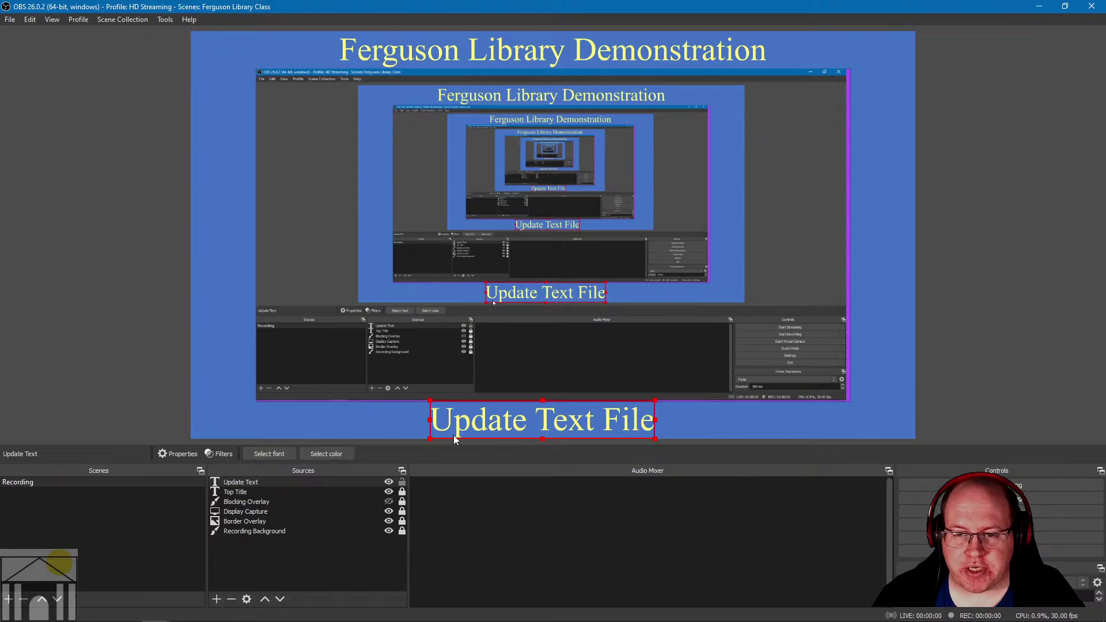
click(402, 482)
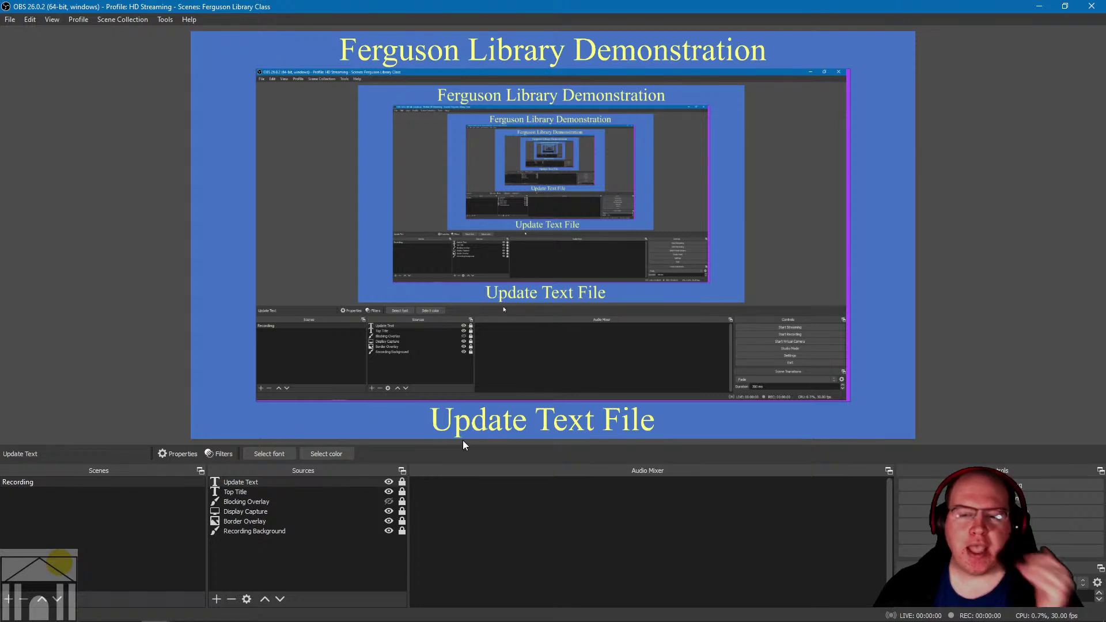
Step: Switch to Notepad++ and change the text in OBSSampleTextFile.txt to "I am updating the text where you cannot see it!"
click(240, 596)
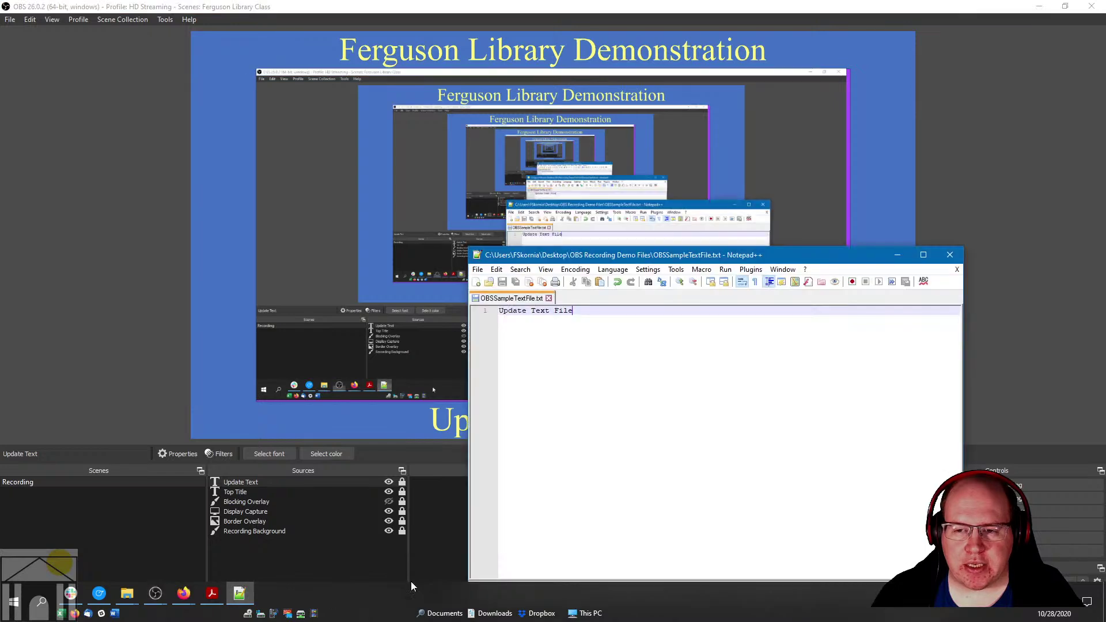
drag(759, 263, 888, 0)
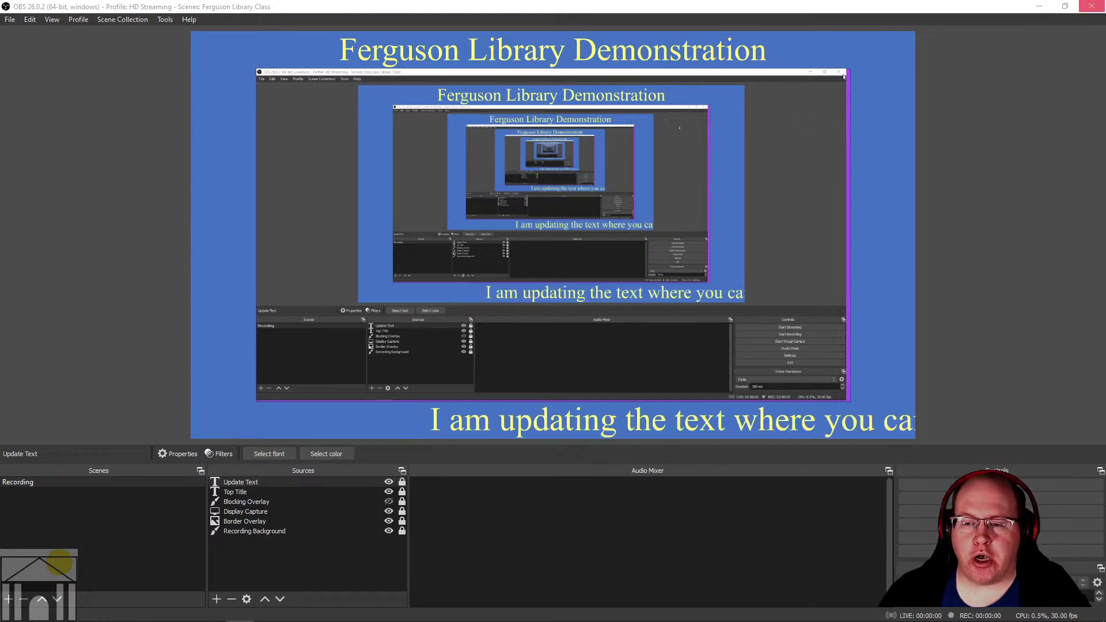
Step: Unlock the Update Text source and center the longer text in the blue band below the display capture
click(586, 425)
right_click(586, 425)
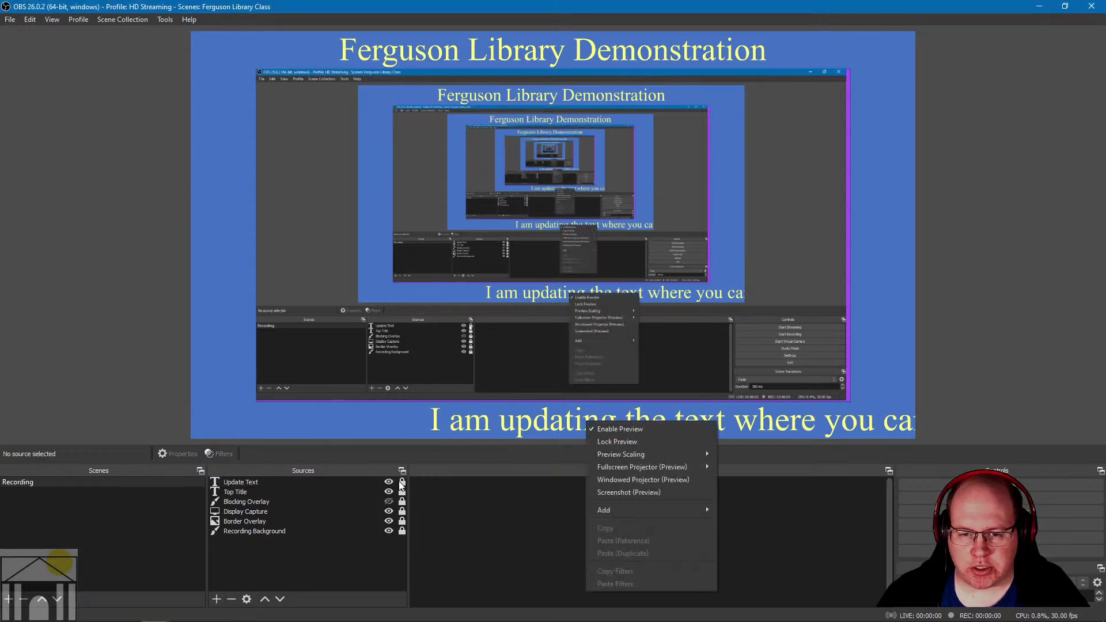
click(402, 487)
click(566, 423)
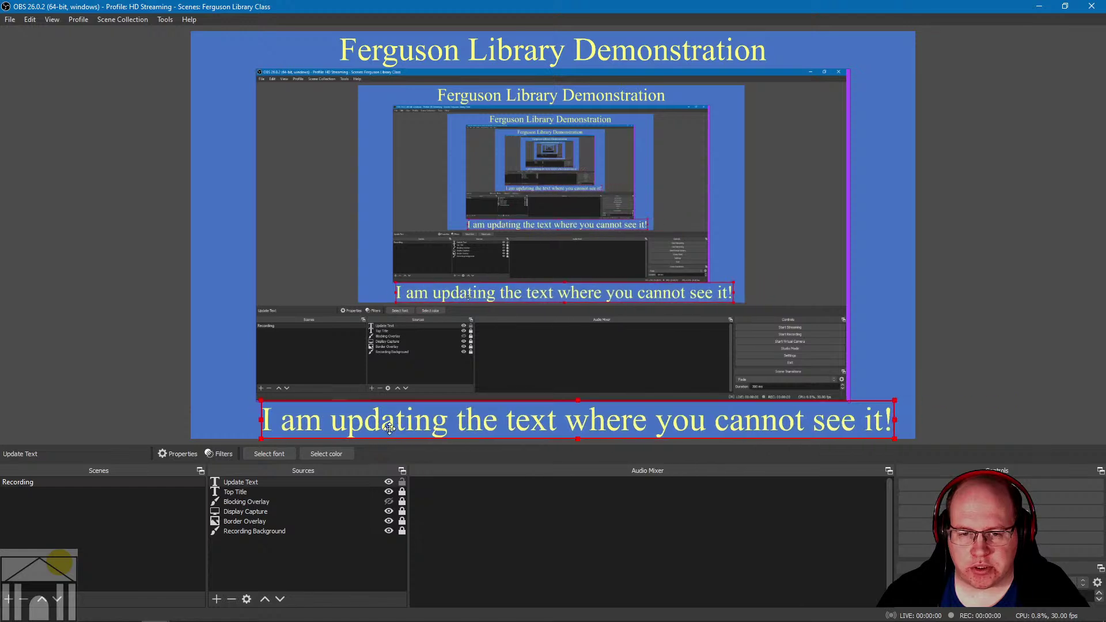
drag(390, 428, 356, 430)
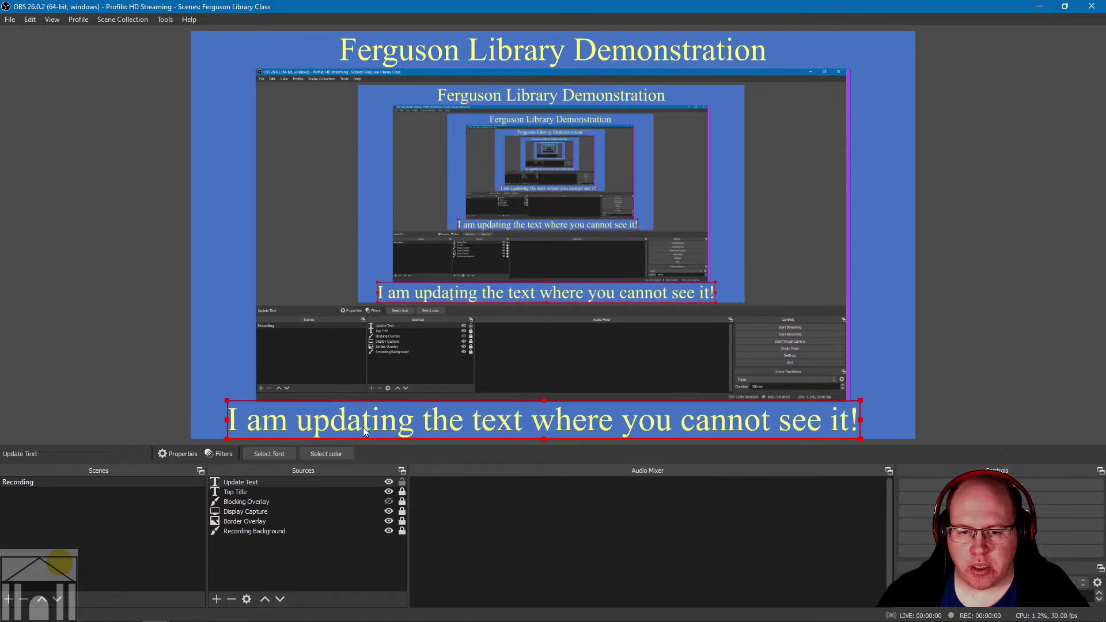
Step: Set the Update Text source's alignment to Center in its properties
right_click(374, 420)
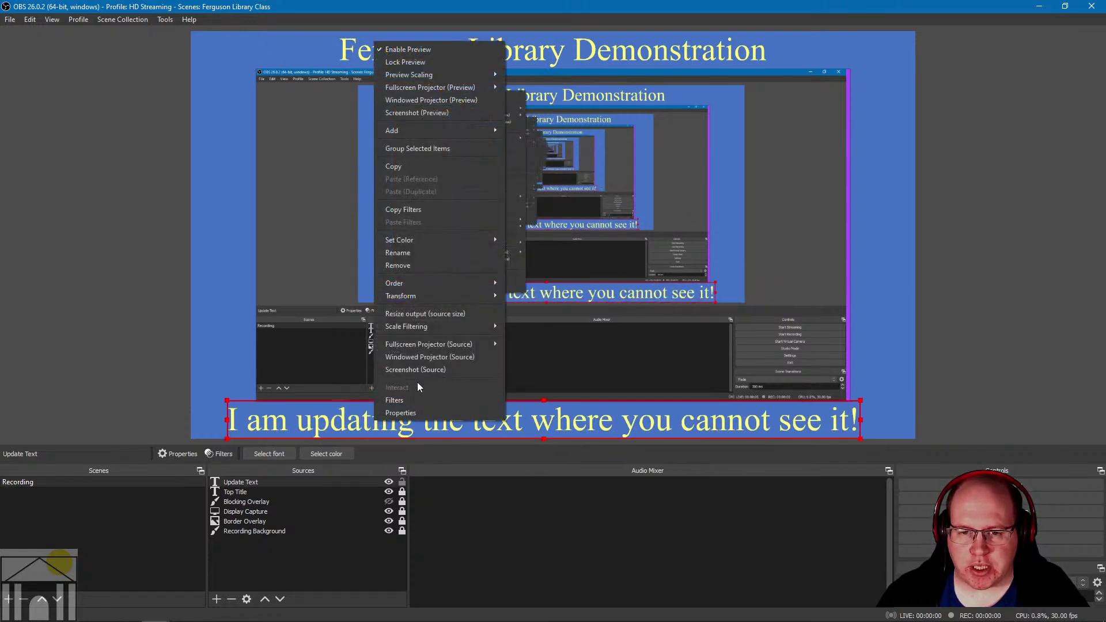
click(338, 418)
right_click(339, 419)
click(383, 413)
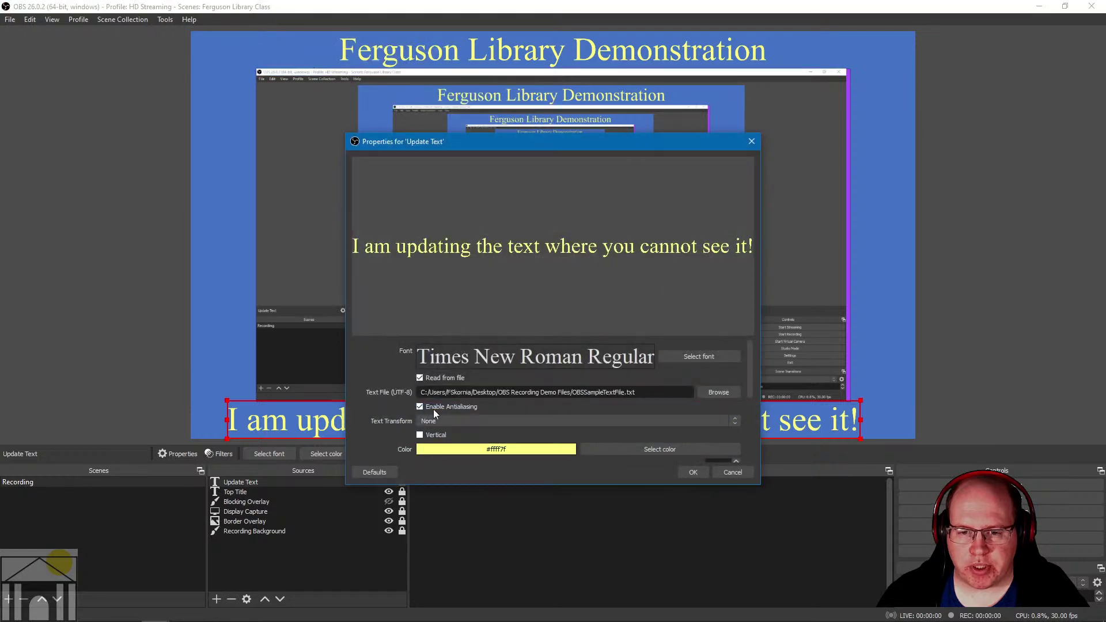
scroll(662, 411, down, 5)
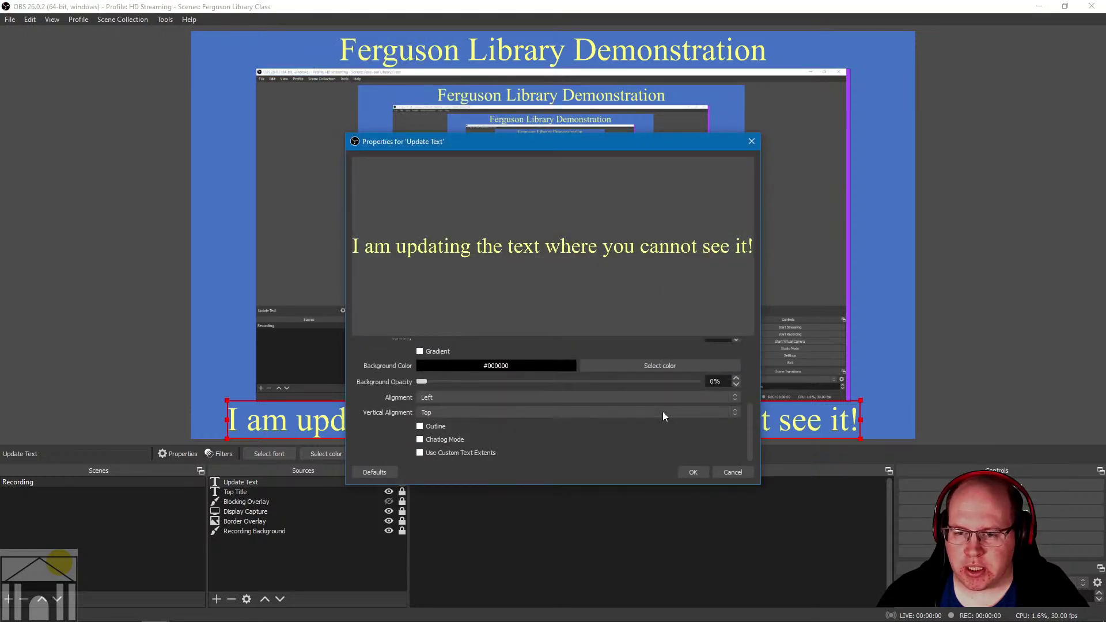
click(466, 396)
click(455, 411)
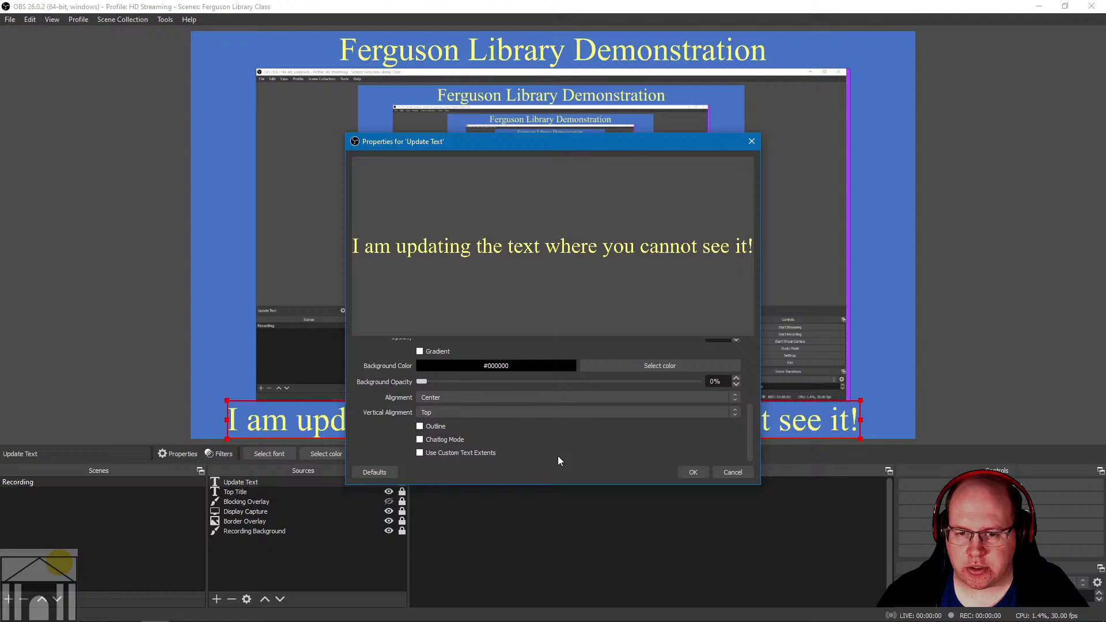
click(693, 476)
Step: Stretch the Update Text bounding box sideways to span the full width of the canvas
drag(228, 420, 191, 420)
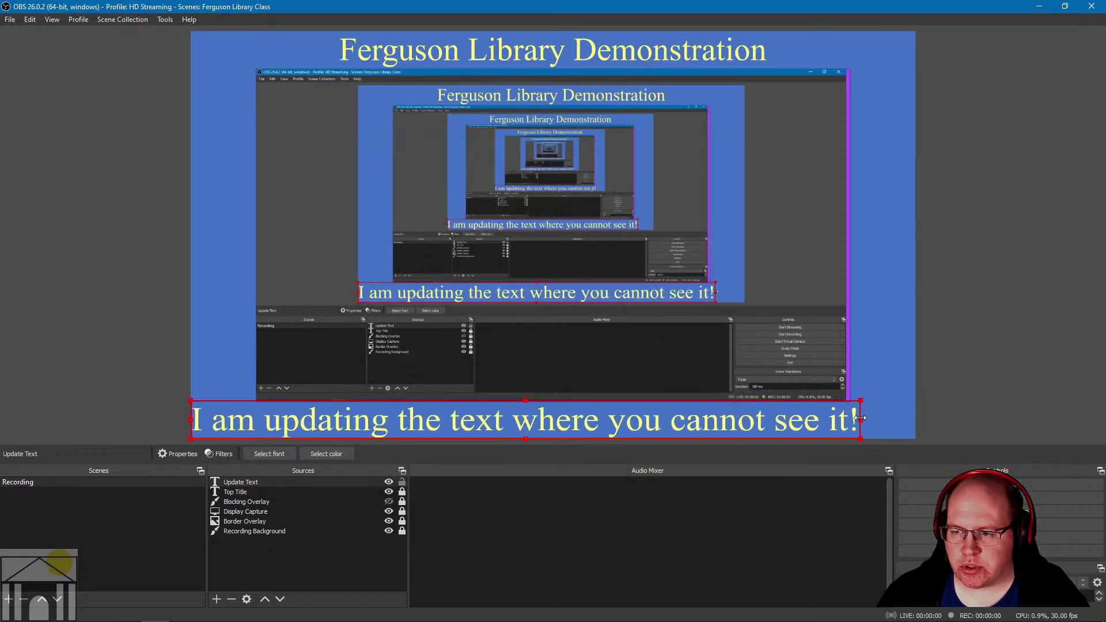
drag(860, 419, 916, 419)
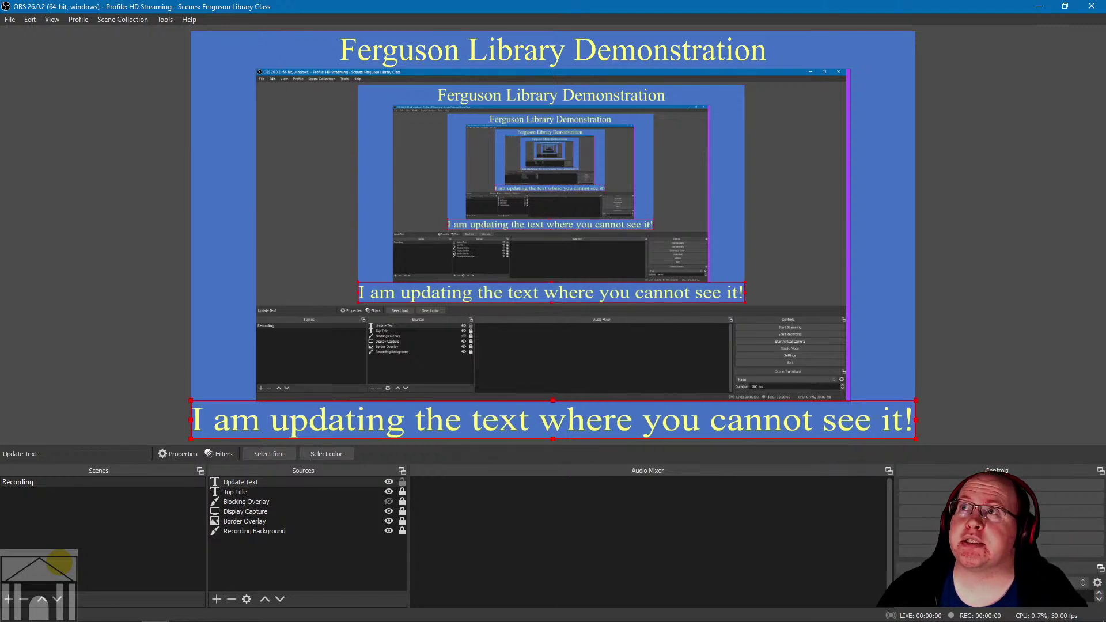
Step: Lock the Update Text source, switch to Notepad++ and move its window over the recording canvas
click(401, 481)
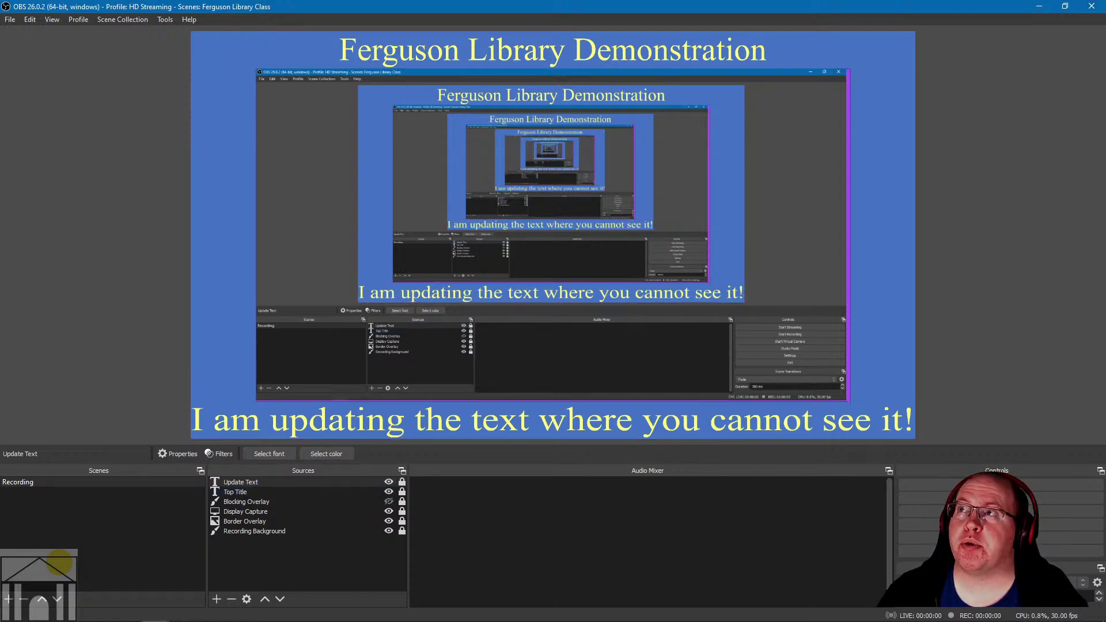
key(alt+Tab)
drag(795, 9, 842, 60)
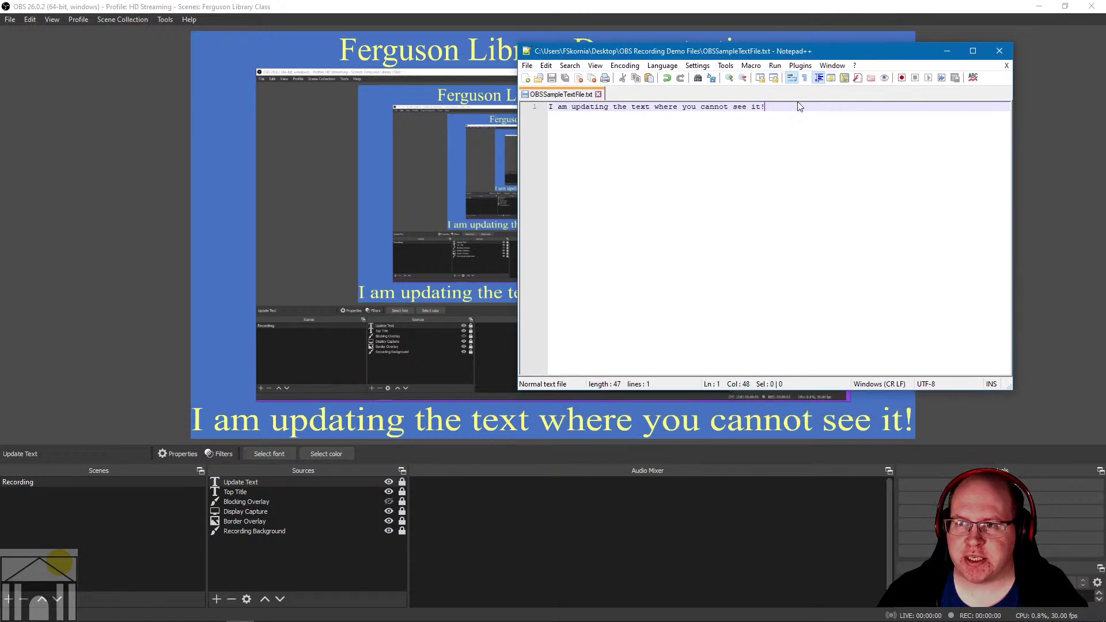
Step: Replace the text in OBSSampleTextFile.txt with "Now I am updating where you can see it!", save the file and minimize Notepad++
drag(801, 106, 526, 102)
text(Now)
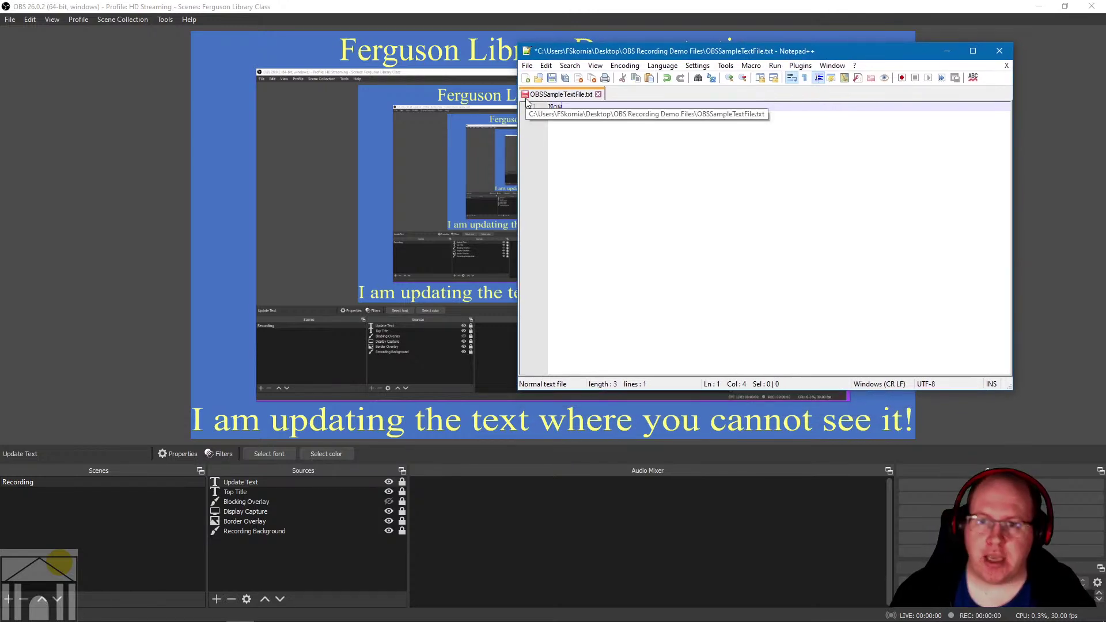
text( I am upd)
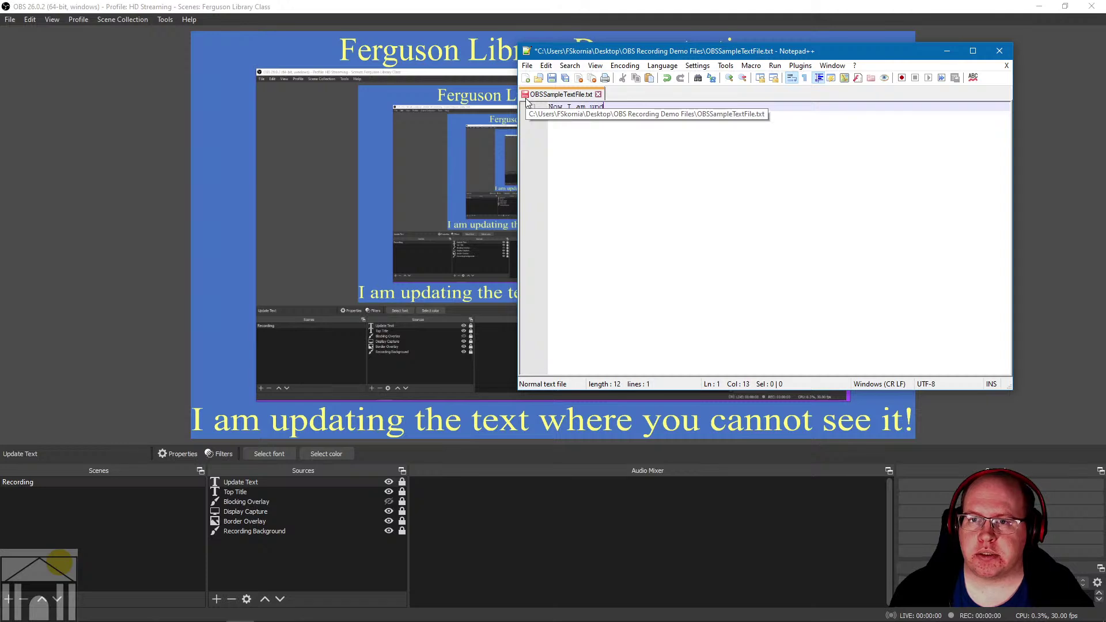
text(ating where you )
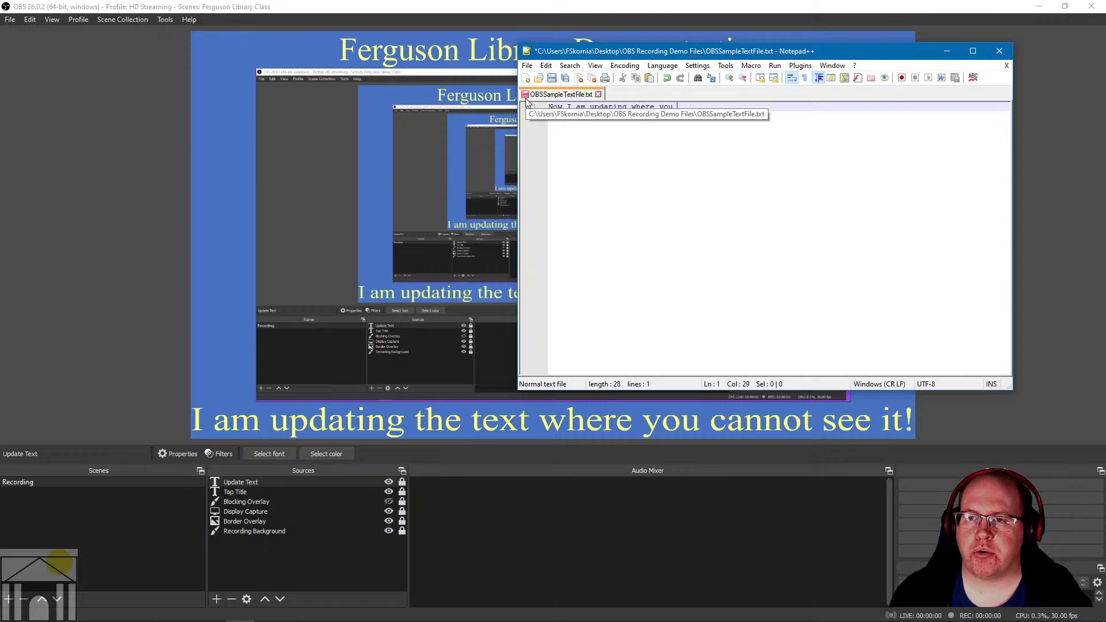
text(can se)
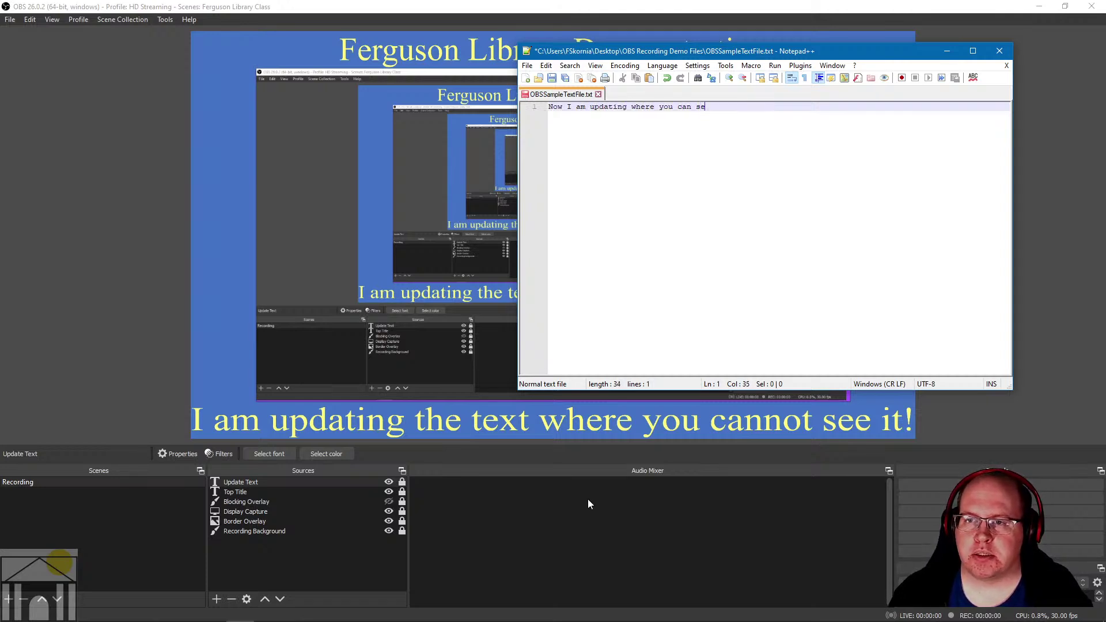
text(e it)
key(BackSpace)
text(it!)
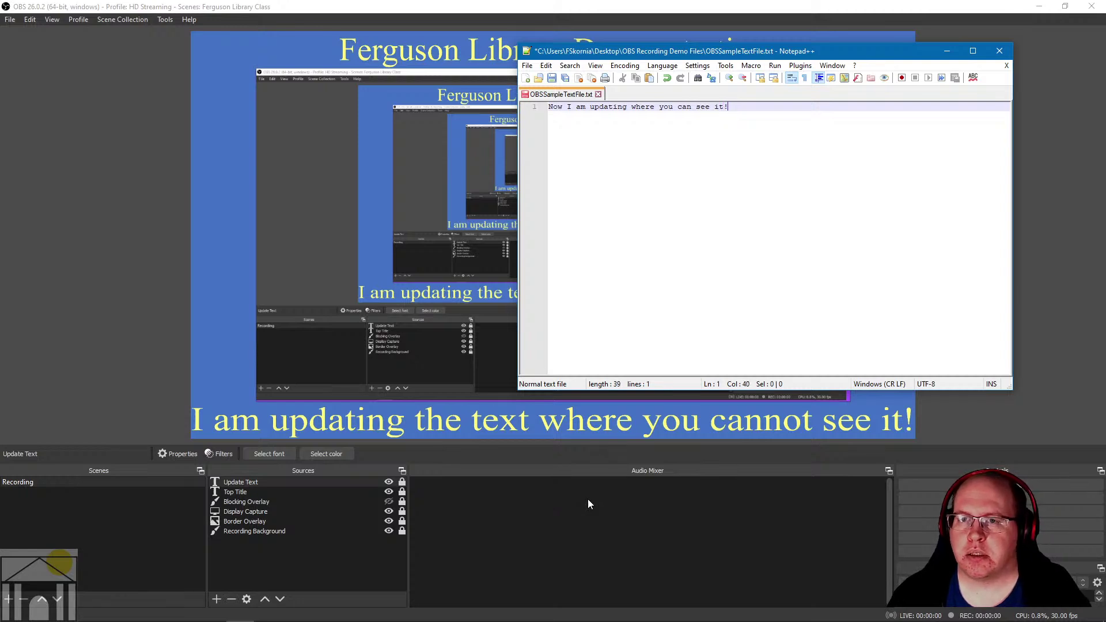
click(551, 78)
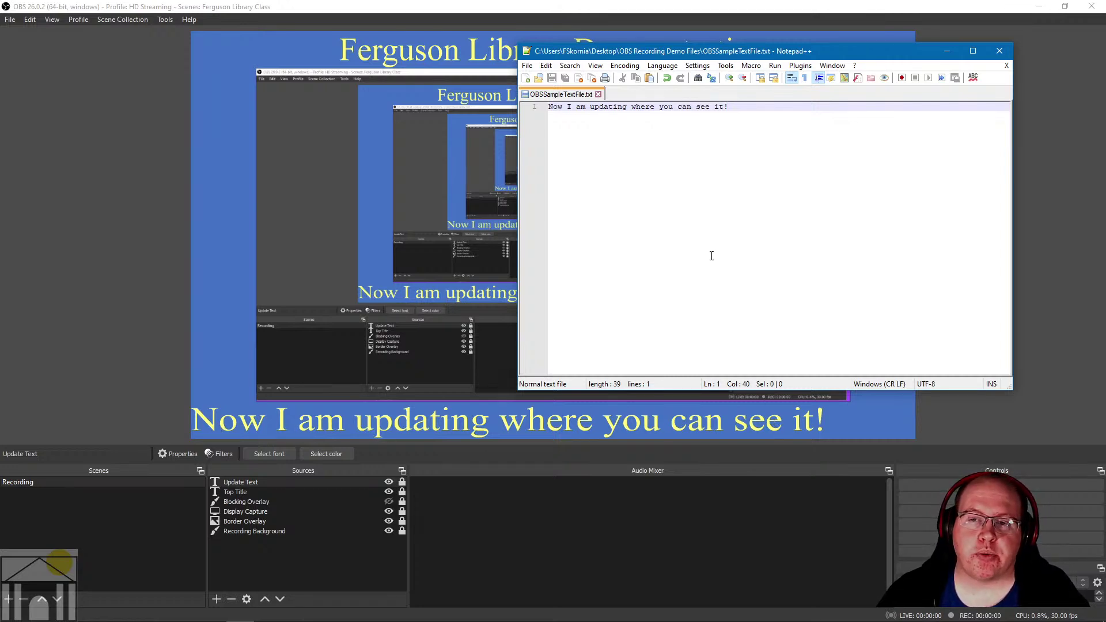
click(947, 50)
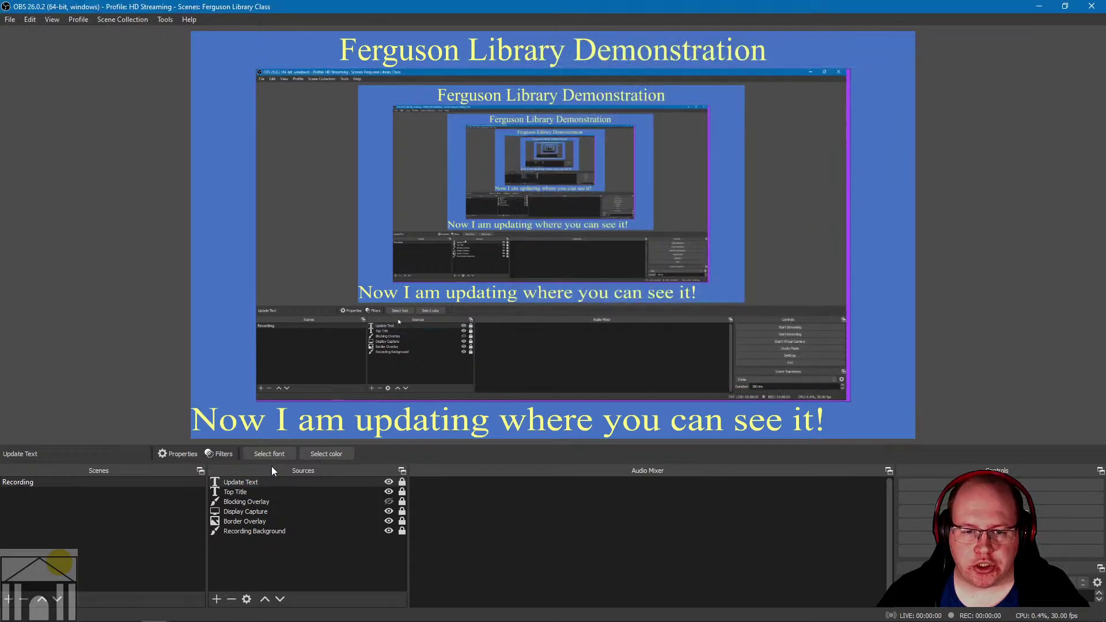
Step: Review the Update Text source's properties and close them without making changes
click(179, 454)
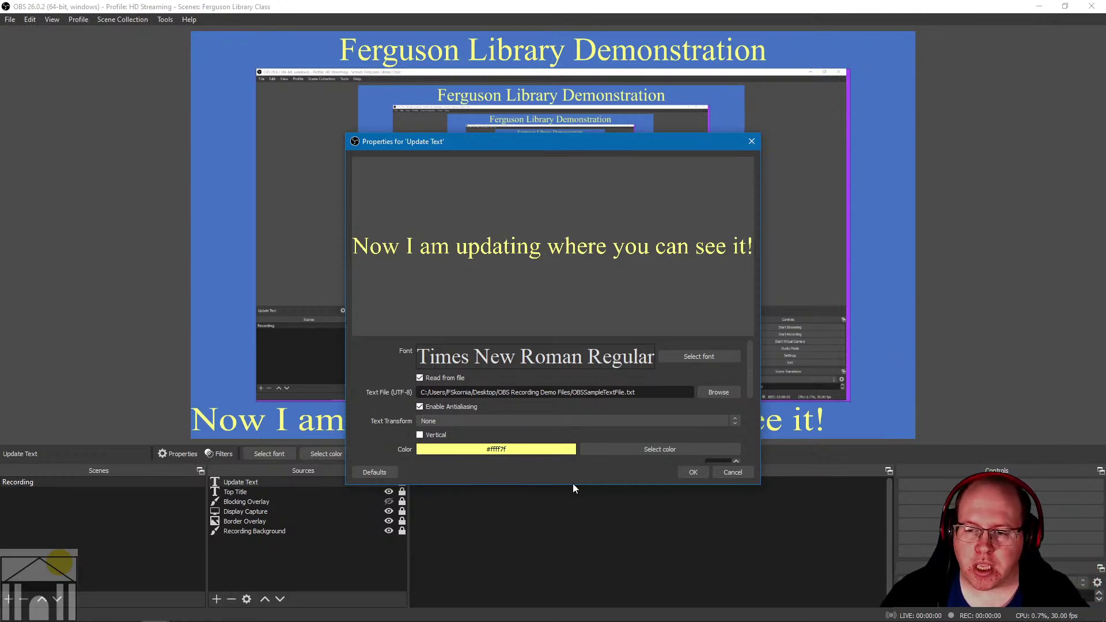
click(694, 472)
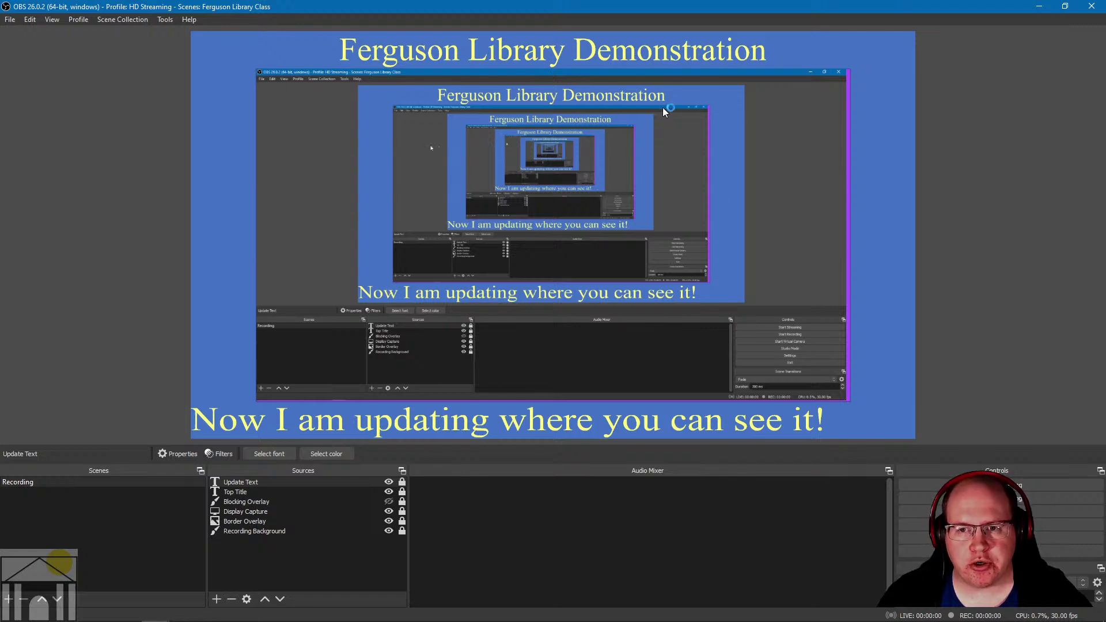
Step: Reposition the OBS window over the web browser and maximize it
key(alt+Tab)
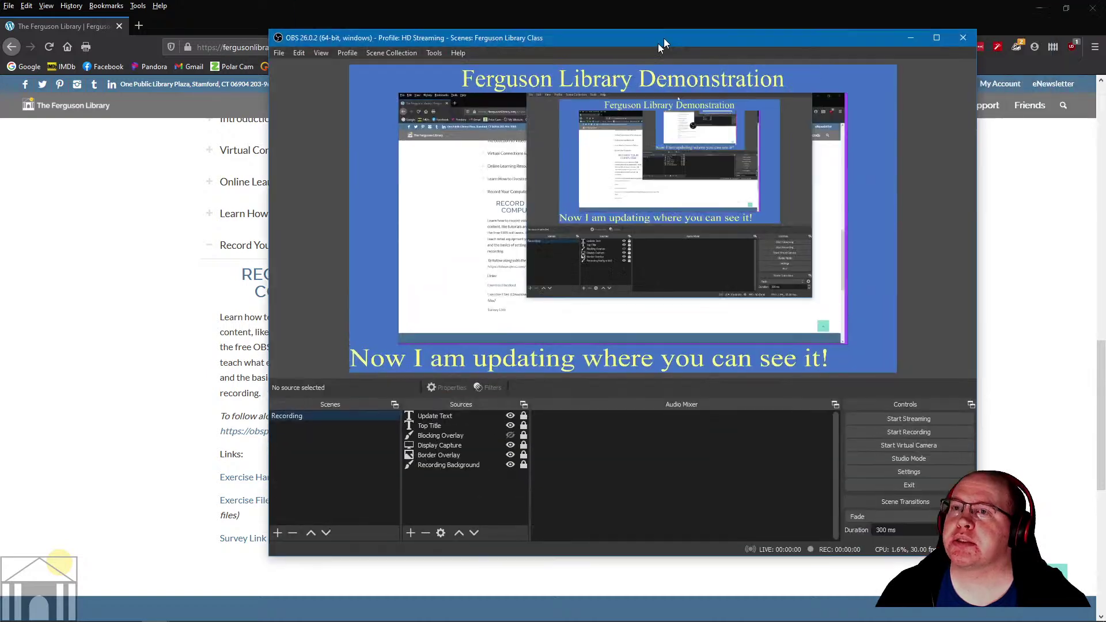
drag(664, 38, 548, 63)
double_click(551, 65)
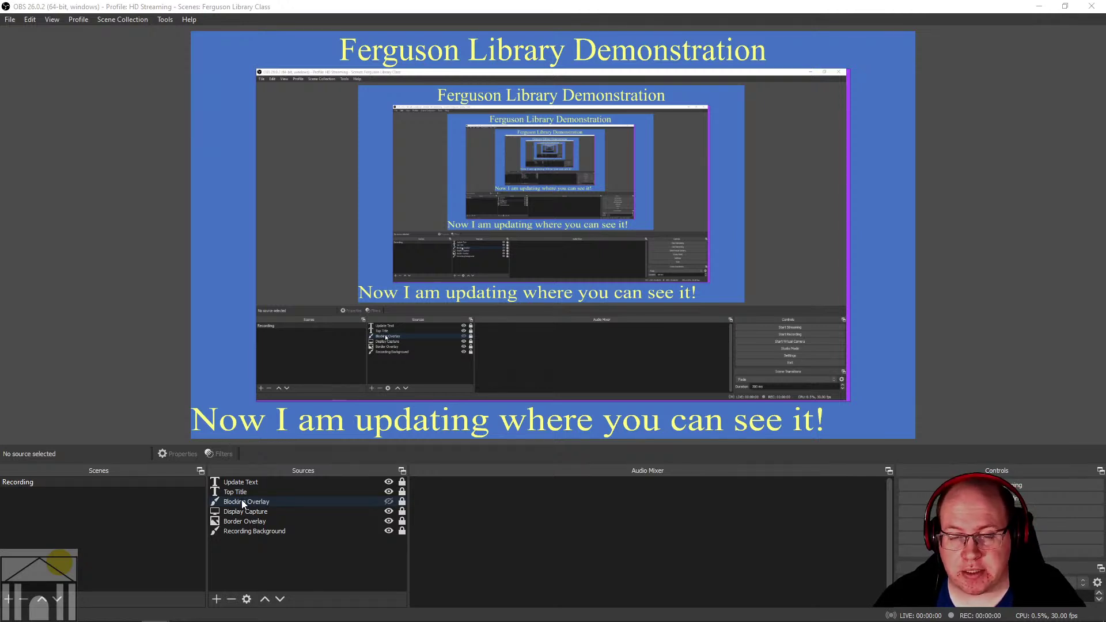
Step: Add an Audio Input Capture source named "Microphone" to the Recording scene
click(217, 600)
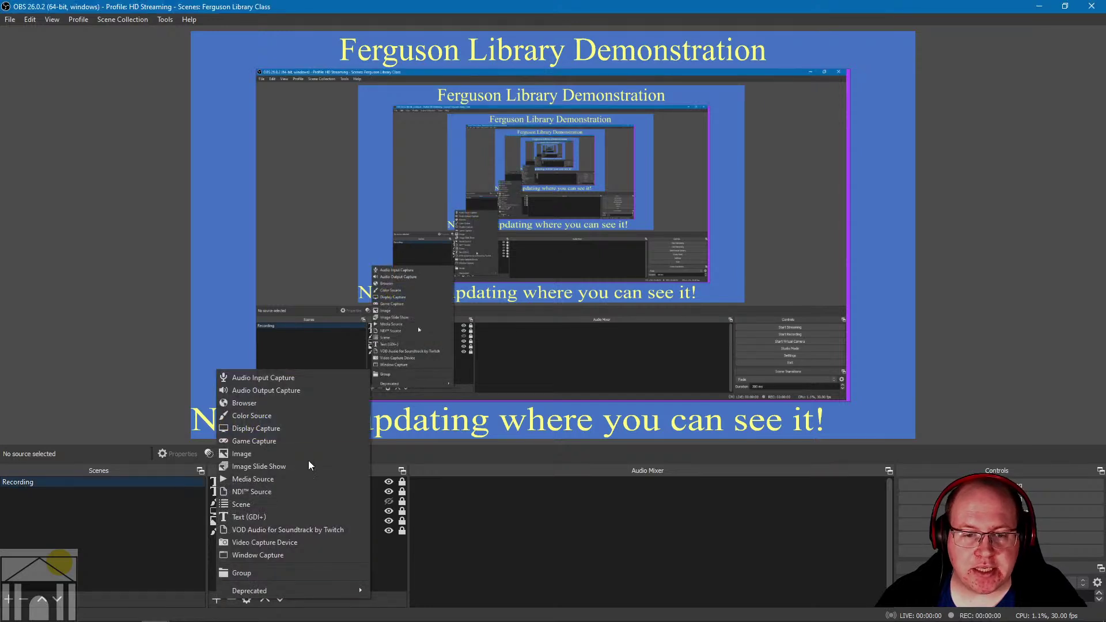
click(287, 380)
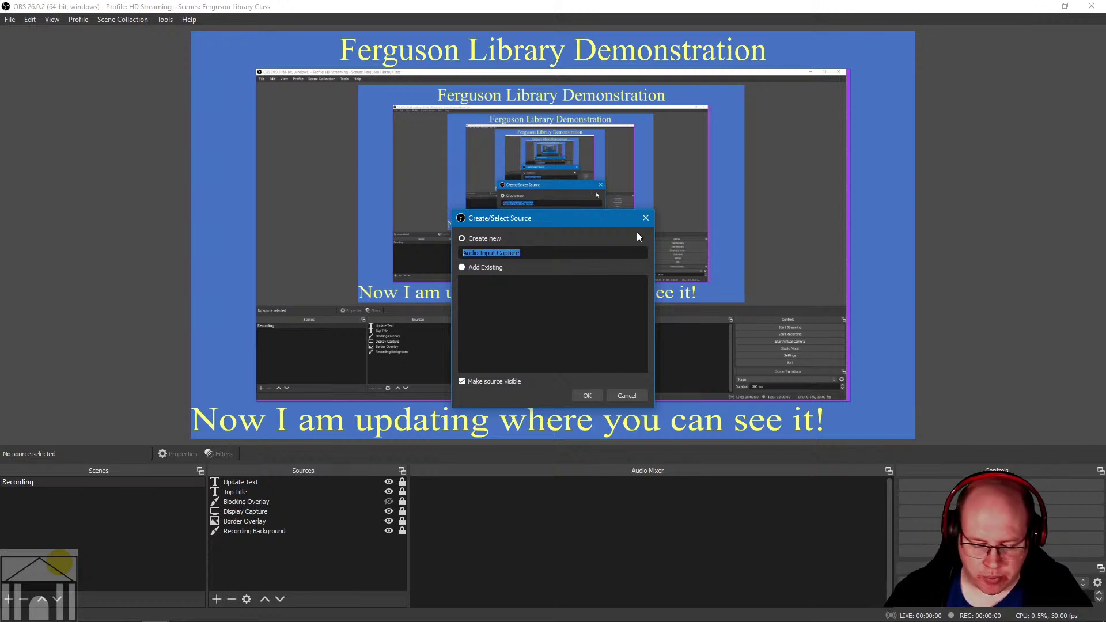
text(Mic)
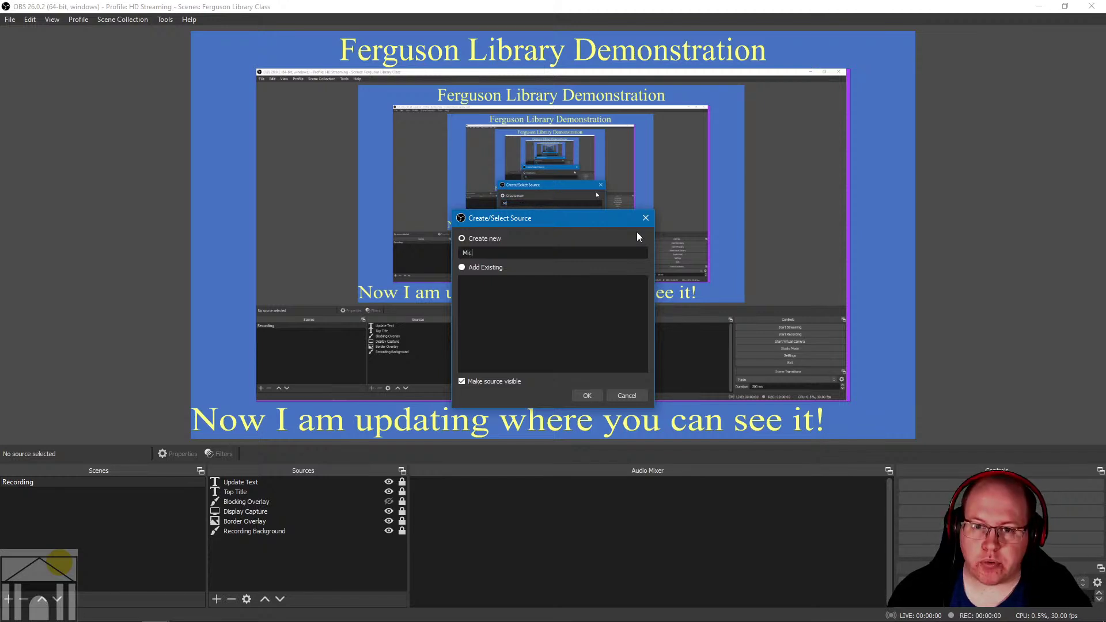
text(rophone)
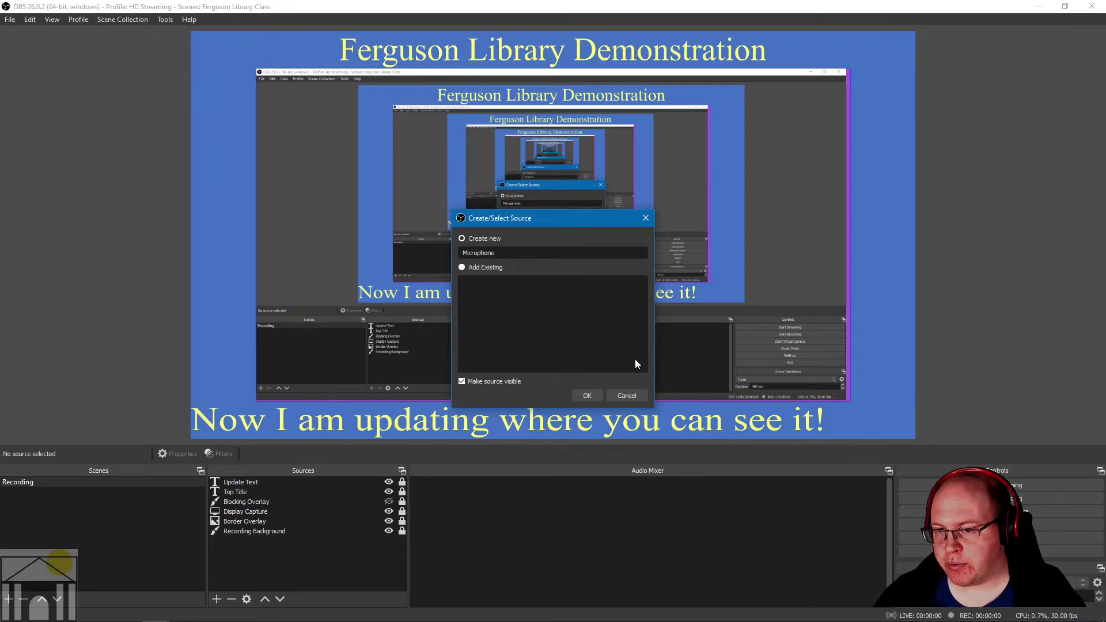
click(586, 395)
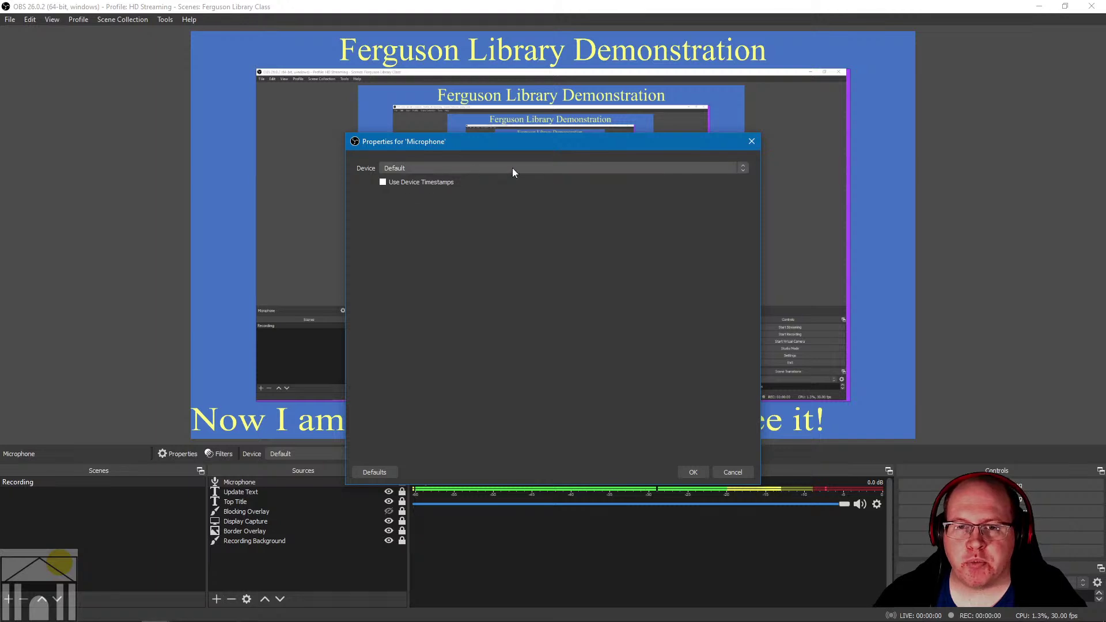
Step: Set the Microphone source's device to Microphone (Yeti Stereo Microphone)
click(745, 168)
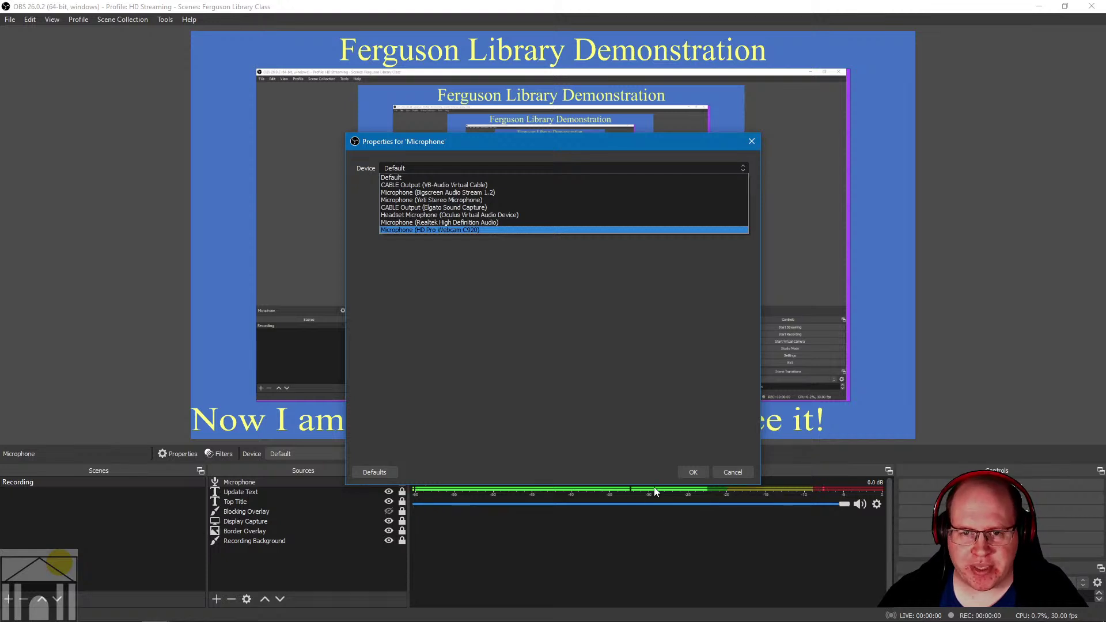
click(434, 202)
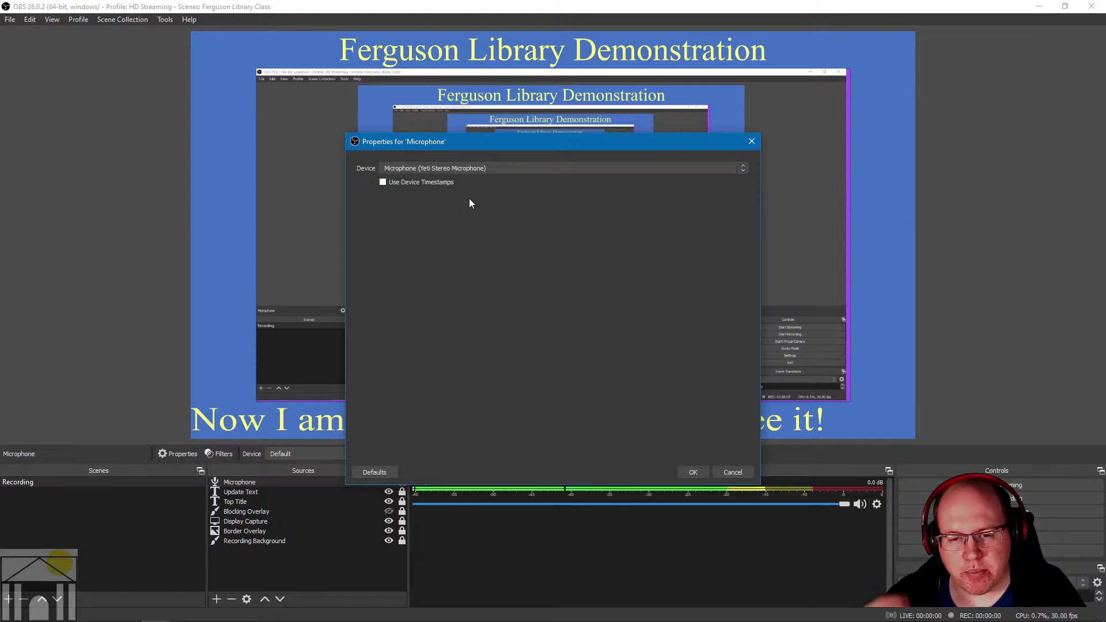
click(693, 472)
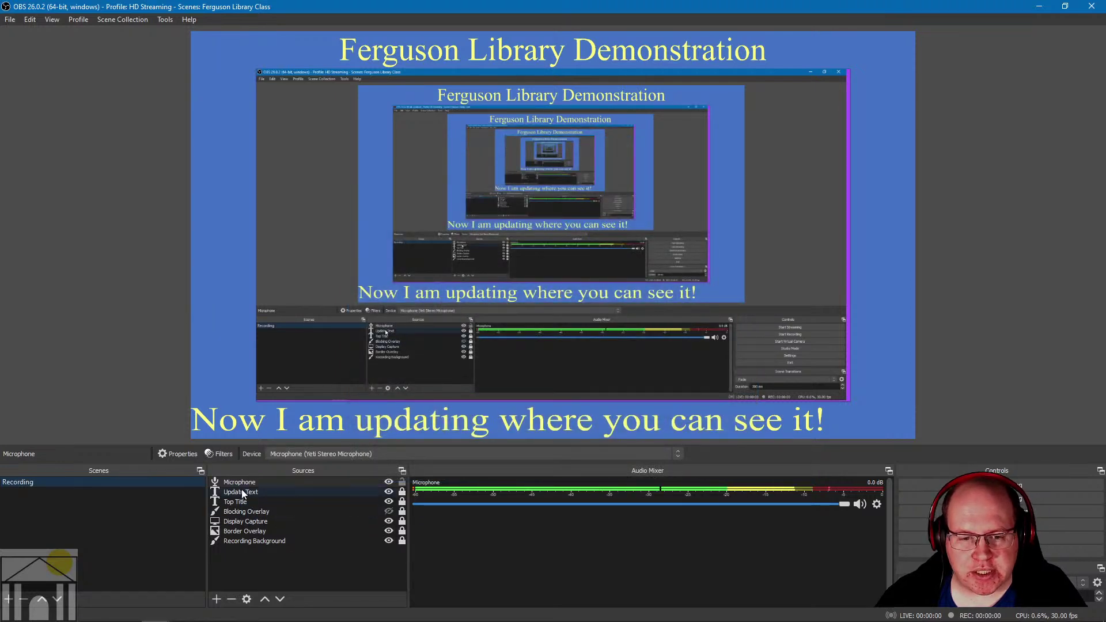
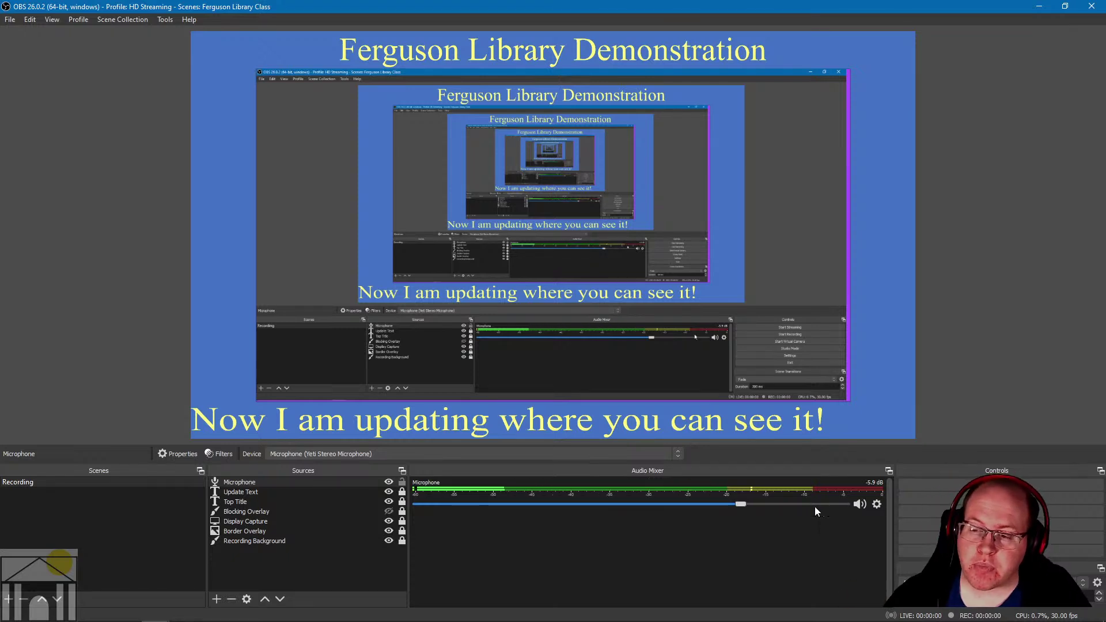
Step: Mute the Microphone in the audio mixer, unmute it, and mute it again
click(858, 504)
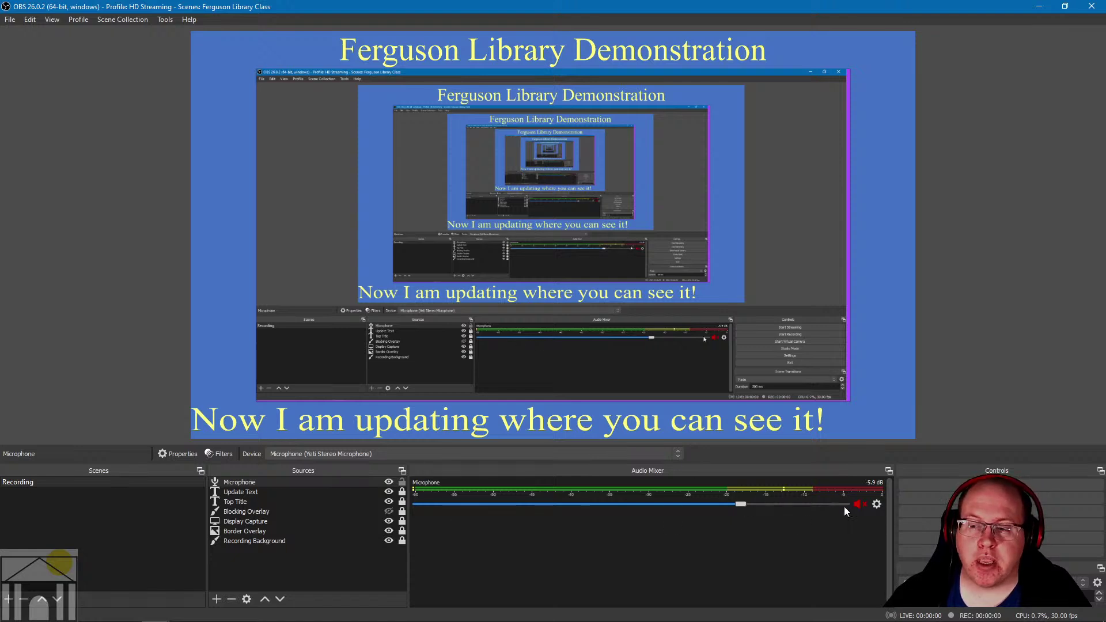
click(861, 505)
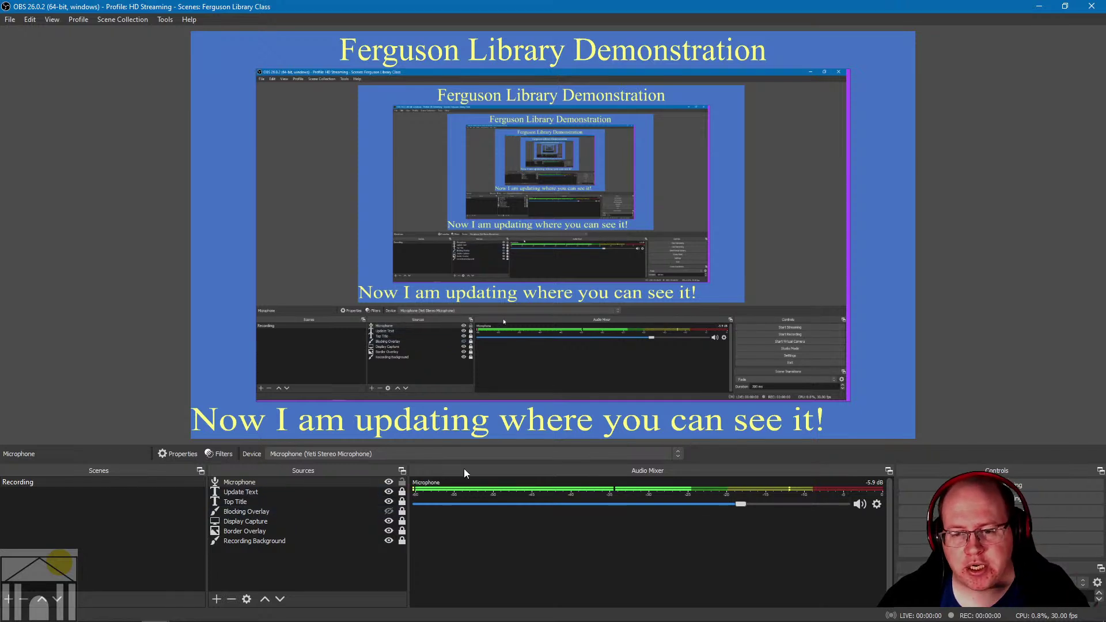
click(859, 505)
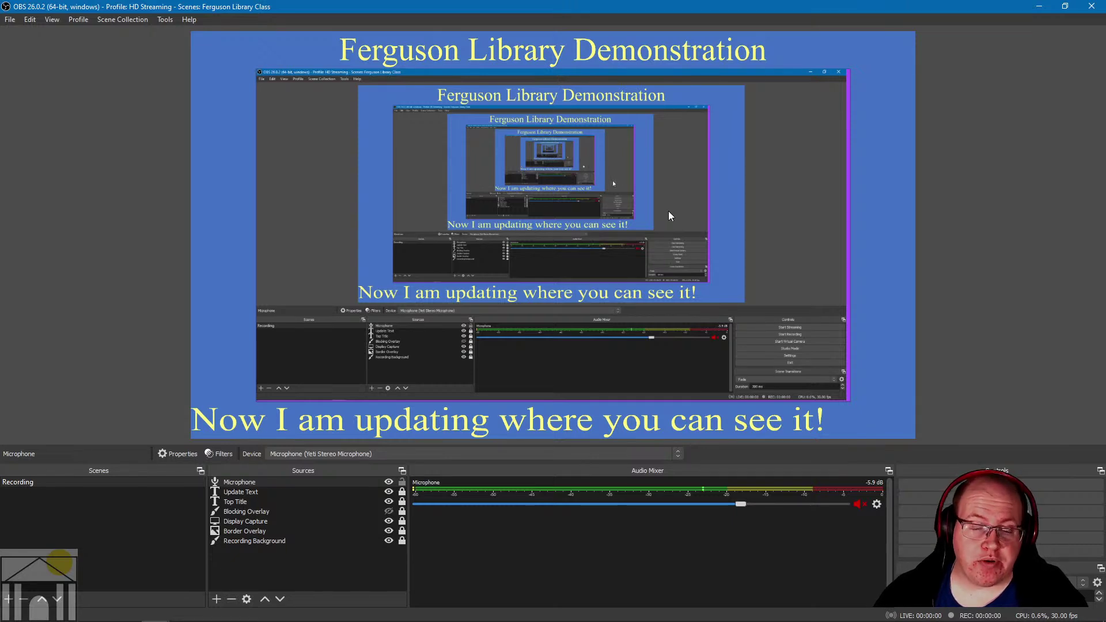
Step: Add an Audio Output Capture source named "Computer Audio" to the Recording scene
click(217, 600)
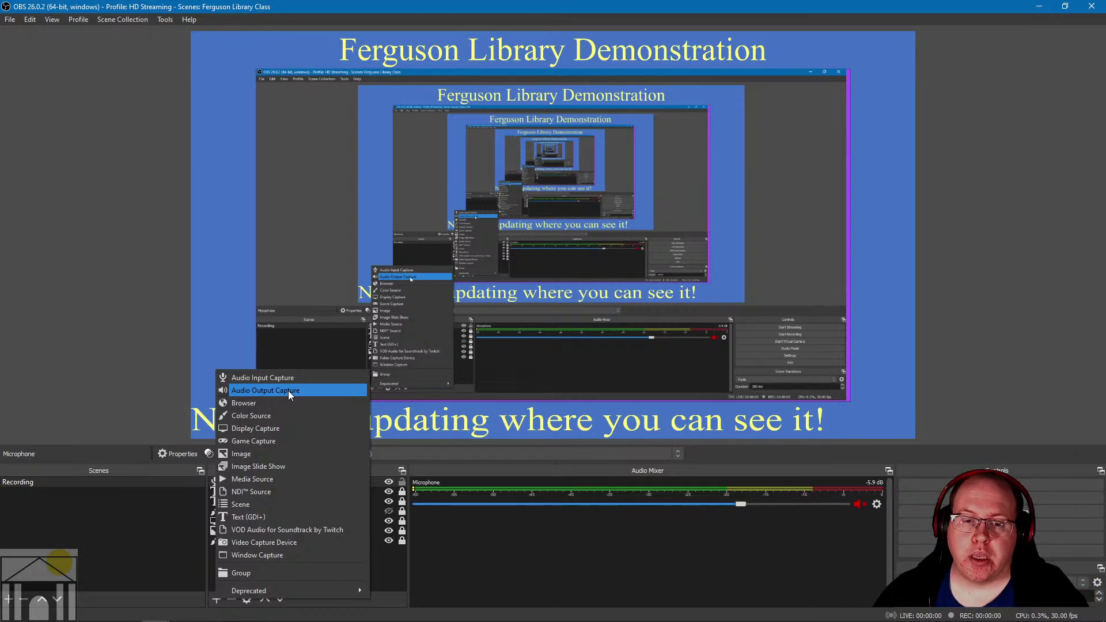
click(288, 391)
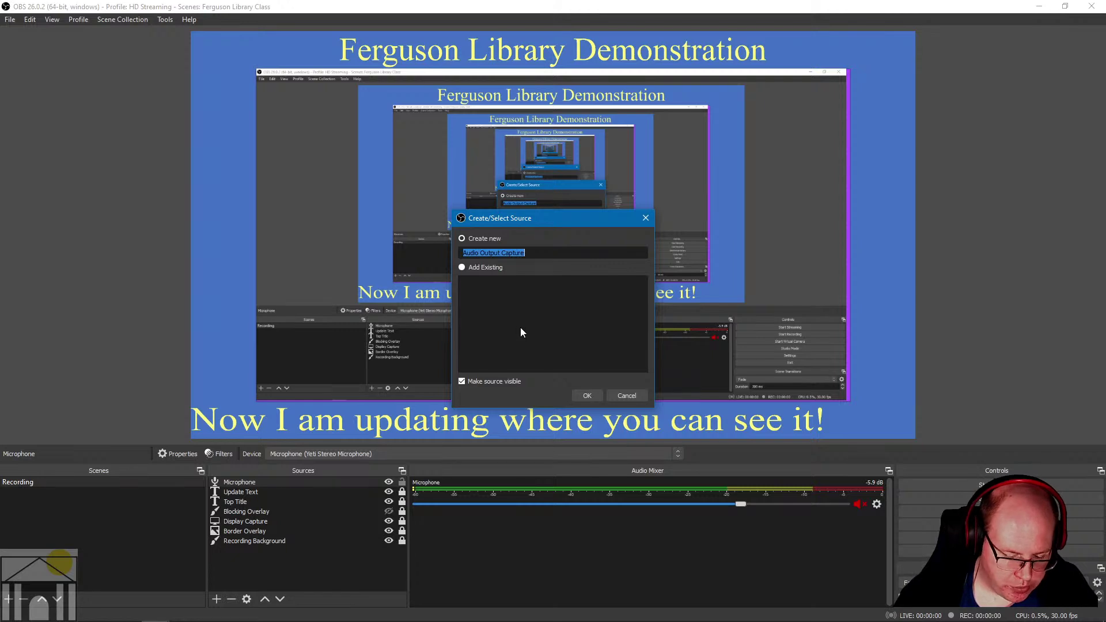
text(Comp)
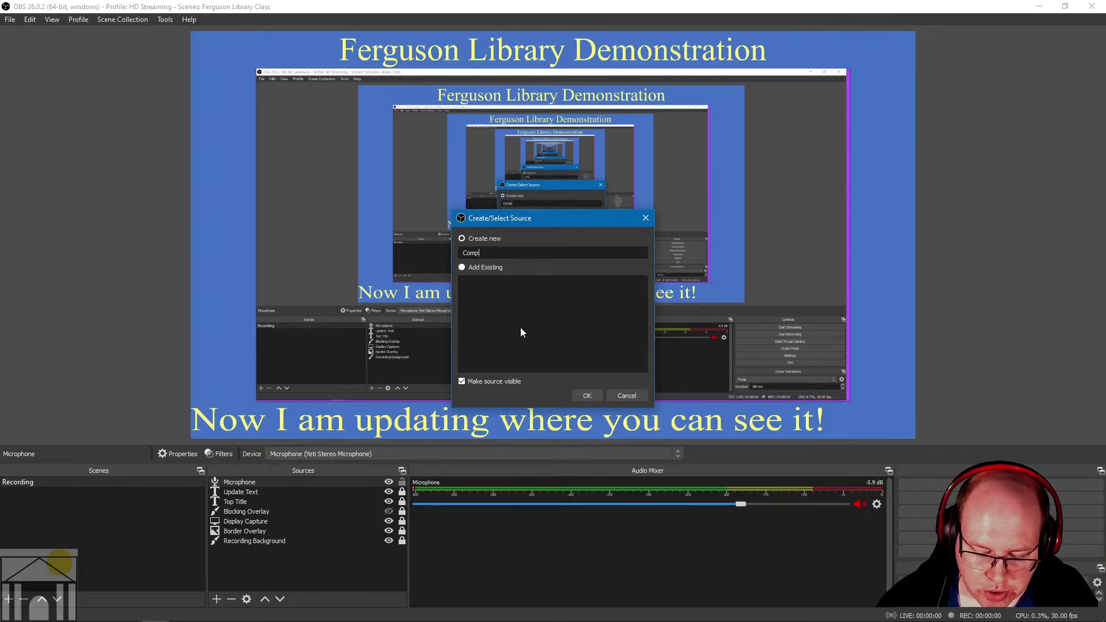
text(uter Aud)
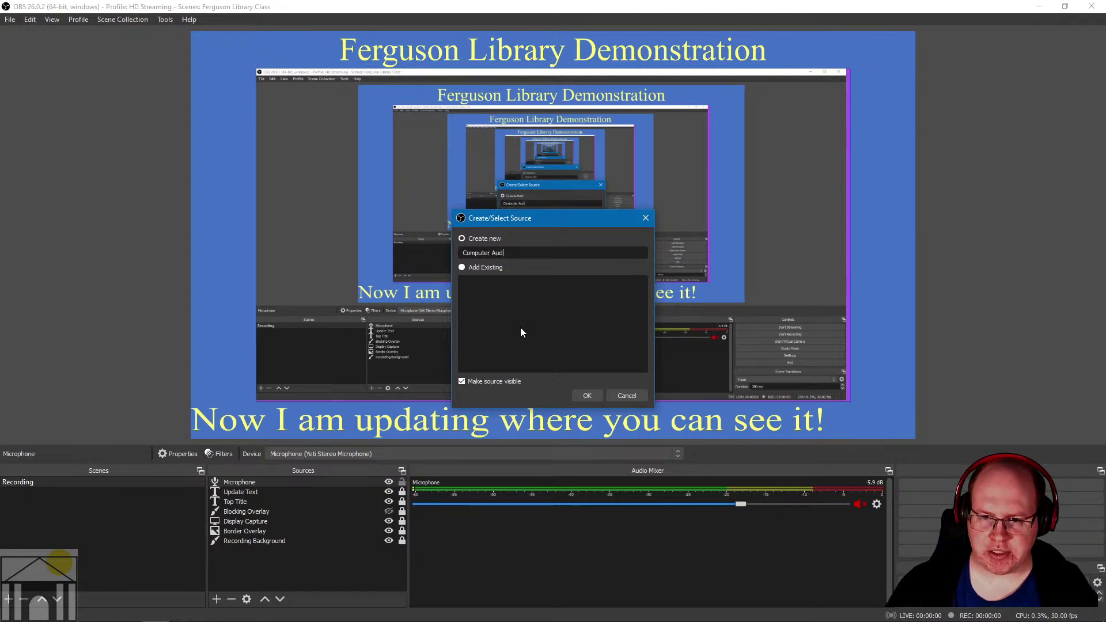
text(io)
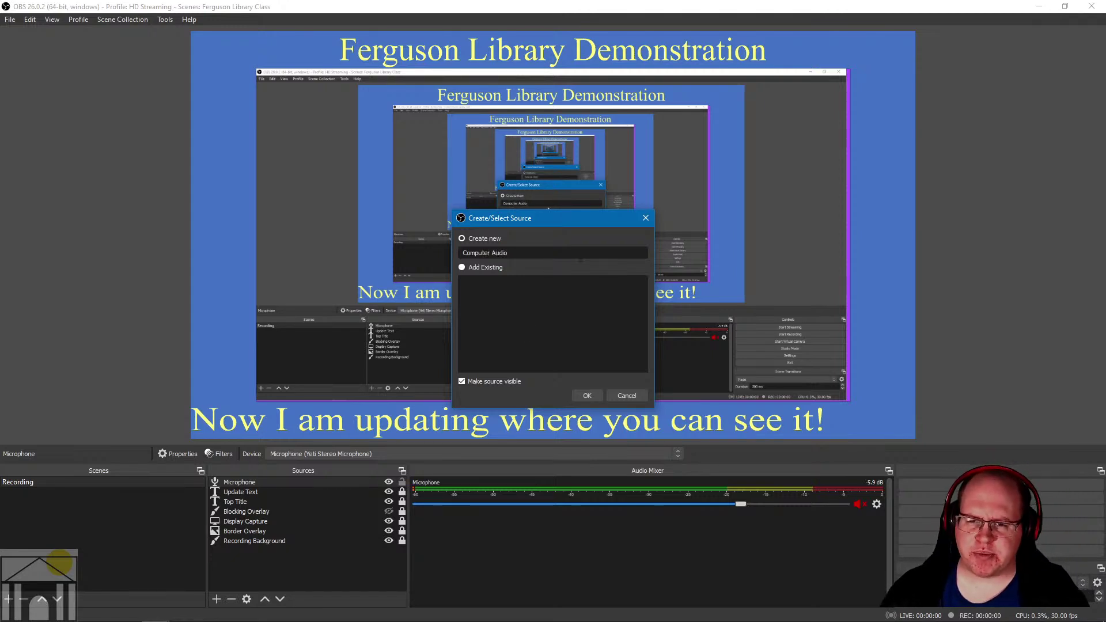
click(583, 397)
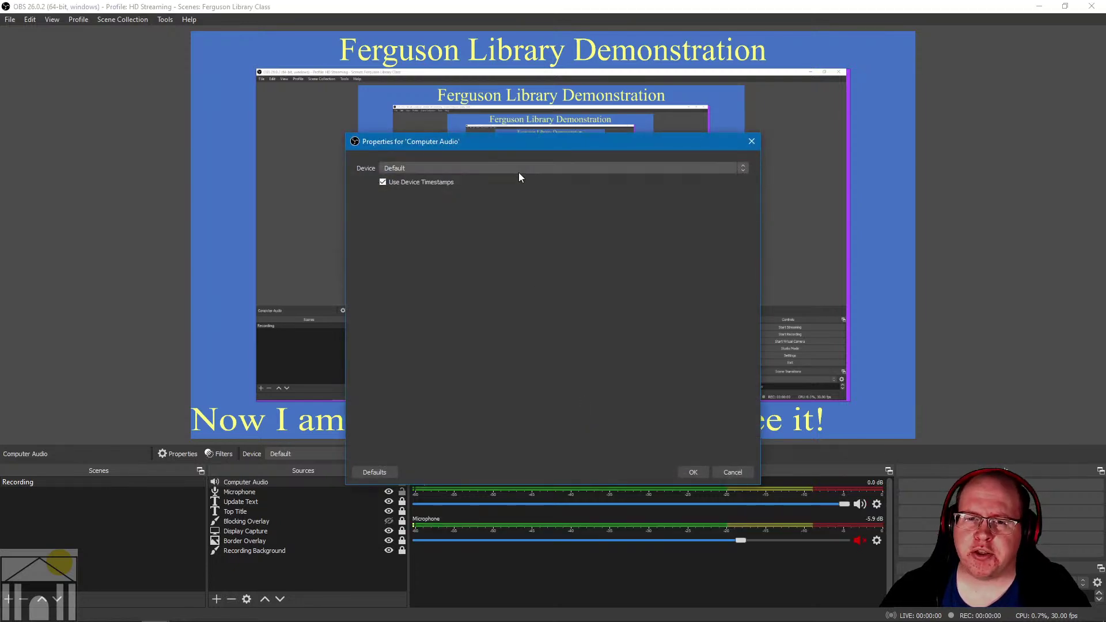
Step: Set the Computer Audio source's device to Speakers (Yeti Stereo Microphone)
click(744, 169)
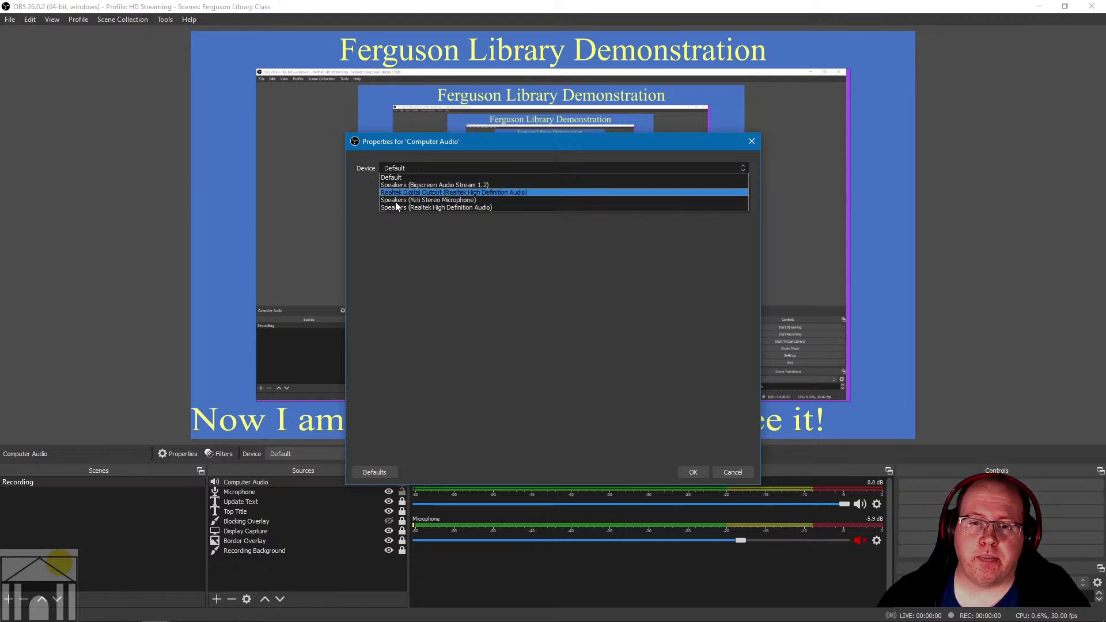
click(442, 200)
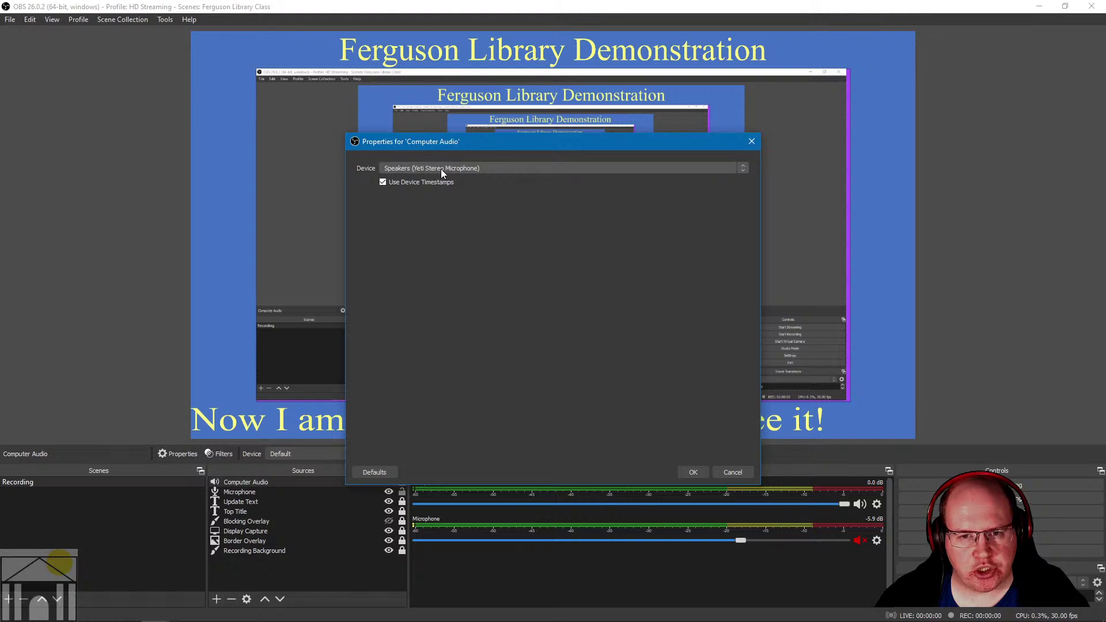
click(695, 473)
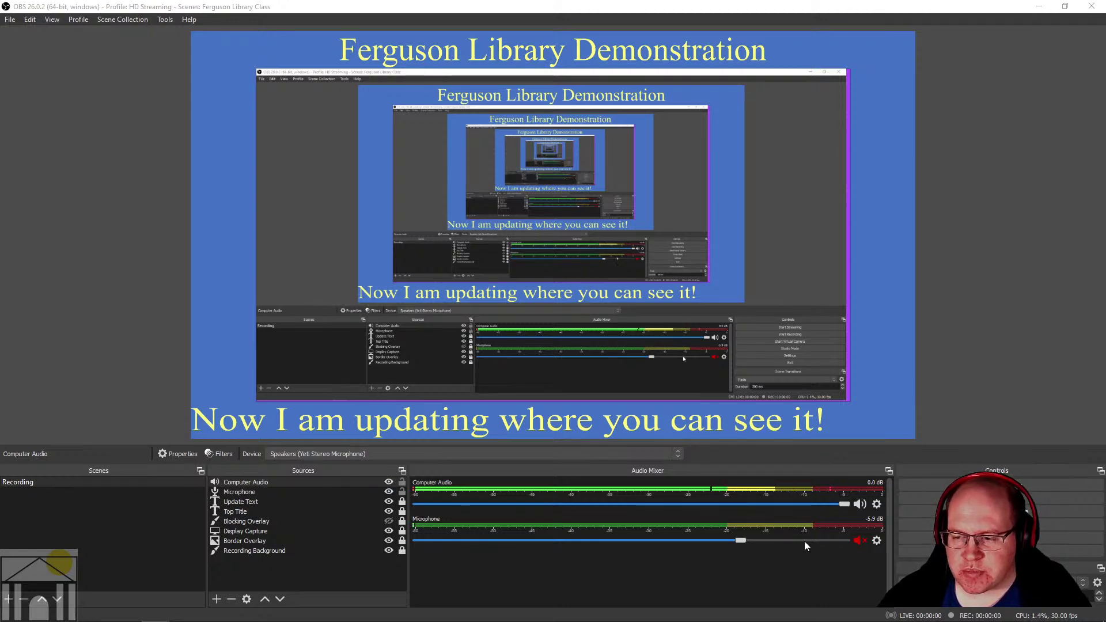
Step: Unmute the Microphone in the audio mixer
click(859, 541)
click(860, 542)
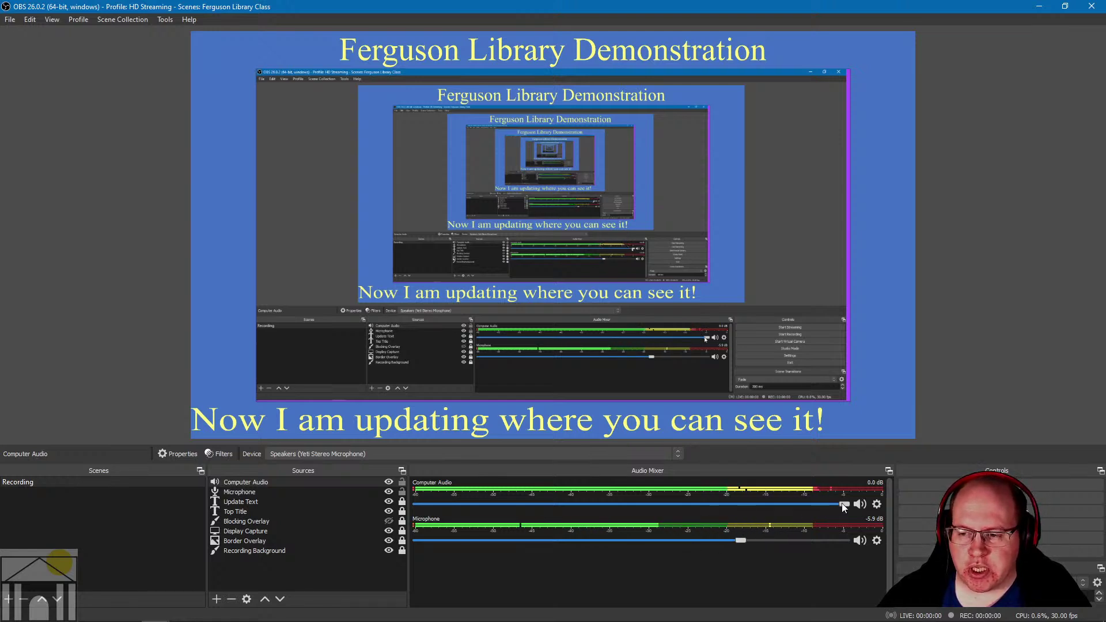
Step: Lower the Computer Audio volume to about -22.8 dB and mute the Microphone in the audio mixer
drag(843, 504, 607, 507)
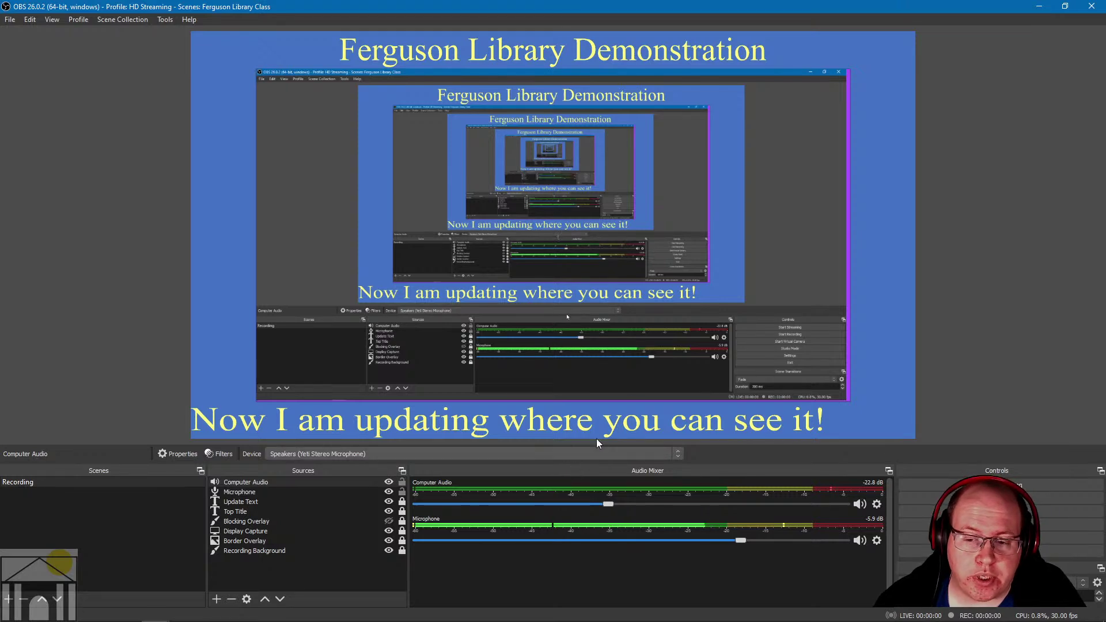
click(860, 540)
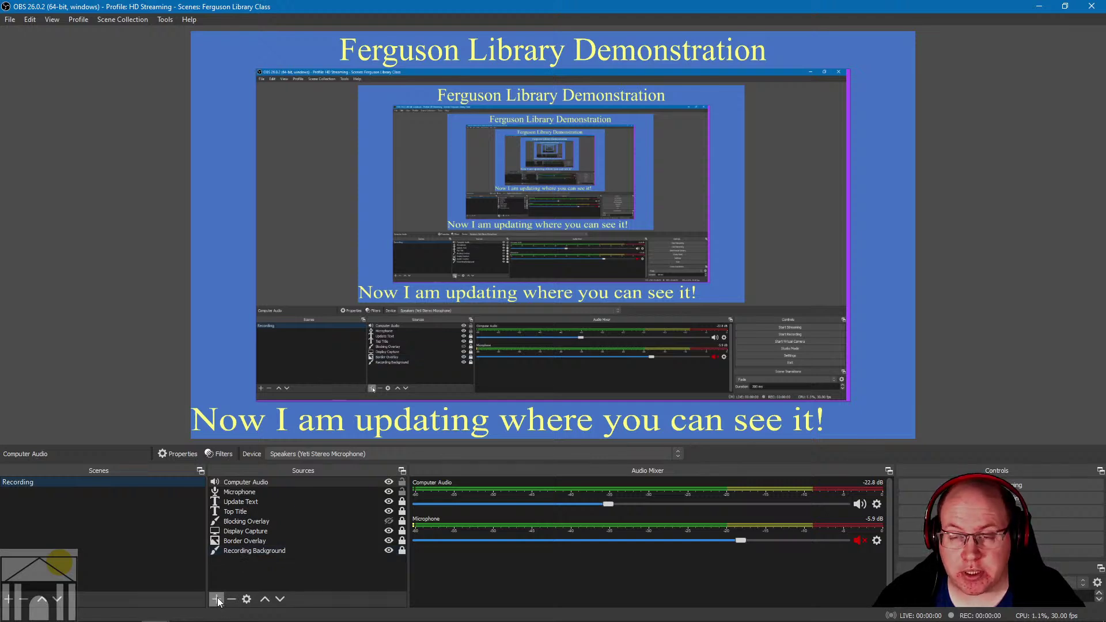
Step: Add a new scene named "Side by Side"
click(8, 597)
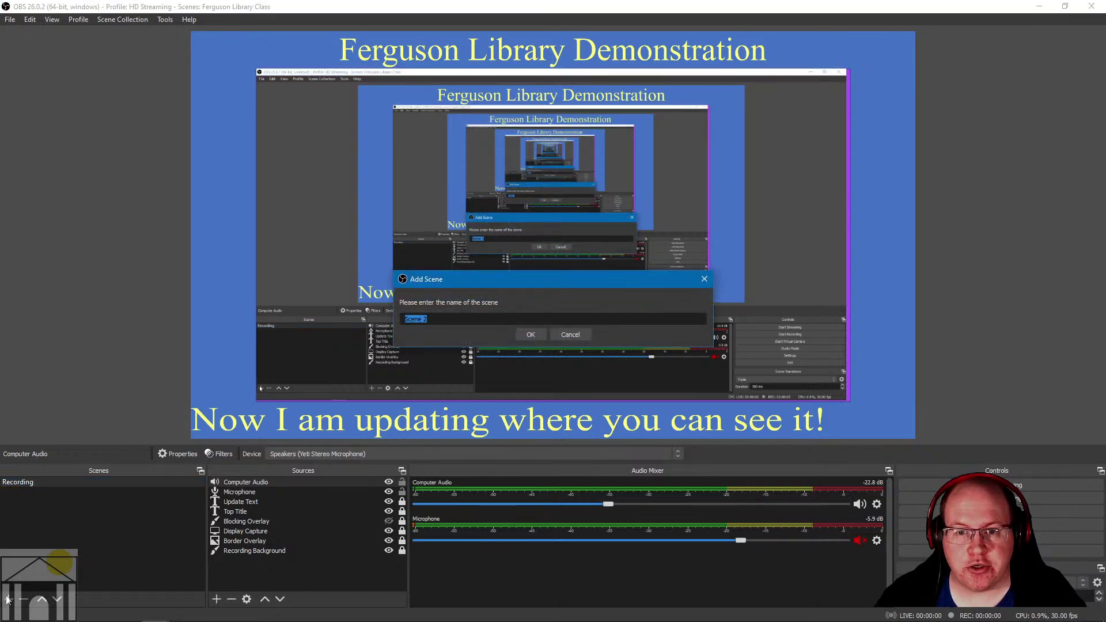
drag(514, 282, 492, 299)
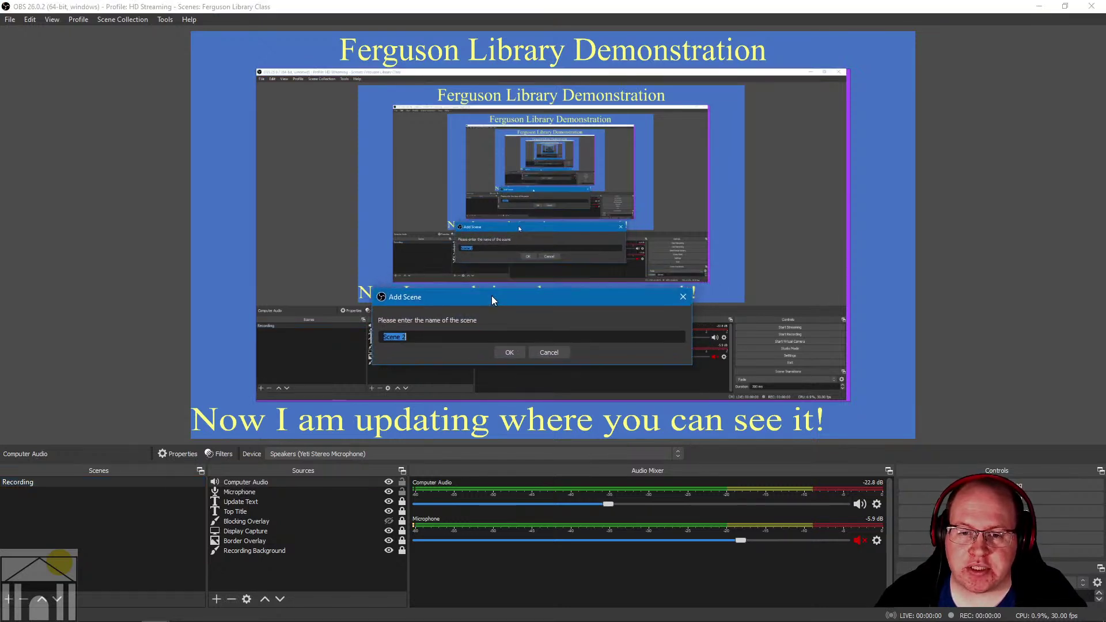
click(444, 338)
drag(457, 337, 398, 337)
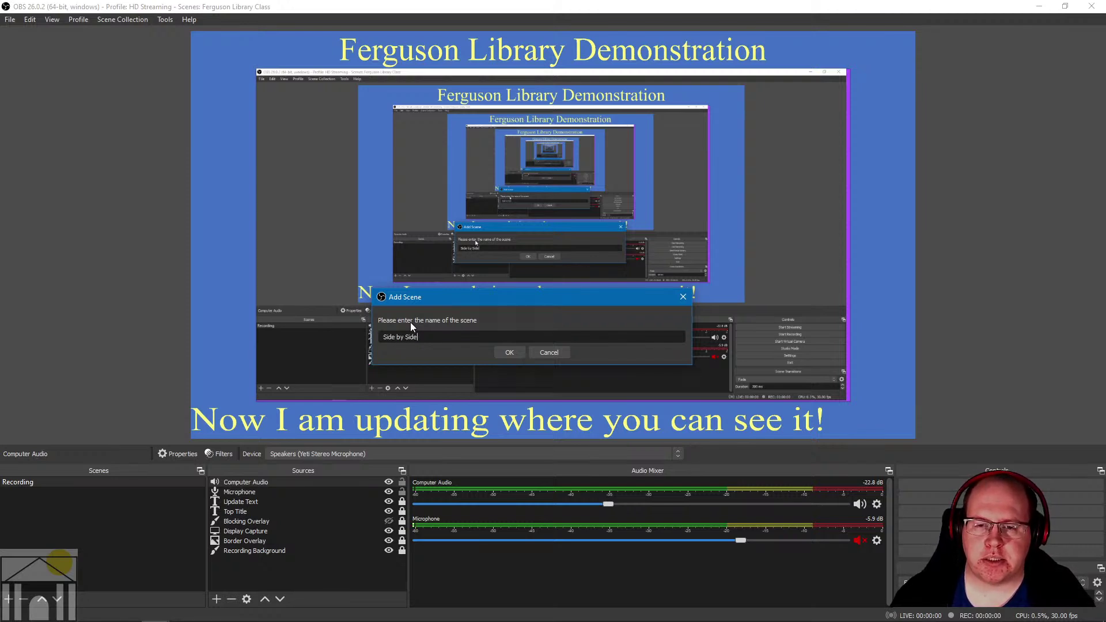
click(510, 351)
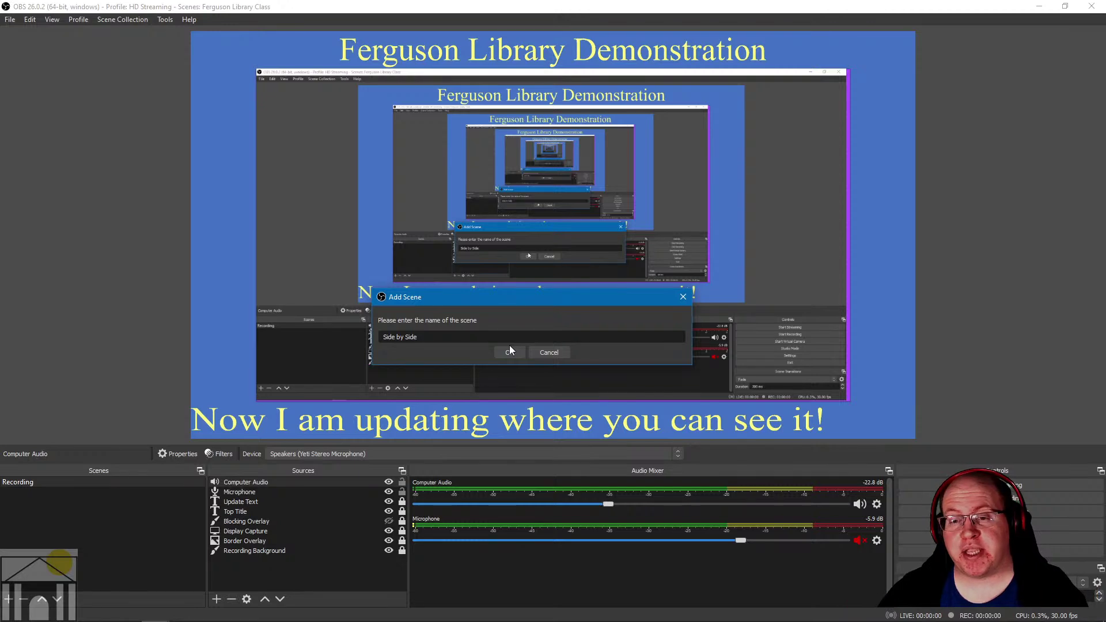
click(510, 350)
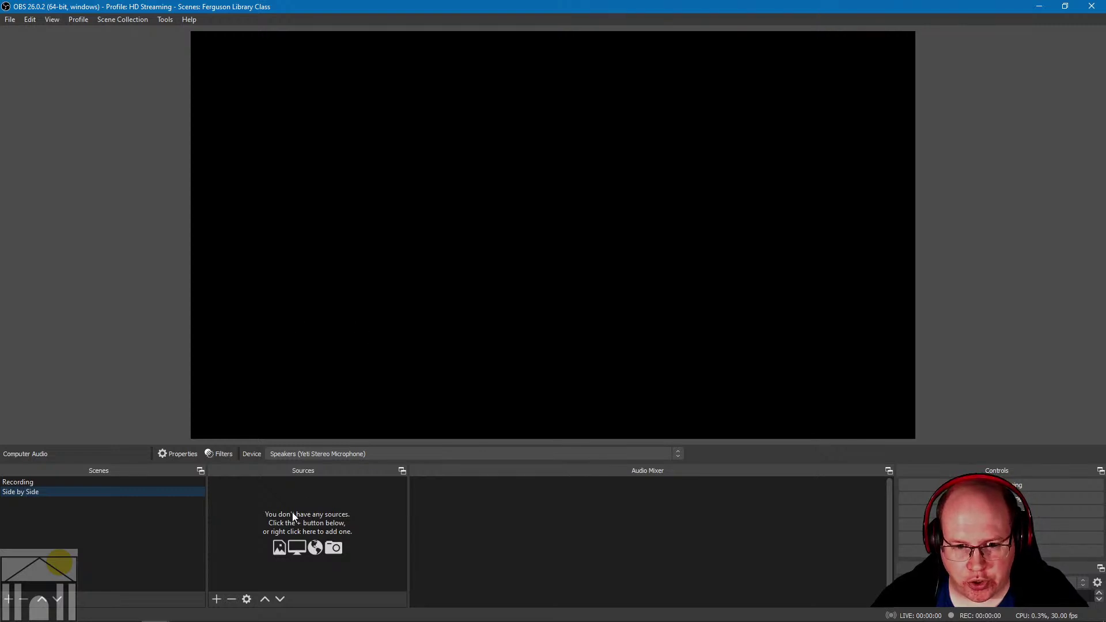
Step: Add a Window Capture source named "Web Browser" to the Side by Side scene
click(216, 600)
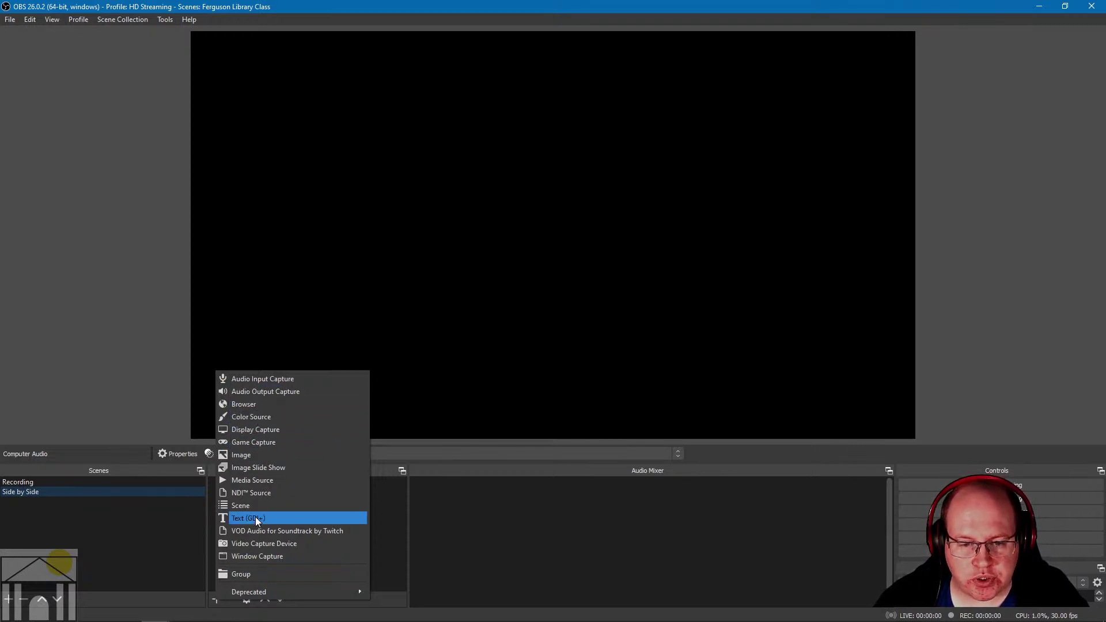
click(273, 558)
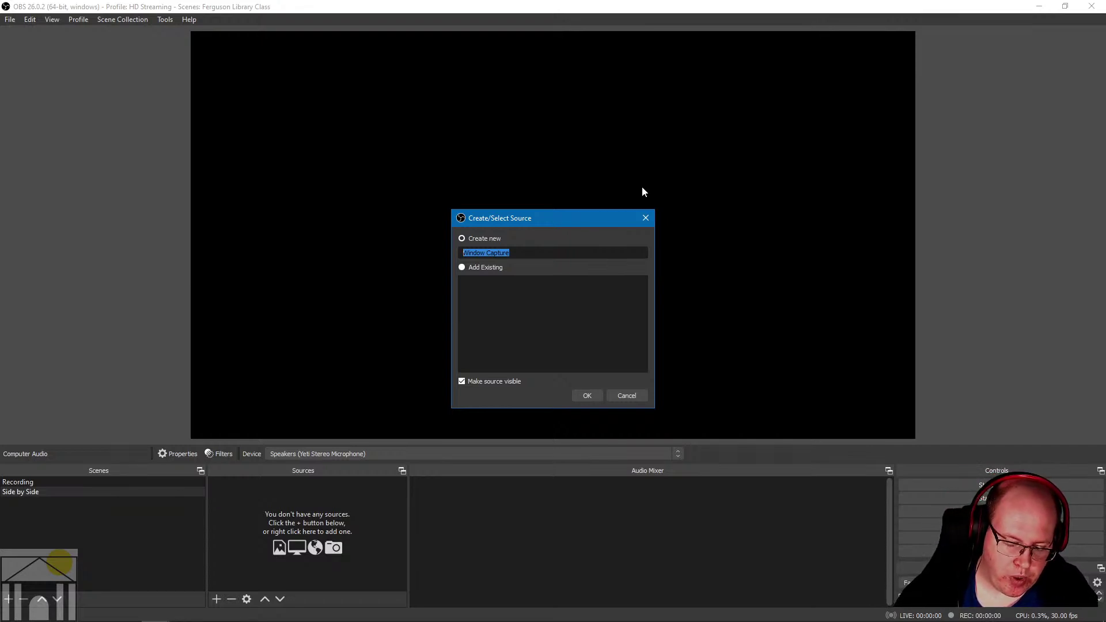
text(Web Browser)
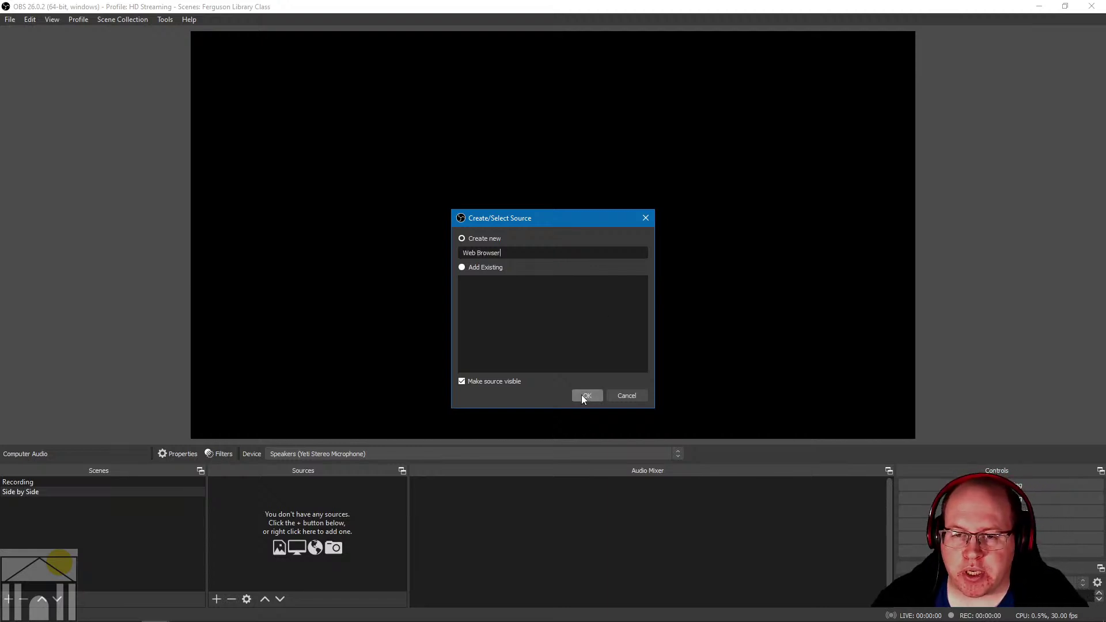
click(586, 395)
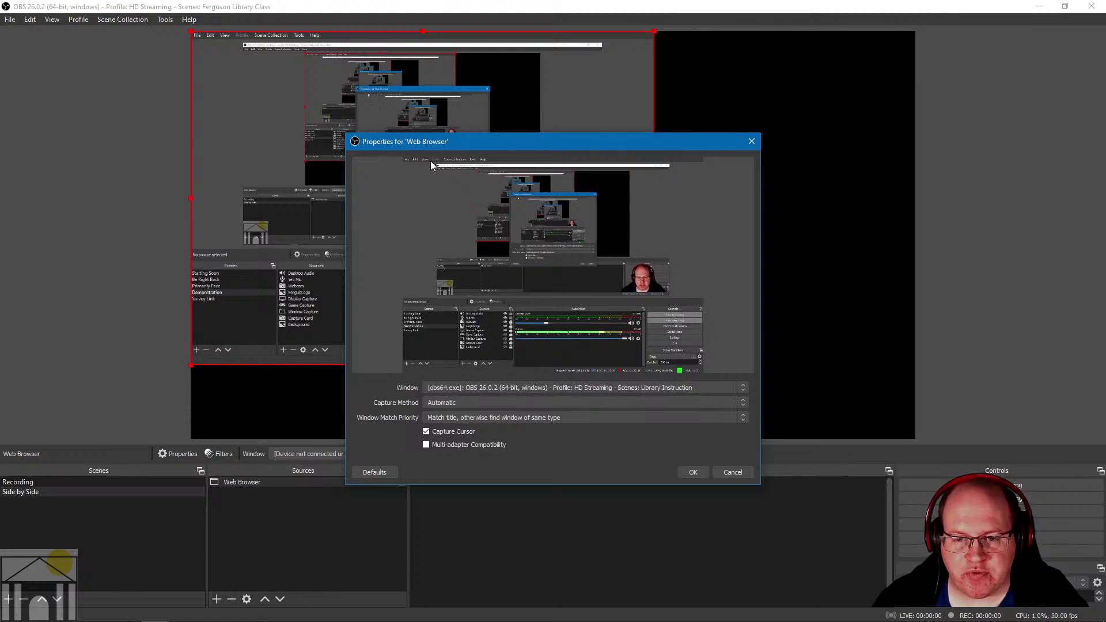
Step: Set the Web Browser source to capture the Firefox window with the Ferguson Library Online Technology Class Resources page
click(736, 388)
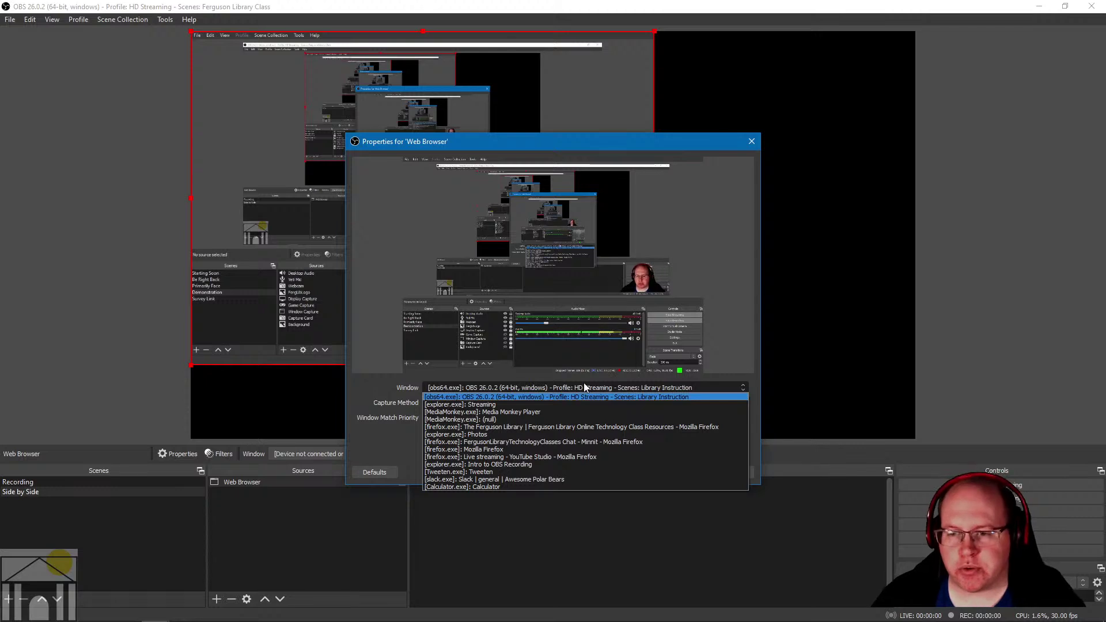
click(559, 427)
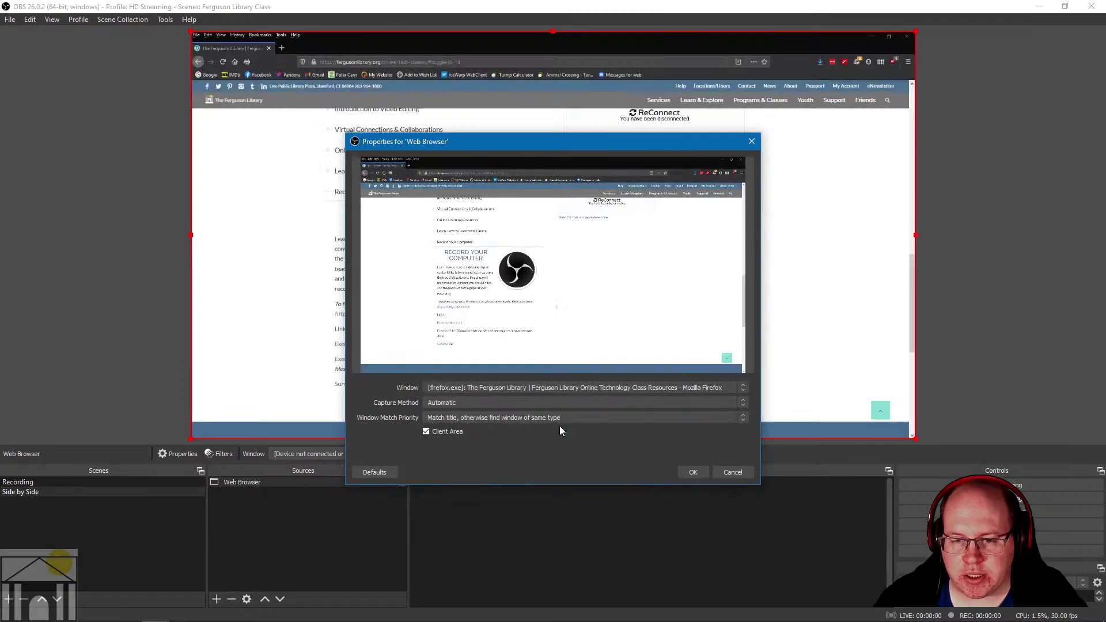
click(693, 473)
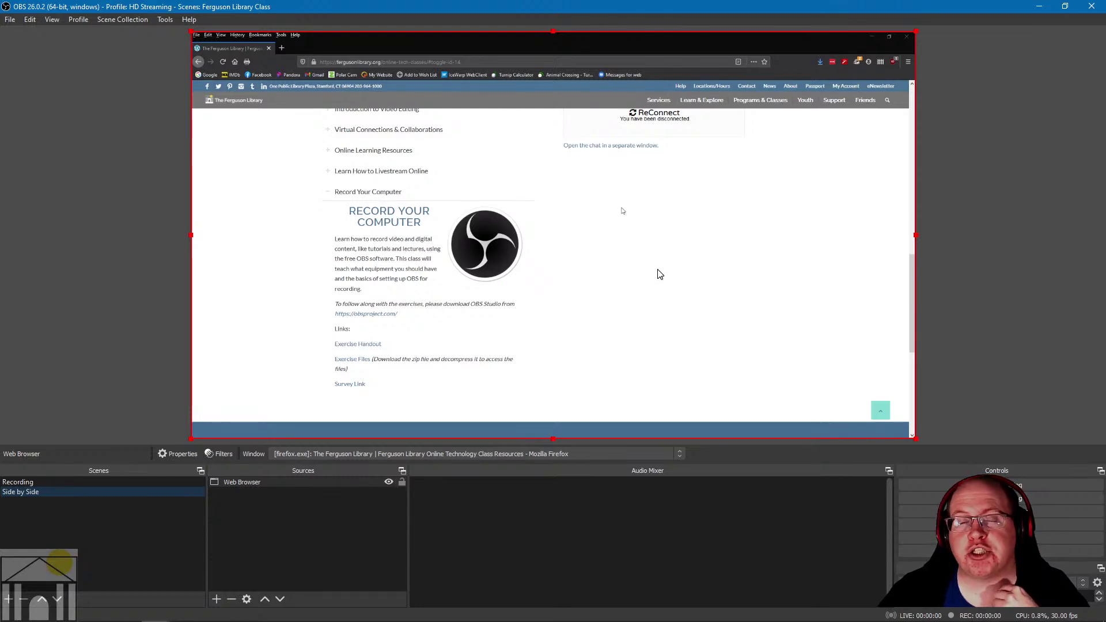
Step: Switch to the captured Firefox window to view the Ferguson Library page, and return to the OBS class window
mouse_move(115, 617)
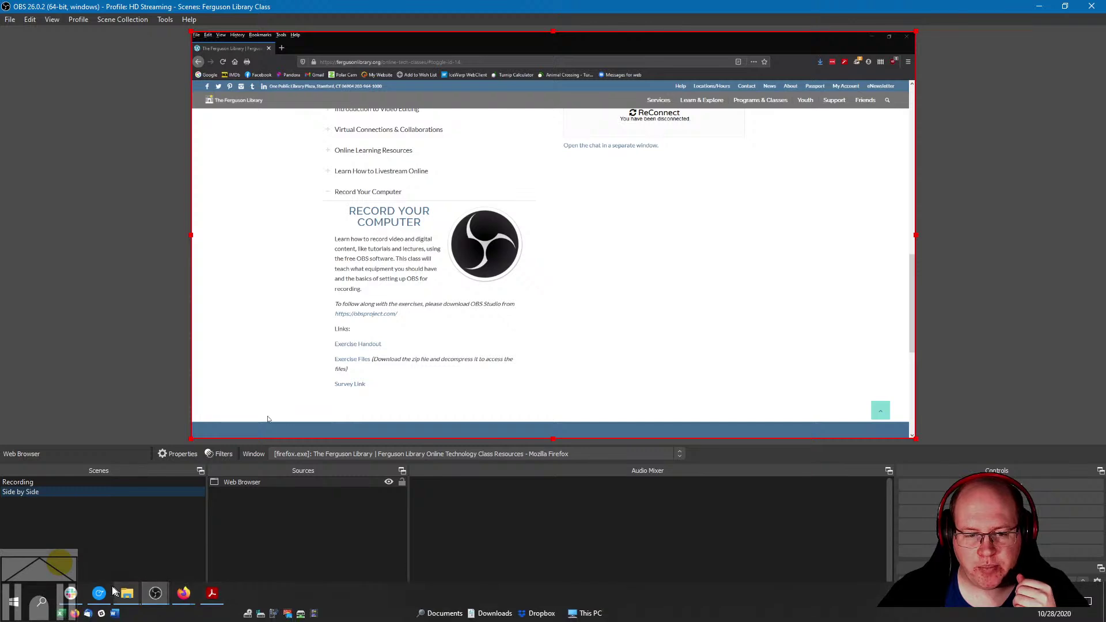
mouse_move(183, 601)
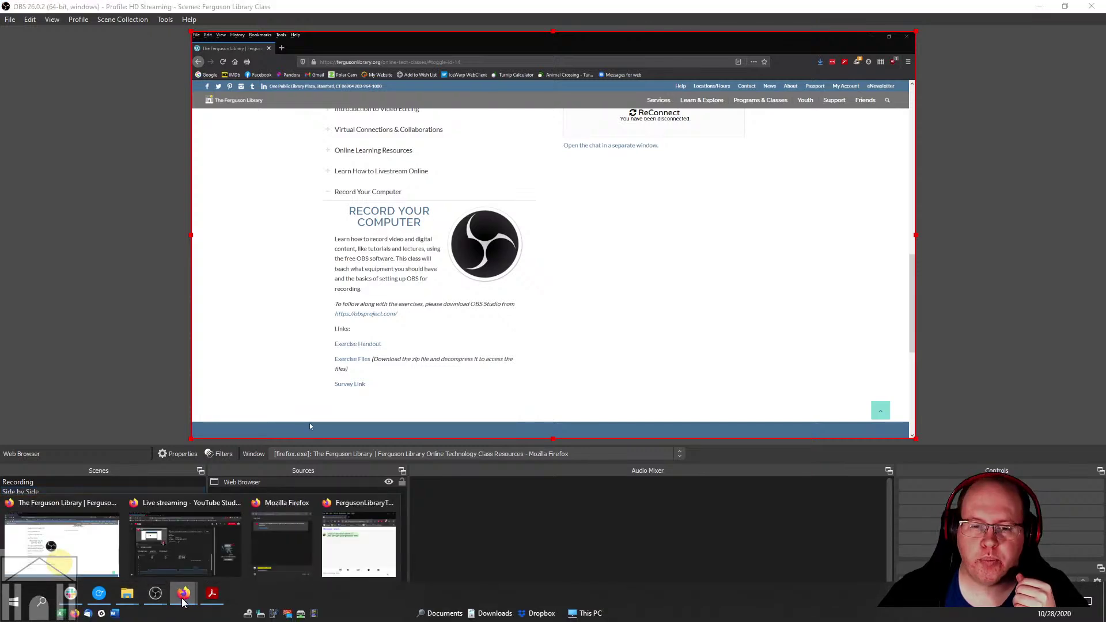
click(61, 544)
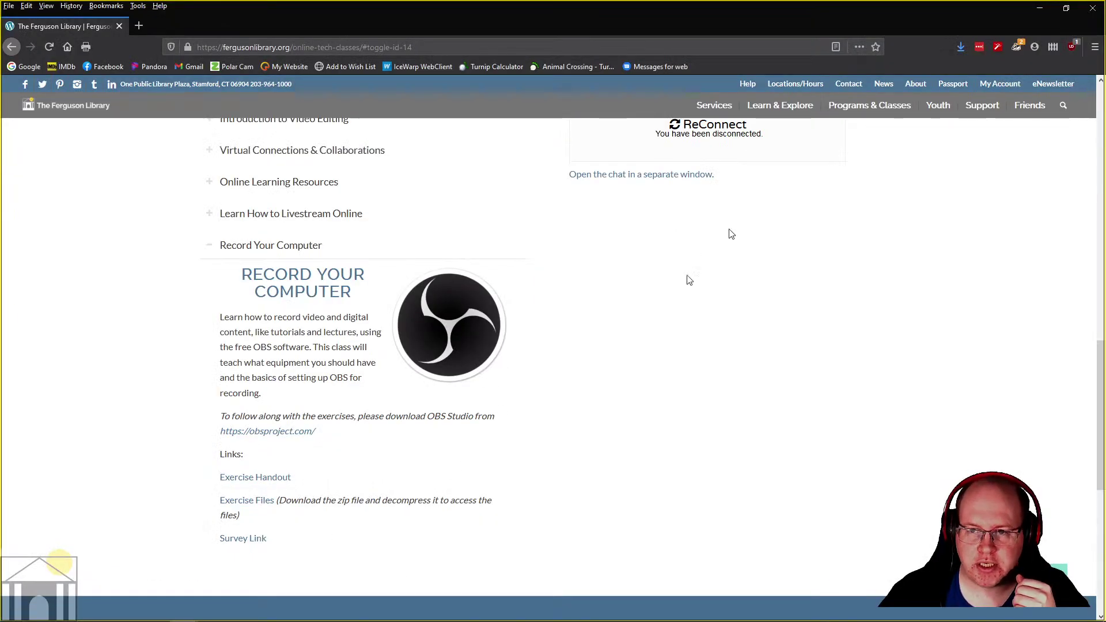
mouse_move(221, 593)
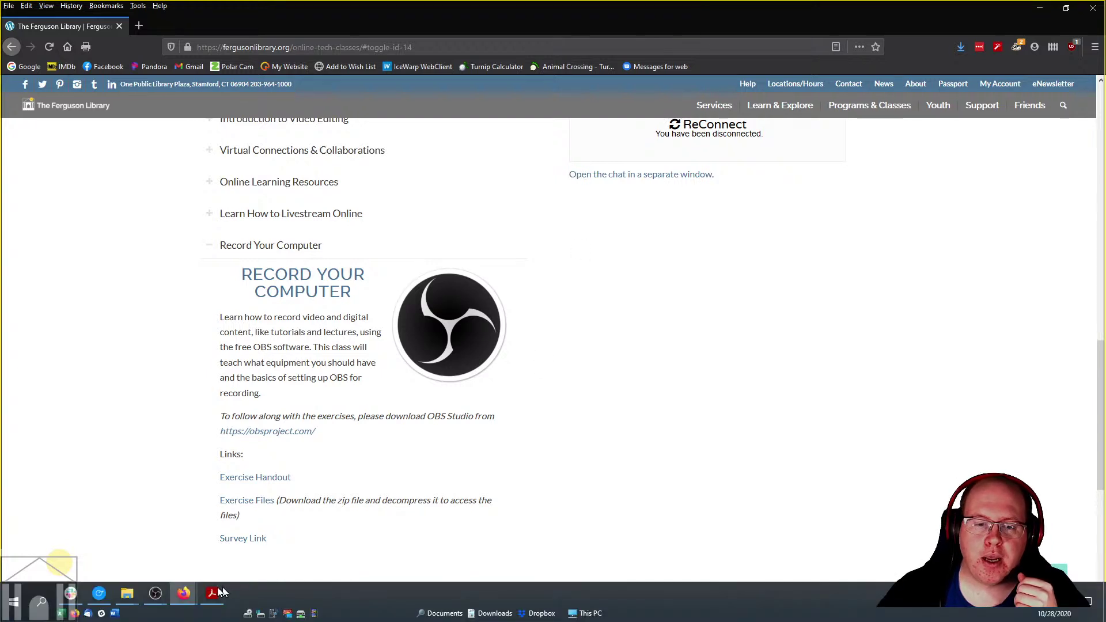
mouse_move(155, 593)
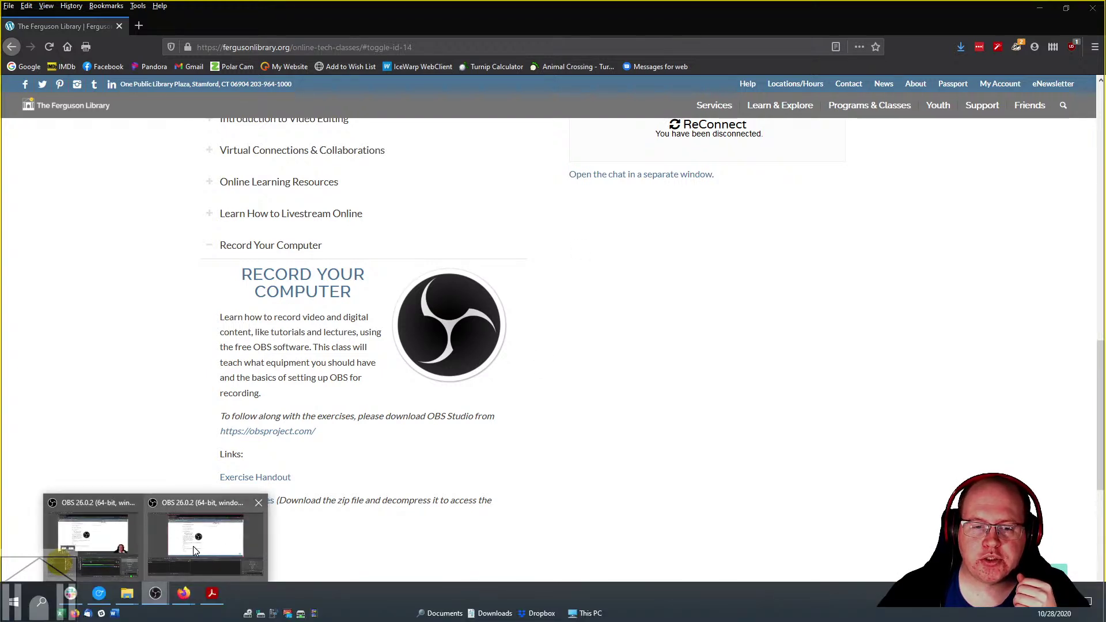
click(193, 550)
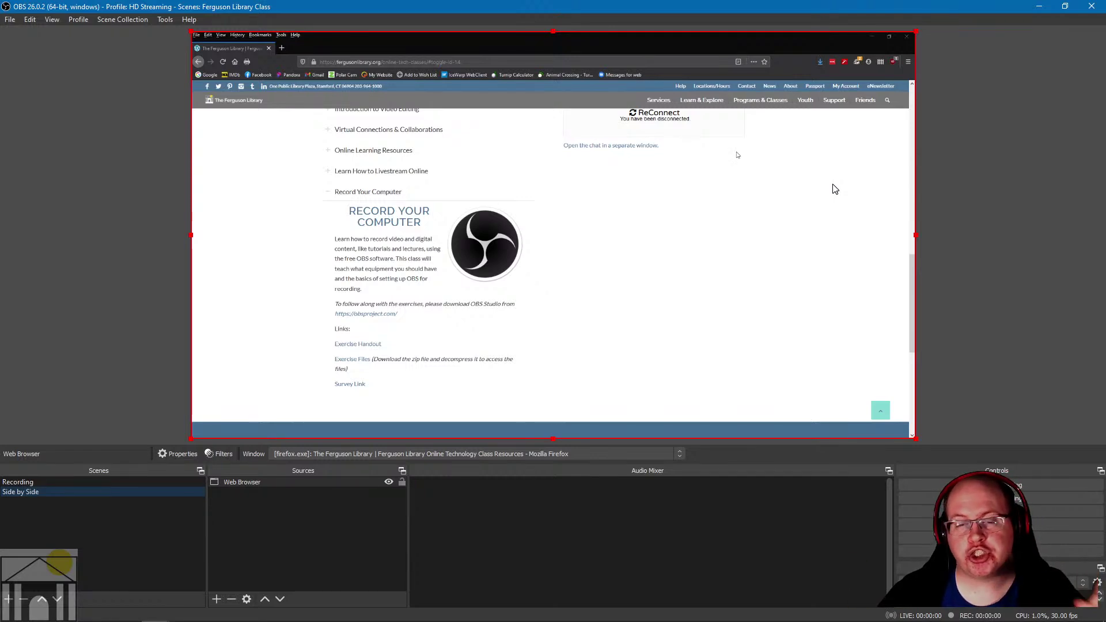
Step: Switch to Firefox, scroll the library's class resources page up to its heading, and return to the OBS class window
mouse_move(128, 616)
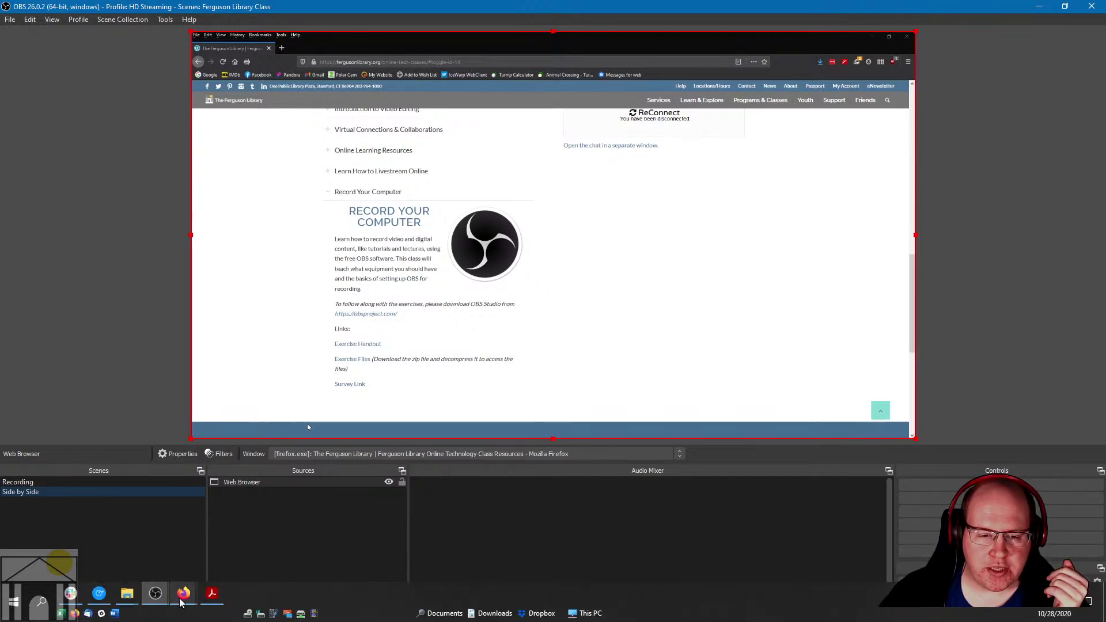
mouse_move(184, 594)
click(64, 542)
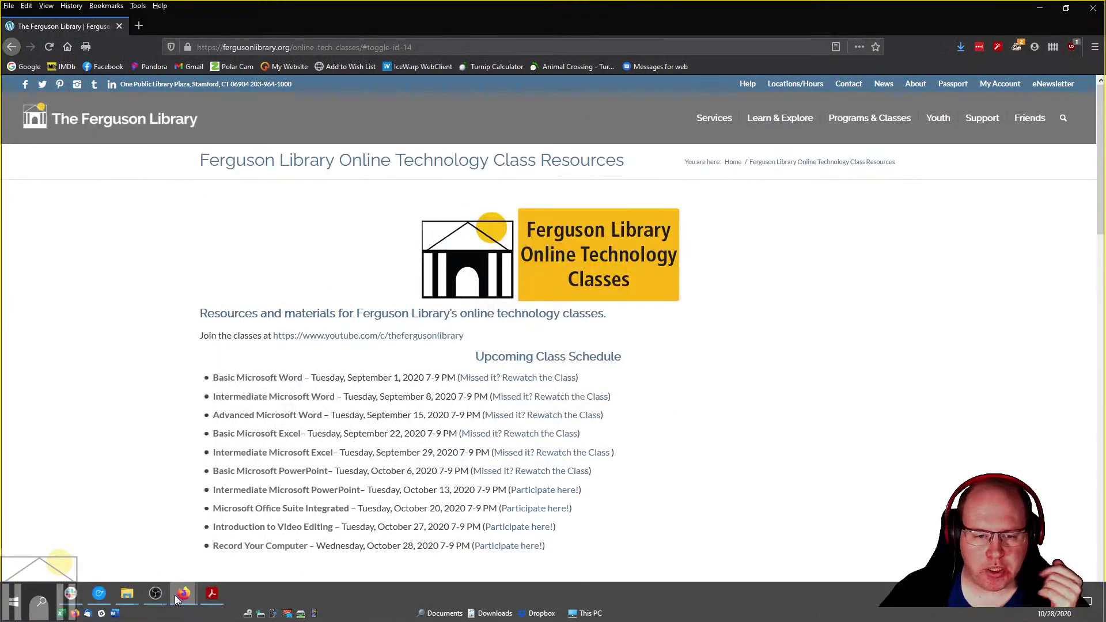
mouse_move(152, 596)
click(185, 551)
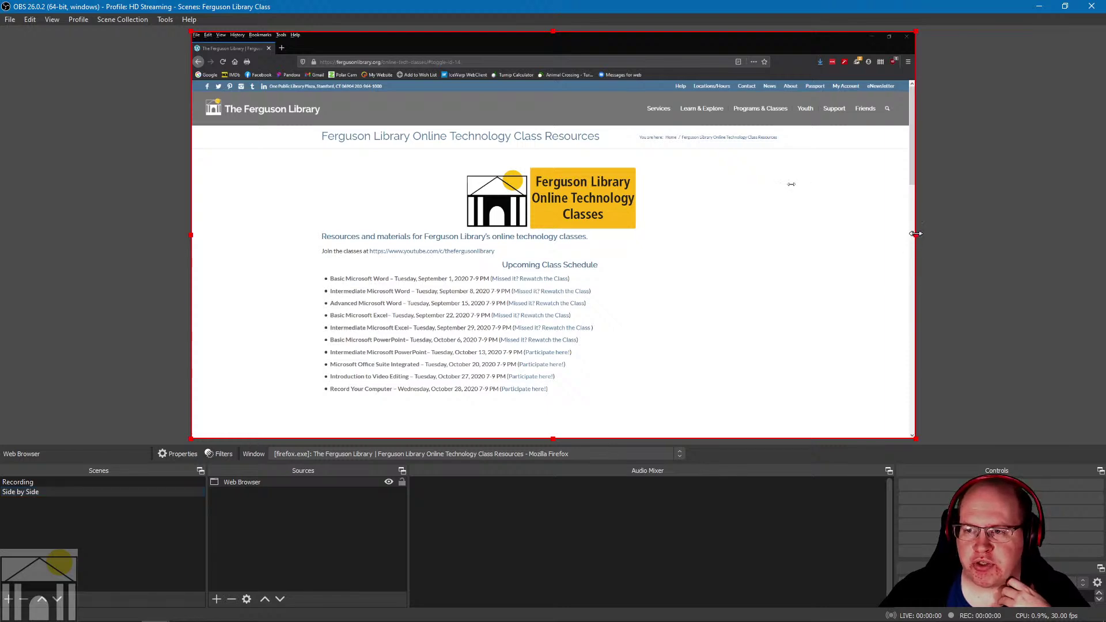
Step: Shrink the Web Browser capture to about half the canvas width and place it midway down the canvas's left edge
drag(916, 233, 567, 221)
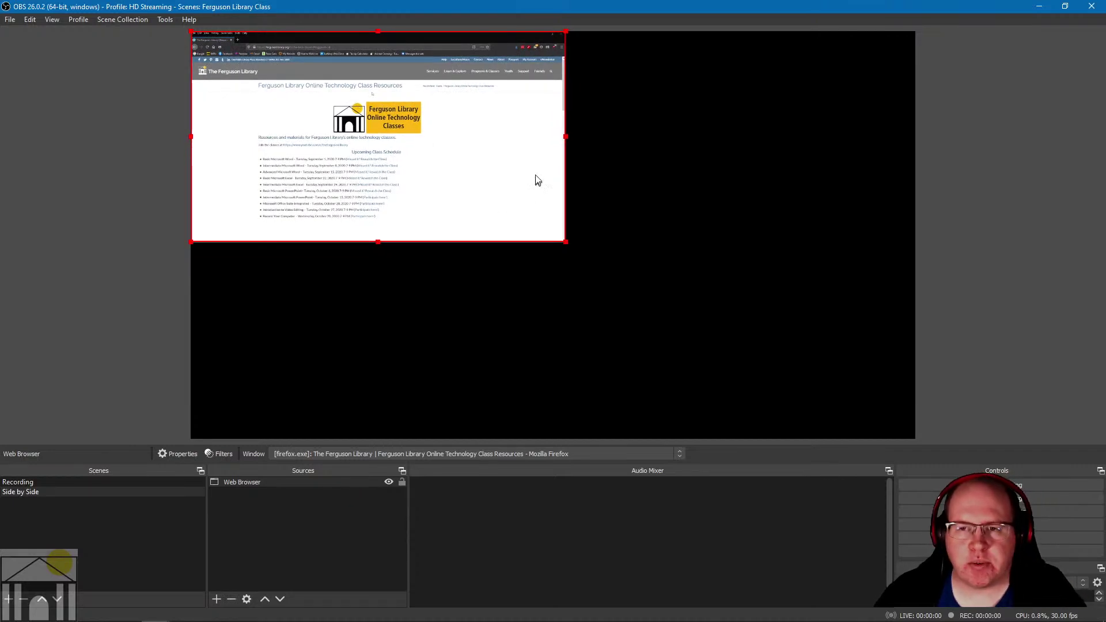
drag(567, 137, 604, 147)
drag(526, 182, 513, 262)
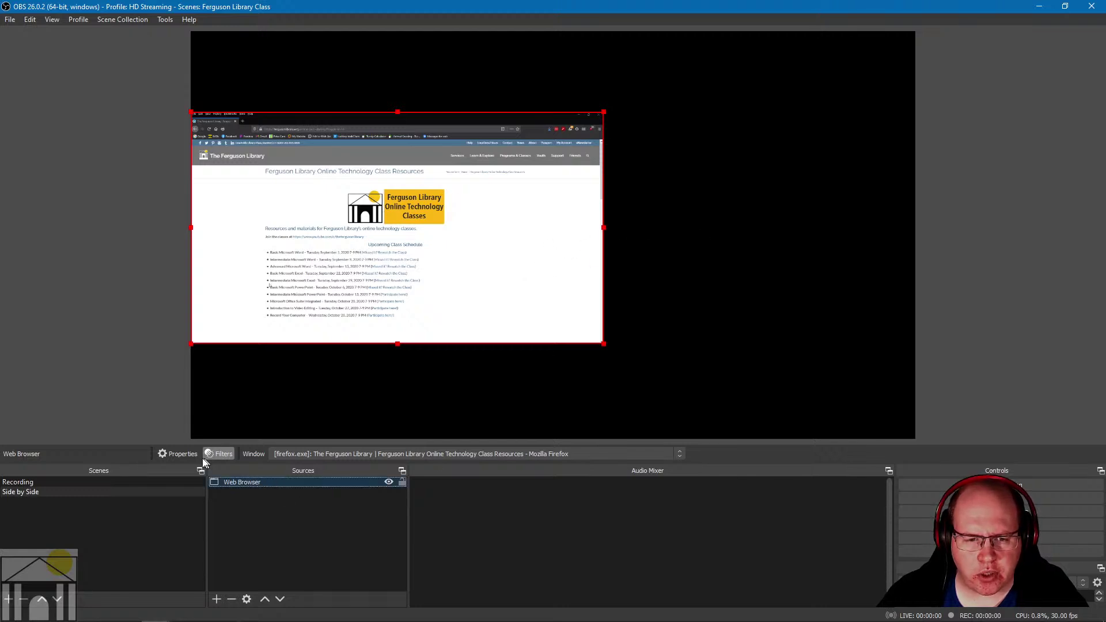
click(180, 454)
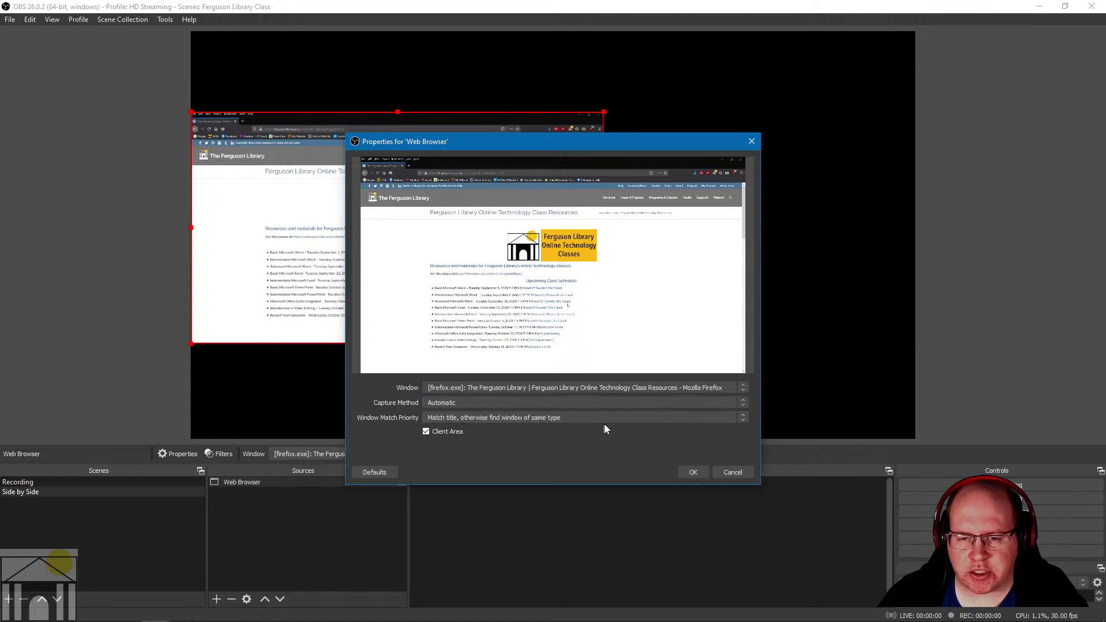
click(694, 473)
drag(604, 226, 557, 239)
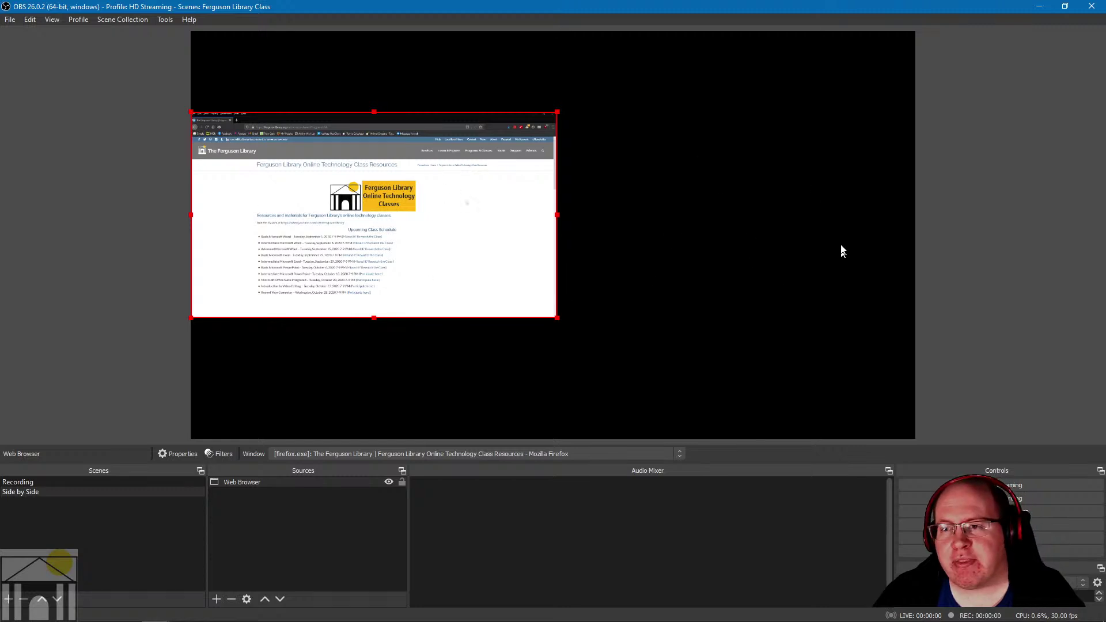
Step: Add a second Window Capture source named "PDF" to the Side by Side scene
click(217, 599)
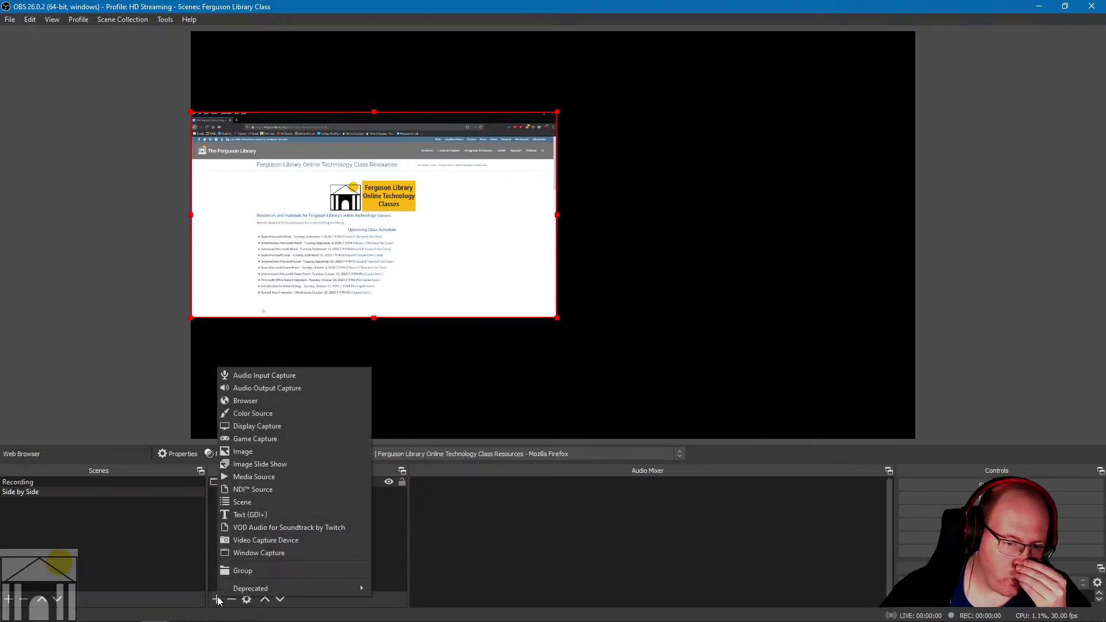
click(273, 553)
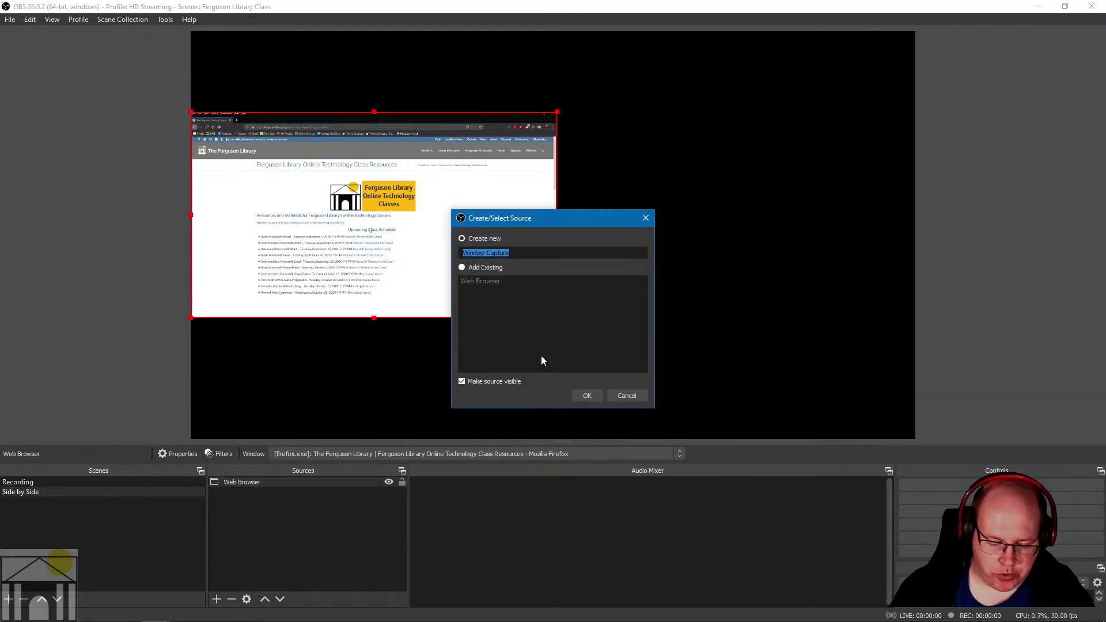
text(PDF)
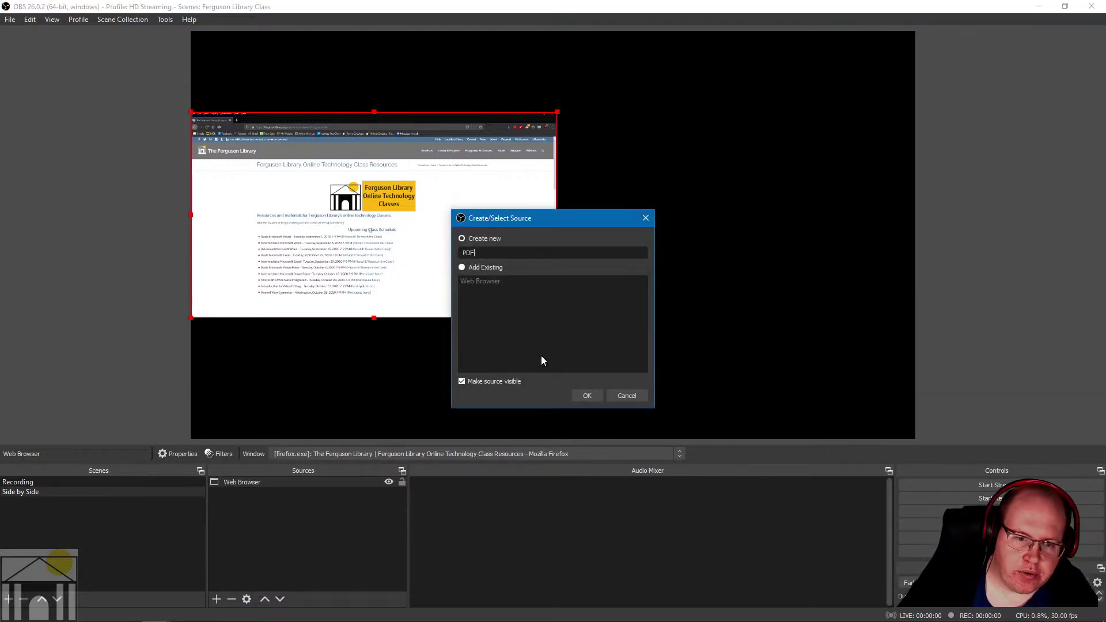
click(583, 397)
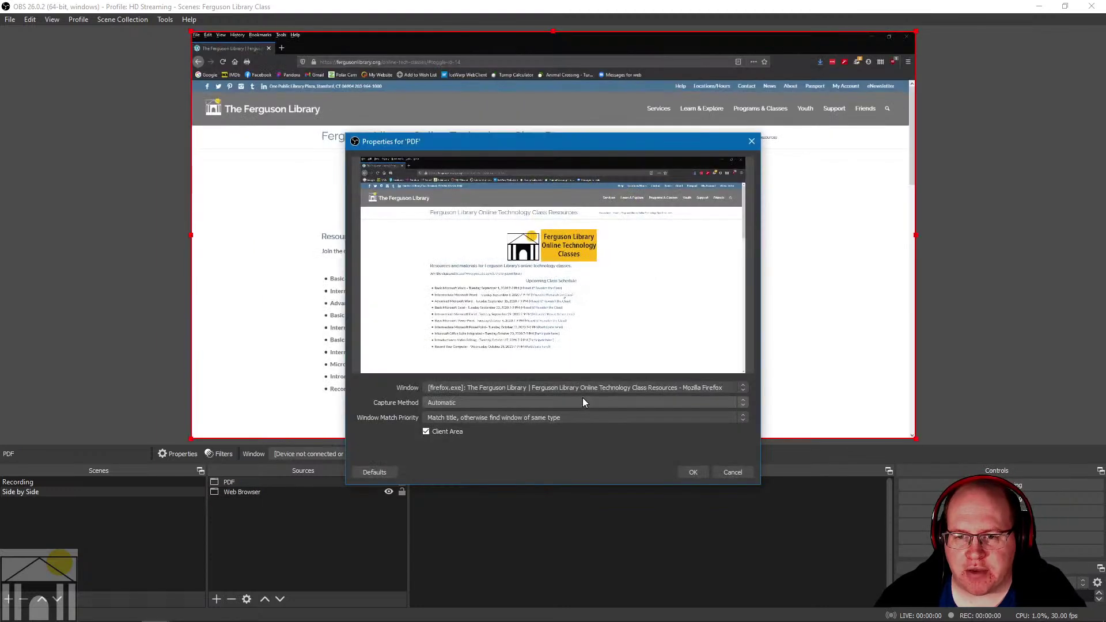
Step: Look for the PDF window among the windows available to the PDF source, and cancel its properties
click(742, 389)
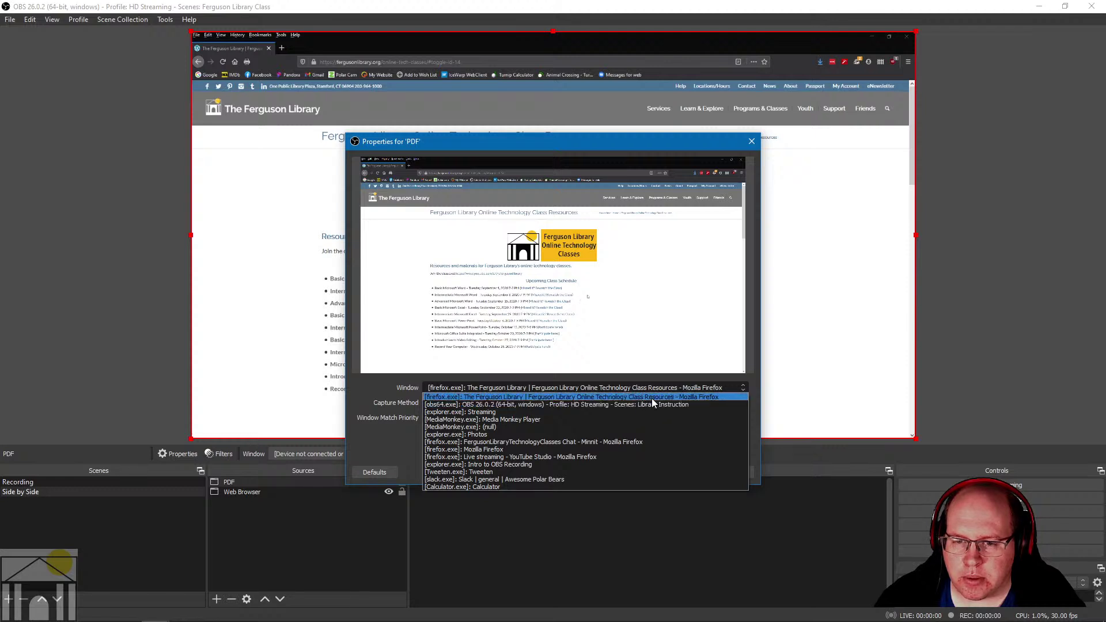
click(828, 352)
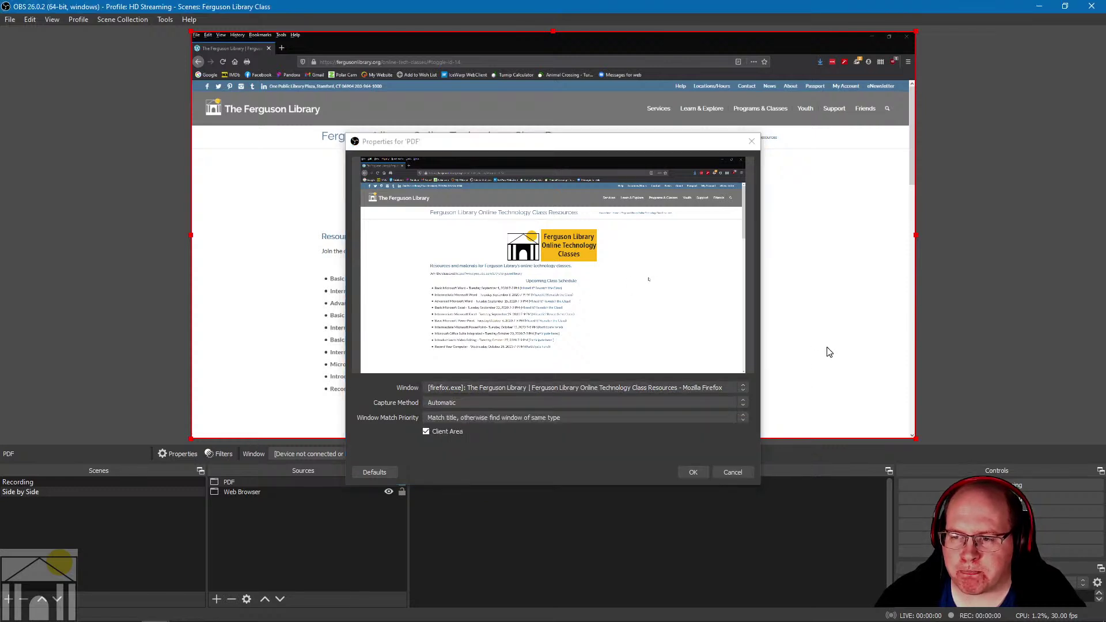
click(727, 472)
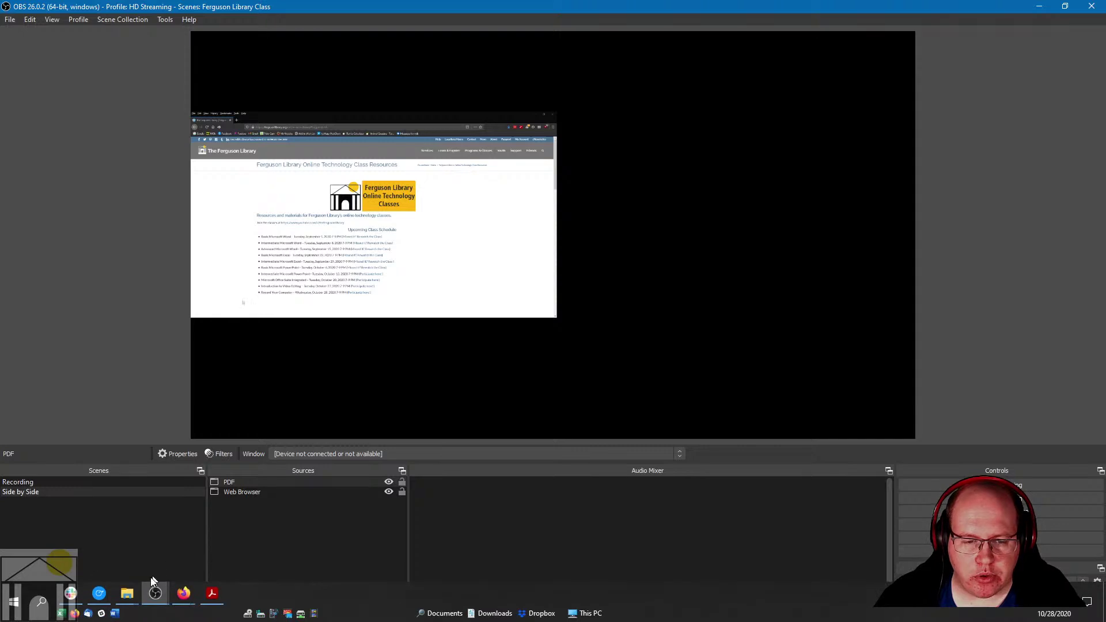
mouse_move(183, 593)
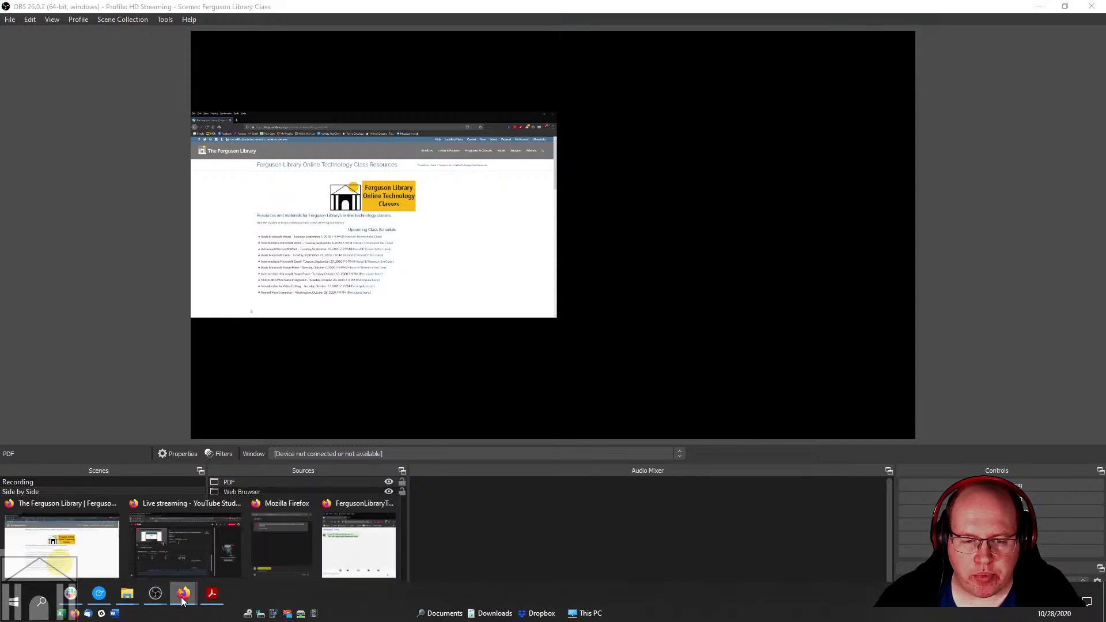
Step: Switch to Firefox and load fergusonlibrary.org in a separate browser window
click(79, 562)
key(alt+Home)
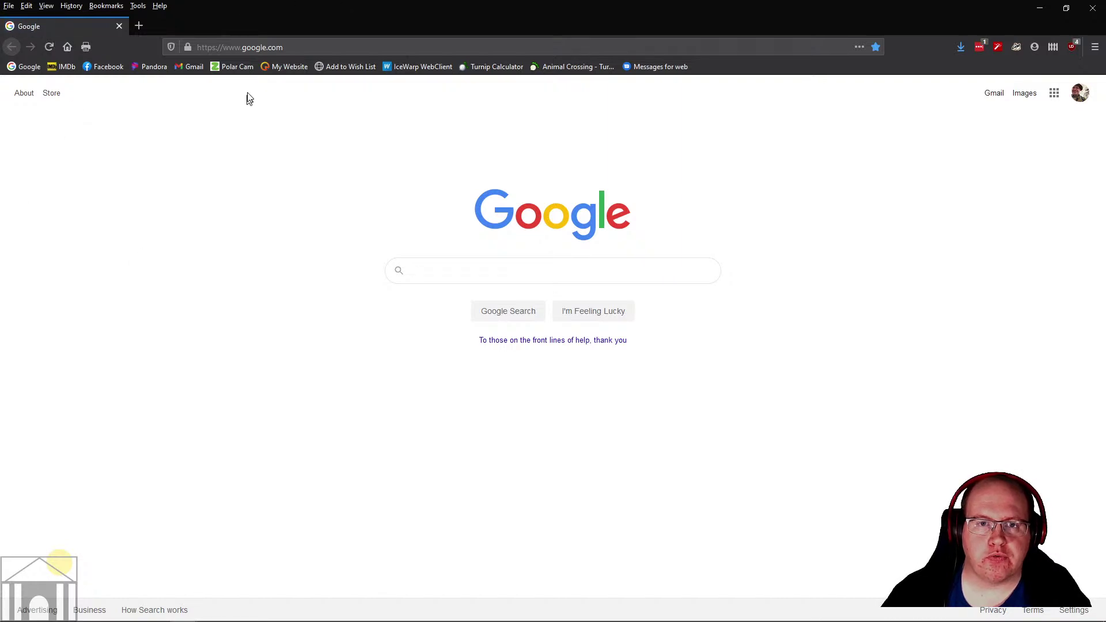
click(262, 48)
text(fergusonlibrary.org/)
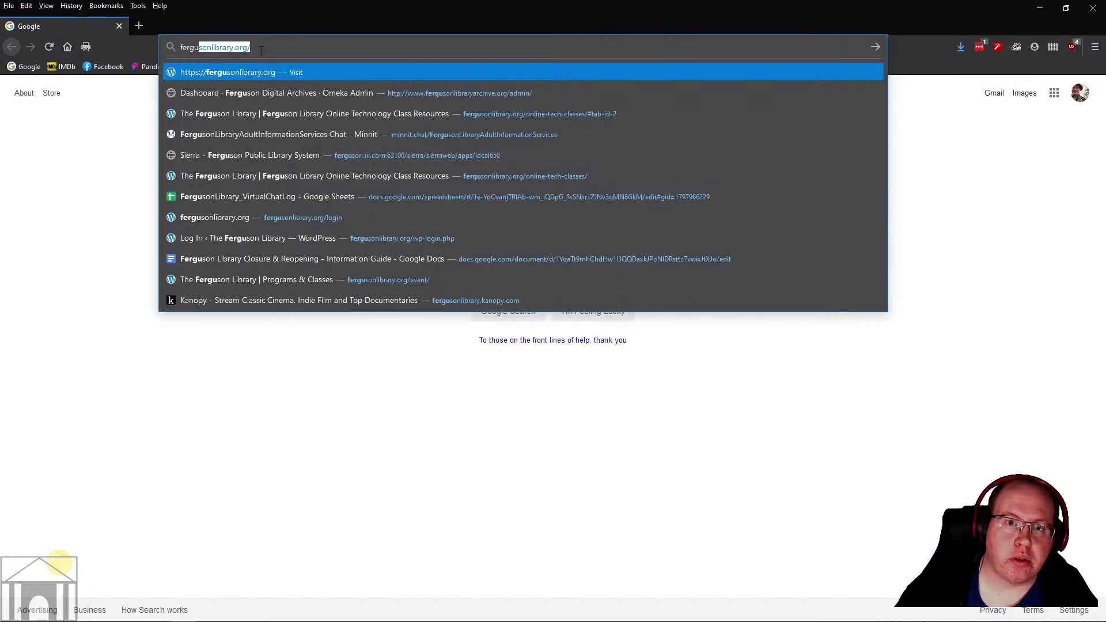
key(Return)
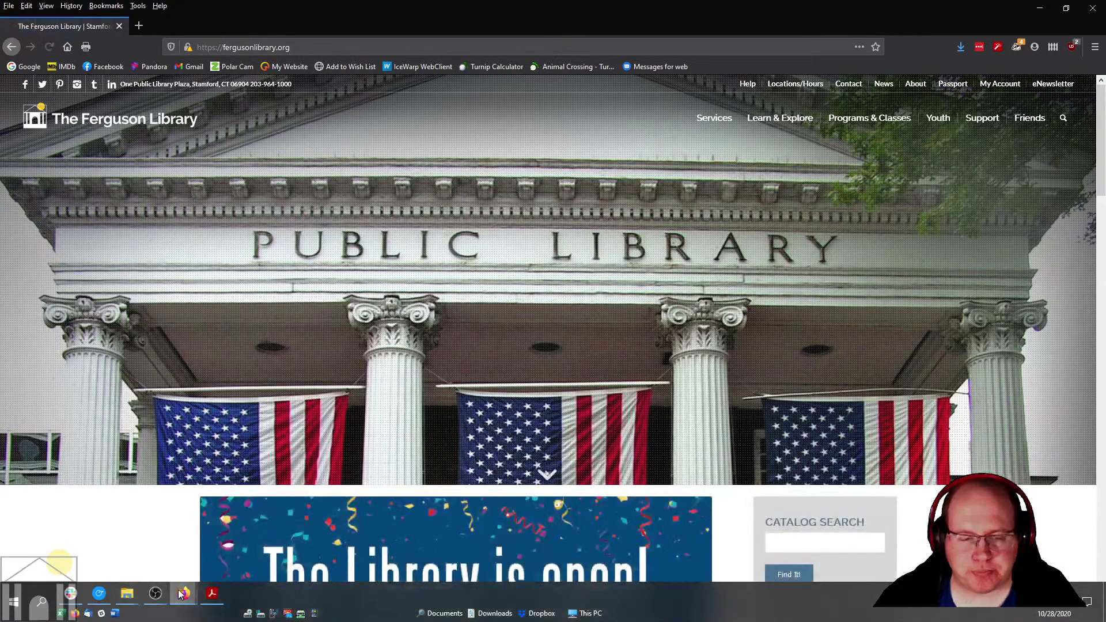
Step: Return to OBS and set the PDF source to capture the Firefox window titled "The Ferguson Library | Stamford Public Library"
mouse_move(209, 602)
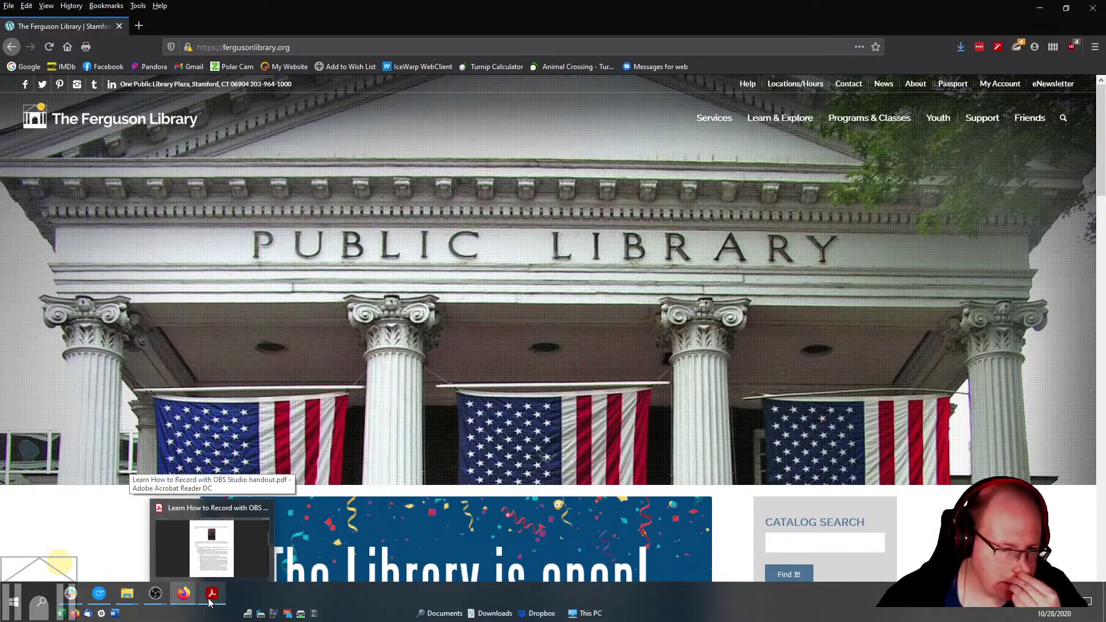
mouse_move(157, 595)
click(206, 536)
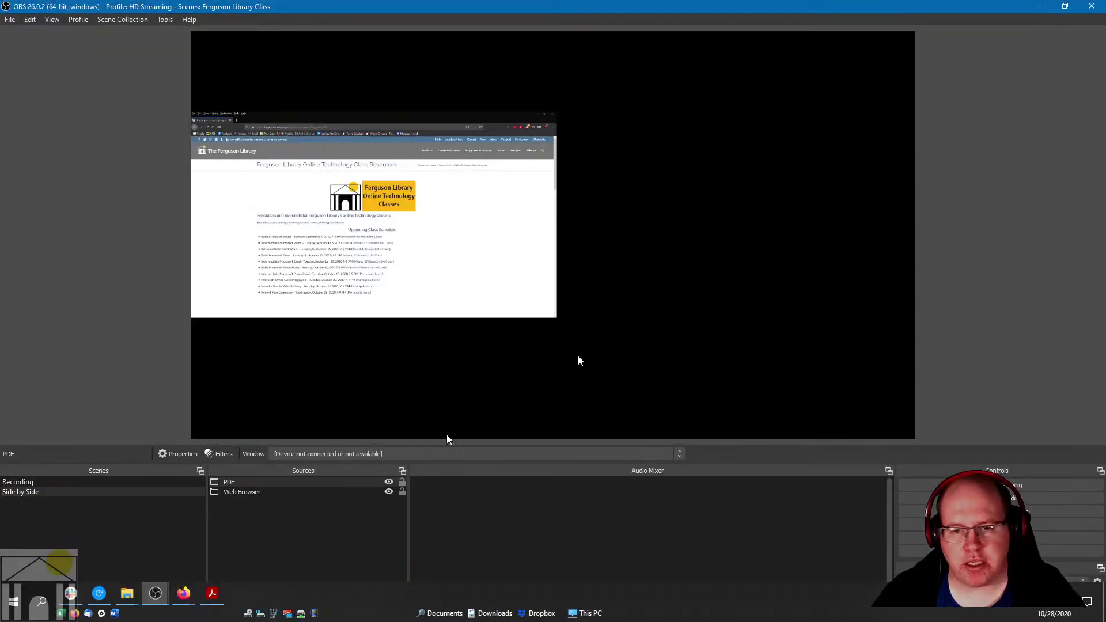
right_click(251, 483)
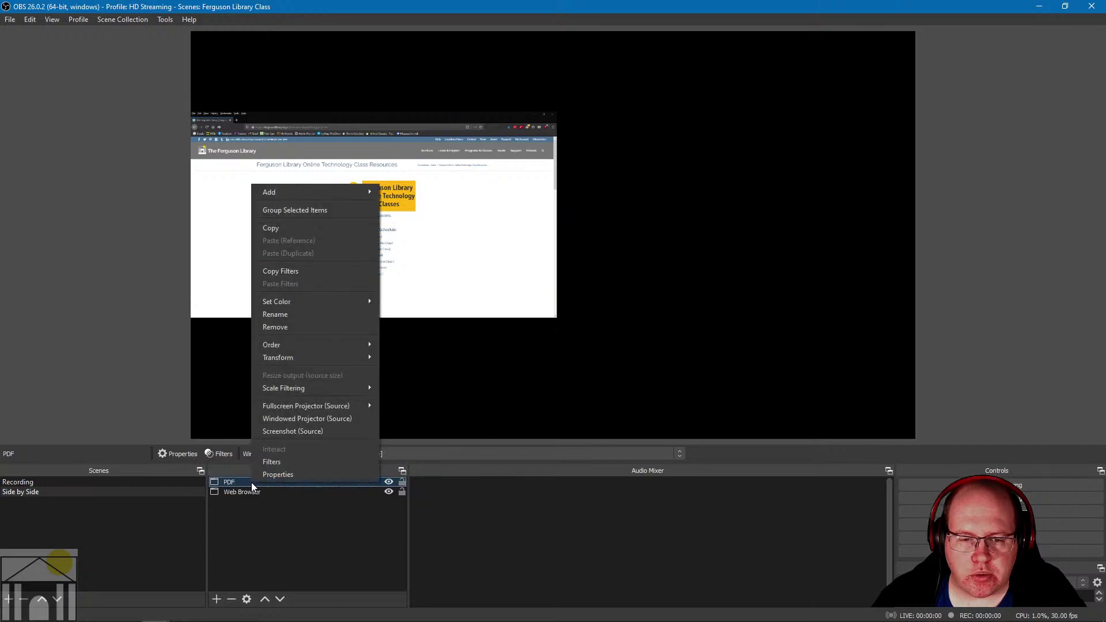
click(283, 475)
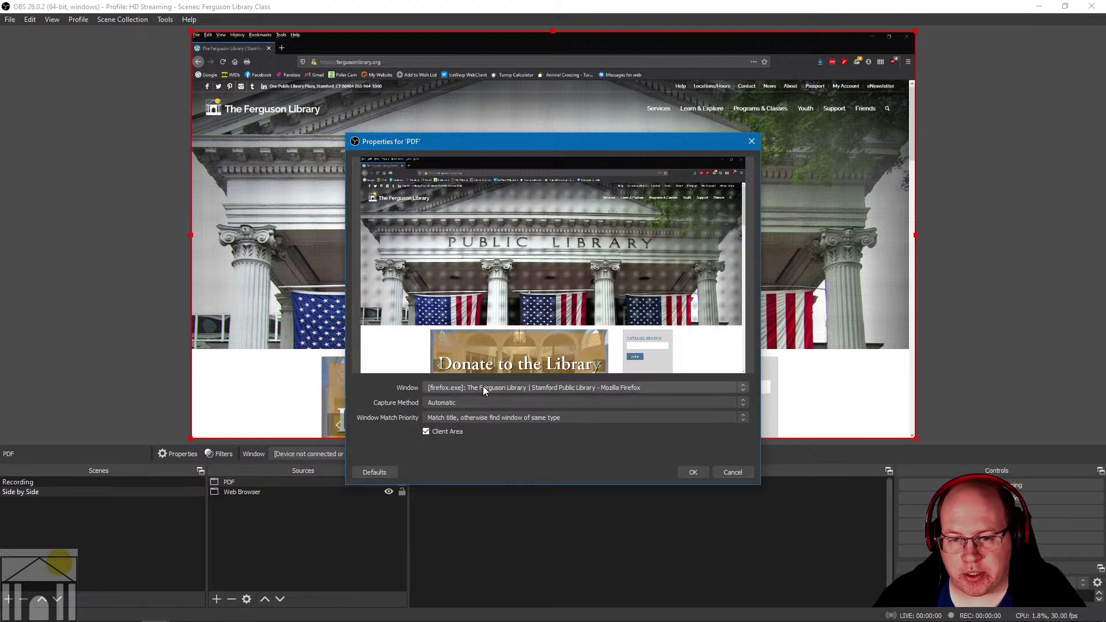
click(698, 474)
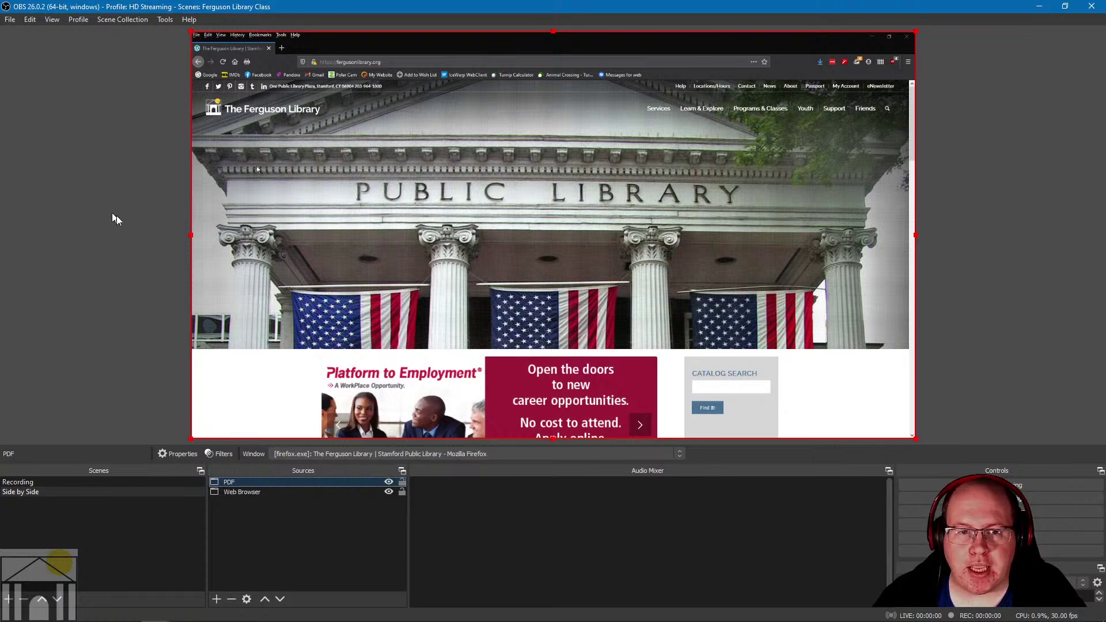
Step: Fit the PDF capture into the canvas's right half beside the Web Browser capture, and stretch both to the full canvas height
drag(192, 234, 549, 233)
drag(757, 149, 766, 234)
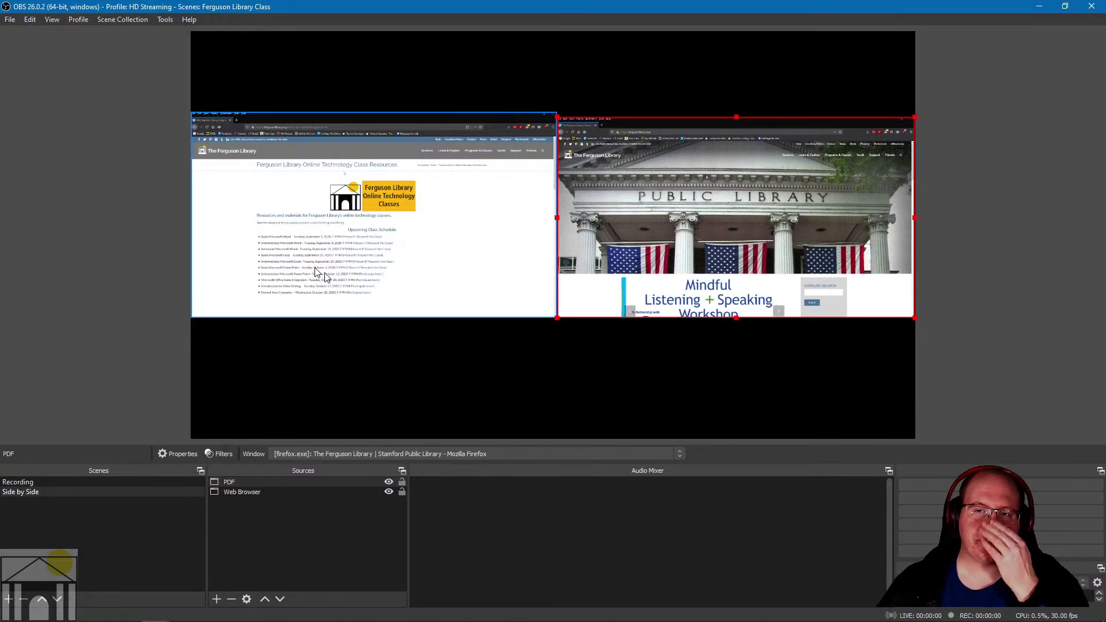
click(388, 151)
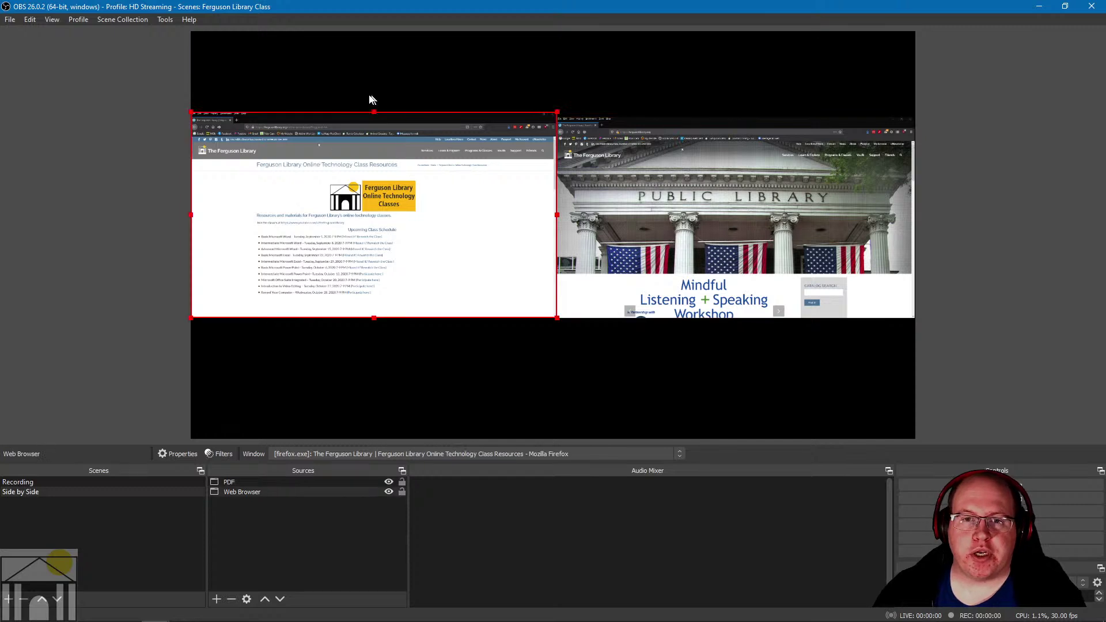
drag(373, 110, 375, 32)
drag(375, 318, 374, 438)
click(782, 173)
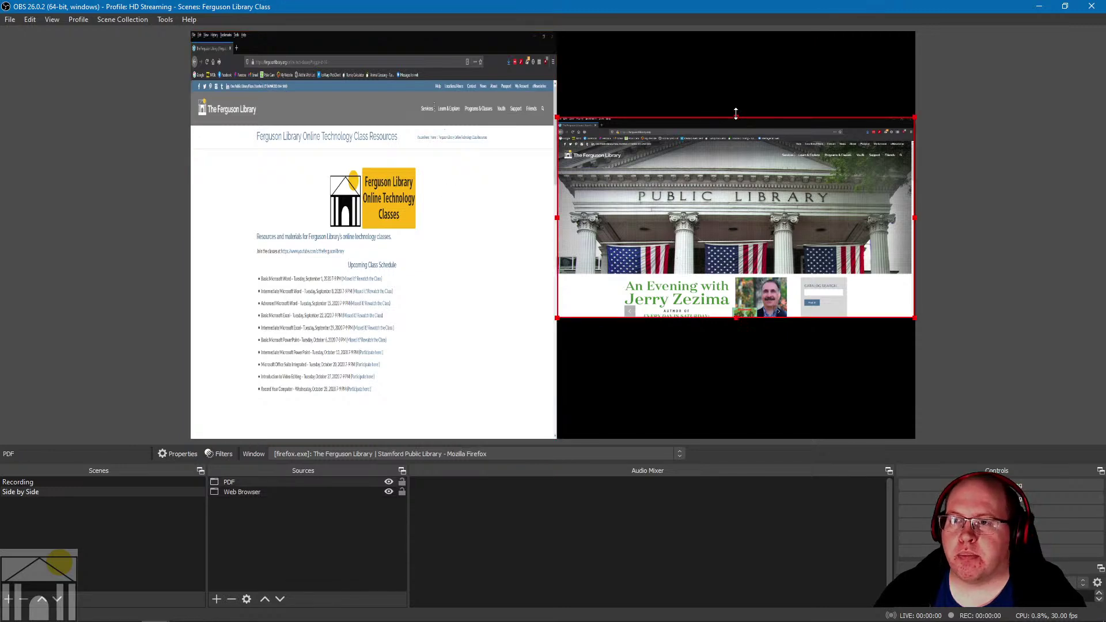
drag(736, 113, 736, 31)
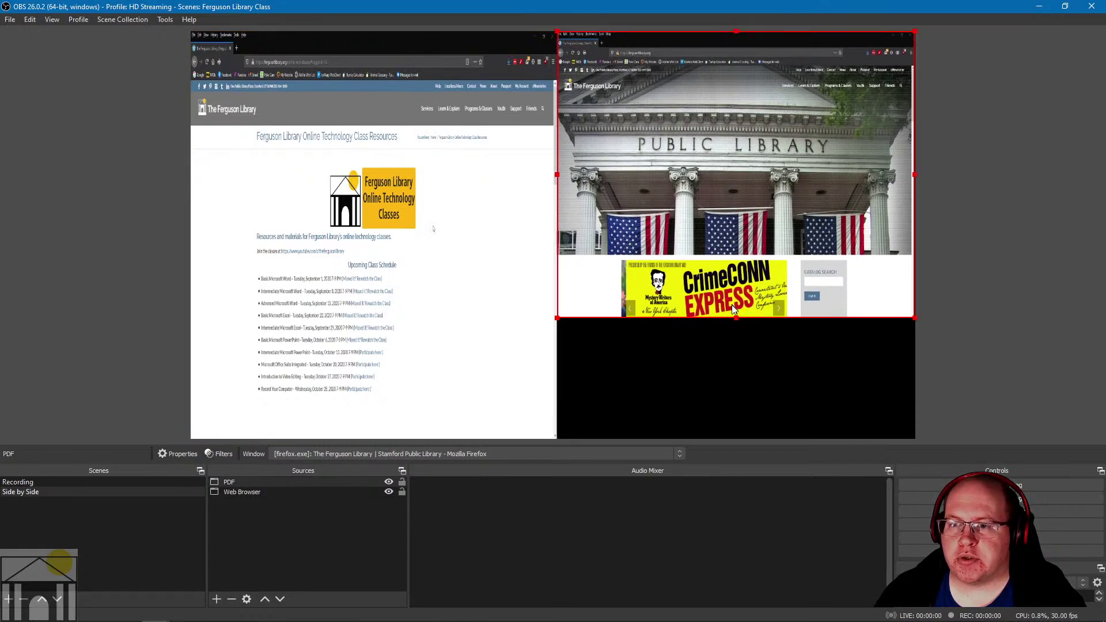
drag(736, 317, 728, 438)
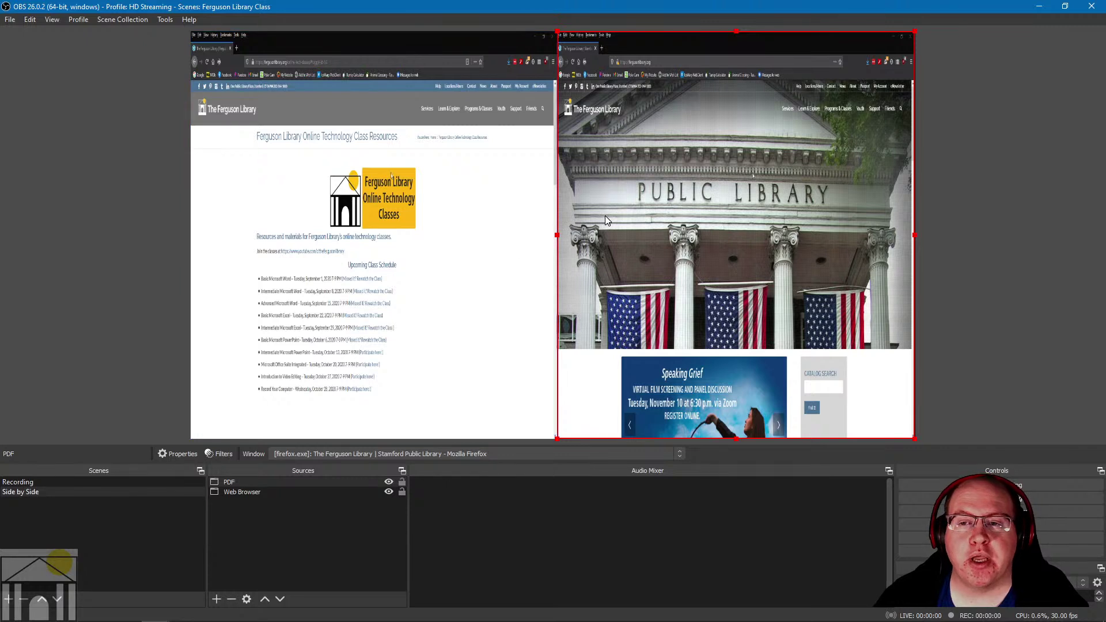
Step: Lock both window captures and rename the PDF source "Second Web Browser"
click(402, 483)
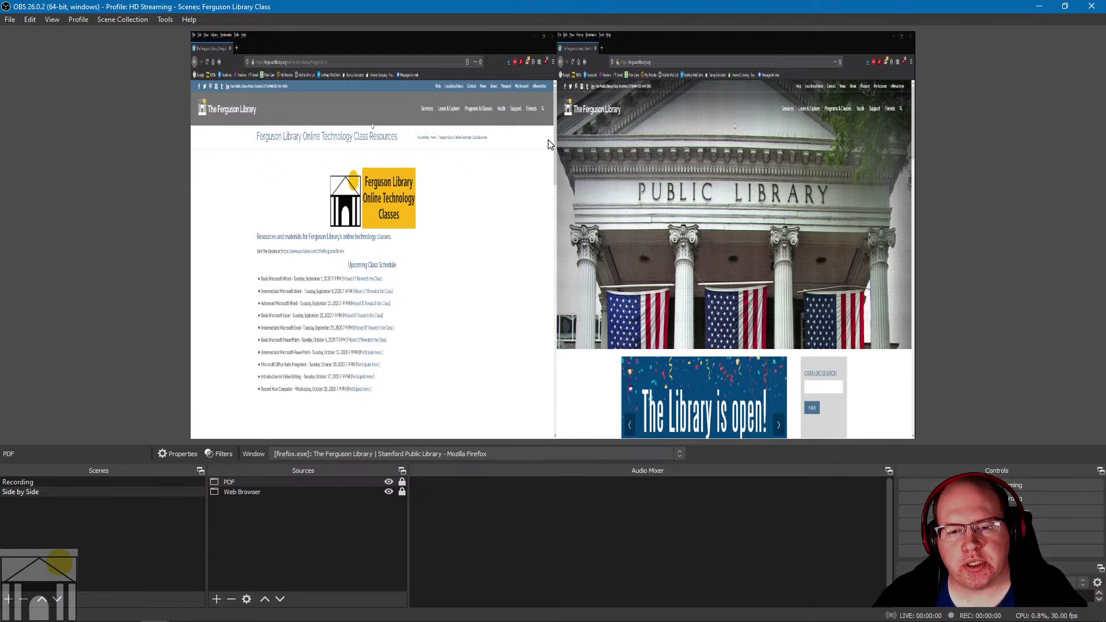
right_click(228, 482)
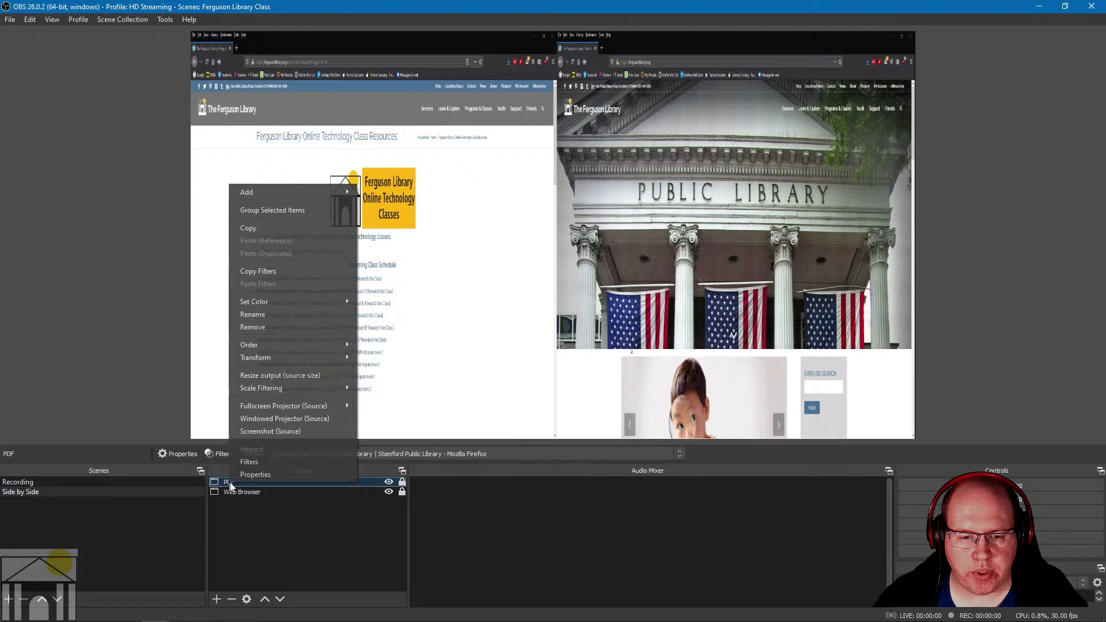
click(257, 317)
text(Secon)
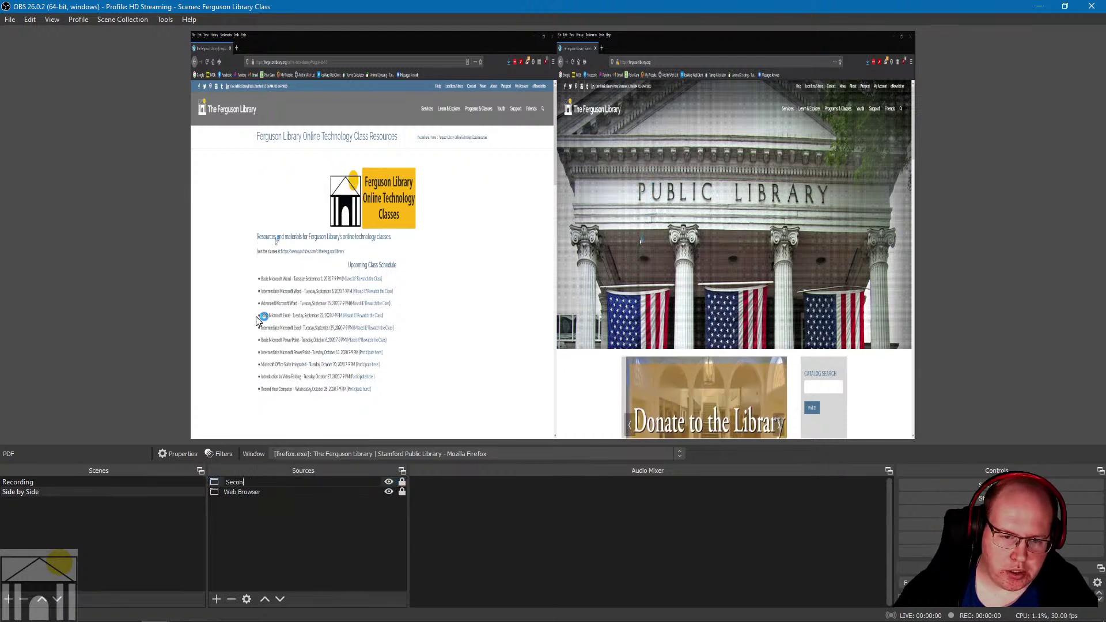
text(d Web Browser)
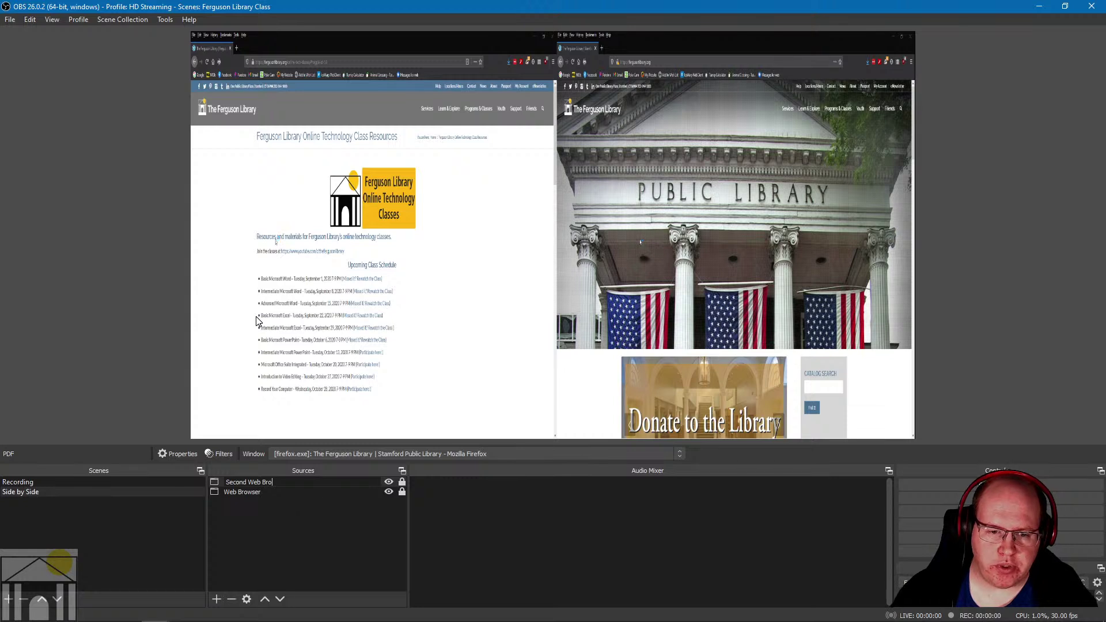
key(Return)
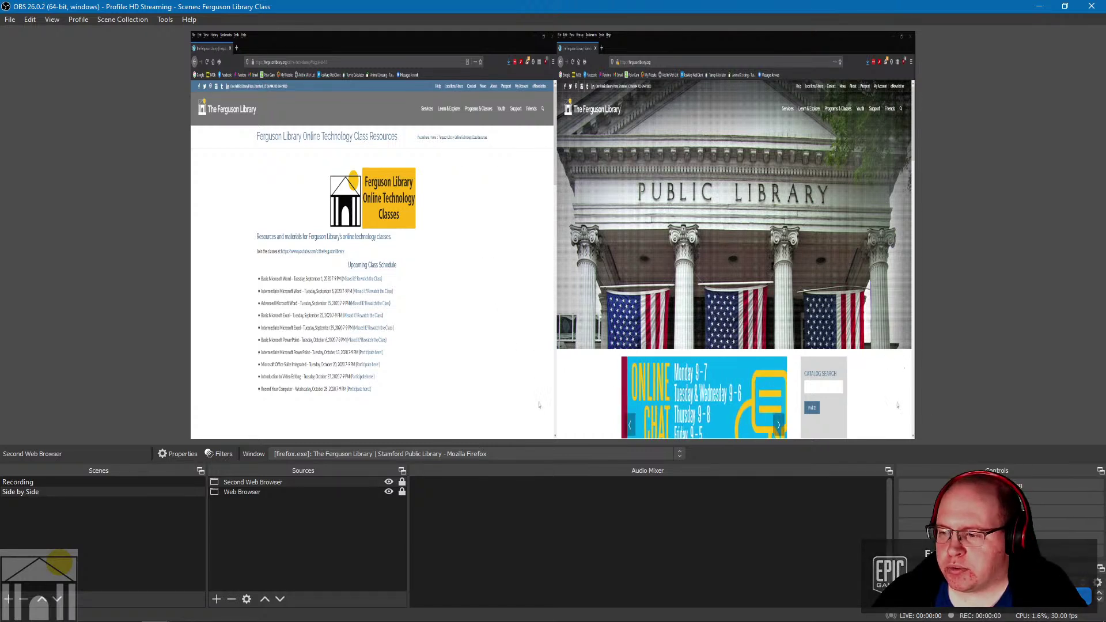
Step: Alternate between the Recording and Side by Side scenes to preview the fade transition, finishing on Recording
click(605, 177)
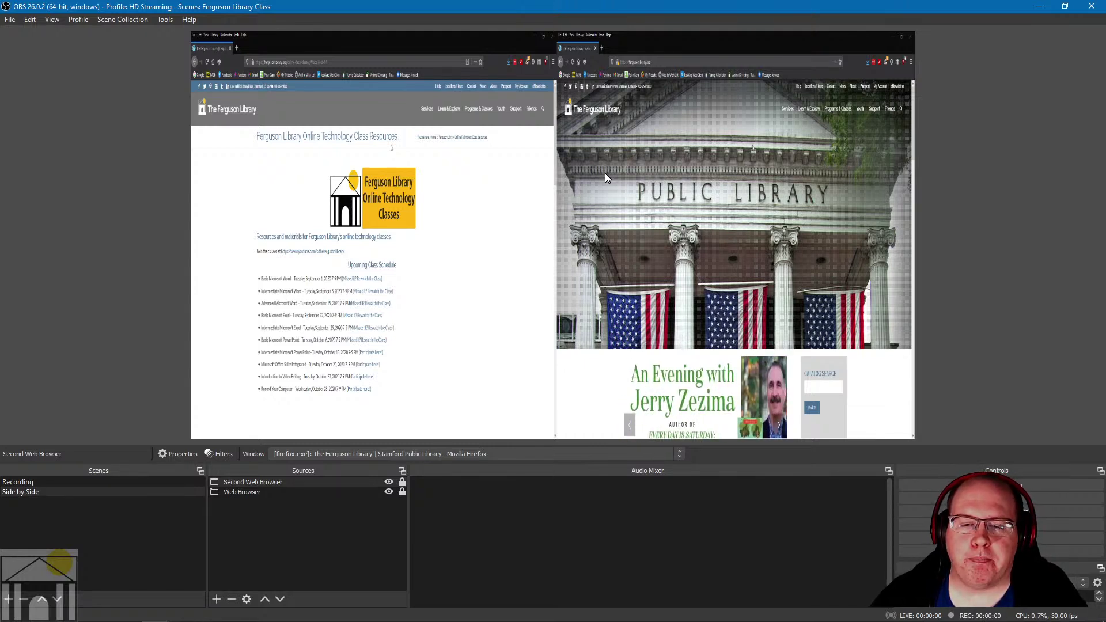
click(26, 485)
click(21, 494)
click(25, 483)
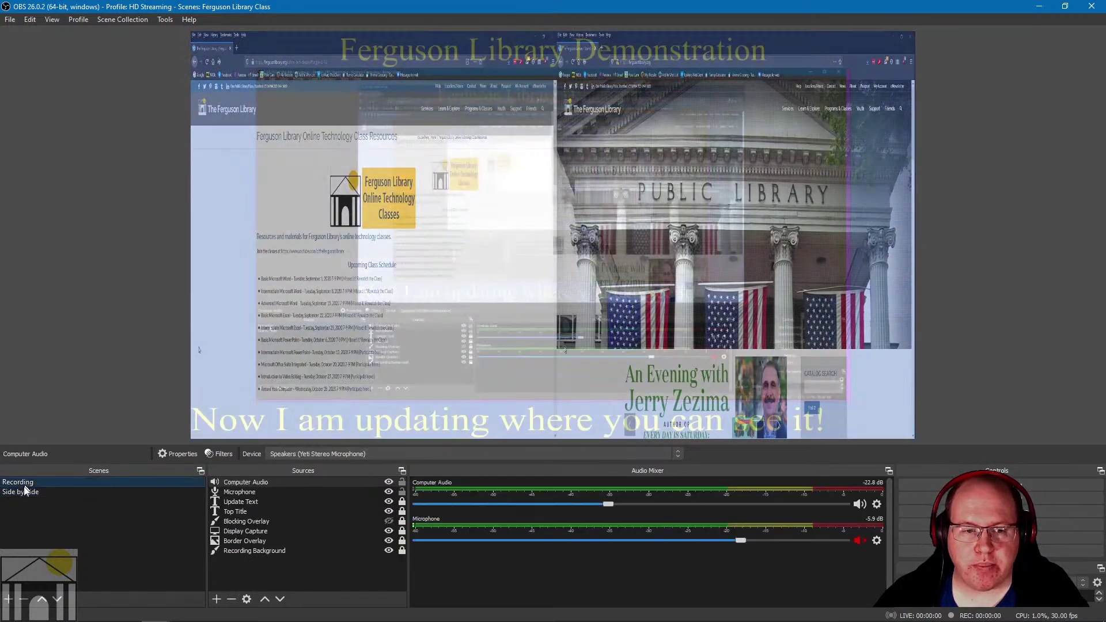
click(23, 492)
click(26, 483)
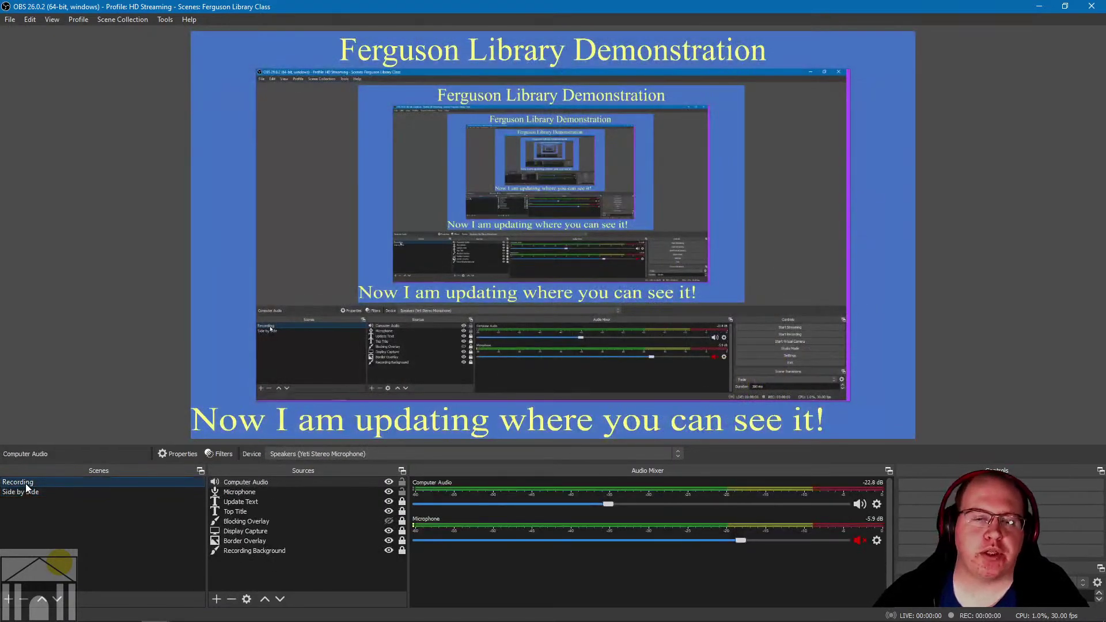
click(20, 493)
click(24, 484)
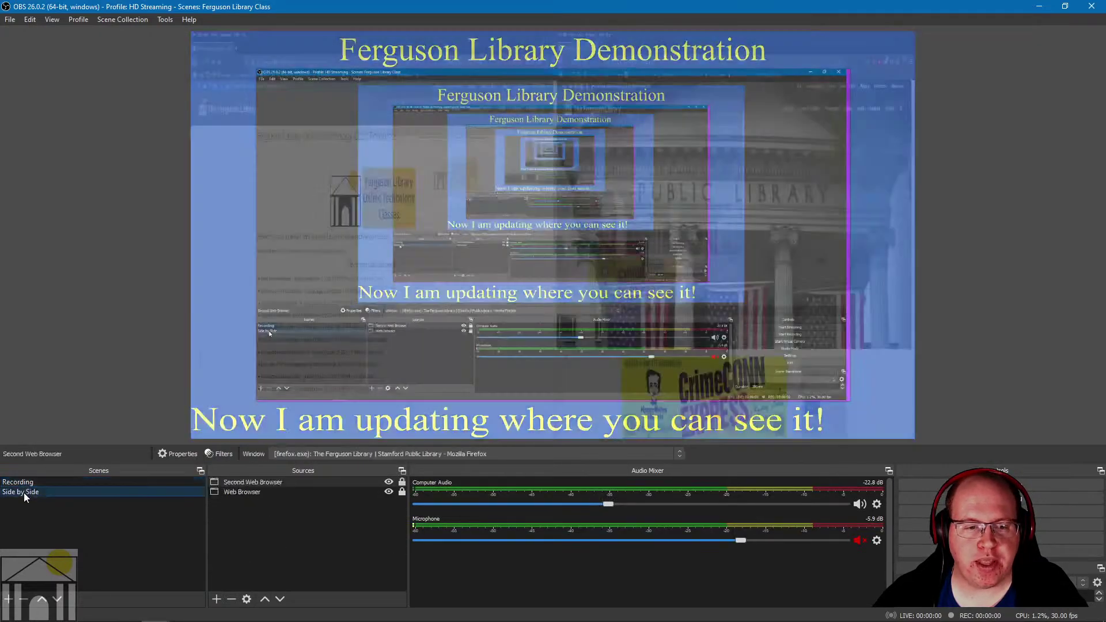
click(23, 493)
click(27, 482)
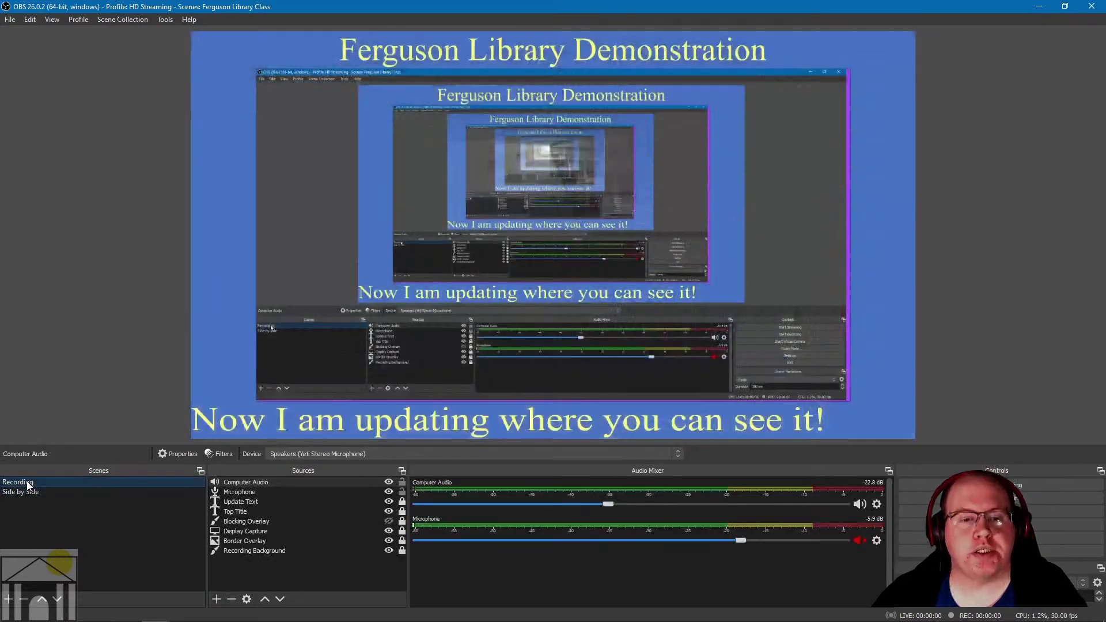
click(25, 495)
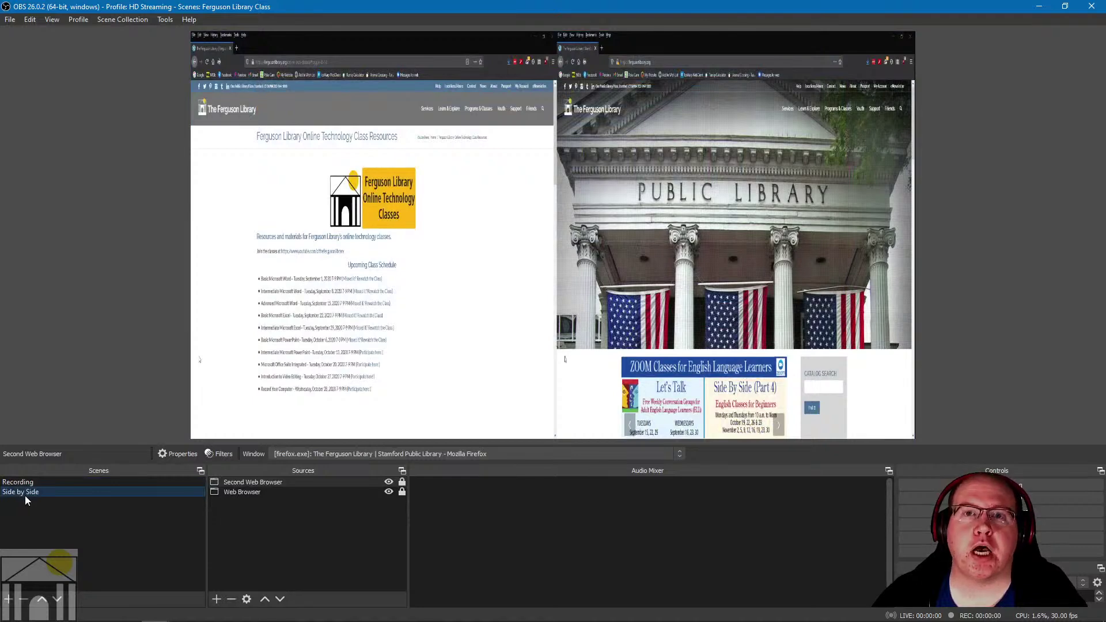
click(32, 481)
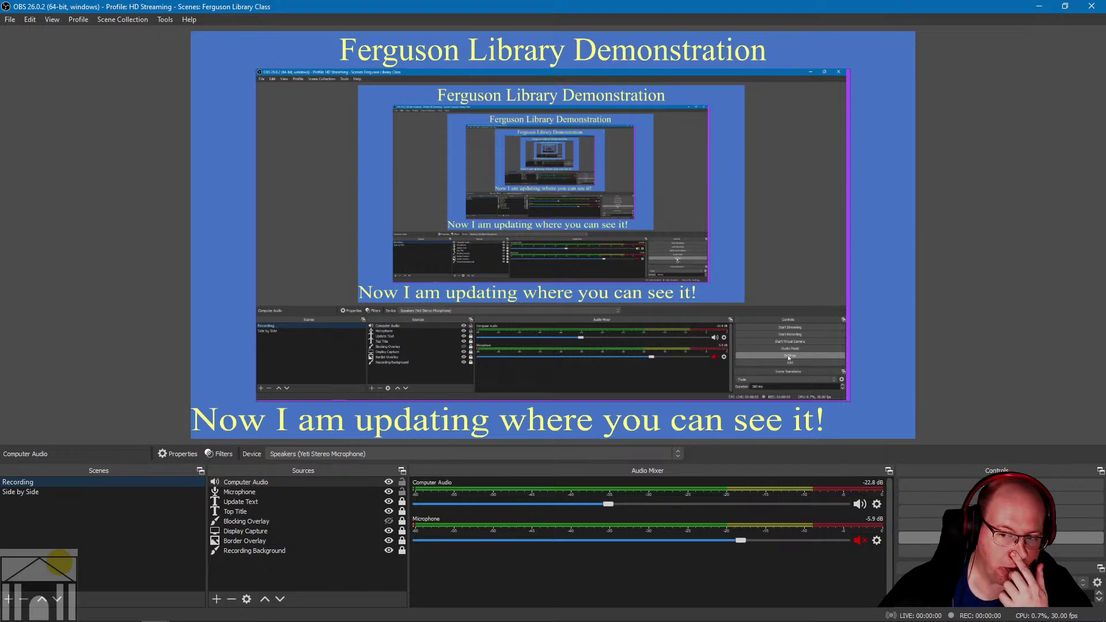
Step: Review the hotkey settings for streaming, recording and scene switching, and close the settings without saving
click(997, 538)
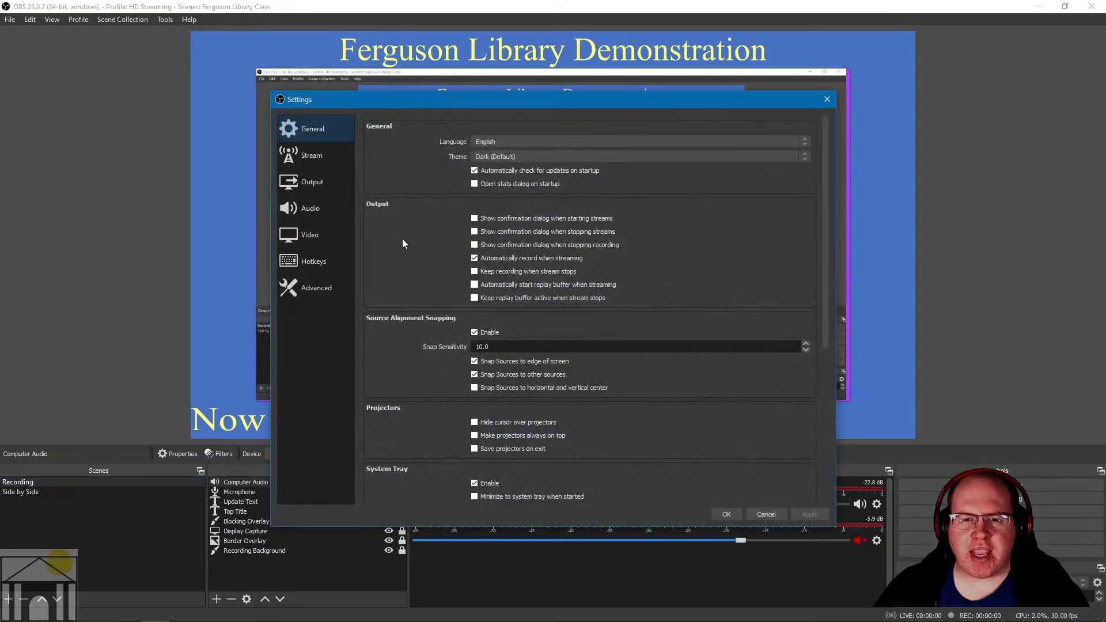
click(316, 263)
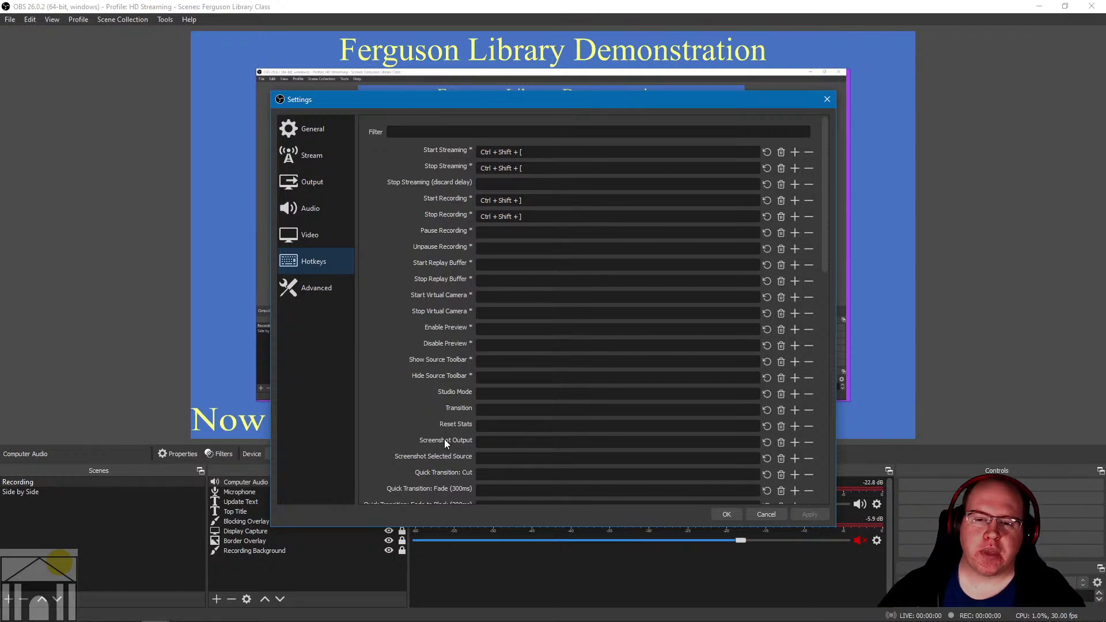
scroll(605, 290, down, 5)
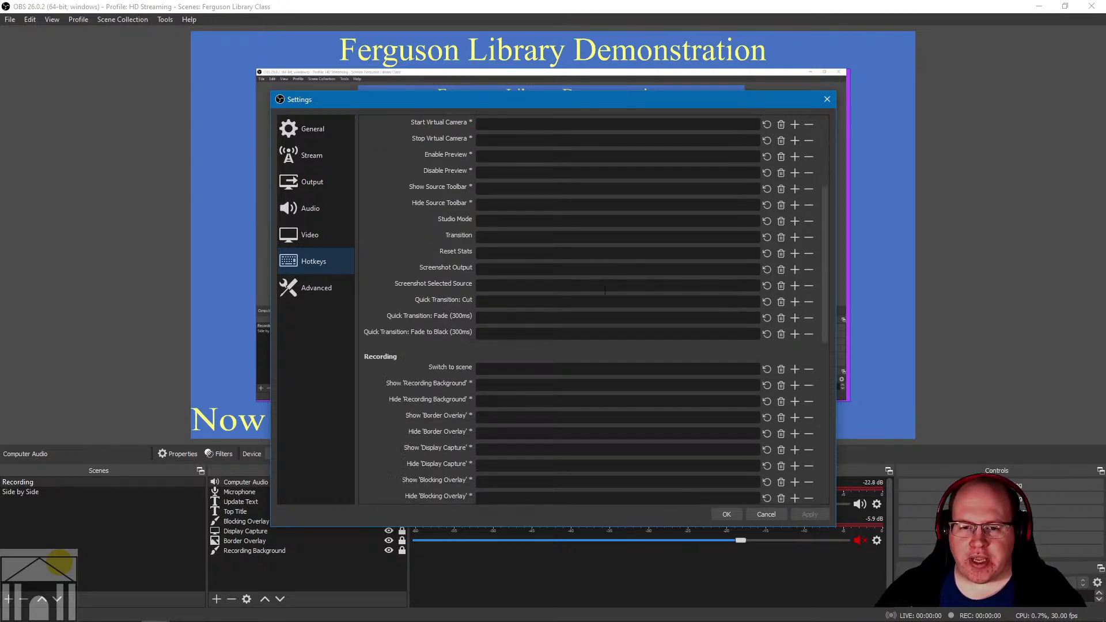
scroll(605, 290, up, 5)
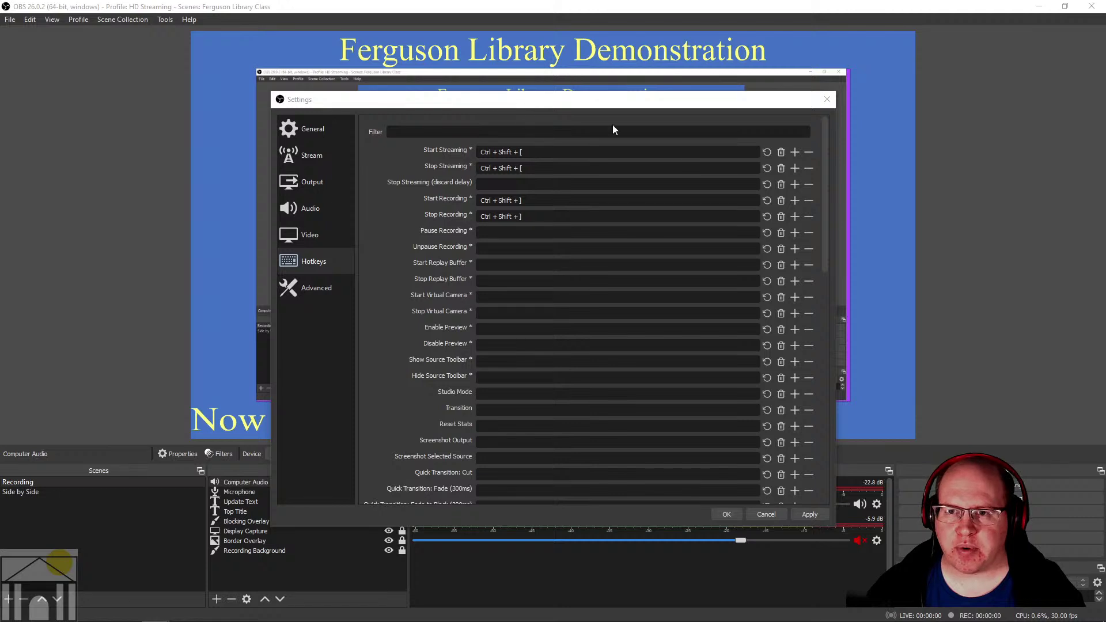
click(593, 17)
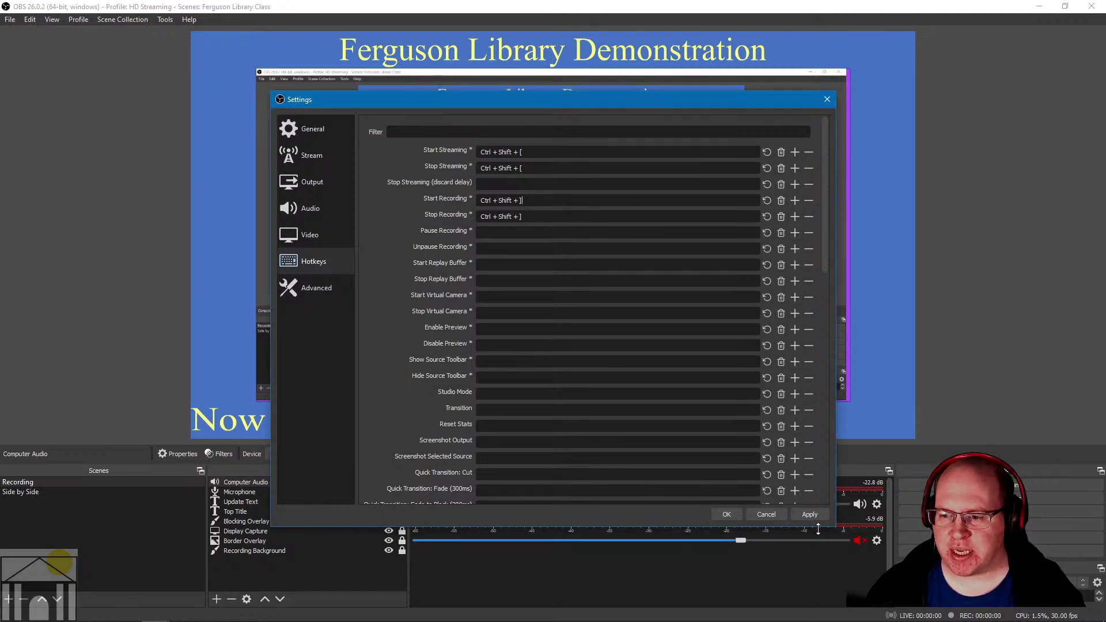
click(766, 515)
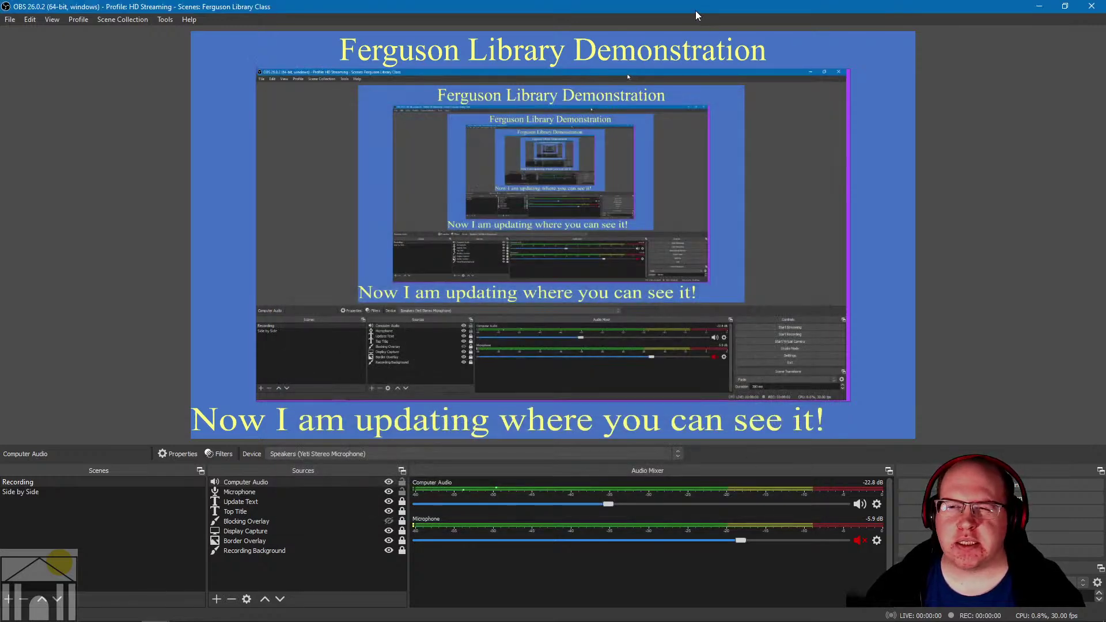
Step: Arrange the OBS window on the left half of the screen with the Ferguson Library homepage window beside it, and scroll the page
drag(696, 10, 0, 143)
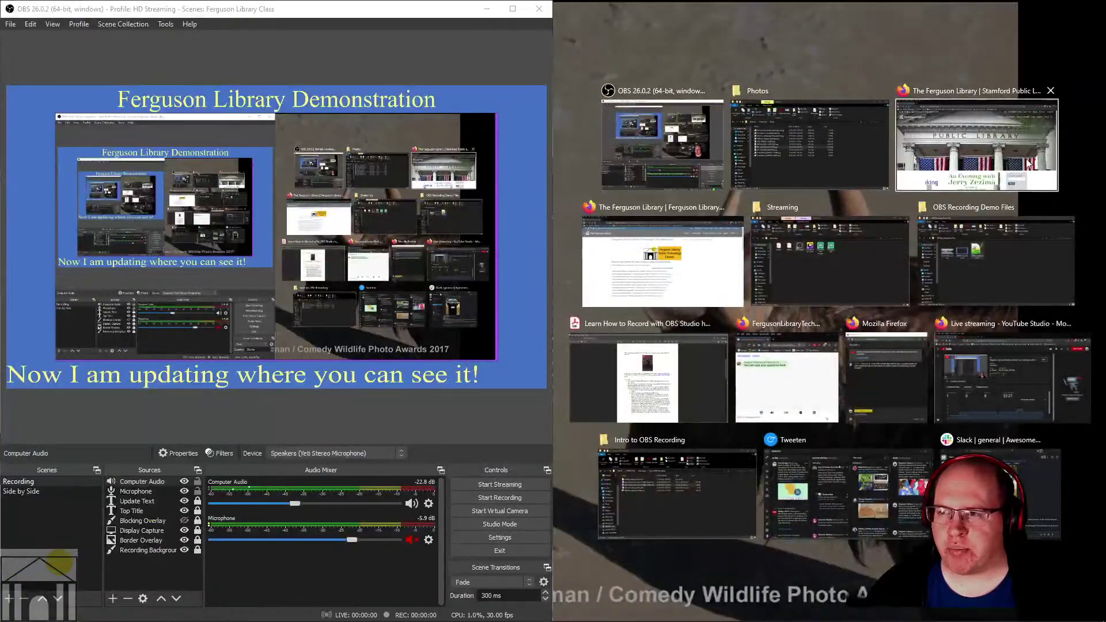
click(1017, 164)
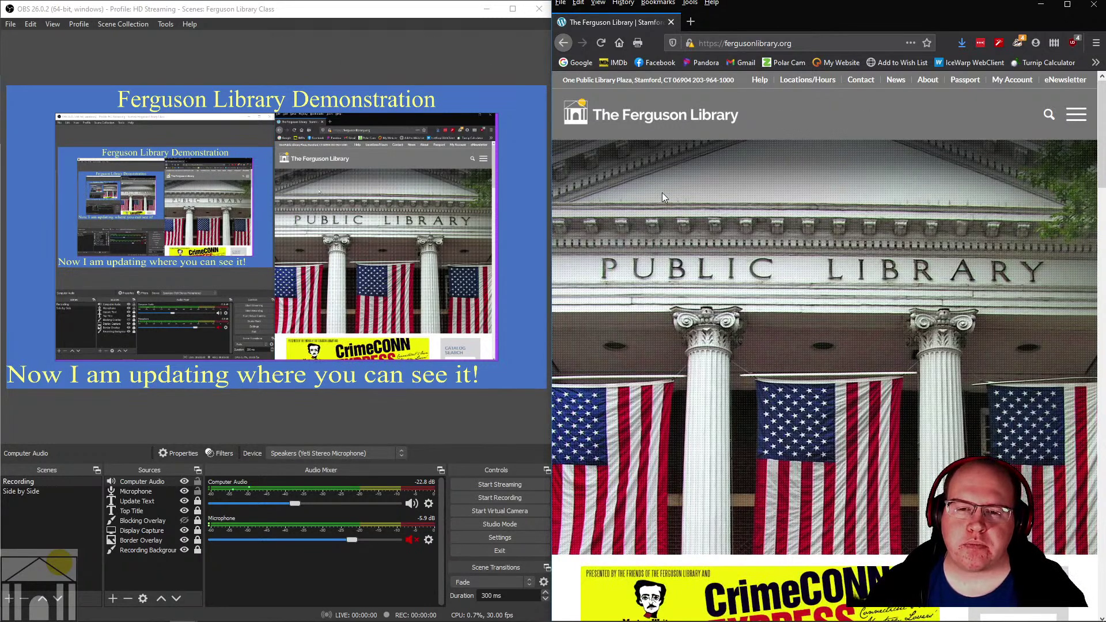
scroll(822, 386, down, 2)
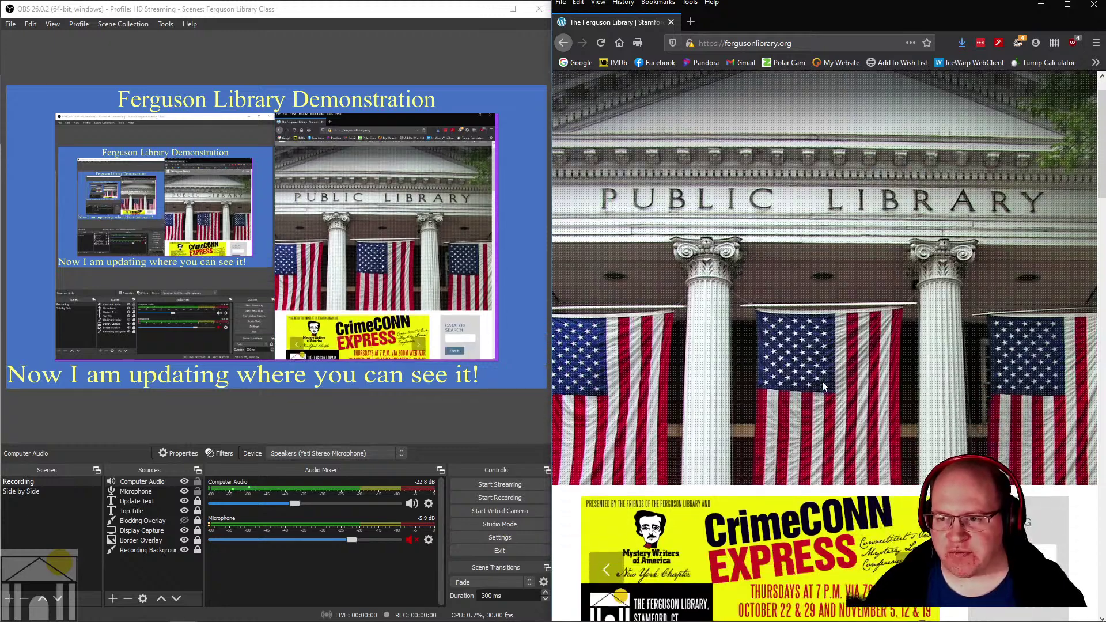
scroll(822, 381, down, 3)
scroll(814, 326, up, 3)
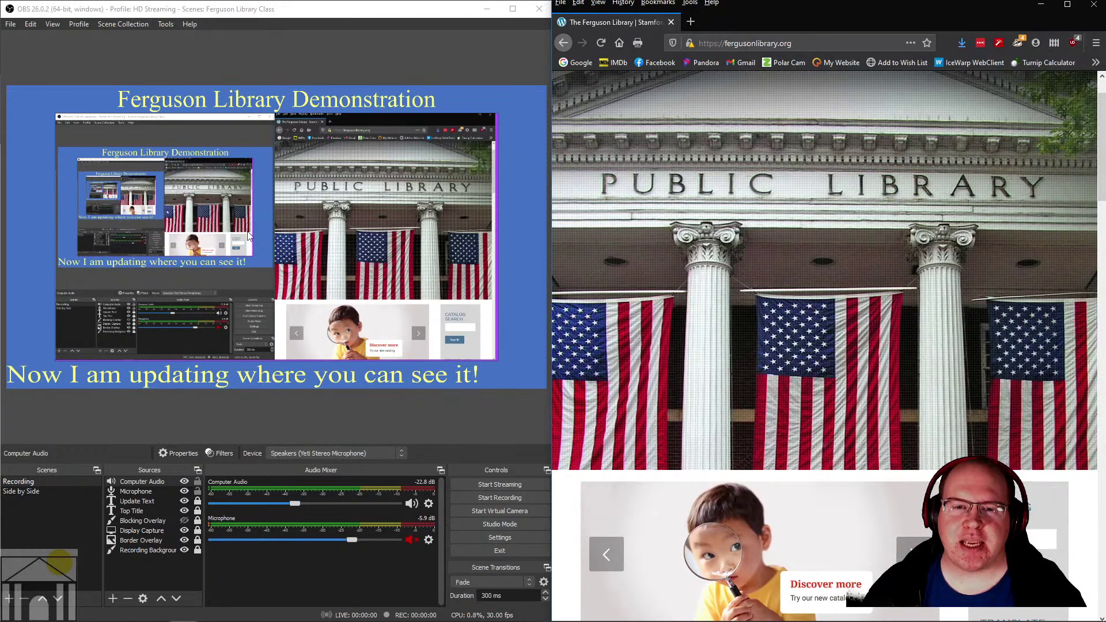
Step: Take the OBS window out of its half-screen arrangement and maximize it on the recorded display
double_click(388, 15)
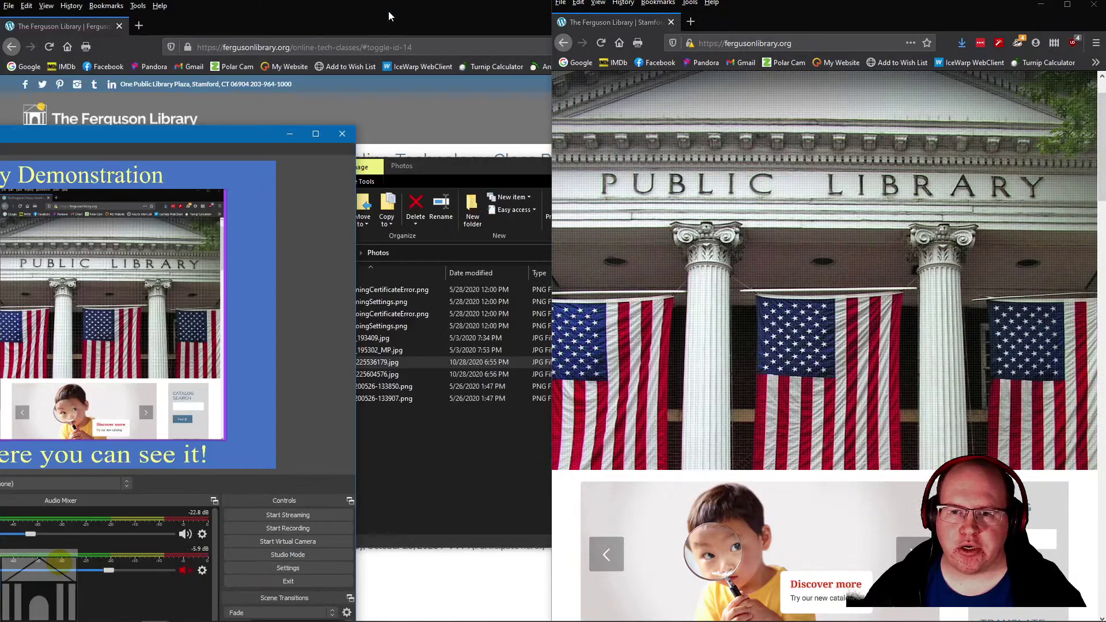
drag(212, 136, 807, 115)
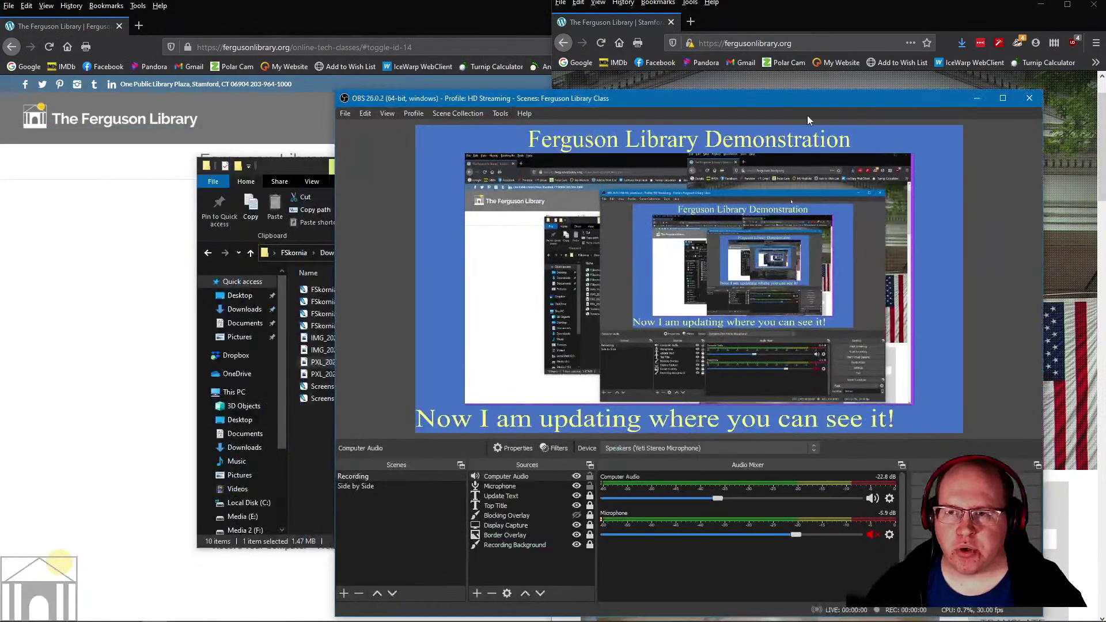
double_click(742, 110)
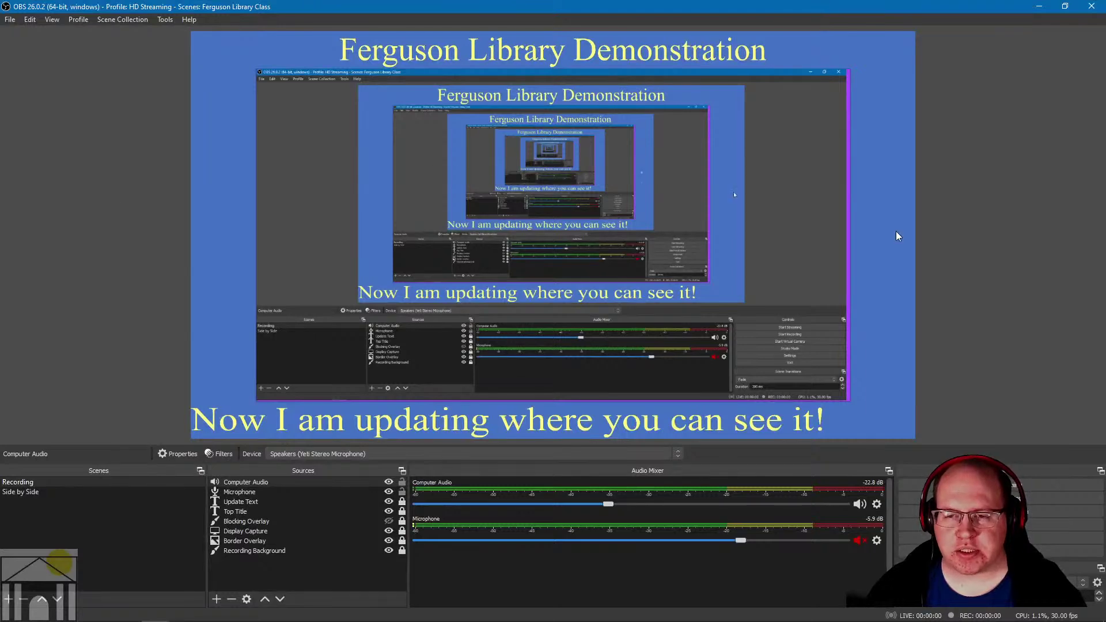
Step: In the Side by Side scene, unlock the Second Web Browser source and stretch it to fill the right half of the canvas
click(15, 493)
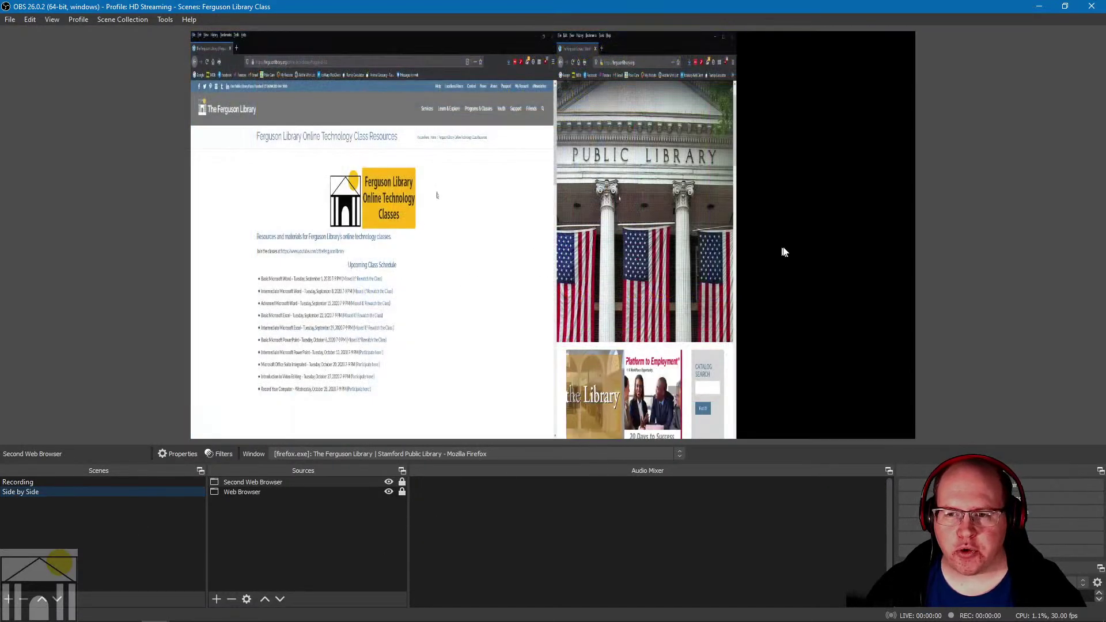
click(696, 211)
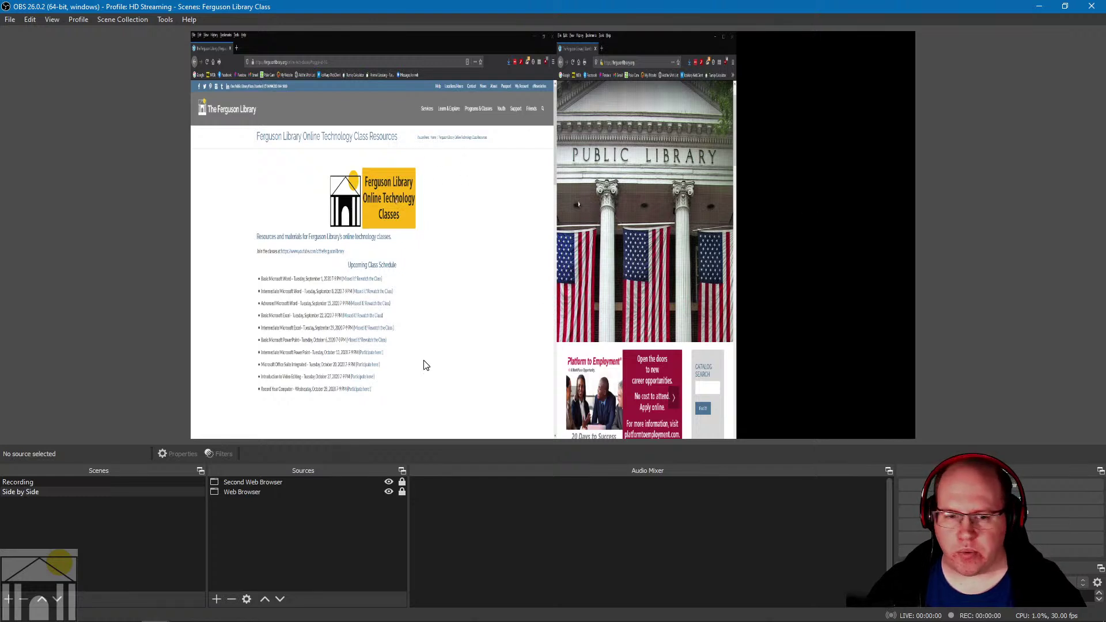
click(402, 484)
drag(607, 269, 783, 268)
drag(739, 239, 556, 289)
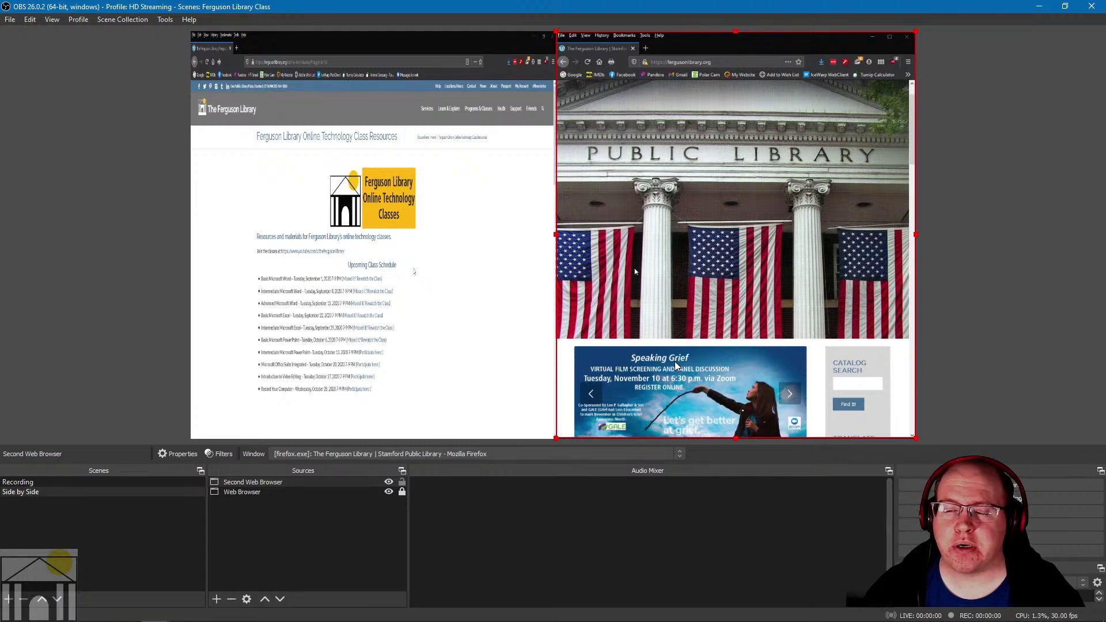
Step: Assign Ctrl+Shift+D as the hotkey for both showing and hiding the Blocking Overlay in the Recording scene, and save the settings
click(973, 538)
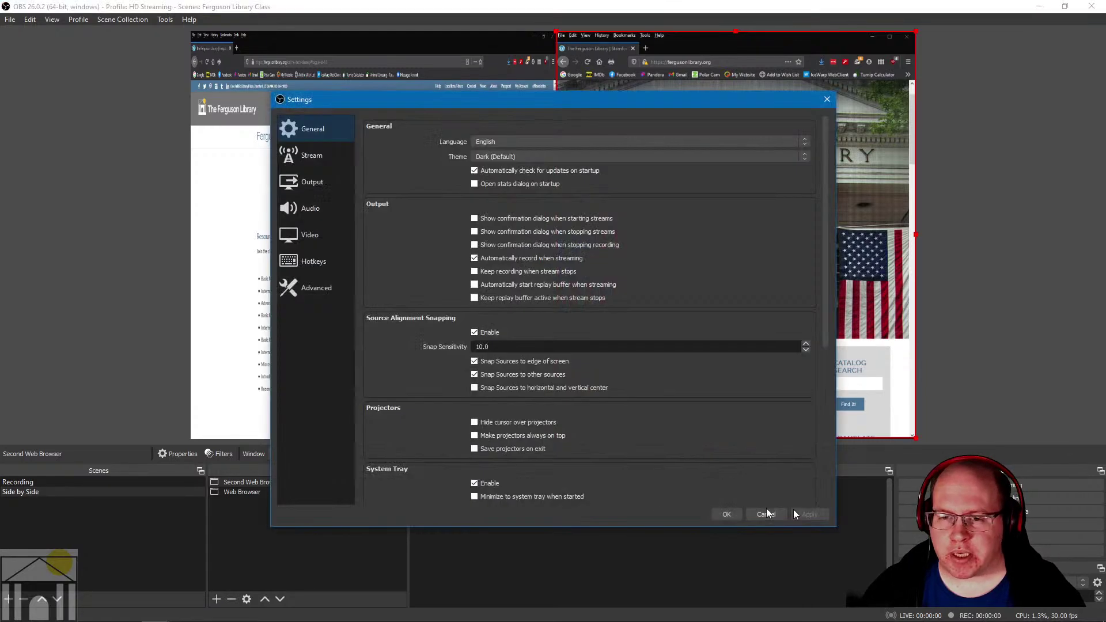
click(316, 262)
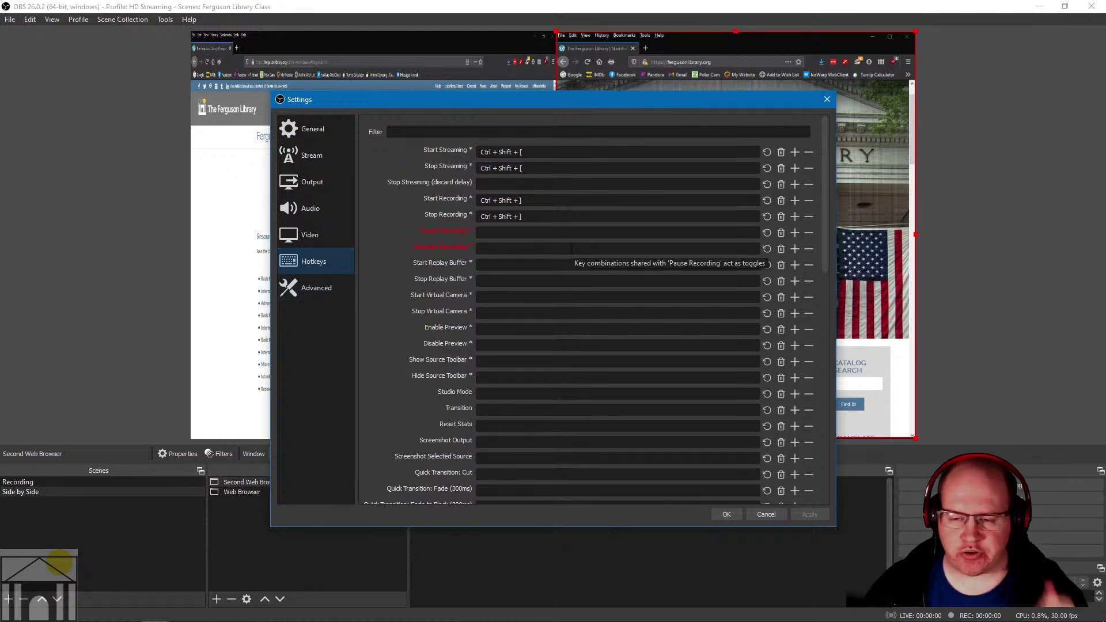
scroll(576, 245, down, 2)
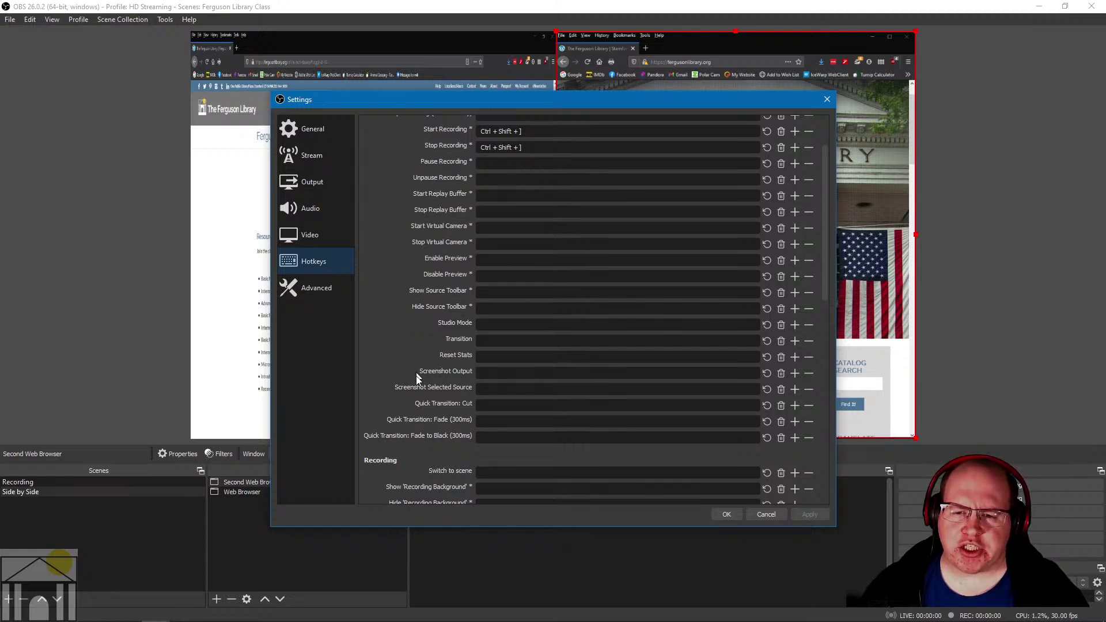
scroll(538, 154, down, 2)
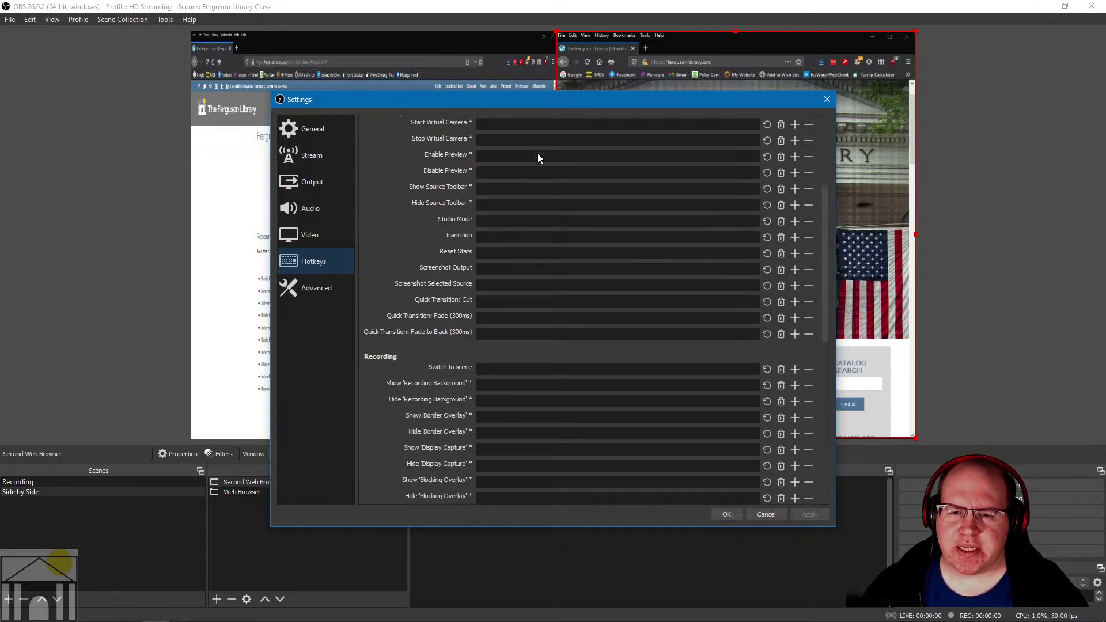
scroll(490, 387, down, 2)
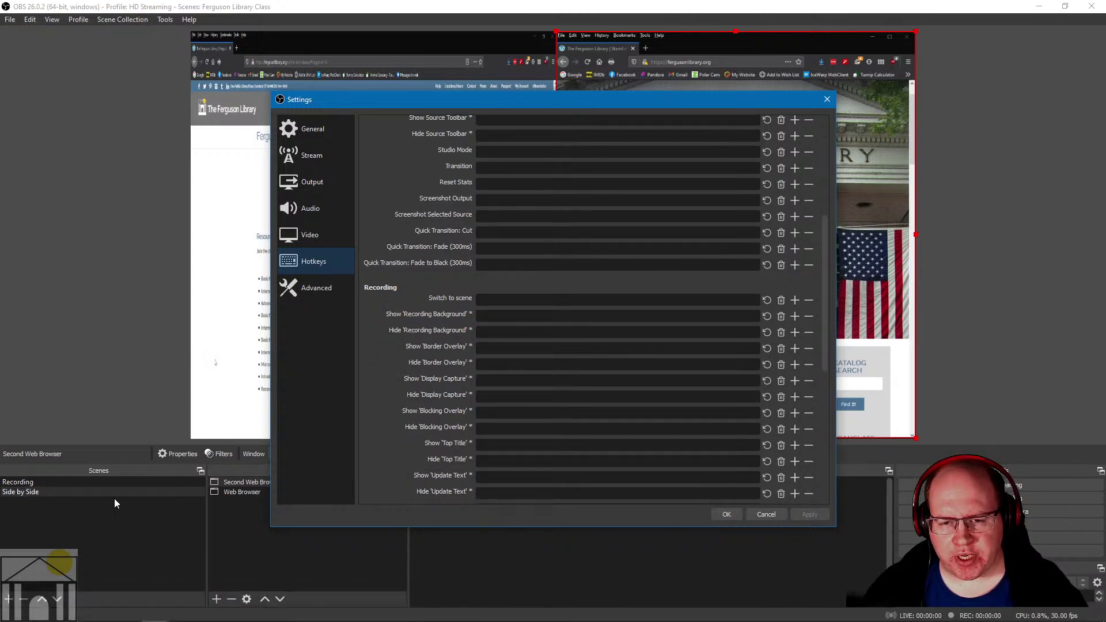
scroll(560, 288, down, 2)
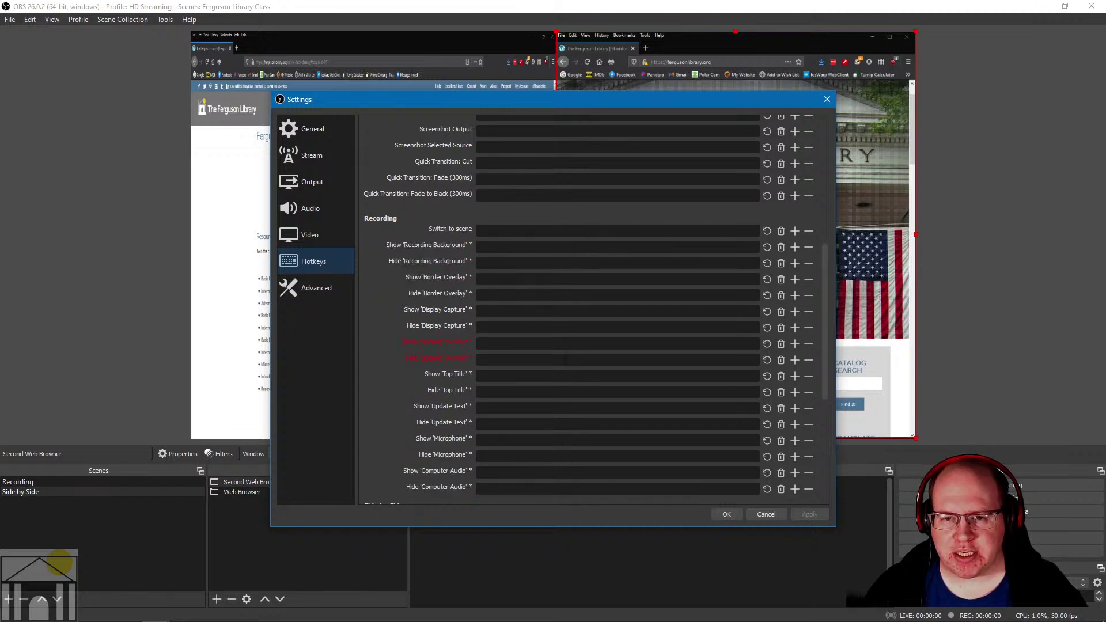
scroll(566, 358, down, 2)
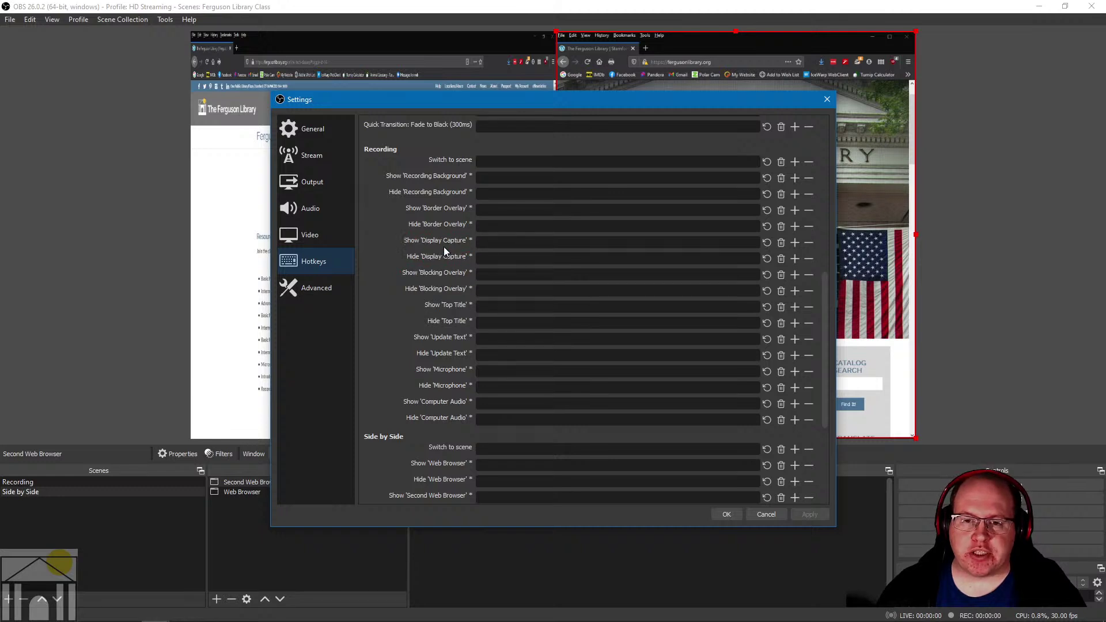
mouse_move(444, 247)
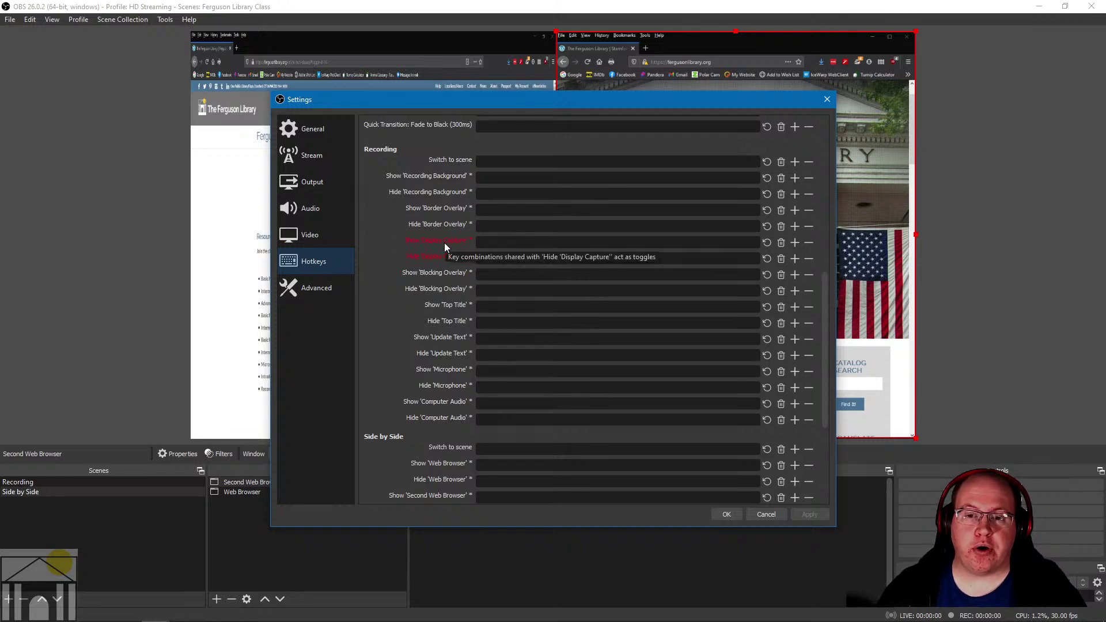
mouse_move(440, 278)
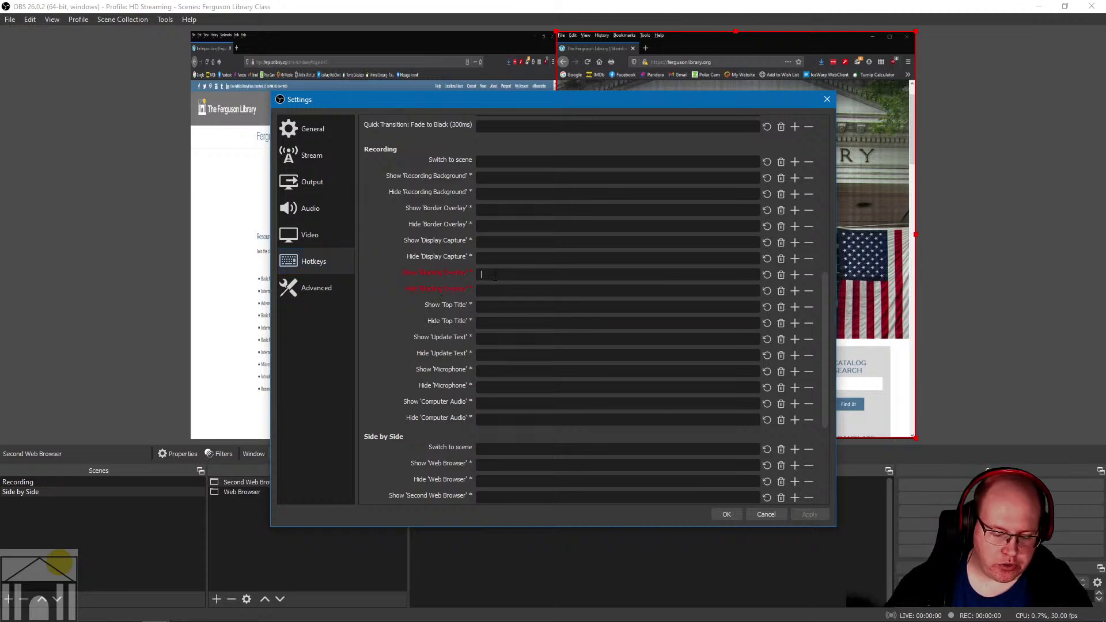
key(ctrl+shift)
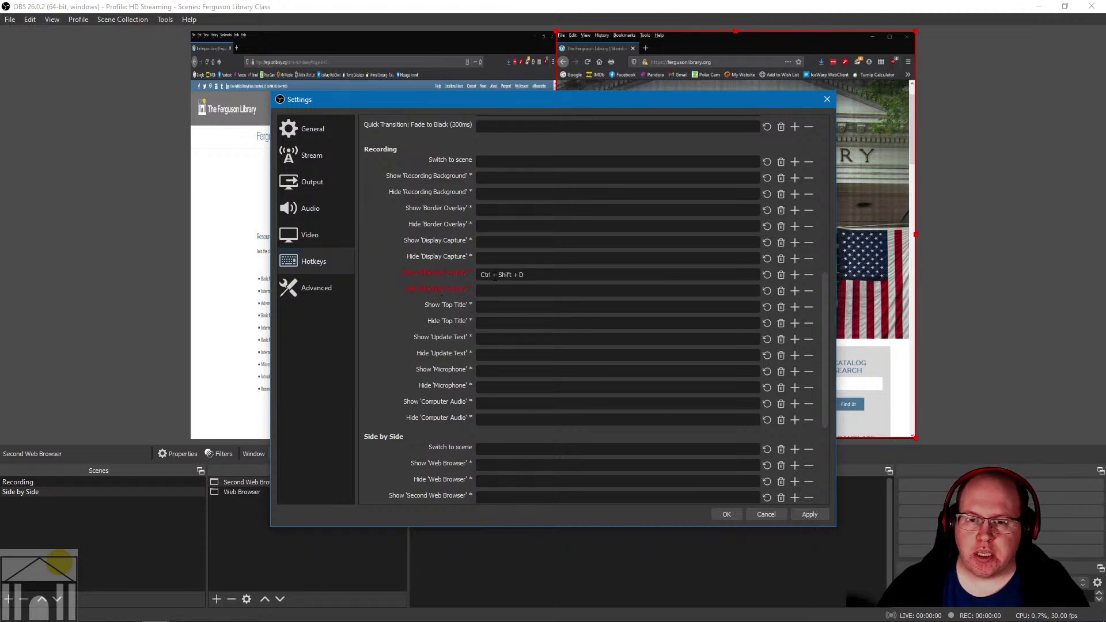
click(490, 290)
key(ctrl+shift)
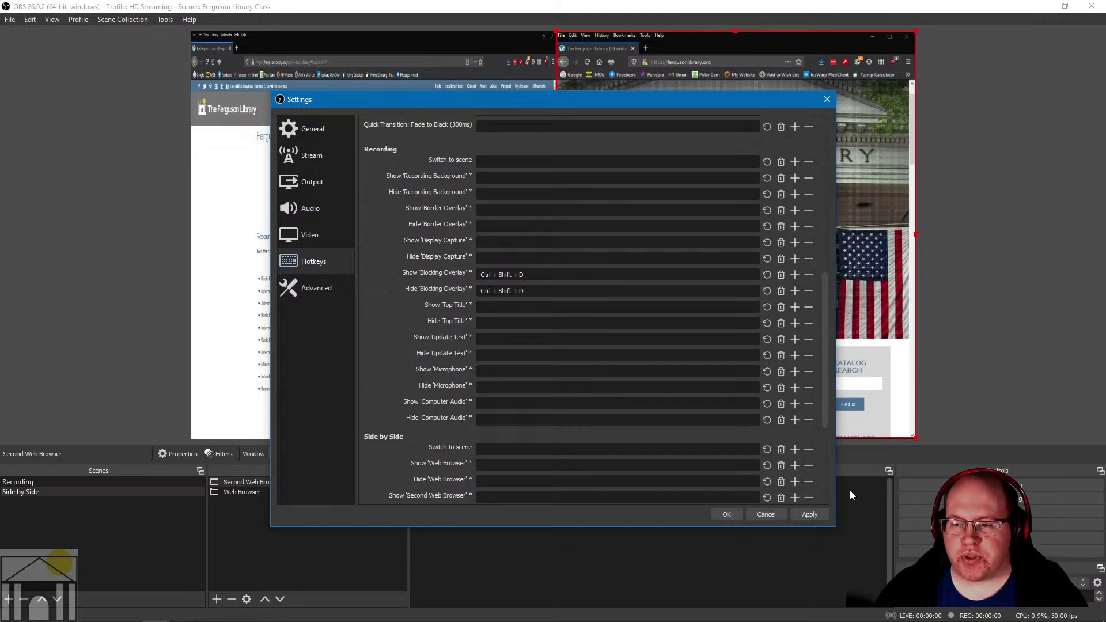
click(740, 518)
Step: Switch to the Recording scene and toggle the Blocking Overlay on and off, leaving it visible
click(34, 482)
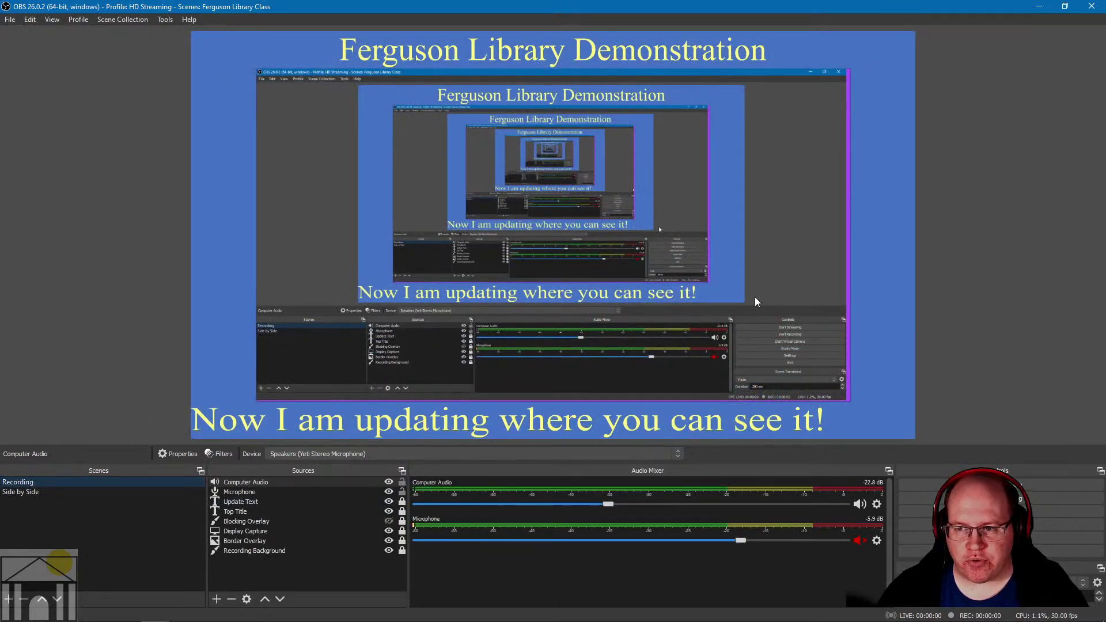
key(F9)
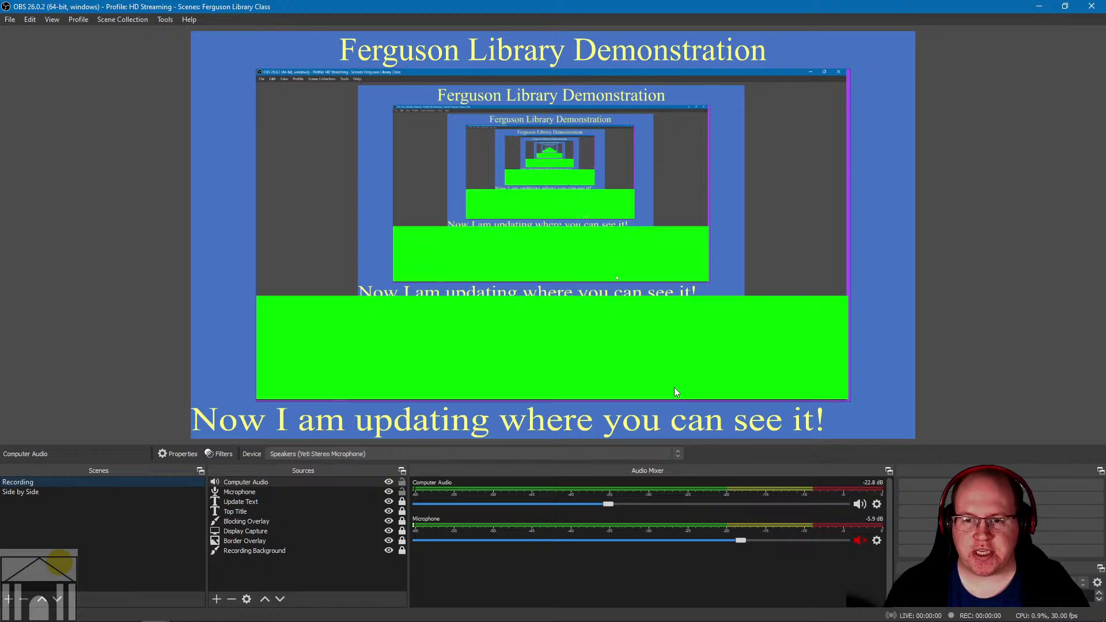
key(F9)
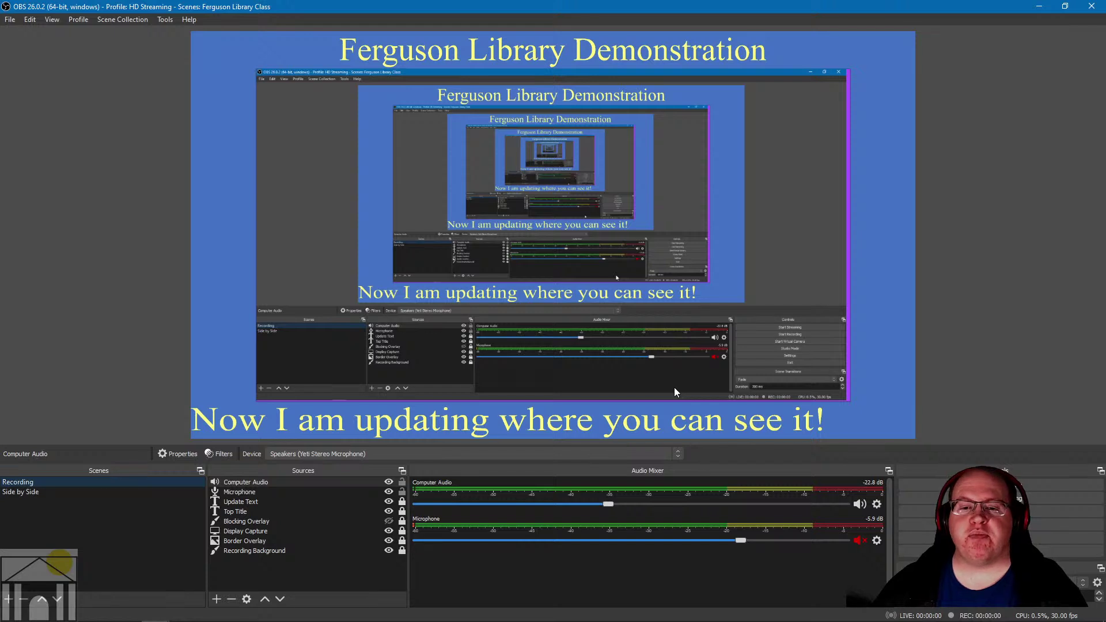
click(391, 518)
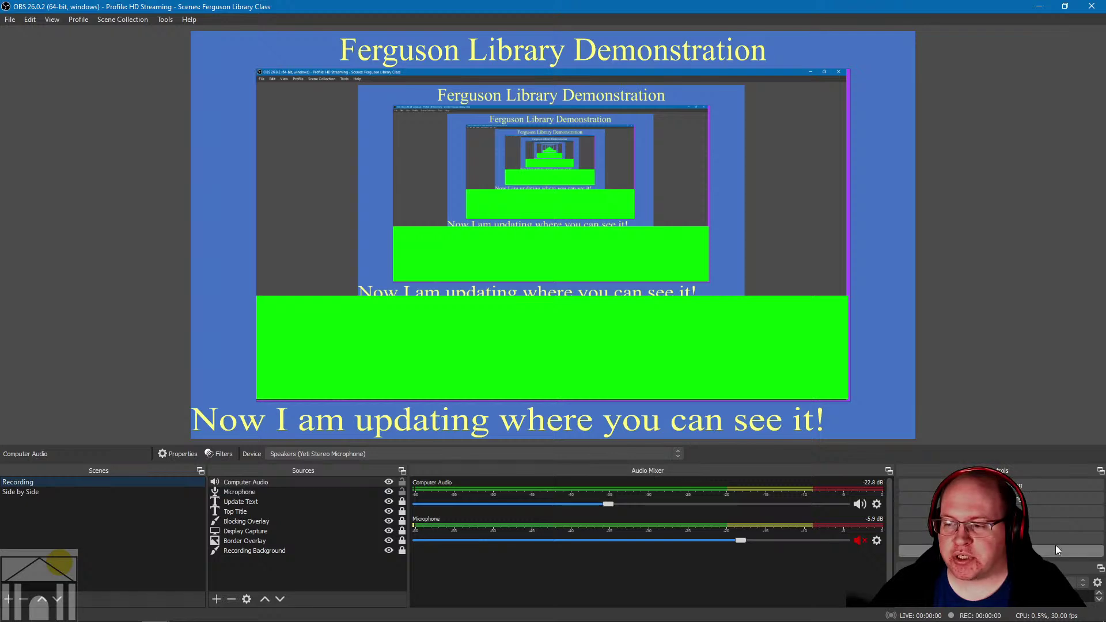
Step: Assign Ctrl+Shift+1 for switching to Recording and Ctrl+Shift+2 for Side by Side, save, and test both hotkeys, finishing on Recording
click(1037, 541)
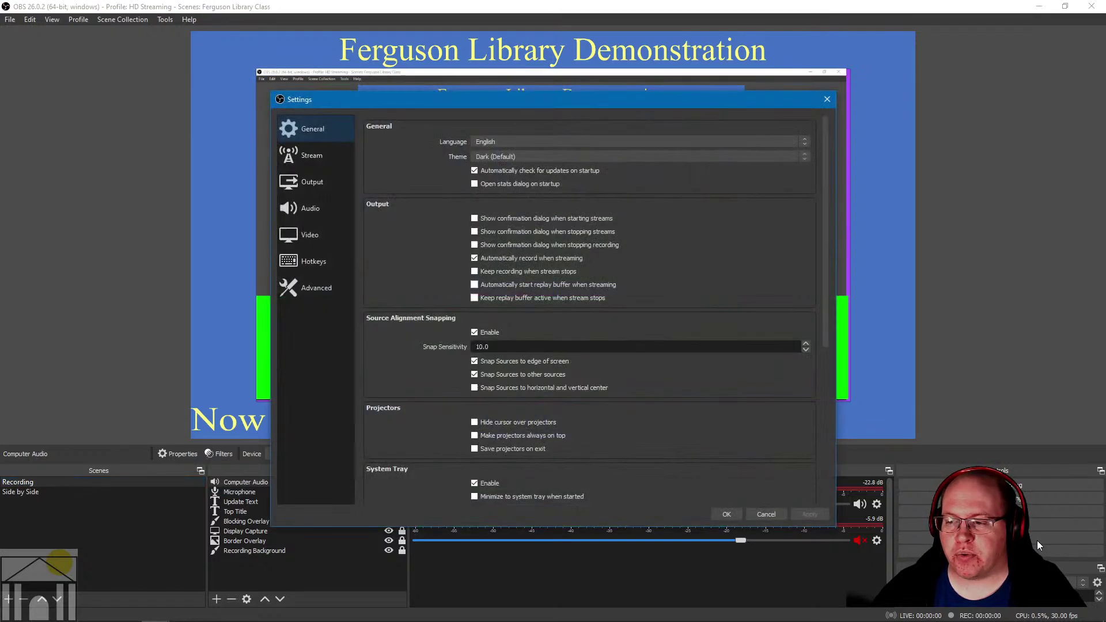
click(314, 261)
scroll(505, 429, down, 5)
scroll(505, 430, down, 3)
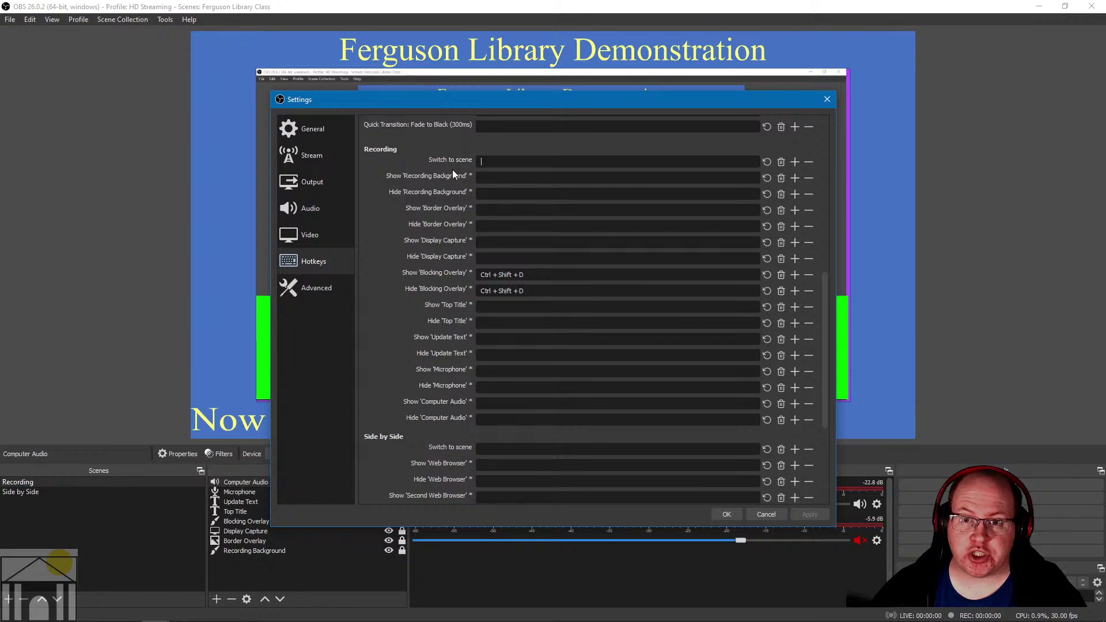
scroll(476, 473, down, 3)
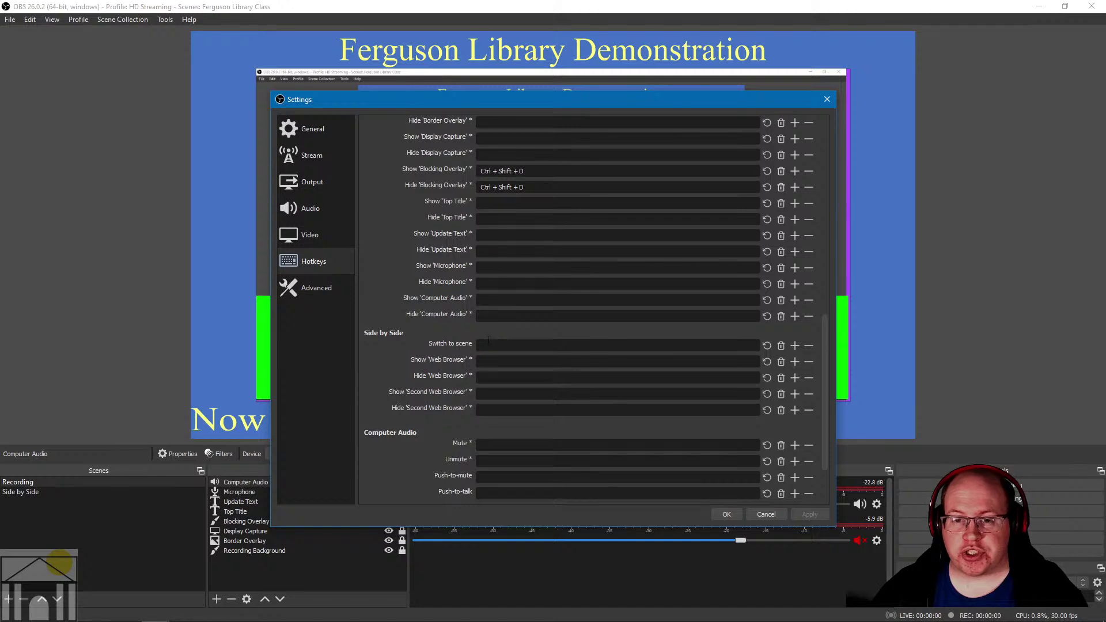
scroll(489, 340, up, 3)
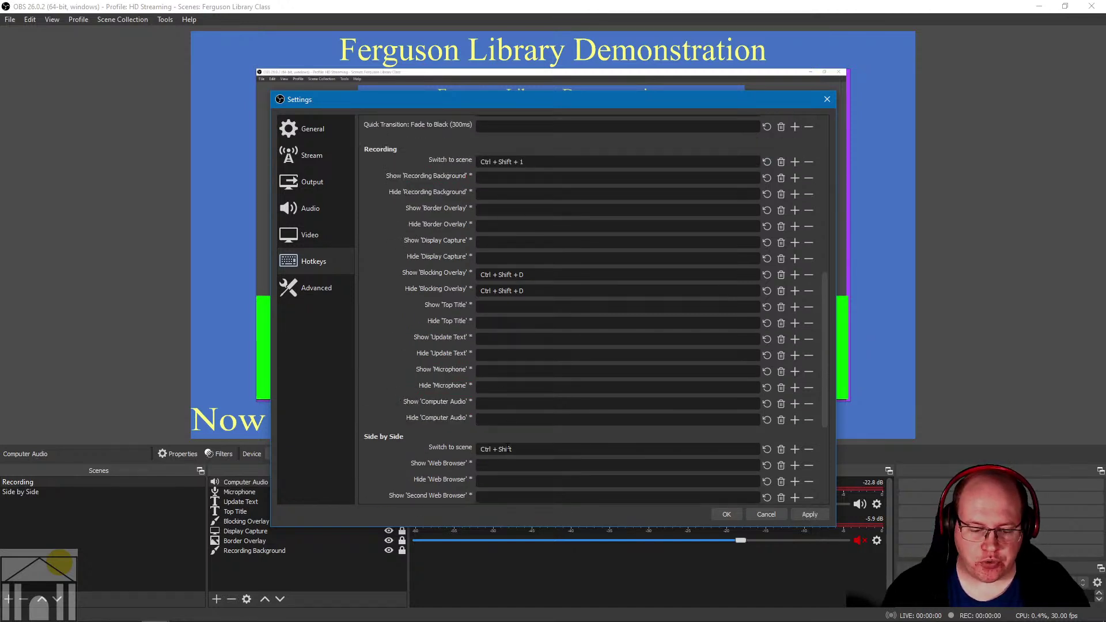
key(ctrl+shift+2)
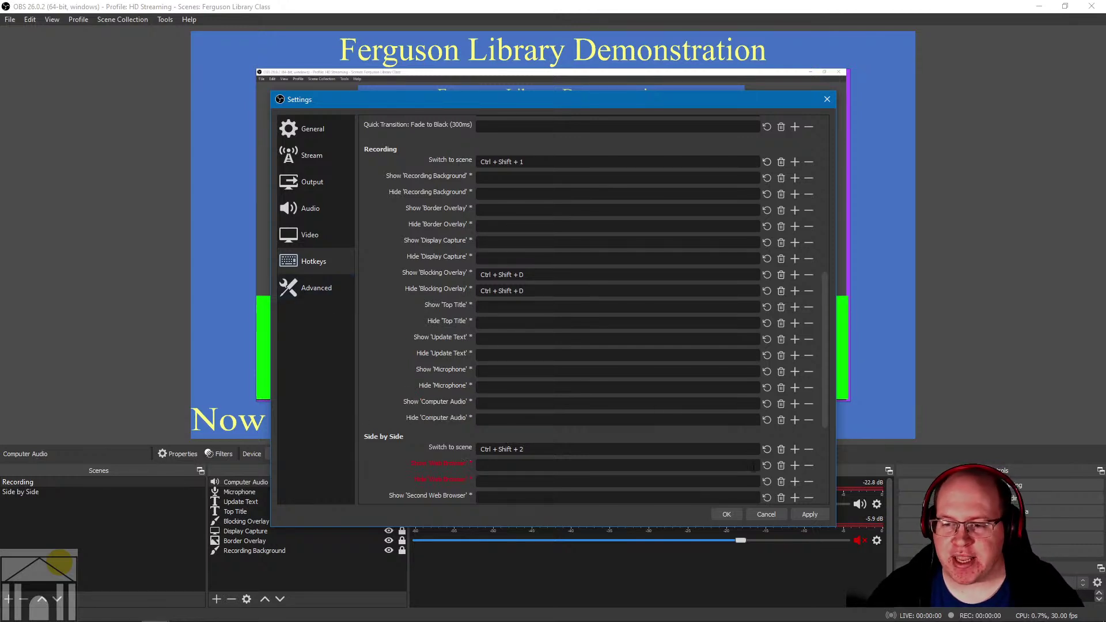
click(726, 514)
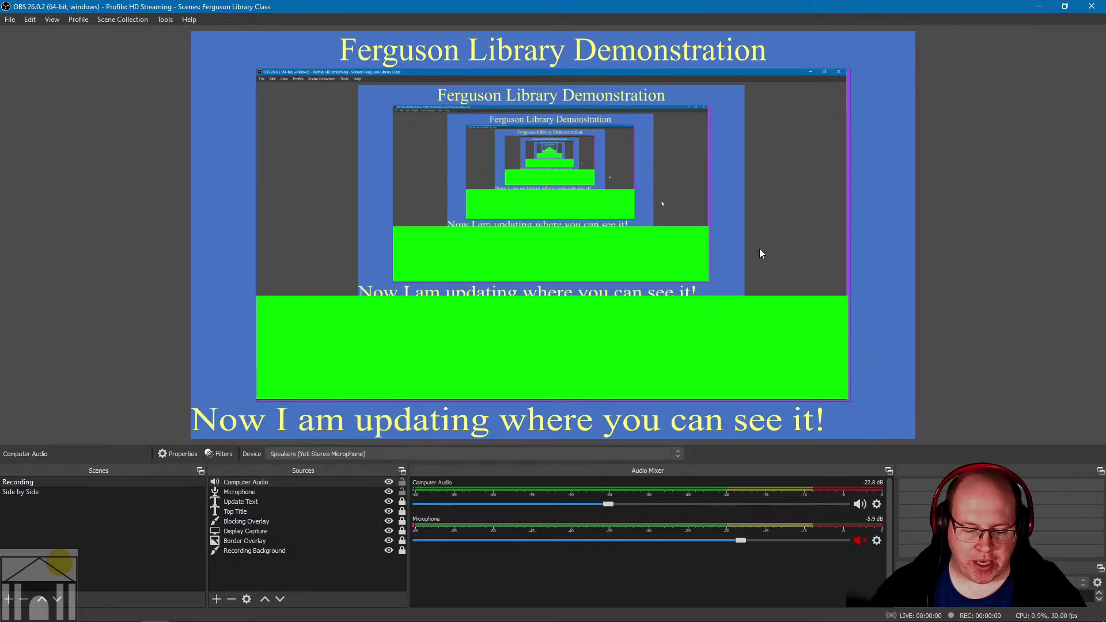
key(ctrl+shift+2)
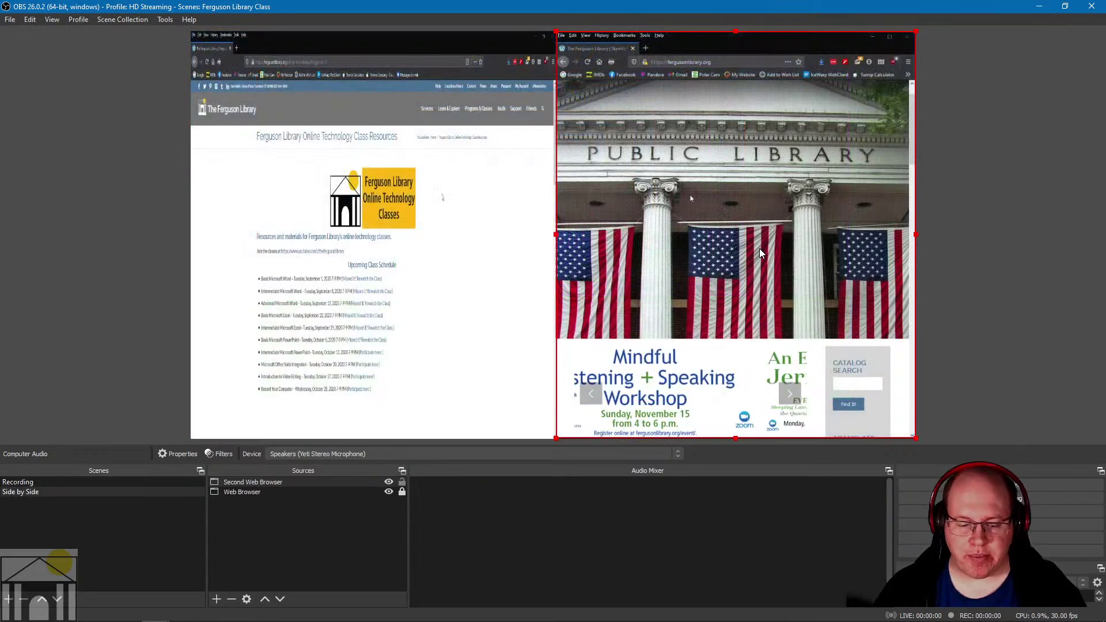
key(ctrl+shift+1)
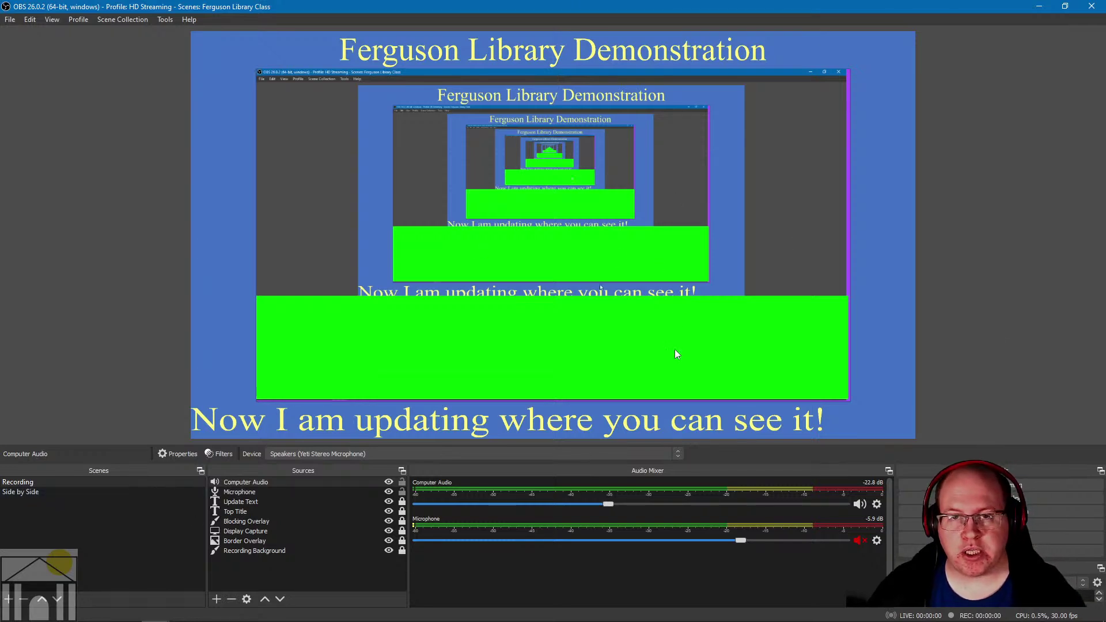
Step: Review the hotkey options for the Side by Side scene, Computer Audio and Microphone, and close the settings
click(1002, 538)
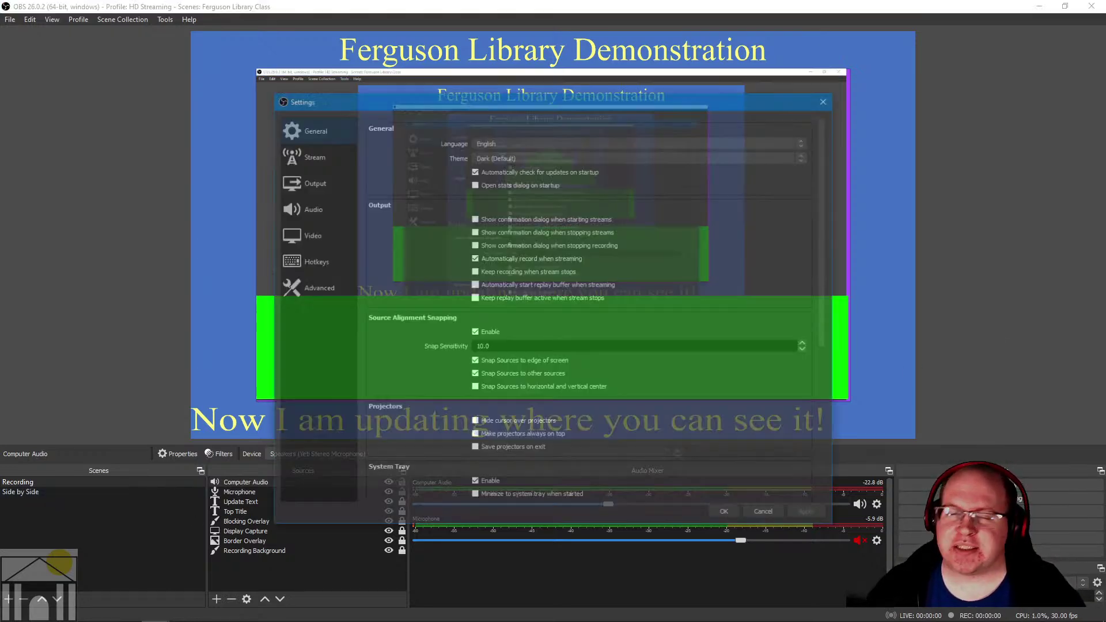
click(292, 264)
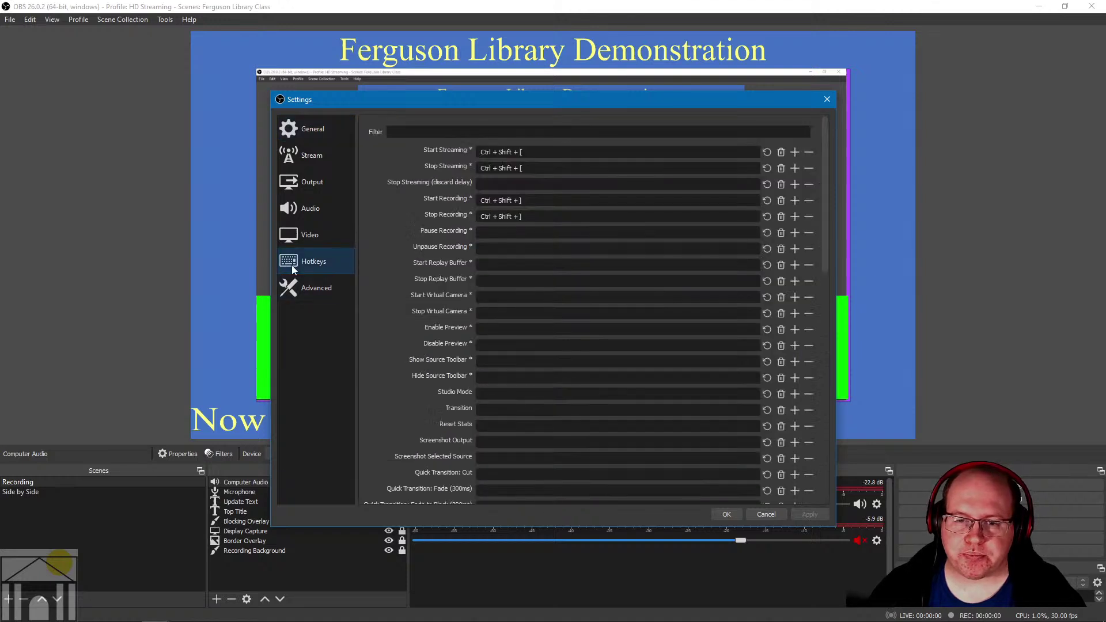
scroll(596, 320, down, 10)
scroll(596, 319, down, 5)
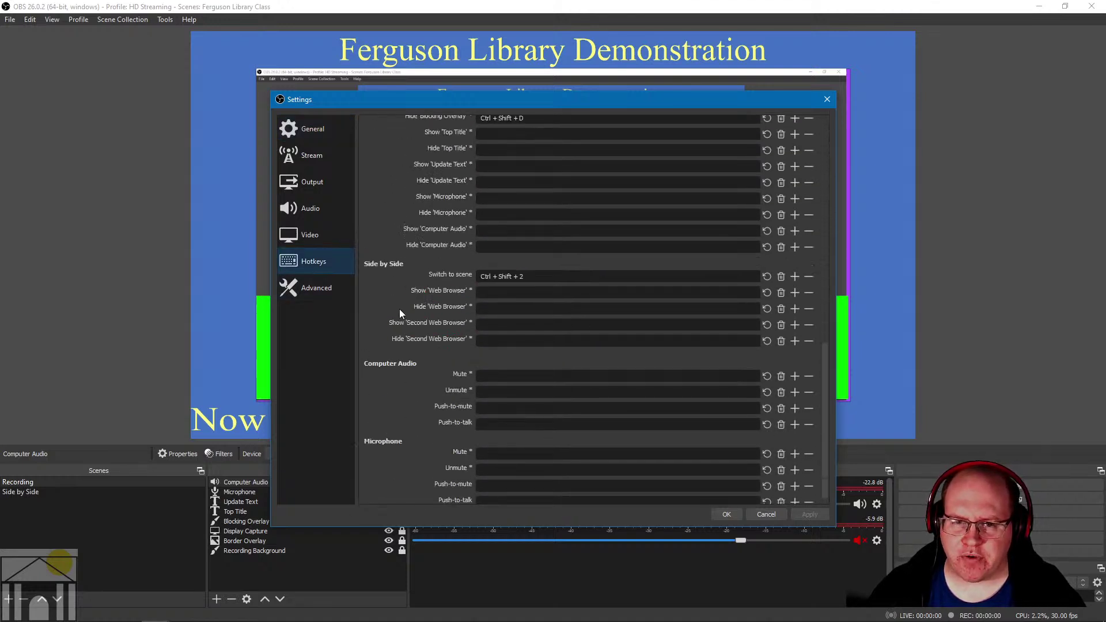
scroll(427, 349, down, 1)
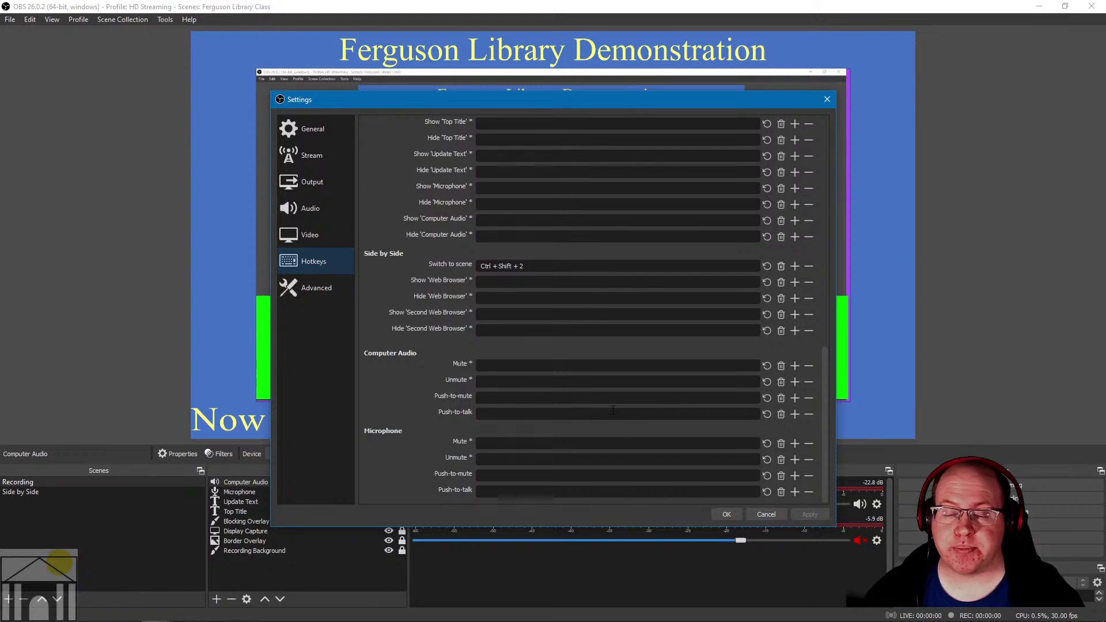
click(726, 514)
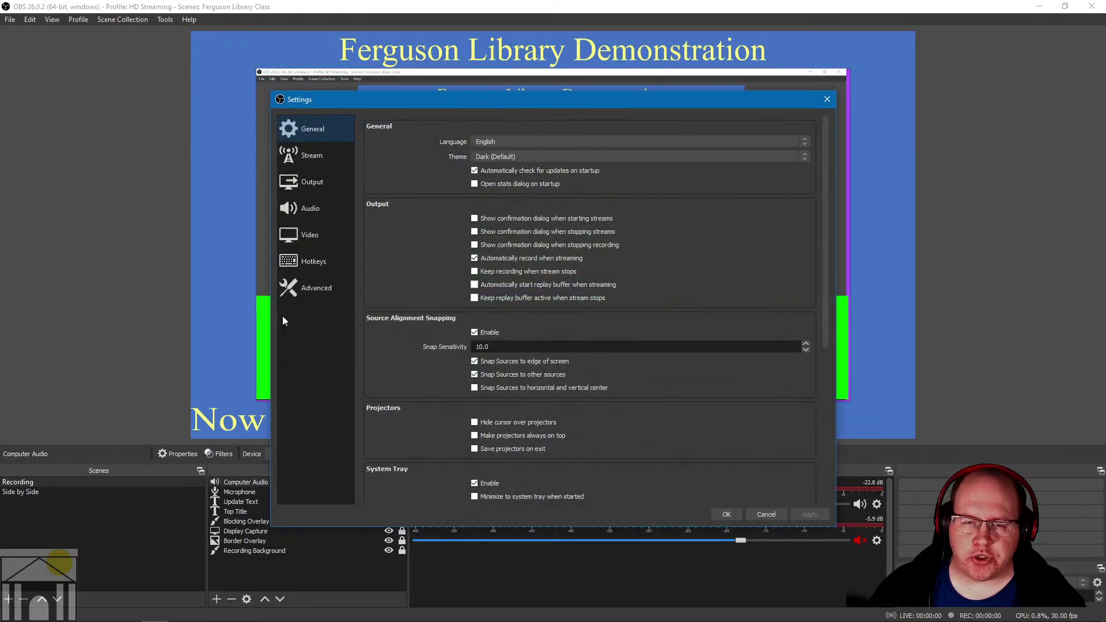
Step: Check the recording path in the Output settings, look at the recordings in the Videos/Game Streaming folder in File Explorer, and return to the settings
click(304, 180)
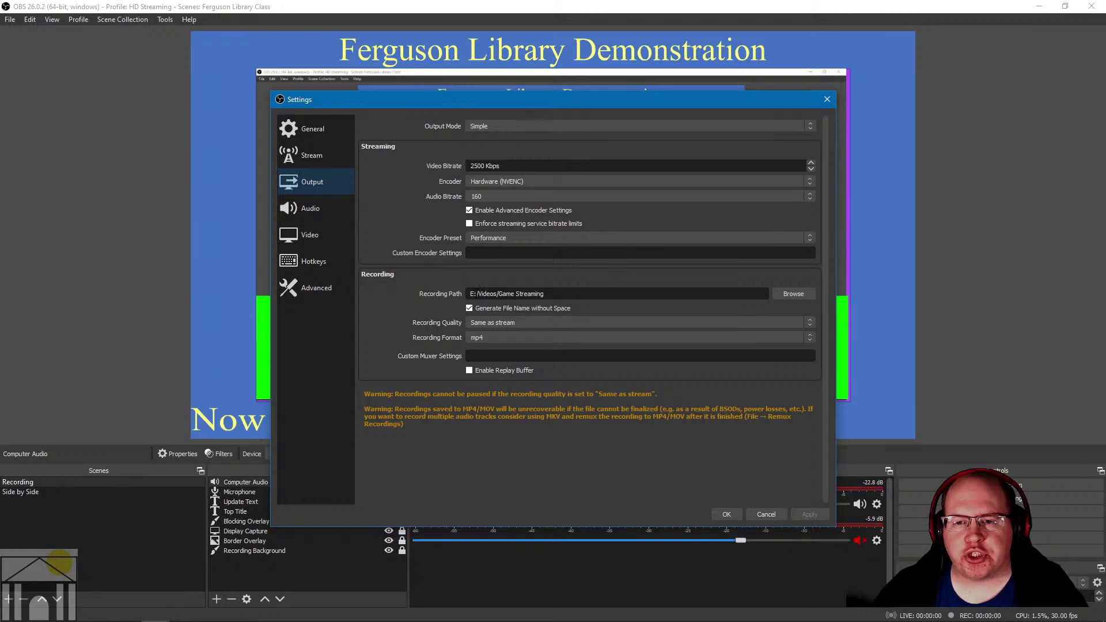
mouse_move(470, 294)
mouse_down()
mouse_move(545, 294)
mouse_move(466, 295)
mouse_up()
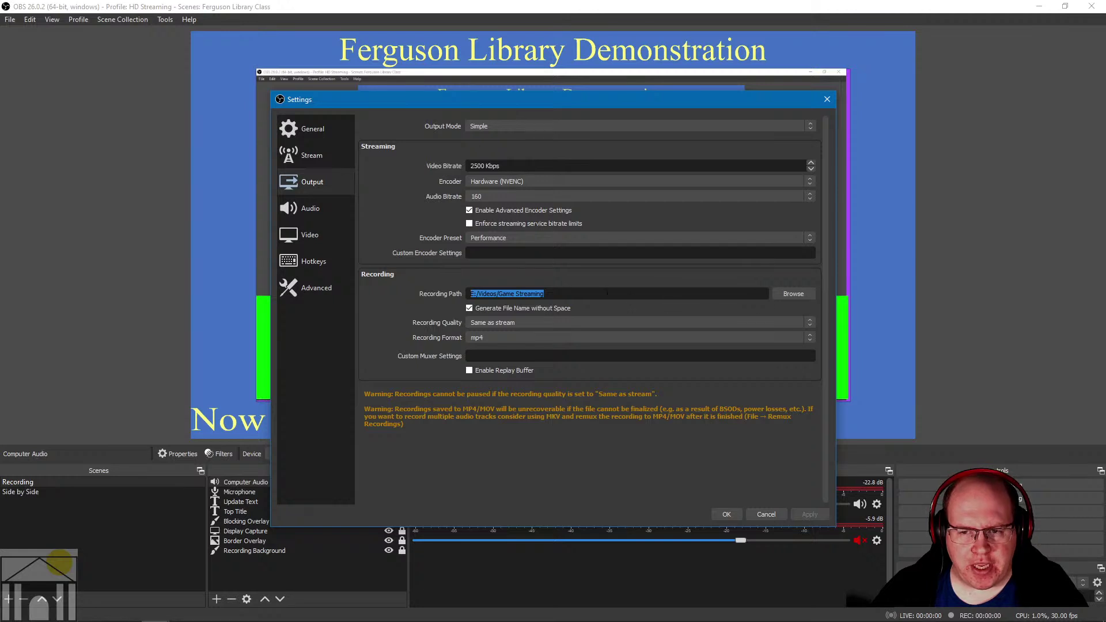
mouse_move(353, 590)
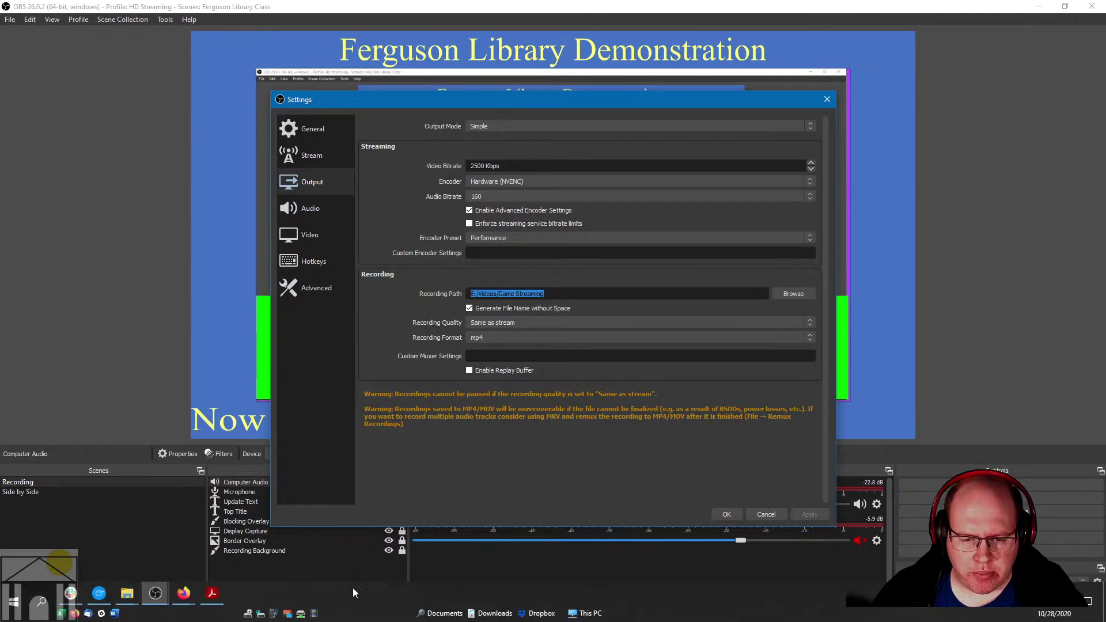
click(311, 616)
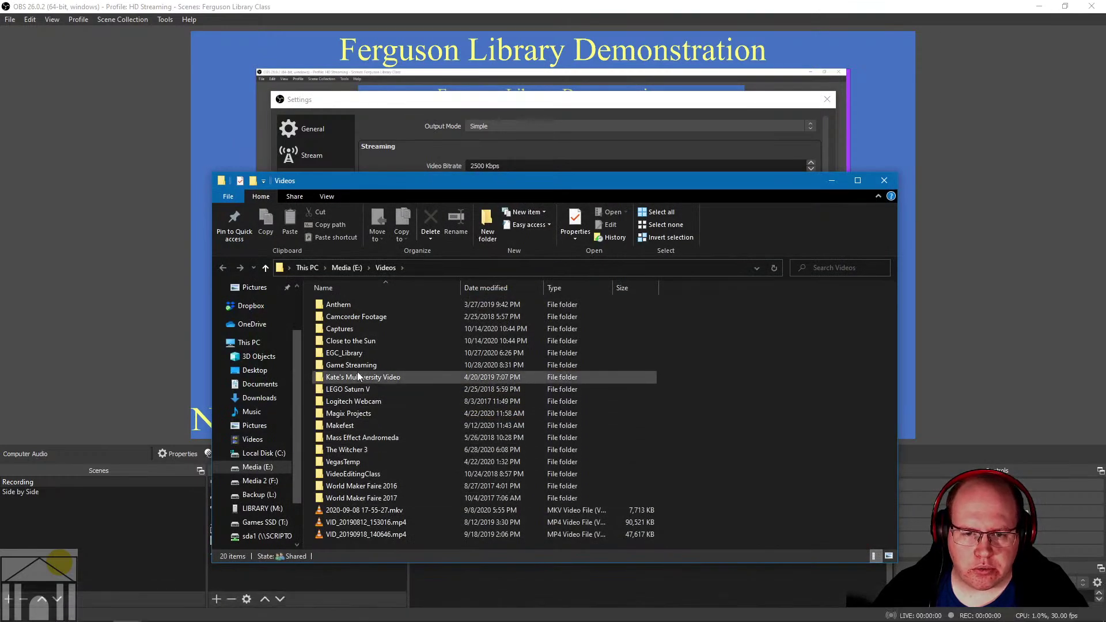
double_click(355, 366)
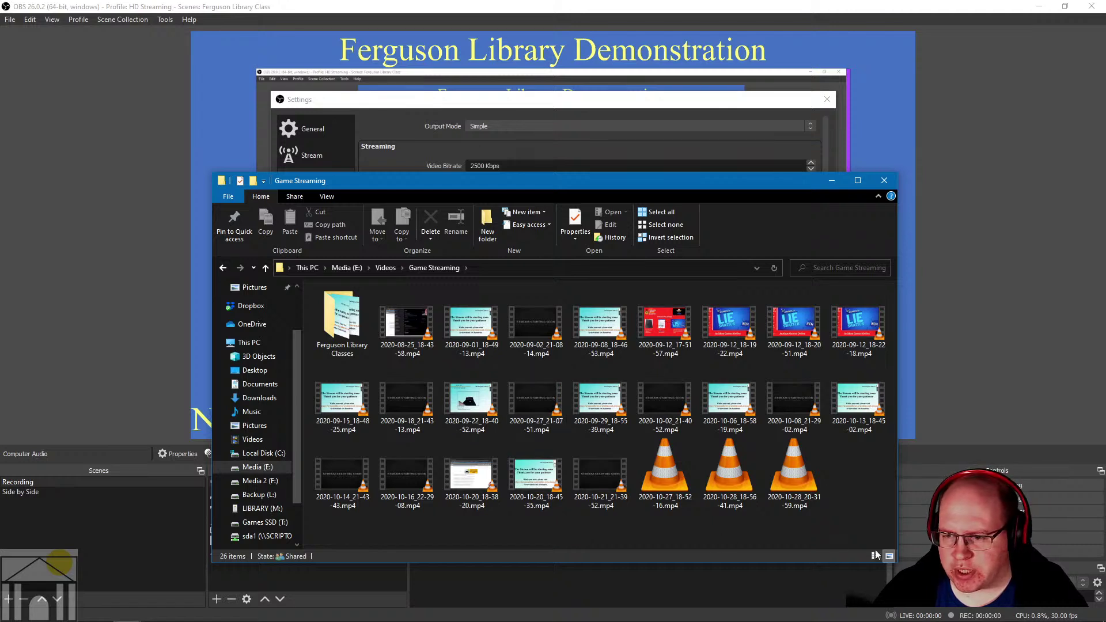
click(798, 478)
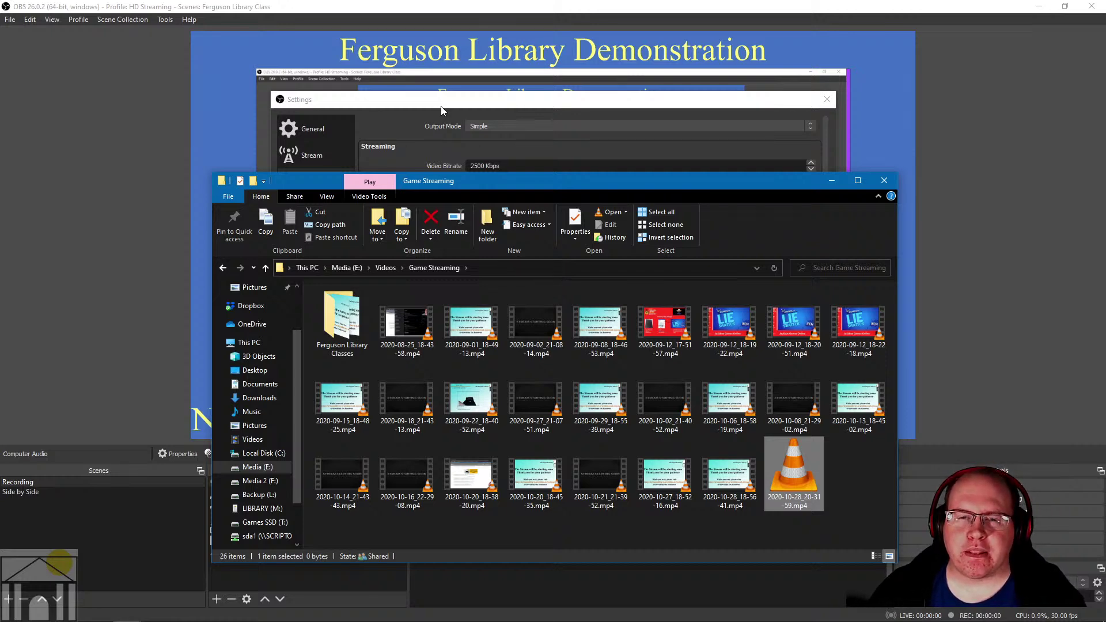
click(471, 102)
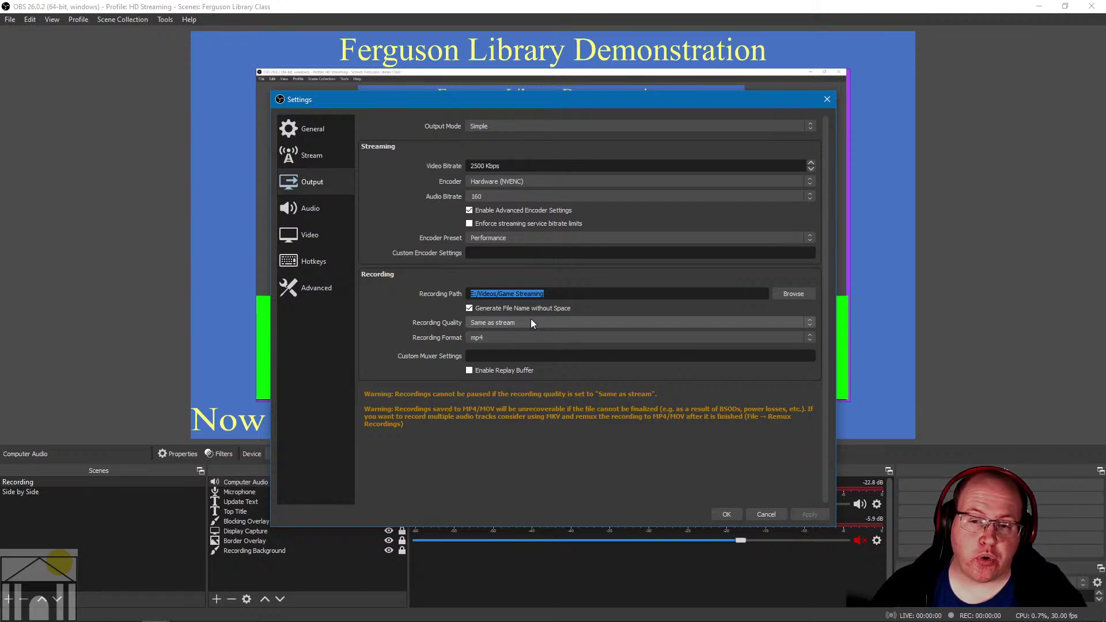
Step: Review the recording quality, recording format and output mode choices, keeping Same as stream, mp4 and Simple, and close the settings without saving
click(518, 325)
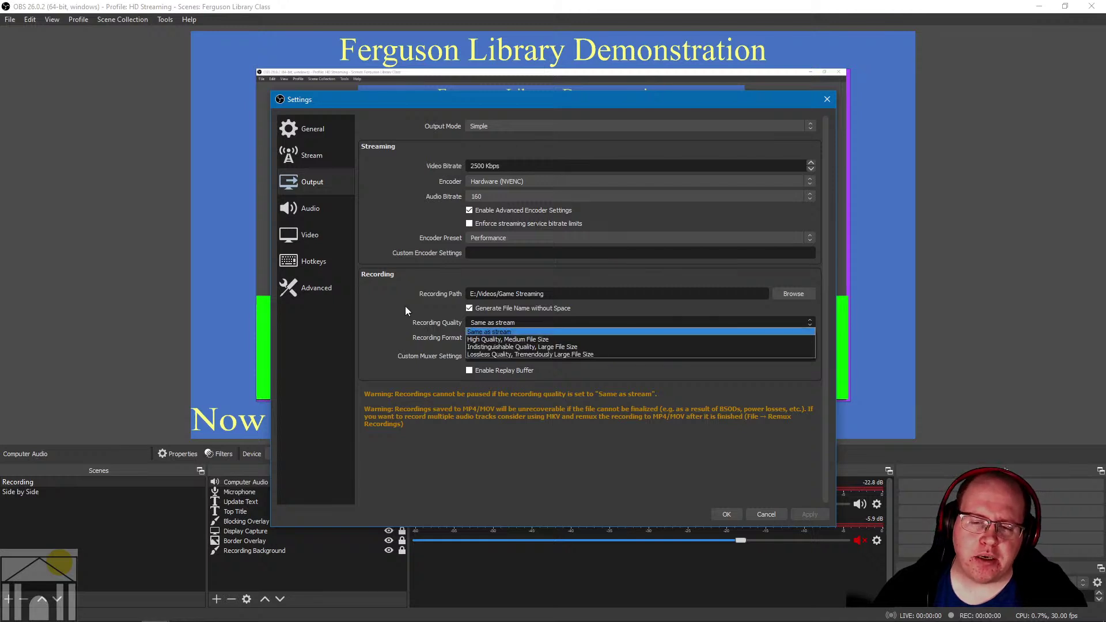
click(396, 326)
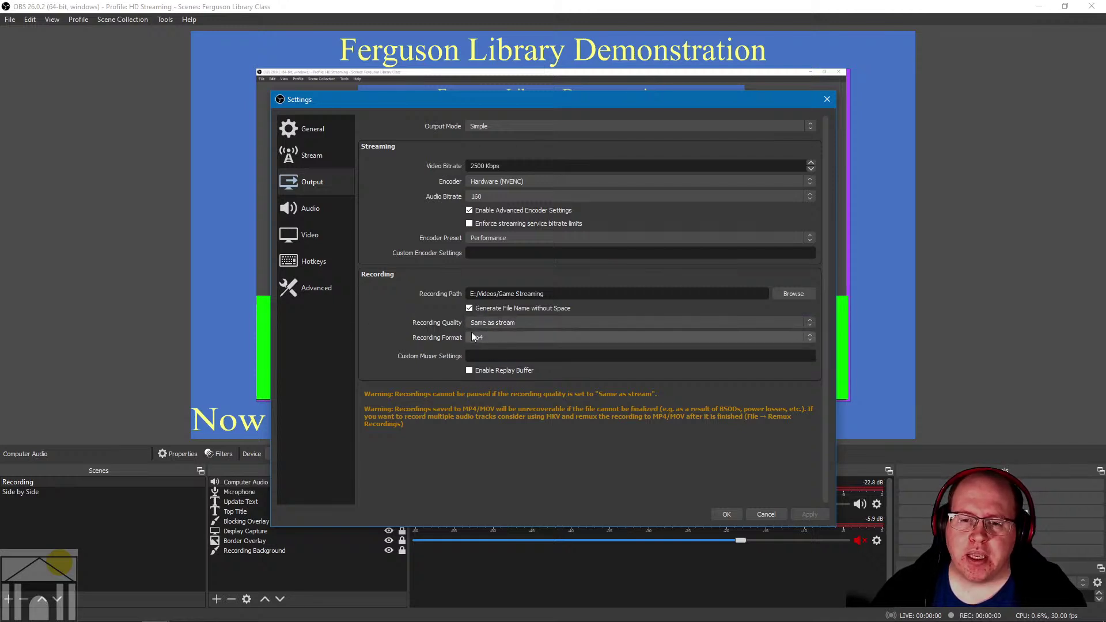
click(508, 339)
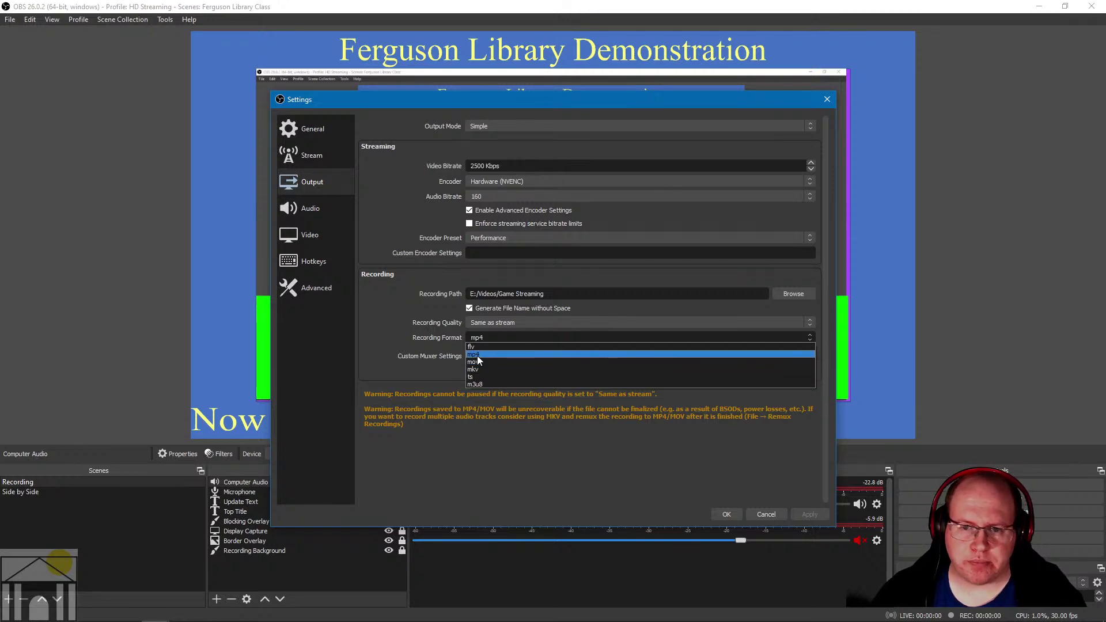
click(477, 356)
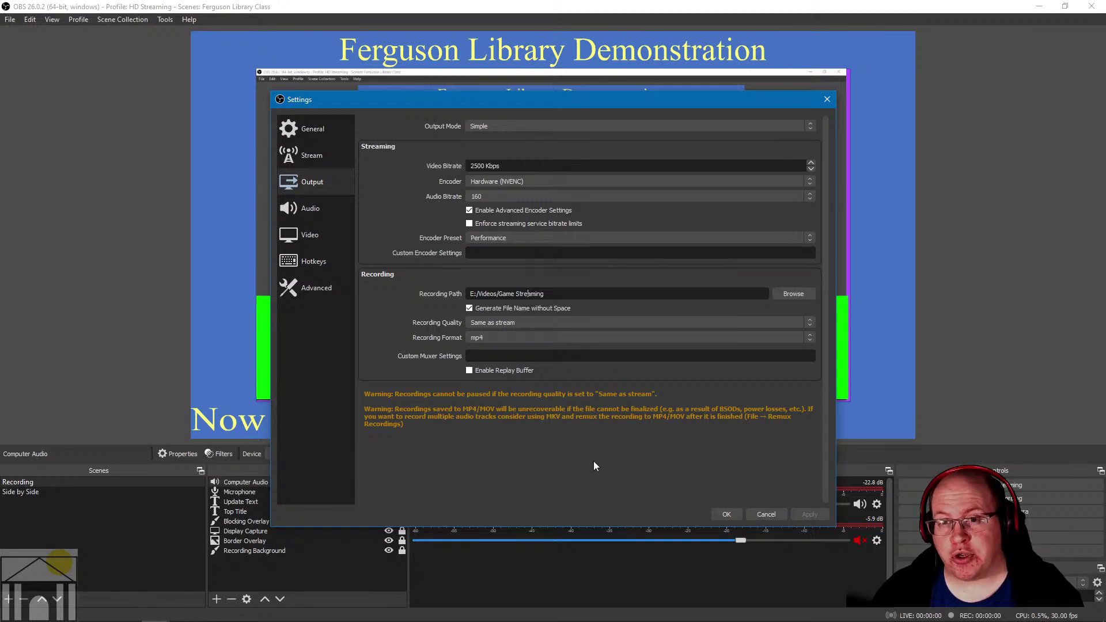
click(499, 123)
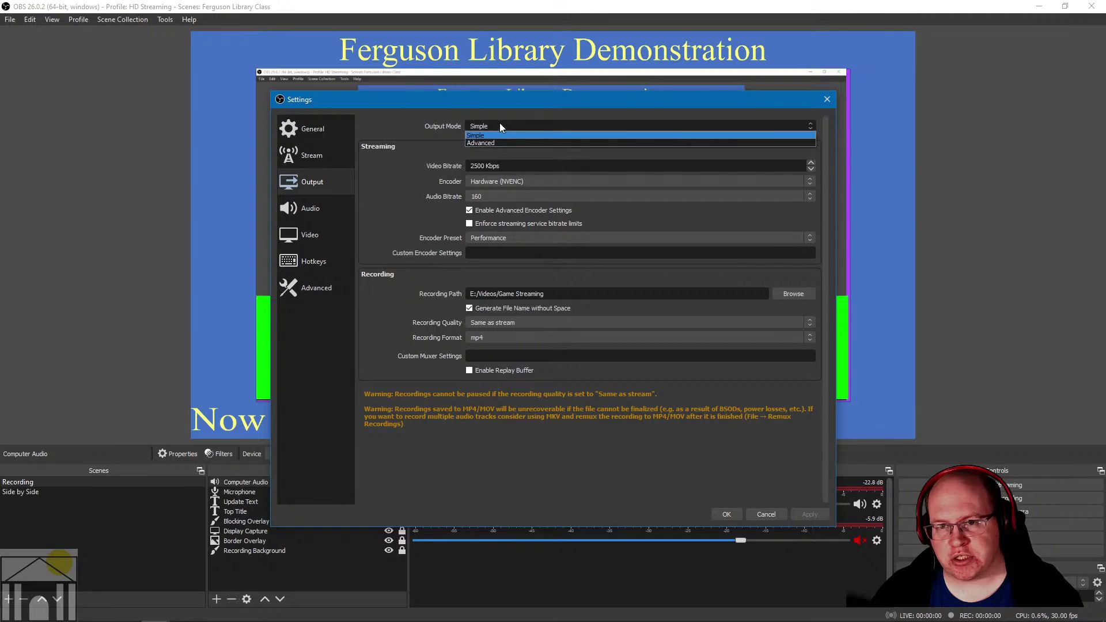
click(439, 126)
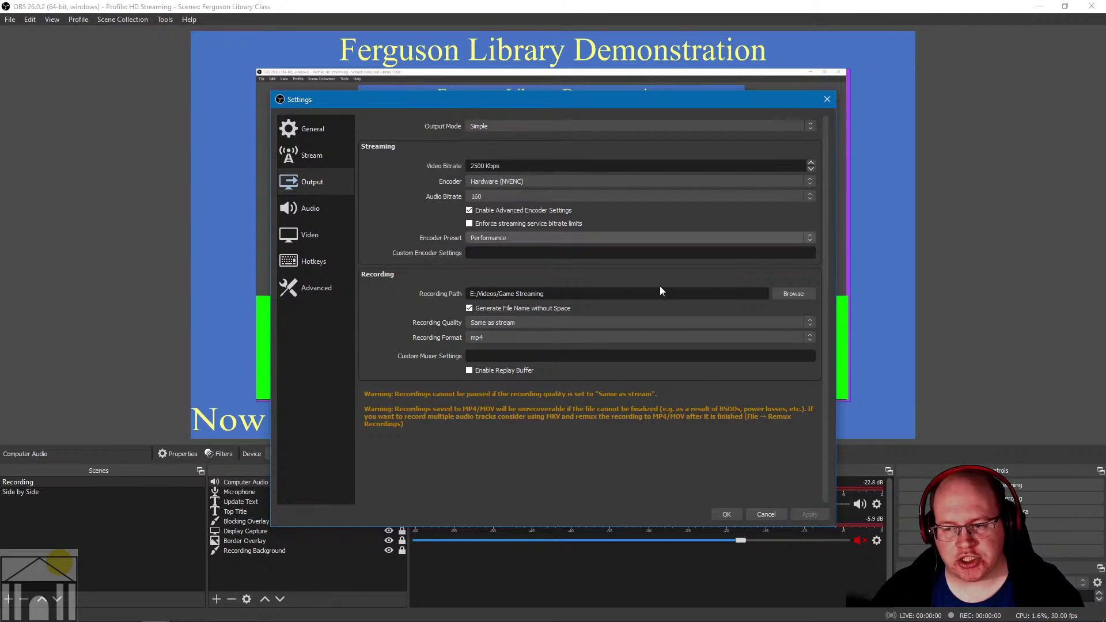
click(758, 514)
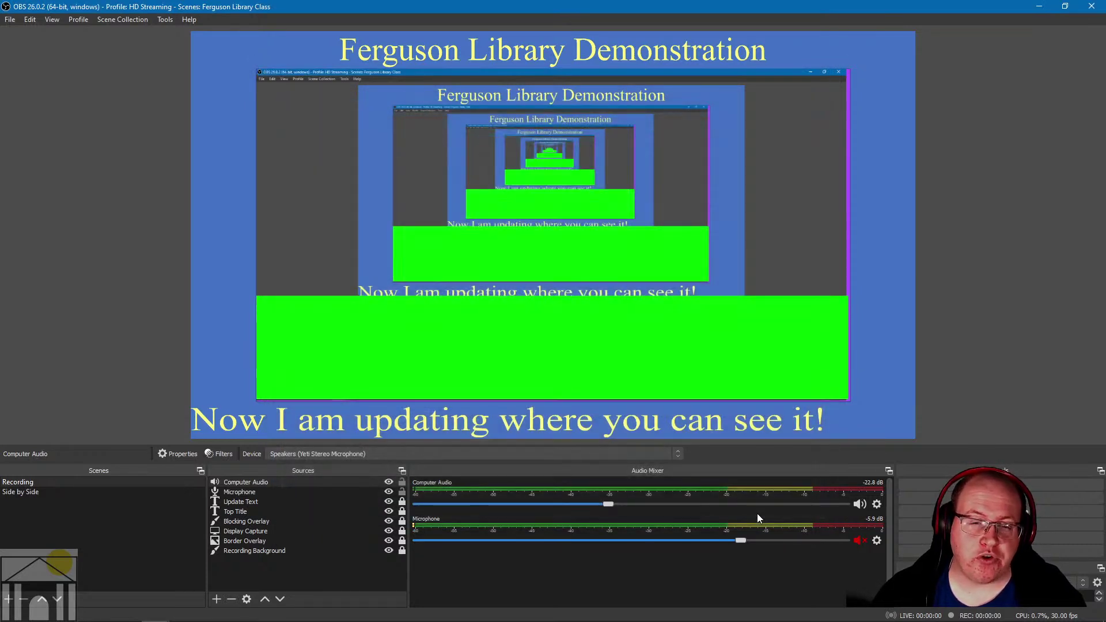